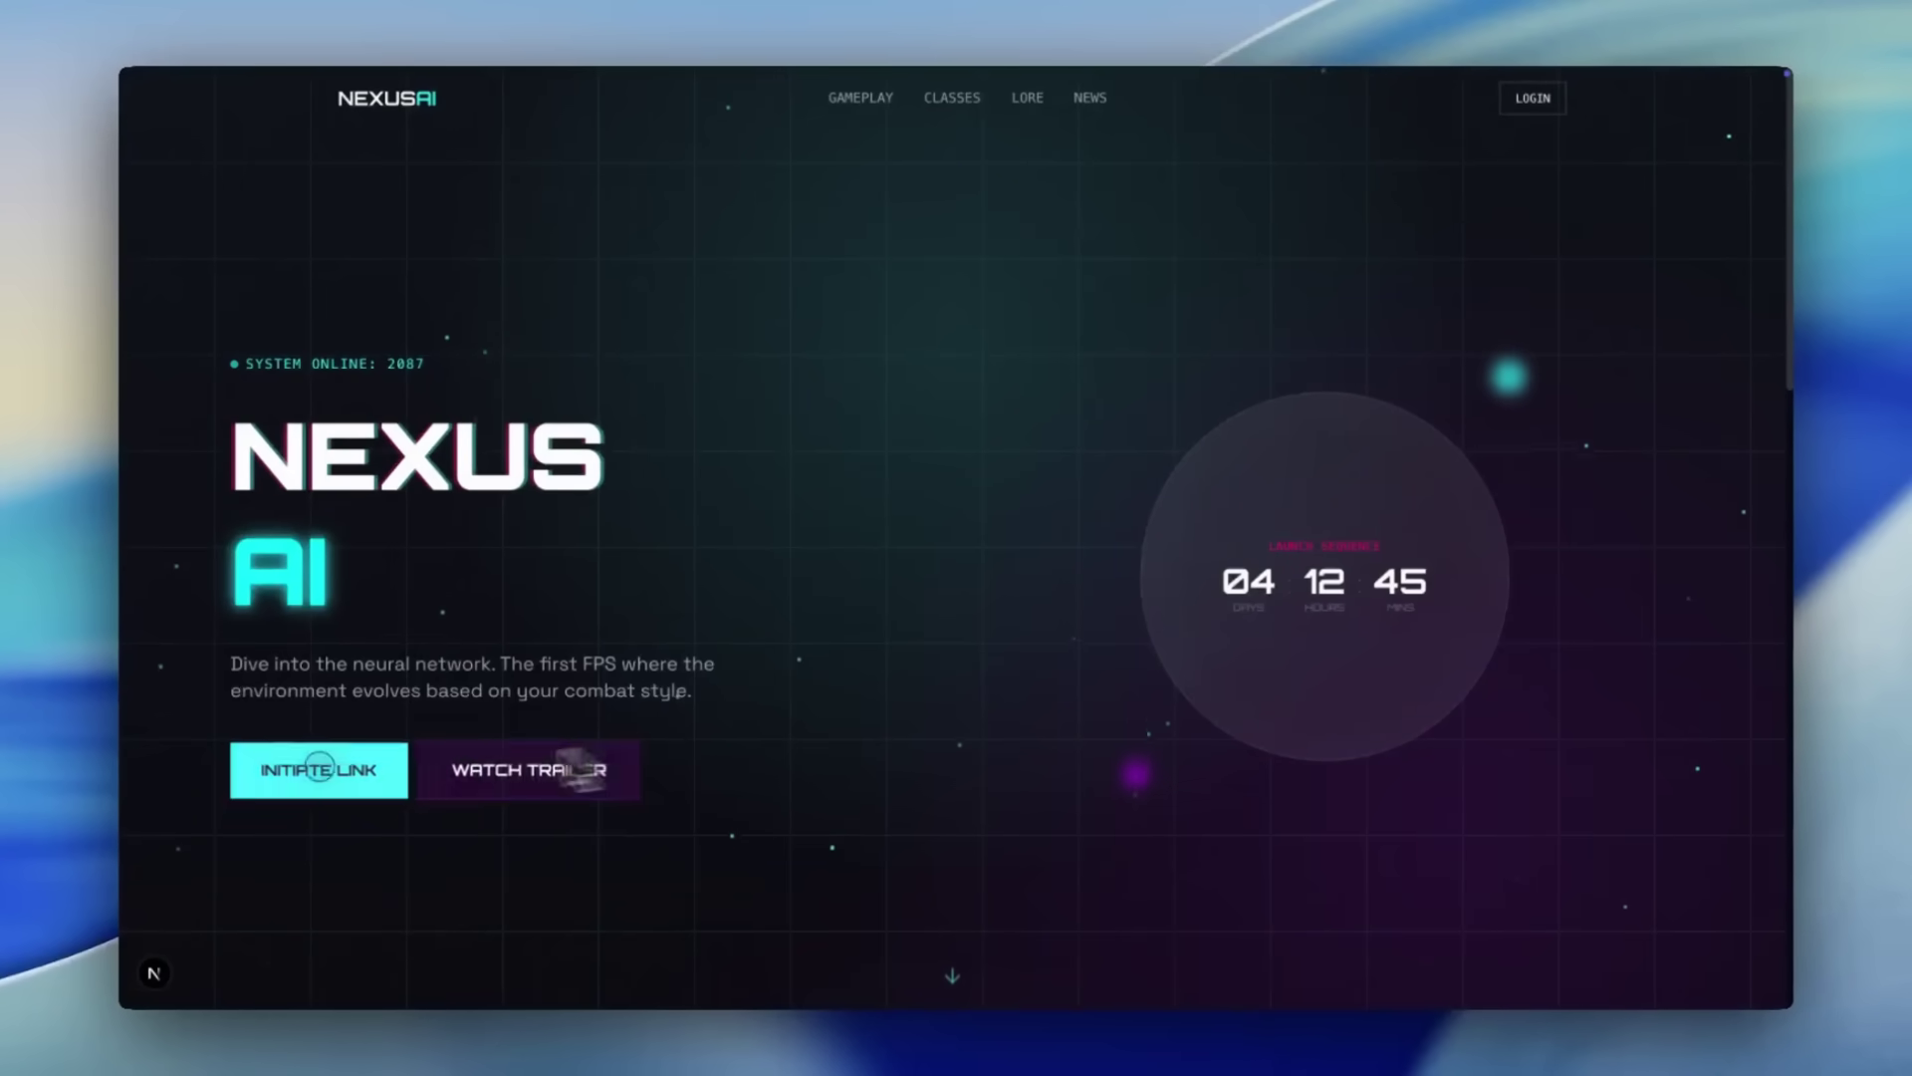
- Browse the NEXUS AI page sections, focus the sign-up e-mail field, then steer the game car right and back left
scroll(819, 660, down, 2)
scroll(820, 658, down, 4)
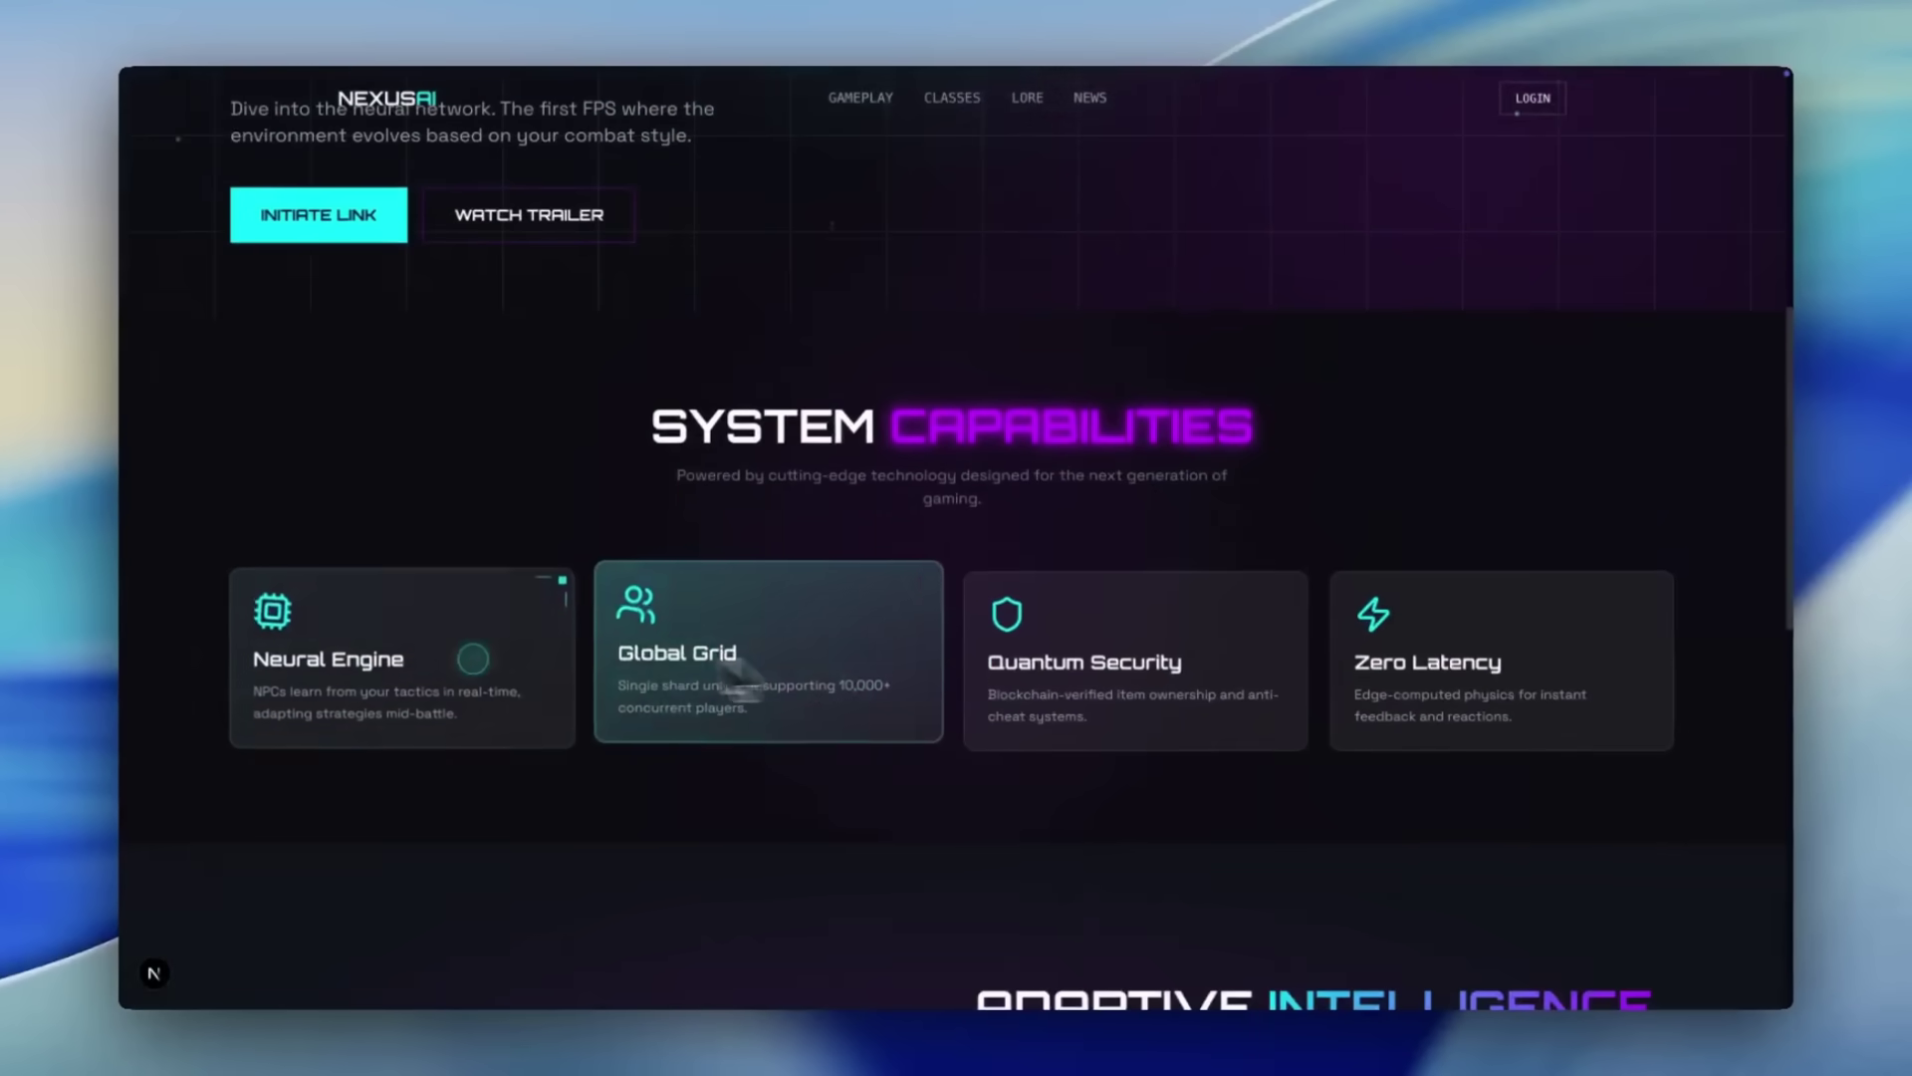
scroll(1141, 627, down, 4)
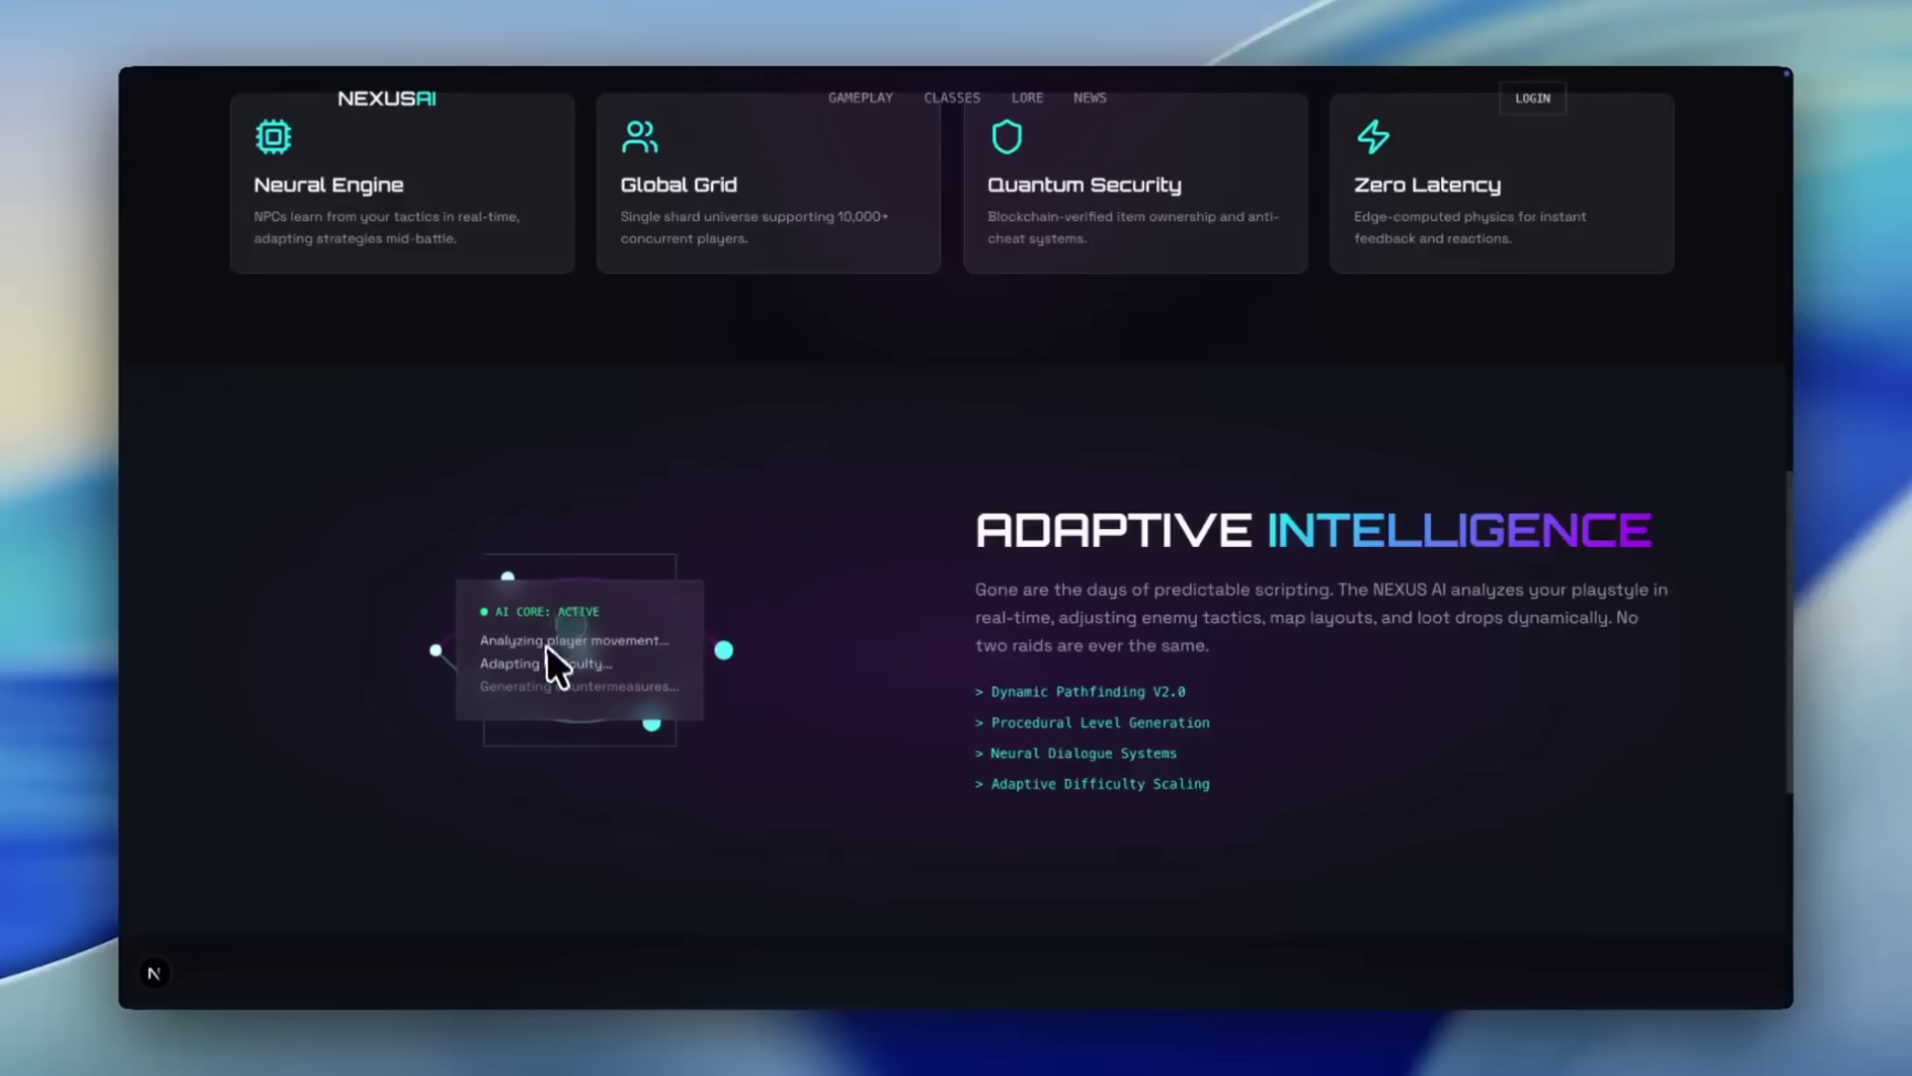
scroll(1155, 685, down, 5)
click(700, 742)
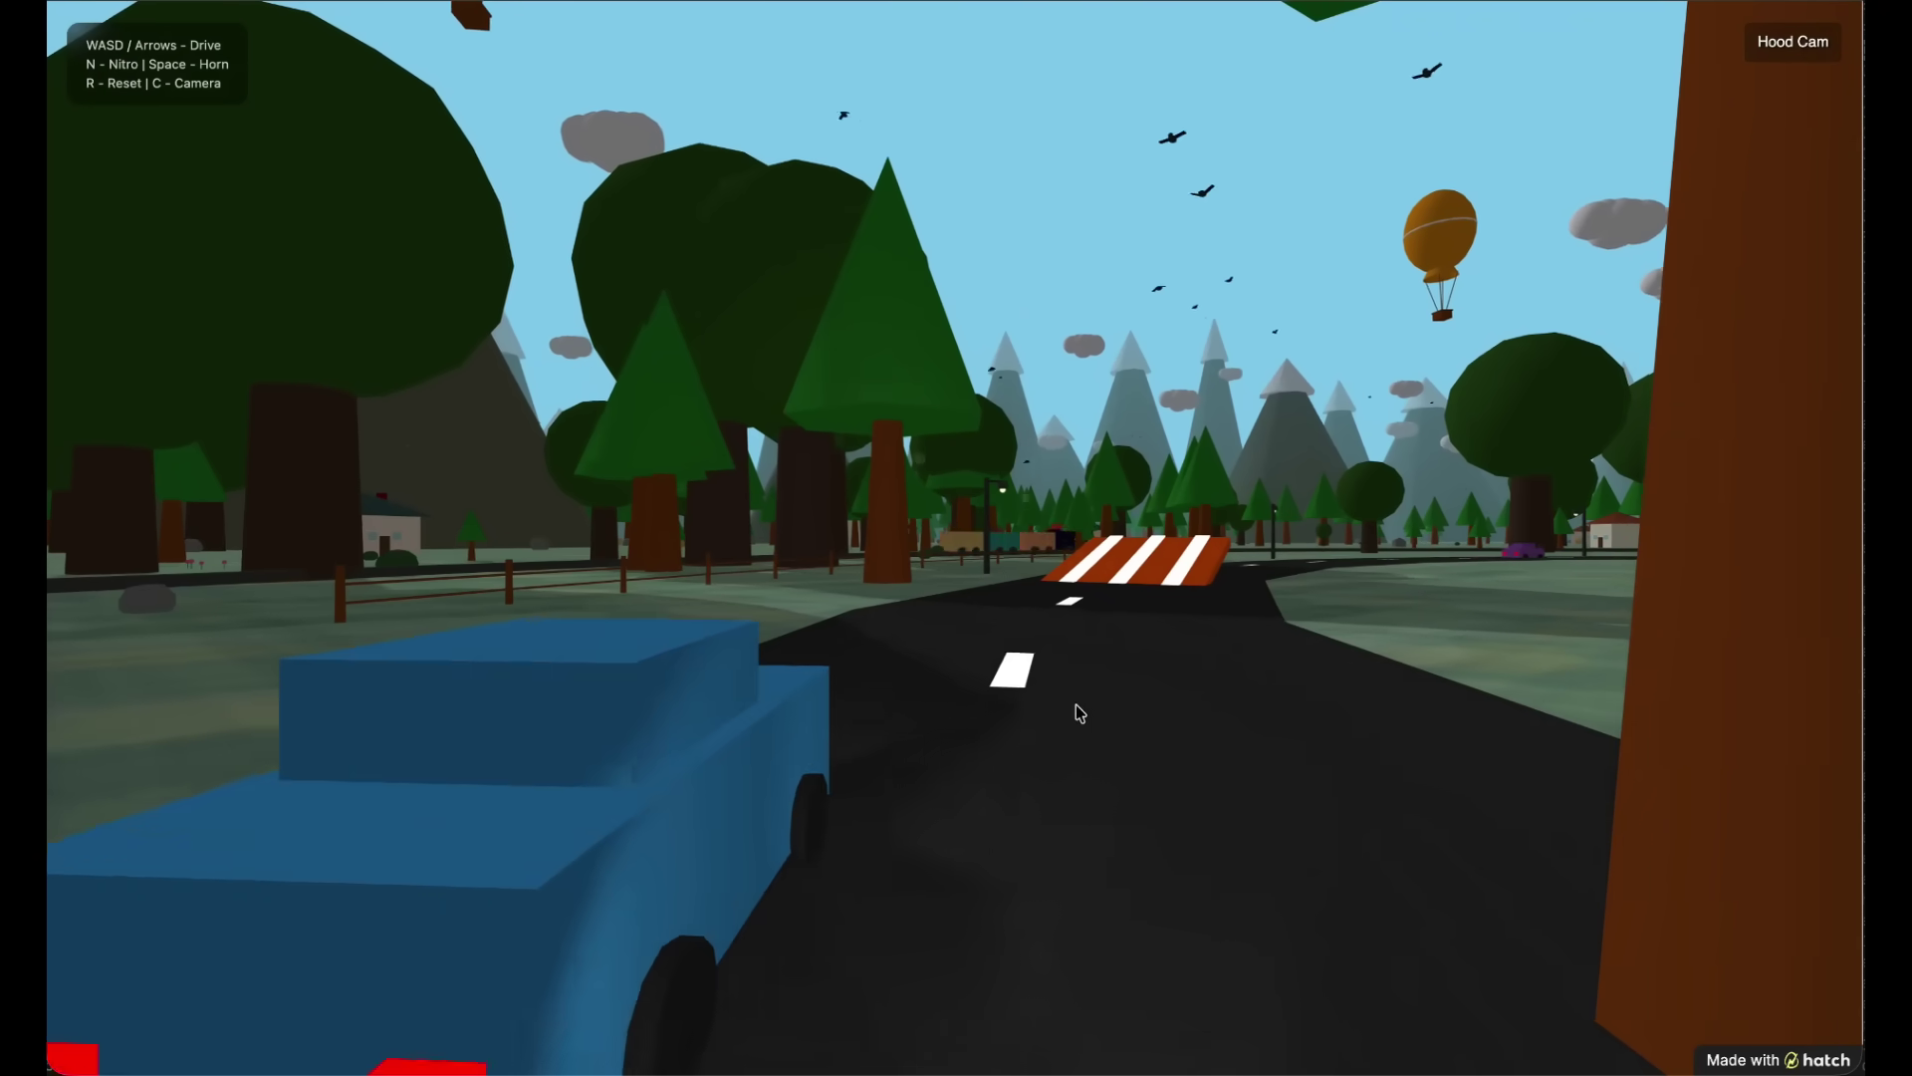
key(d)
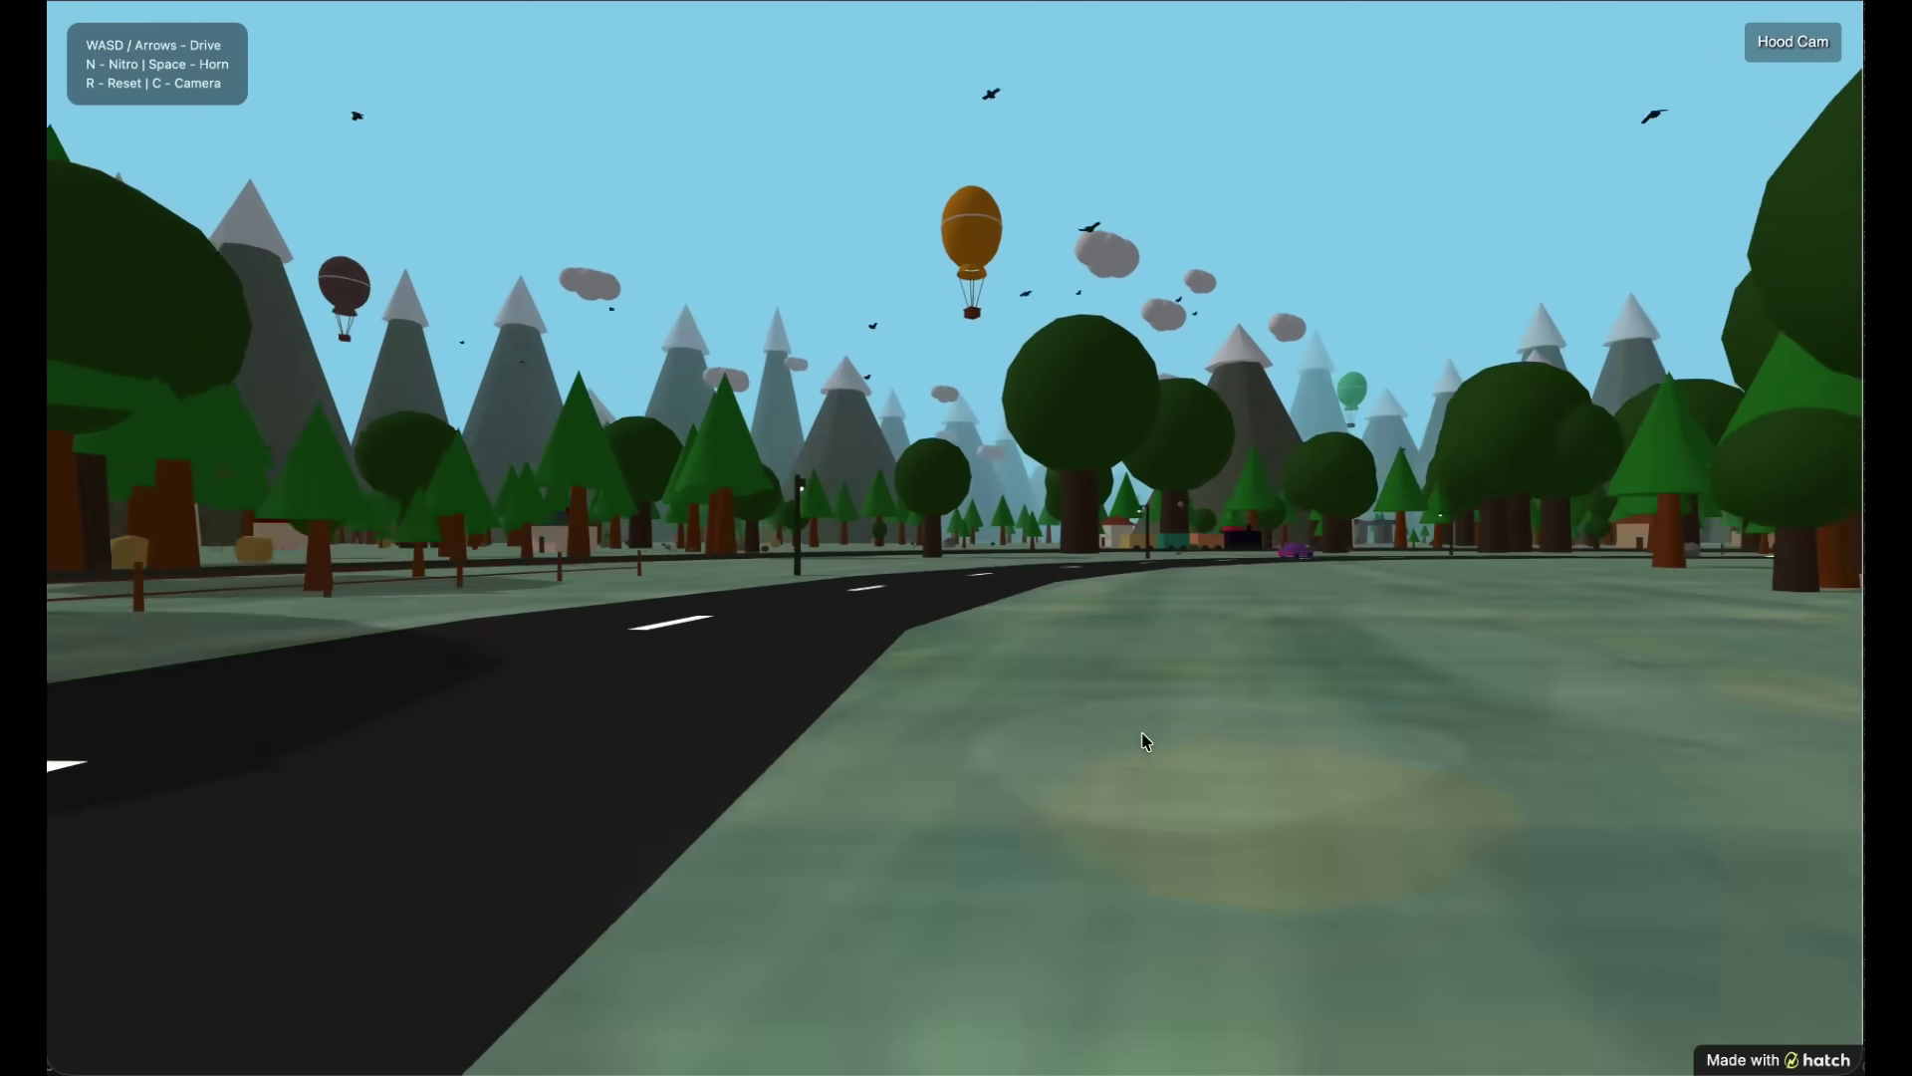
key(a)
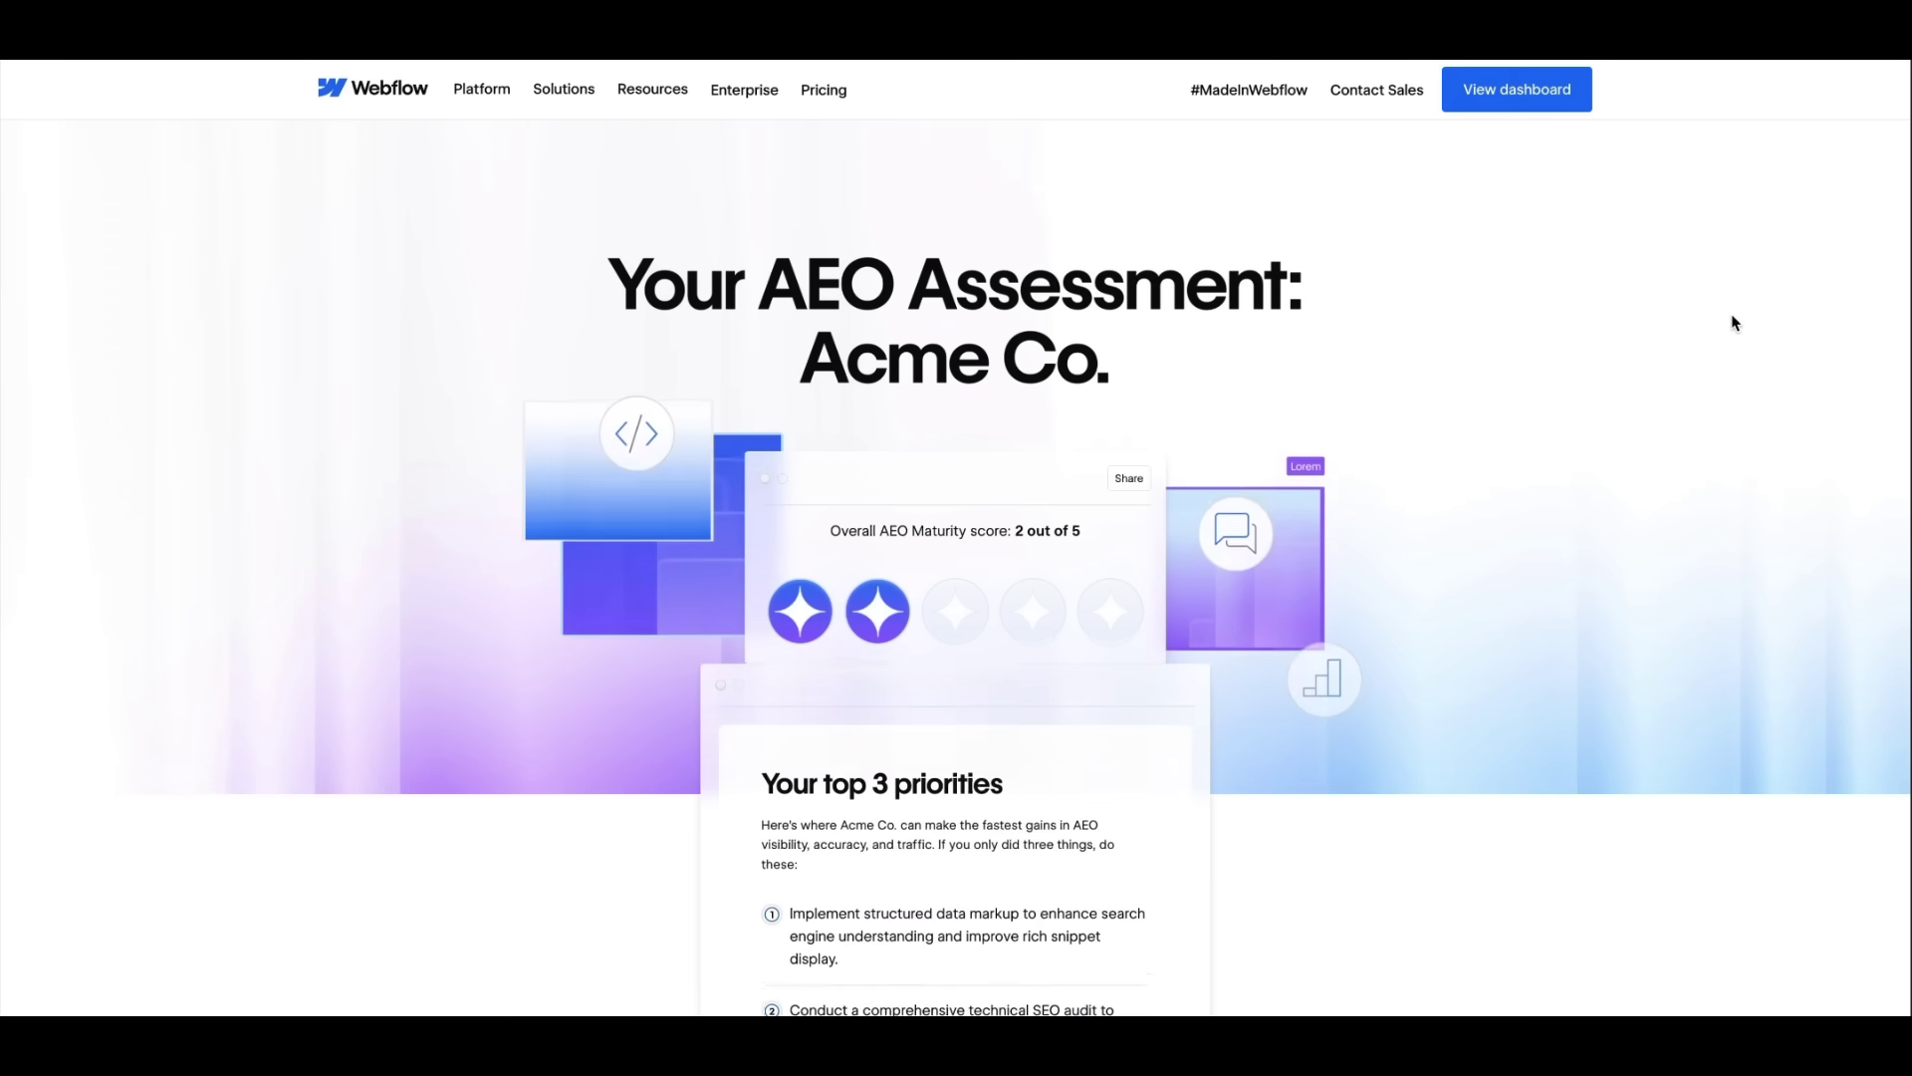
- Bind the webinar card images to the CMS Image field
scroll(1734, 322, down, 10)
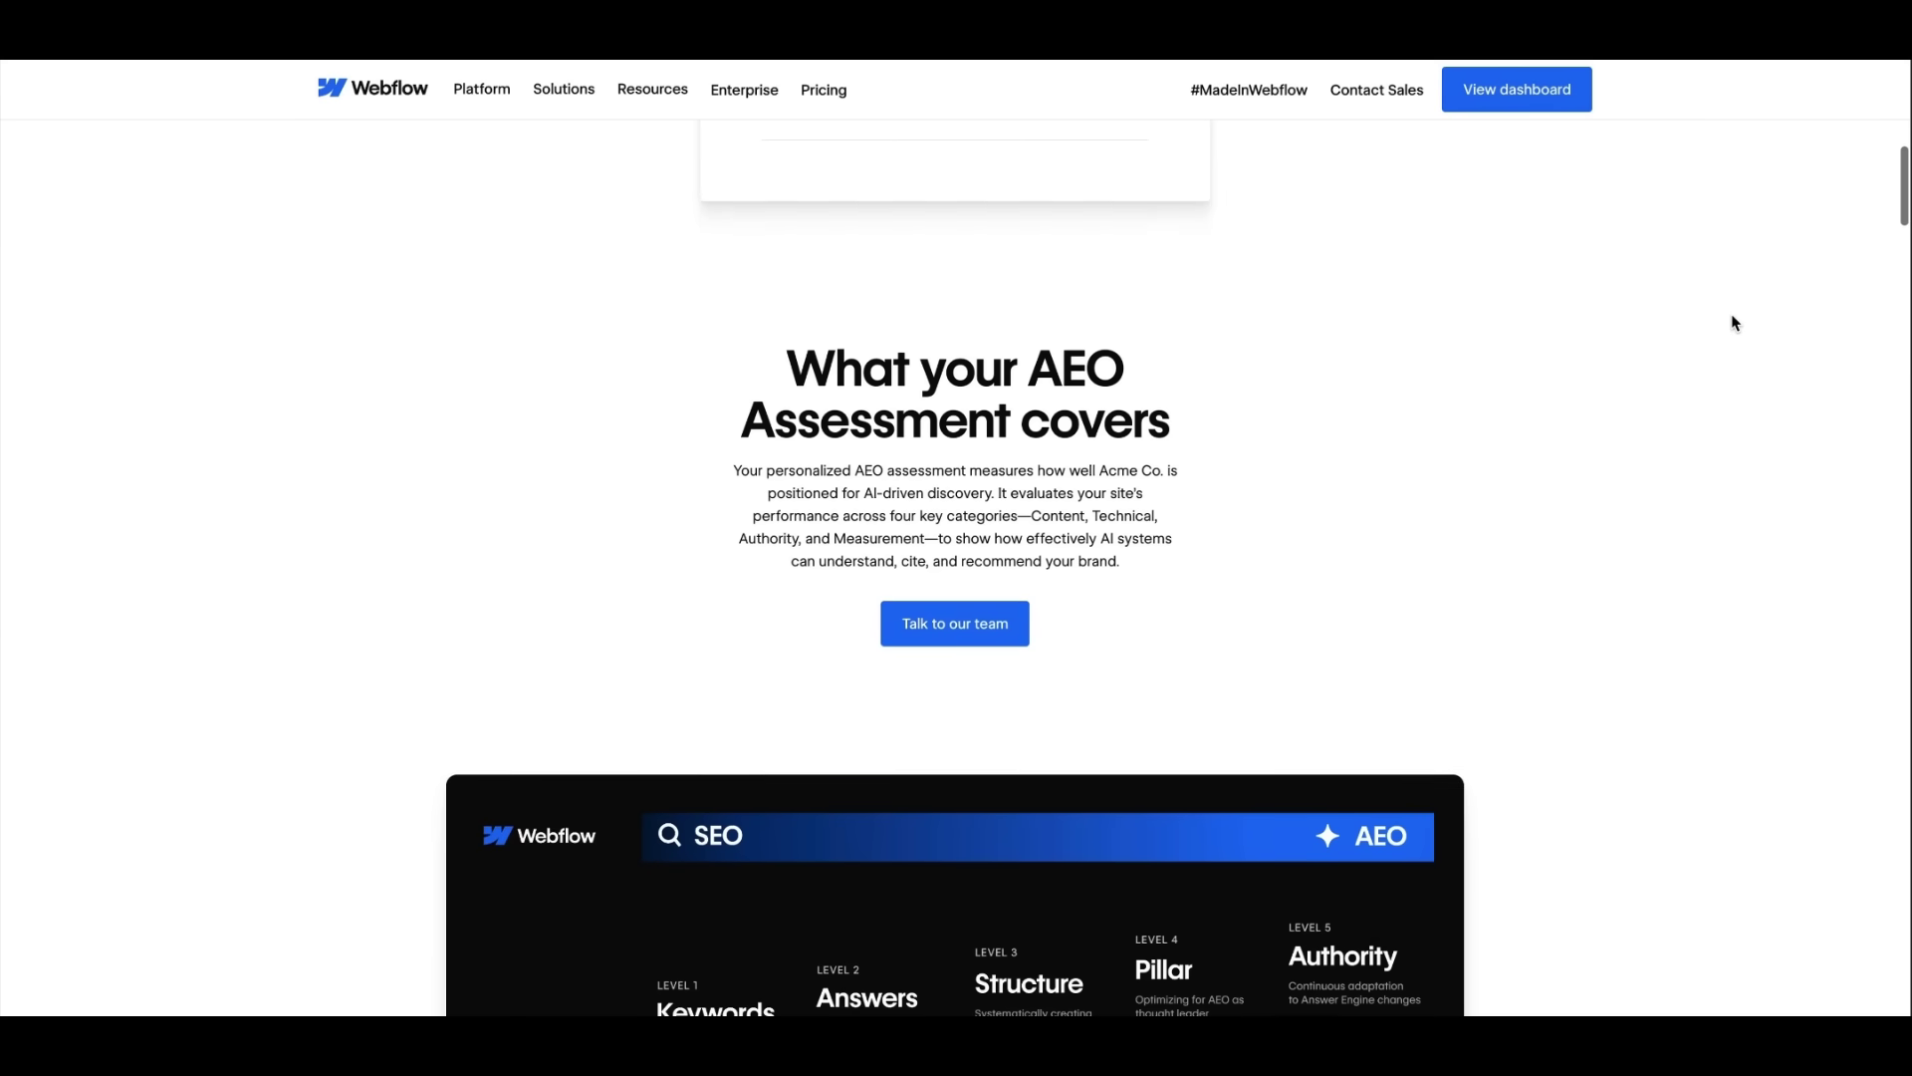
scroll(1734, 322, down, 10)
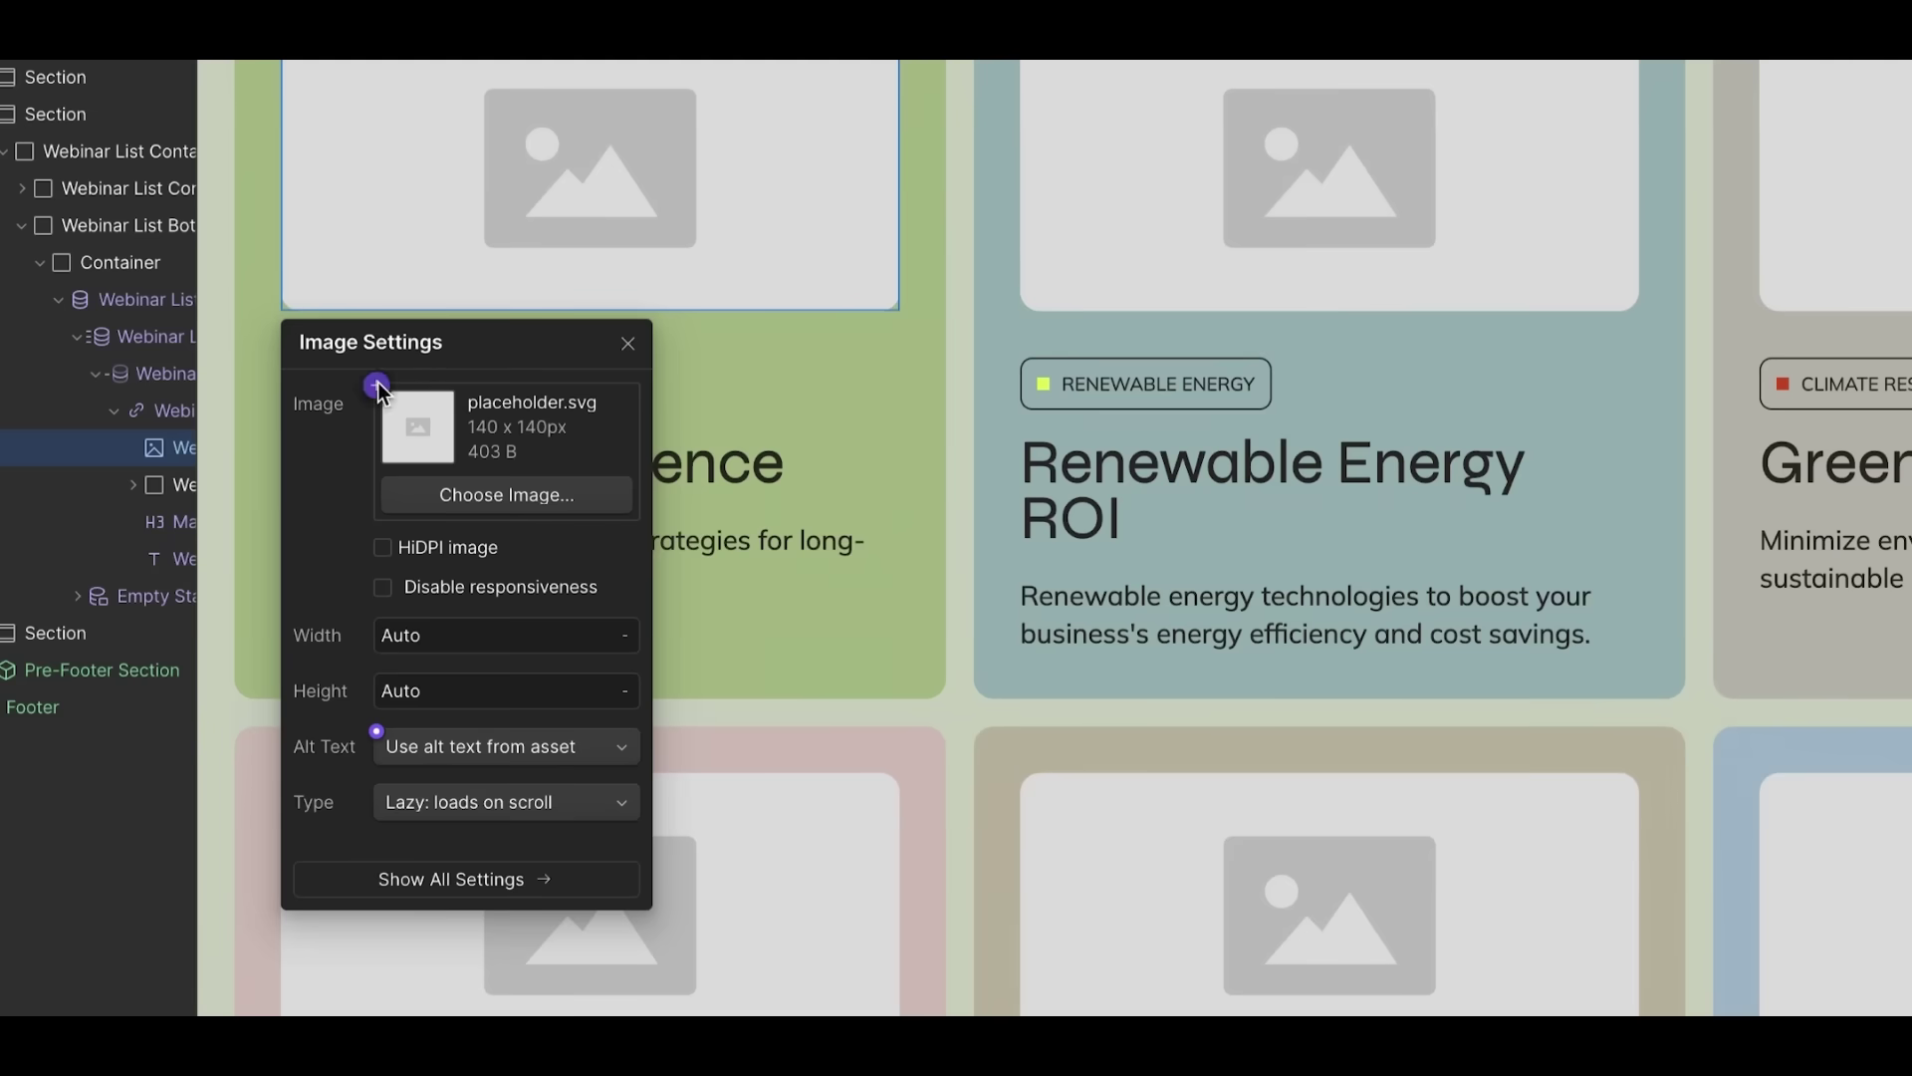
click(376, 385)
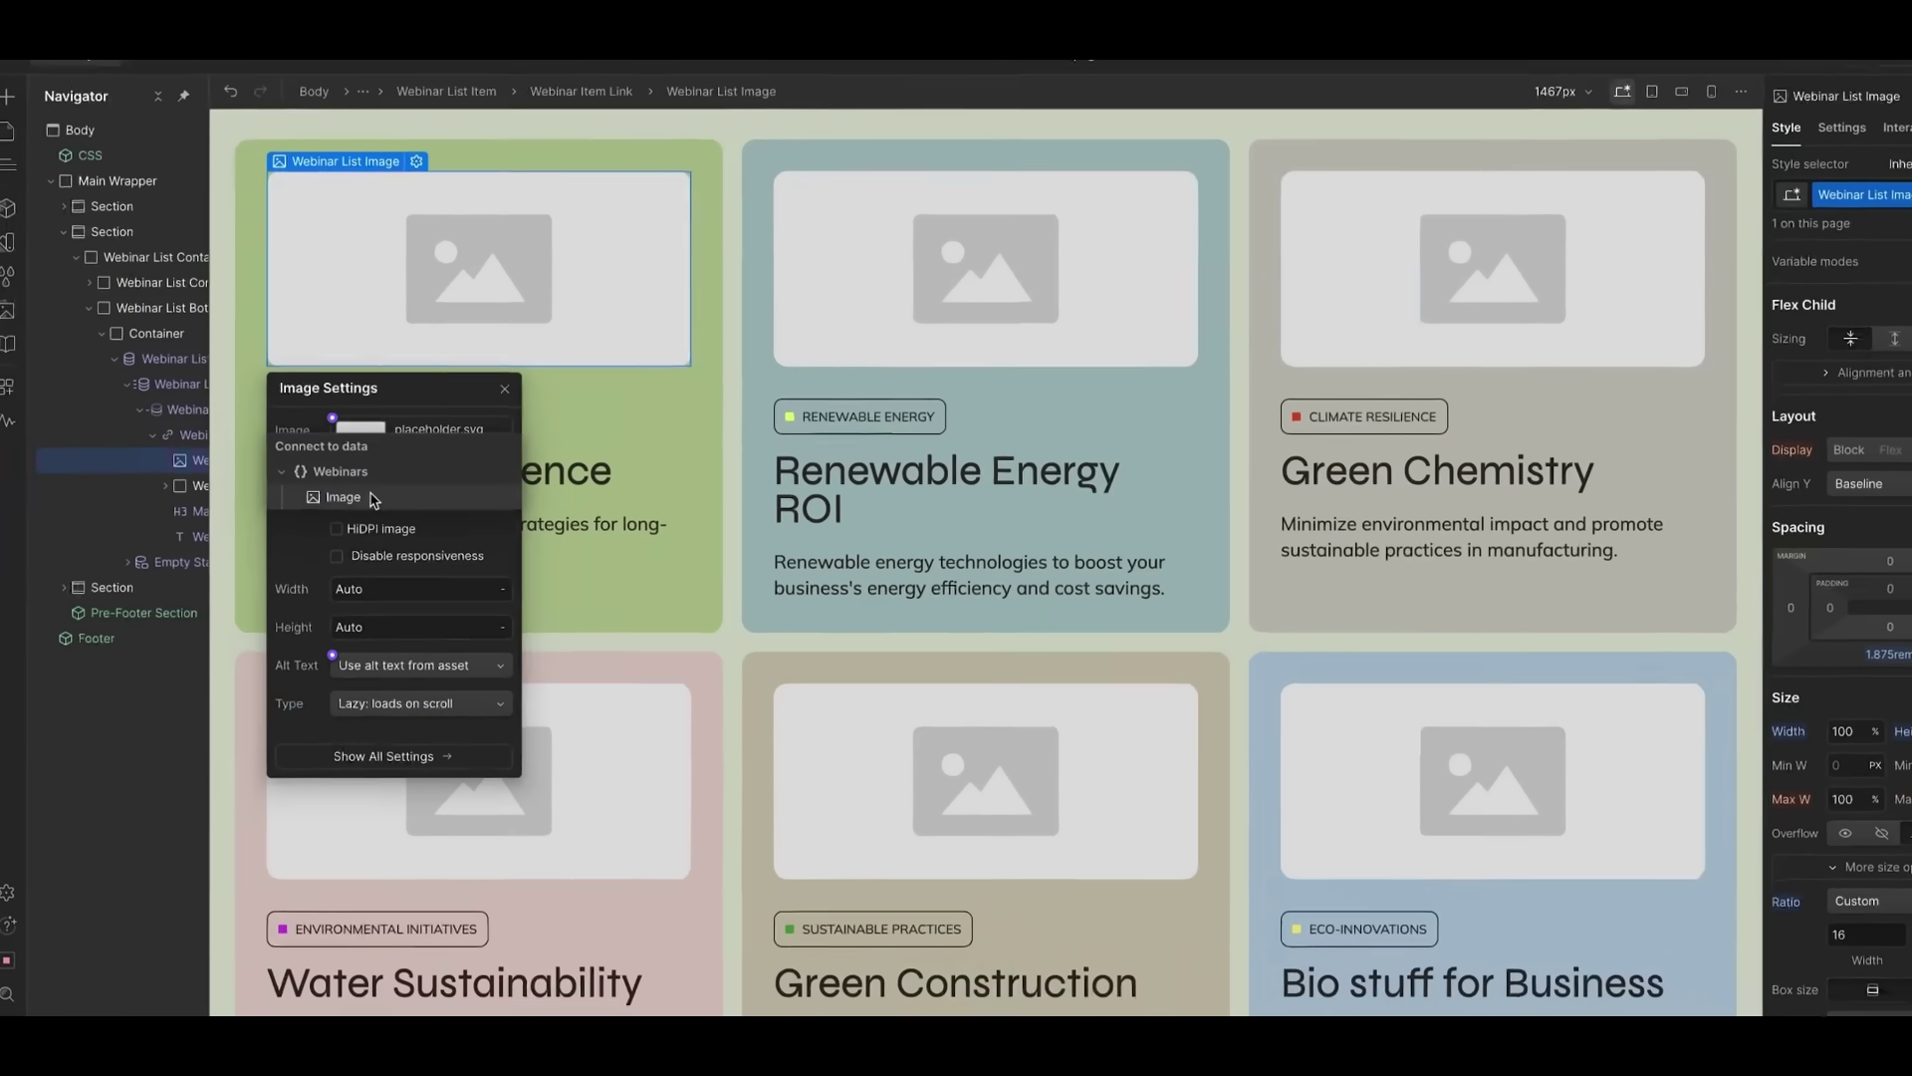
click(386, 495)
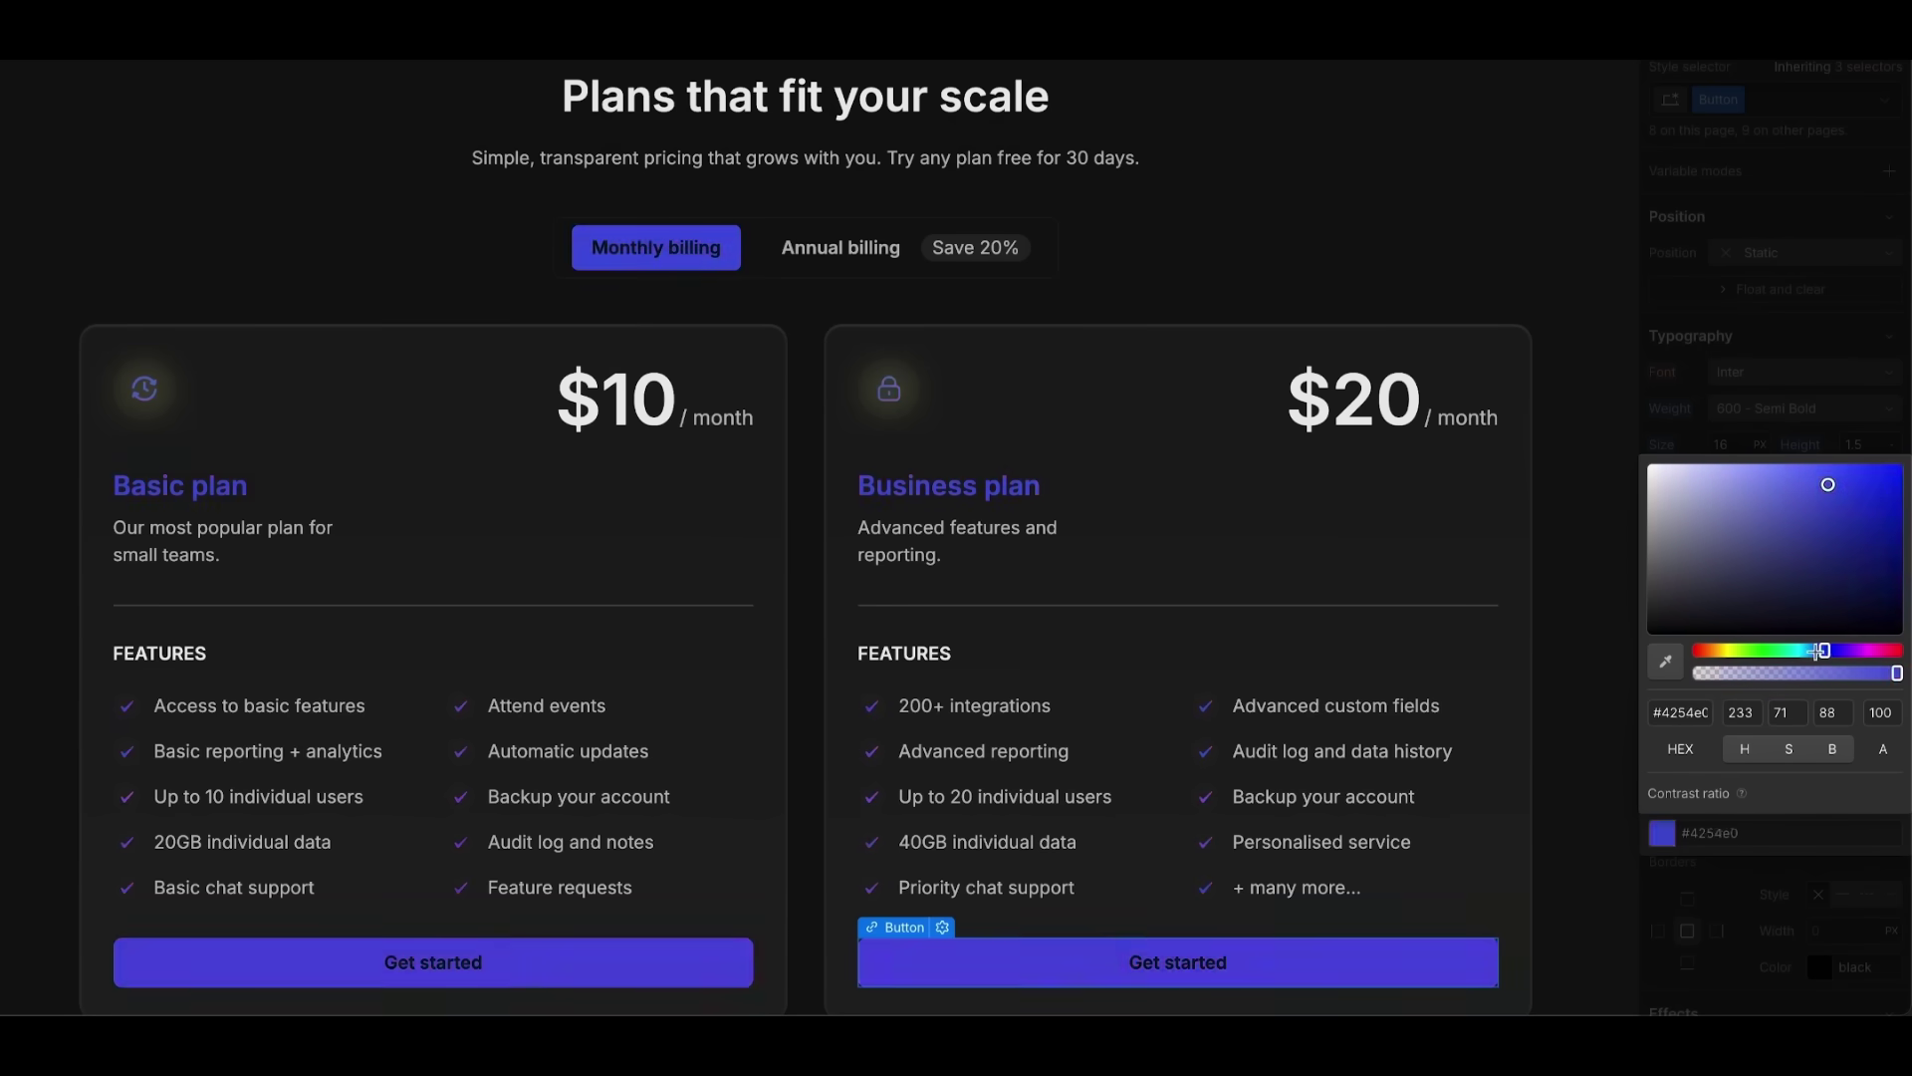
- Shift the pricing page's accent colour to green and bring up the site's reusable components
drag(1817, 651, 1739, 651)
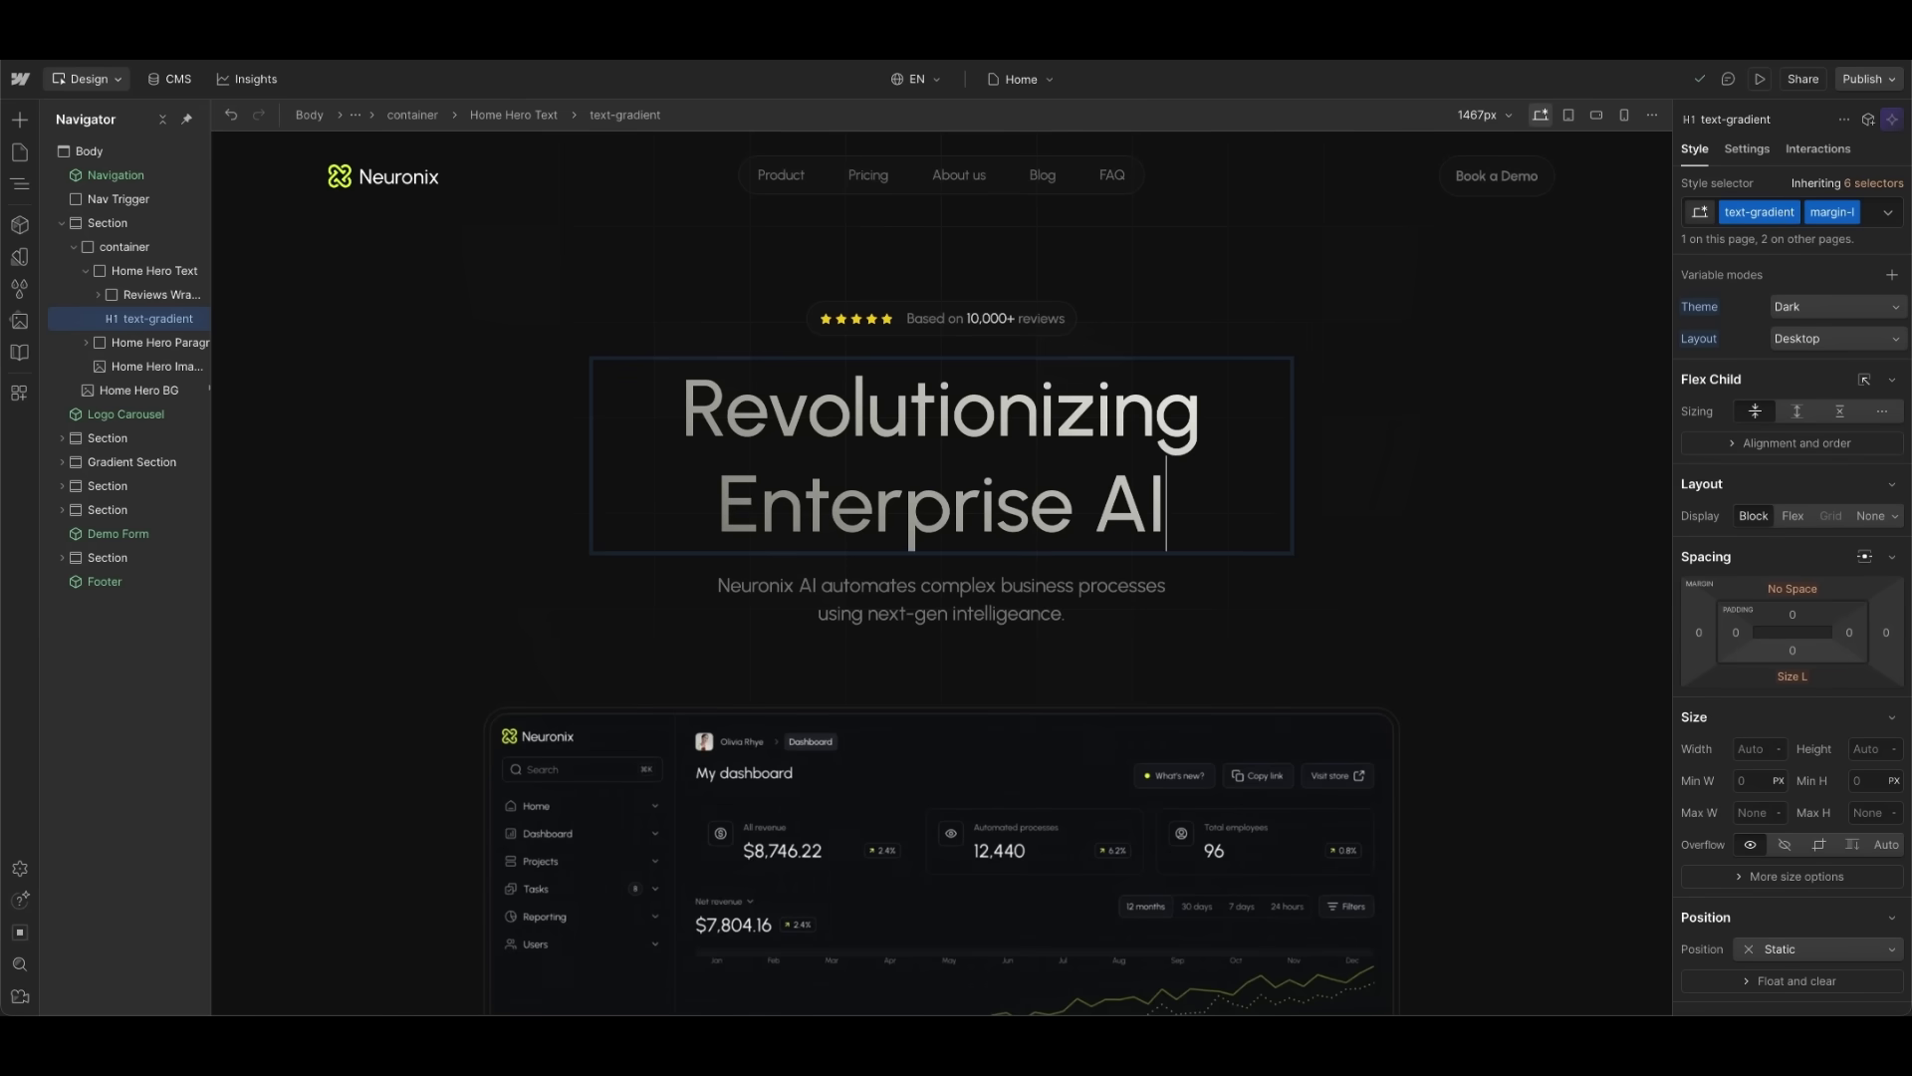
key(Escape)
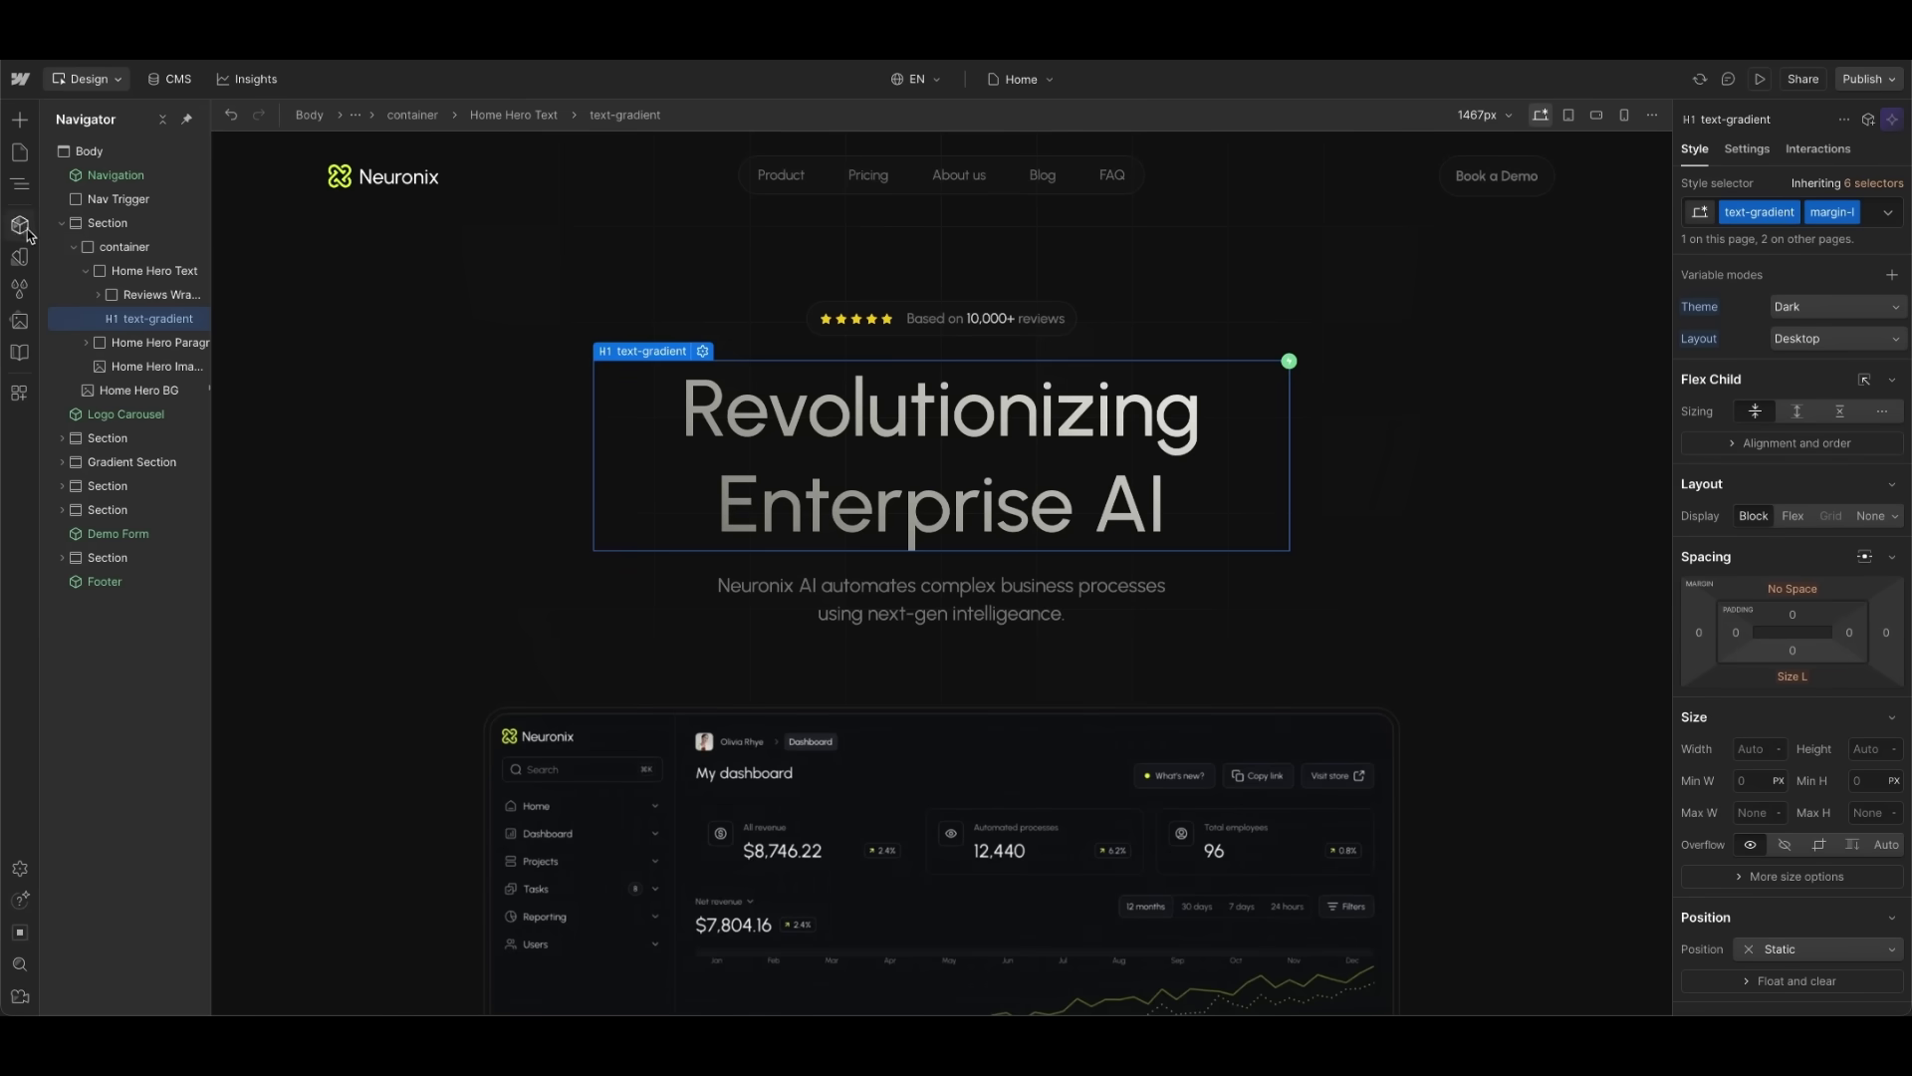
click(20, 225)
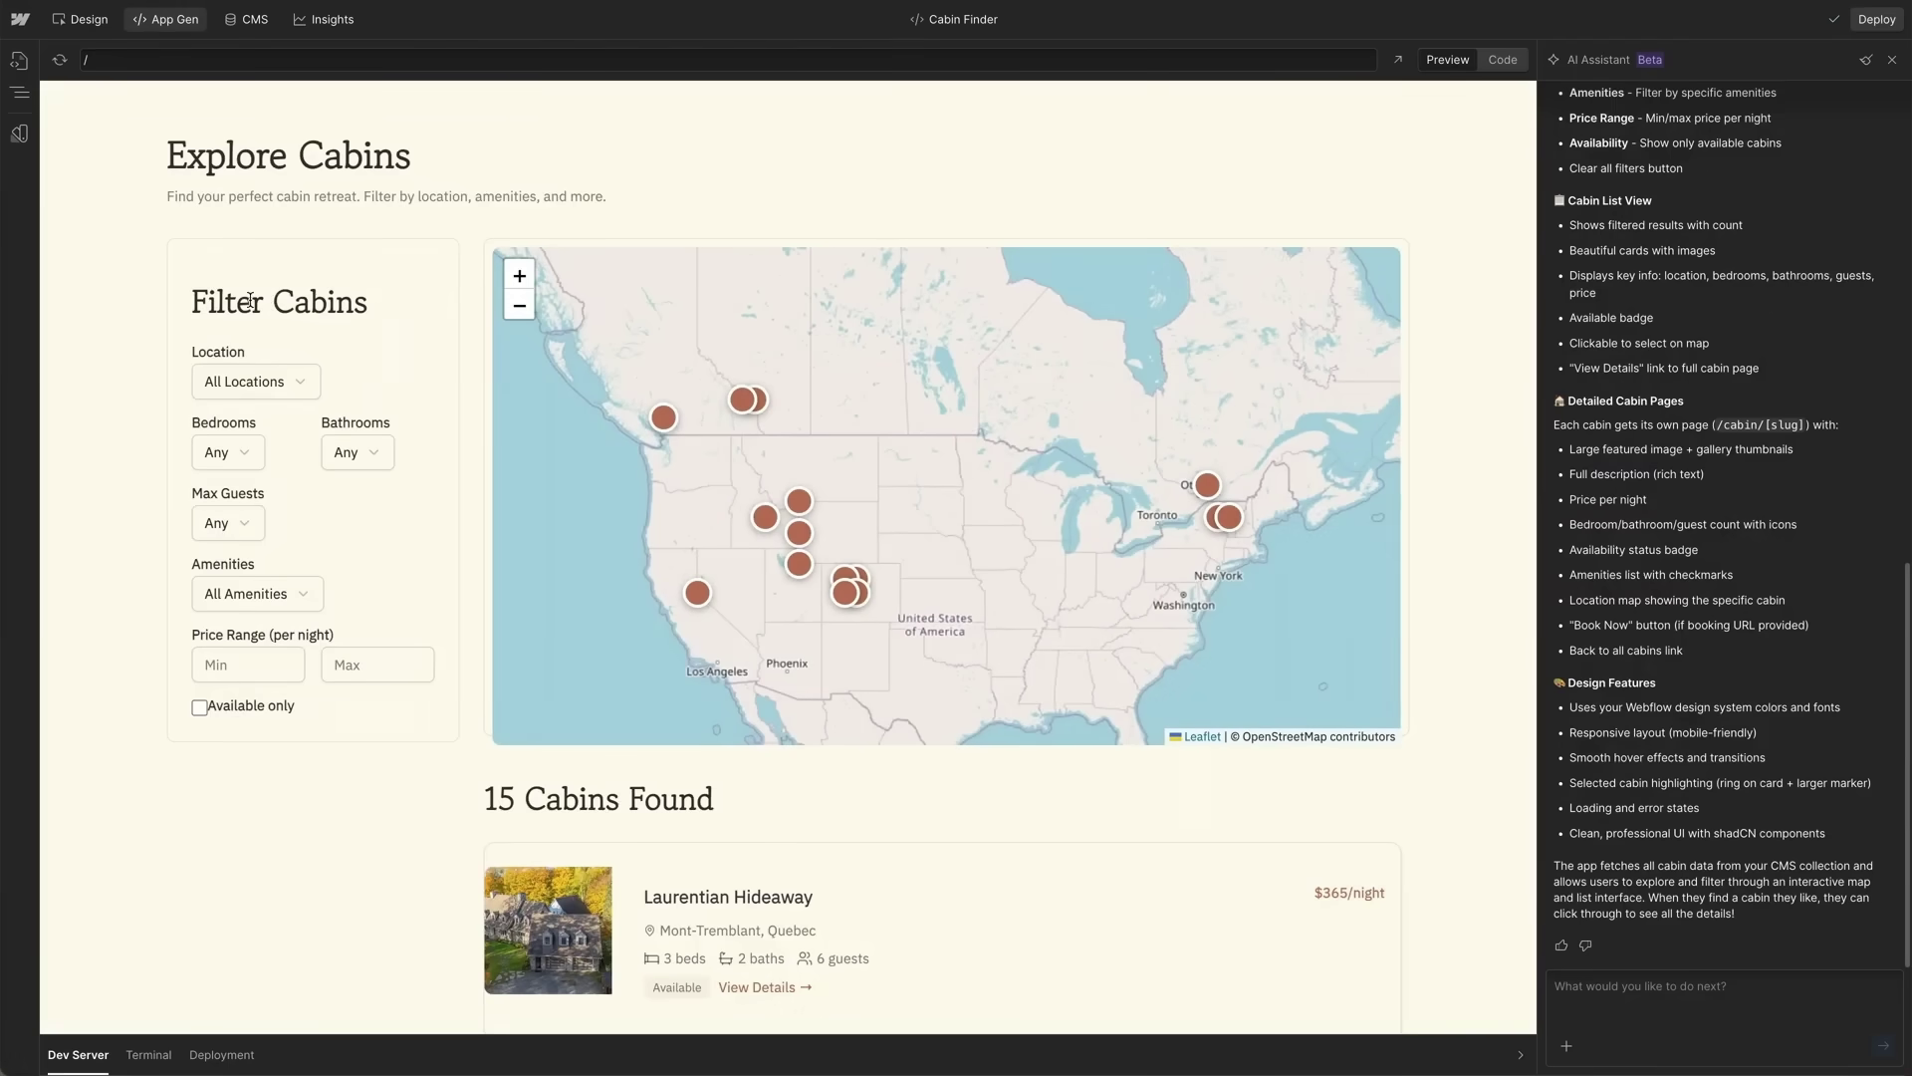
- Select a cabin marker on the map and start a request to the AI Assistant
scroll(876, 578, up, 2)
scroll(789, 791, down, 10)
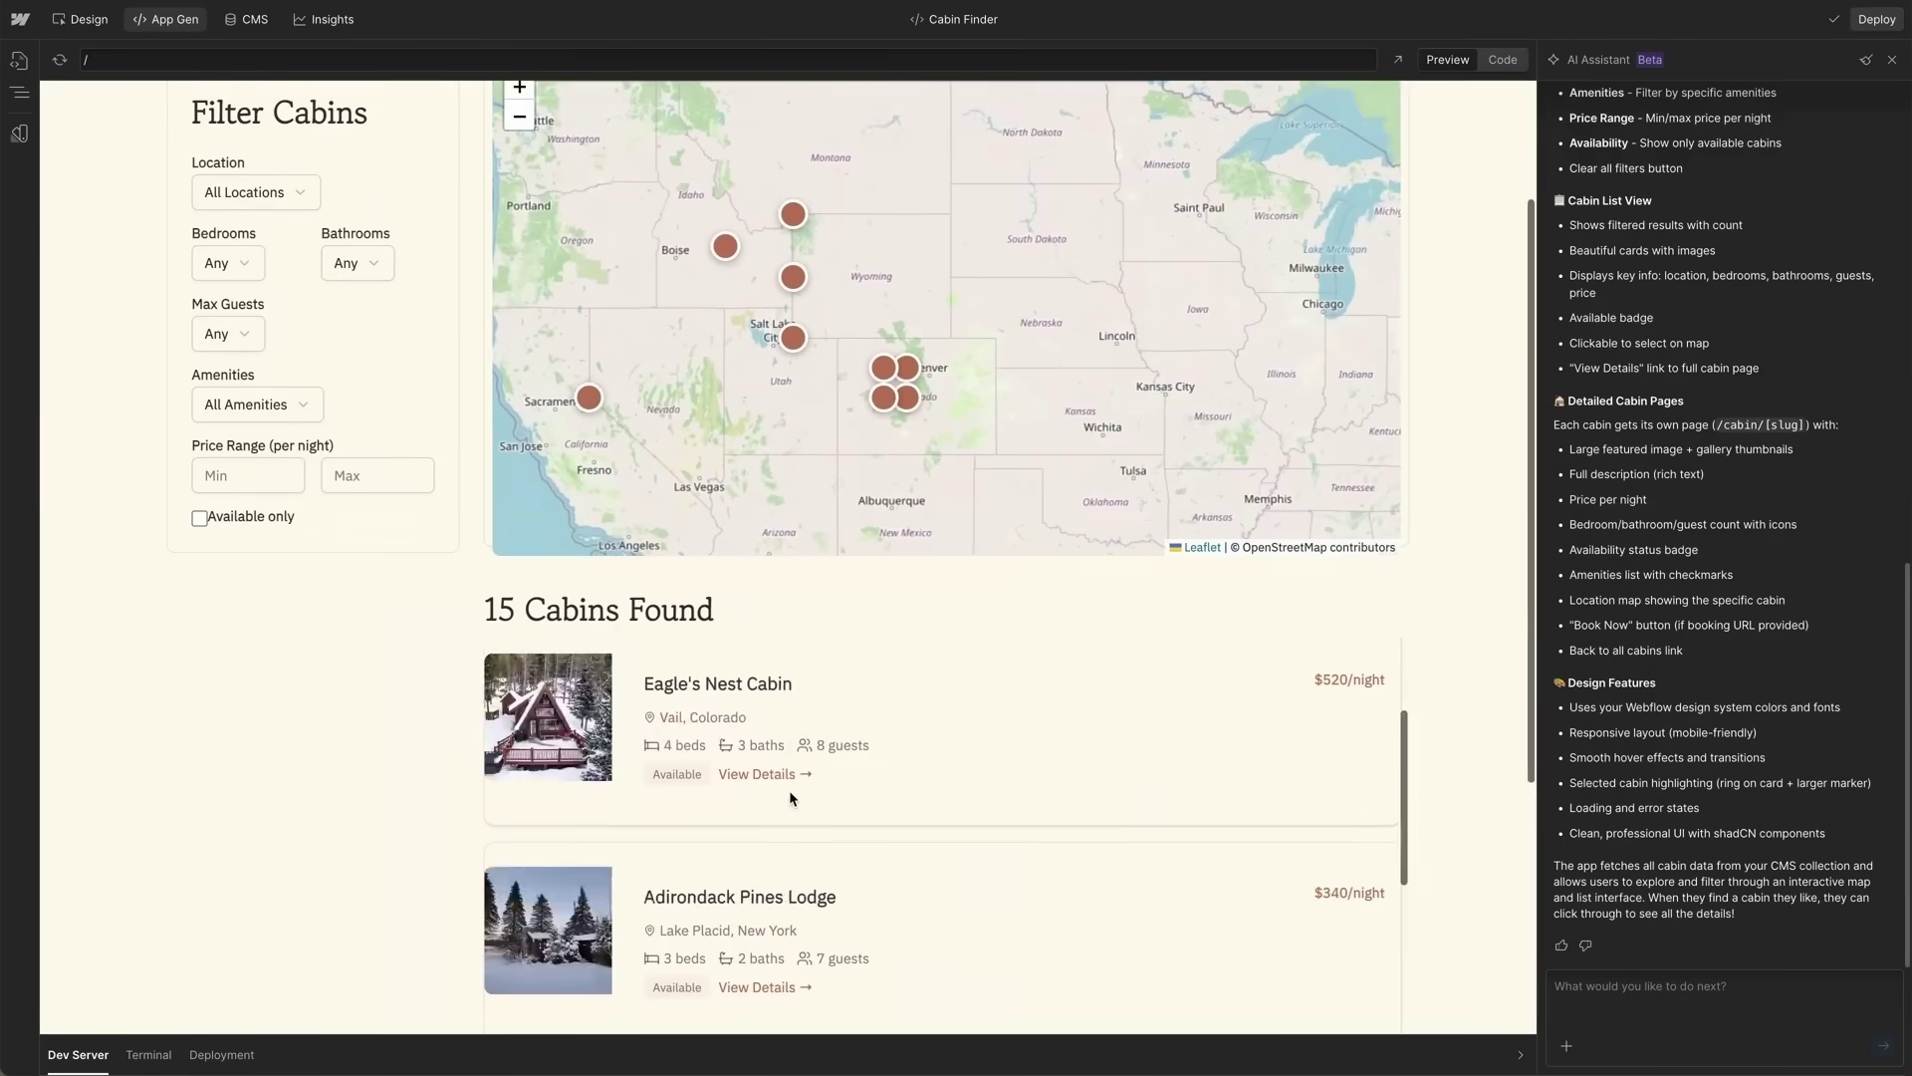
scroll(869, 724, up, 4)
click(657, 194)
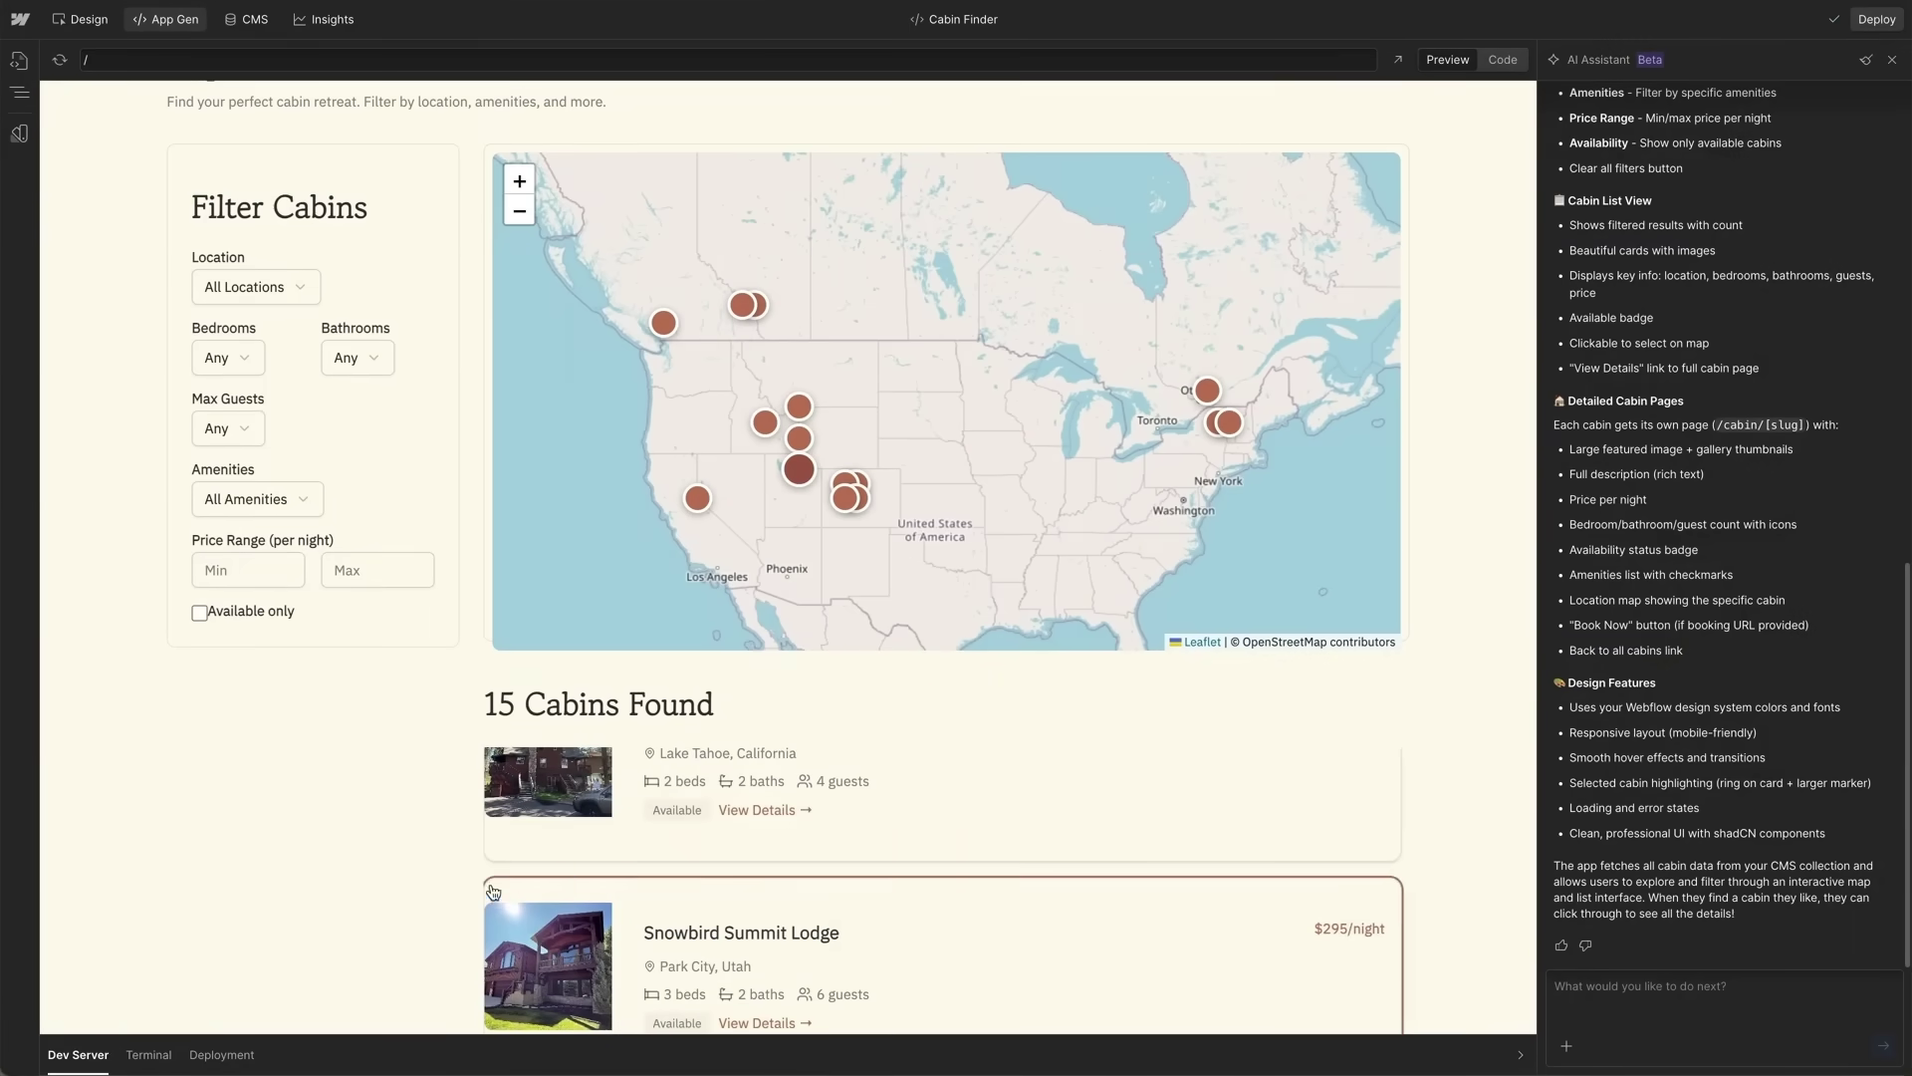
click(1575, 993)
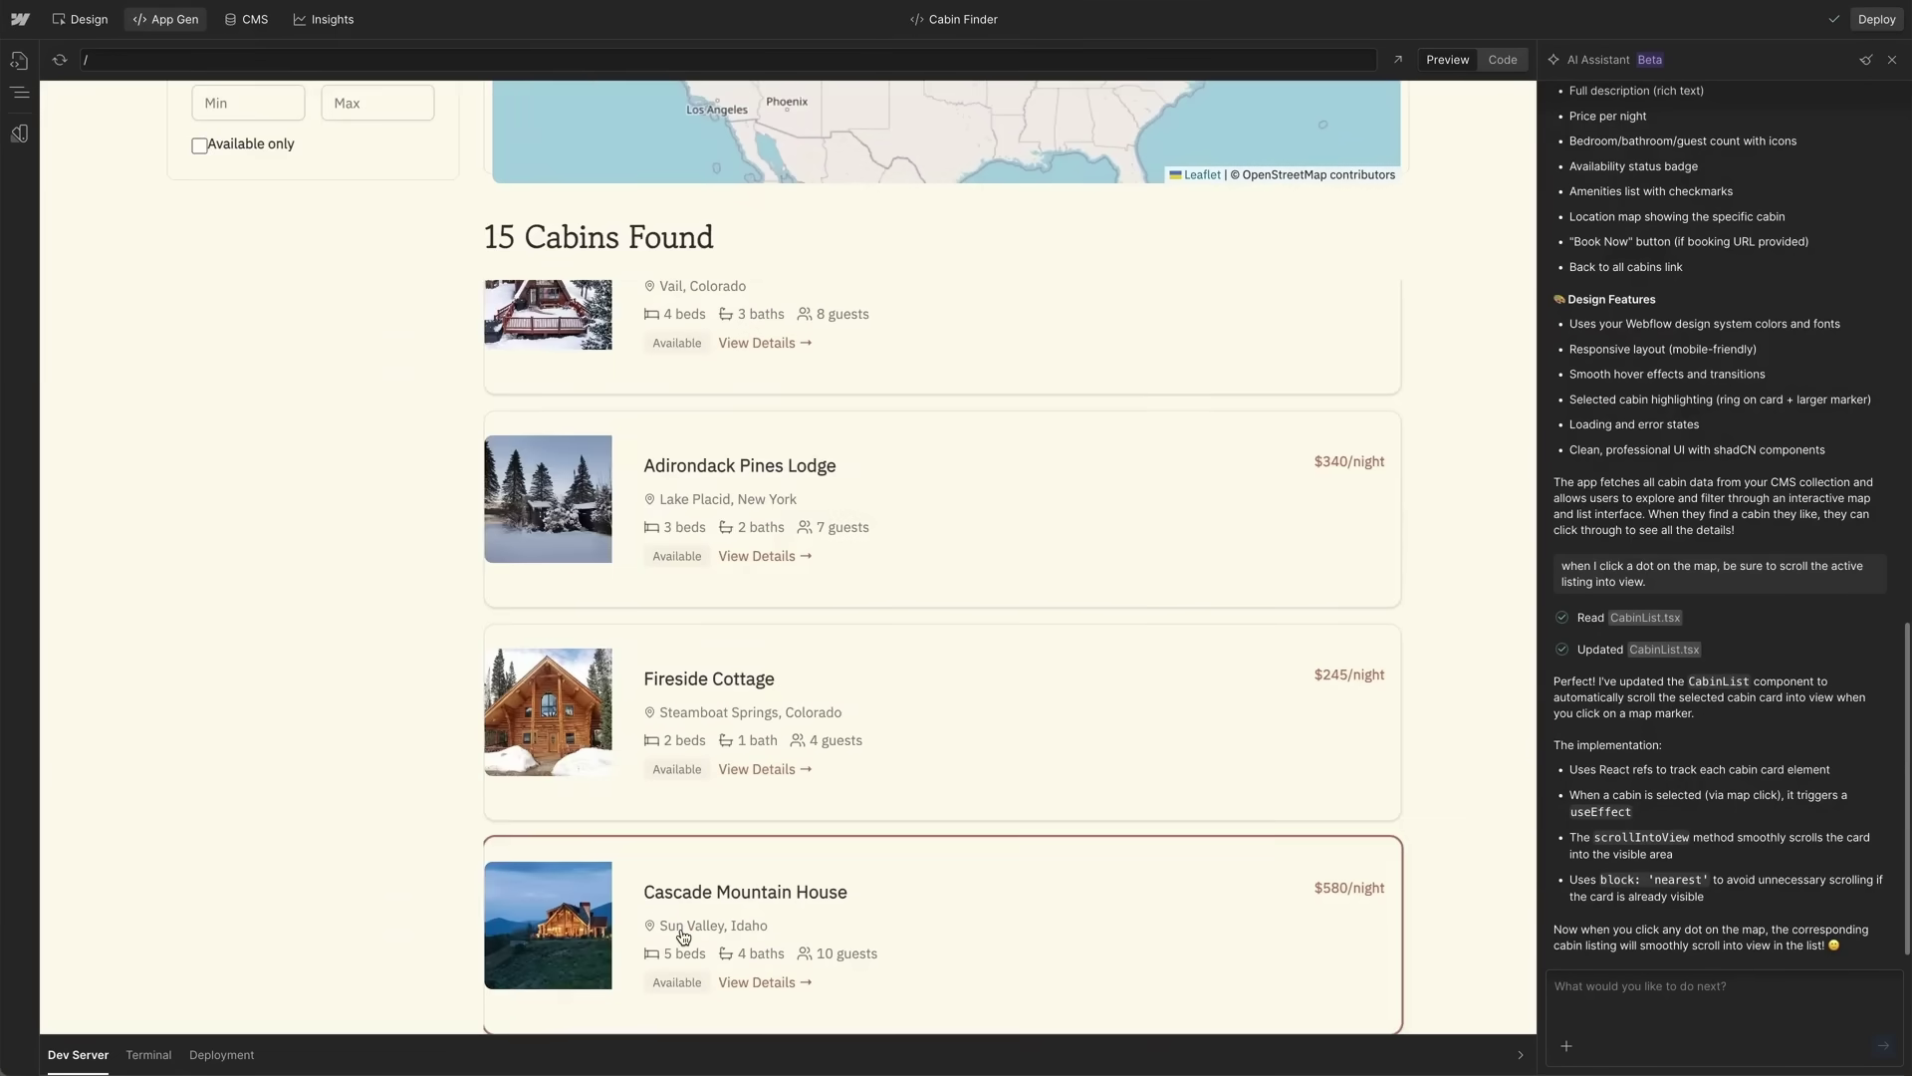
- Review the project files and generated code, then view the app preview full-window
click(19, 92)
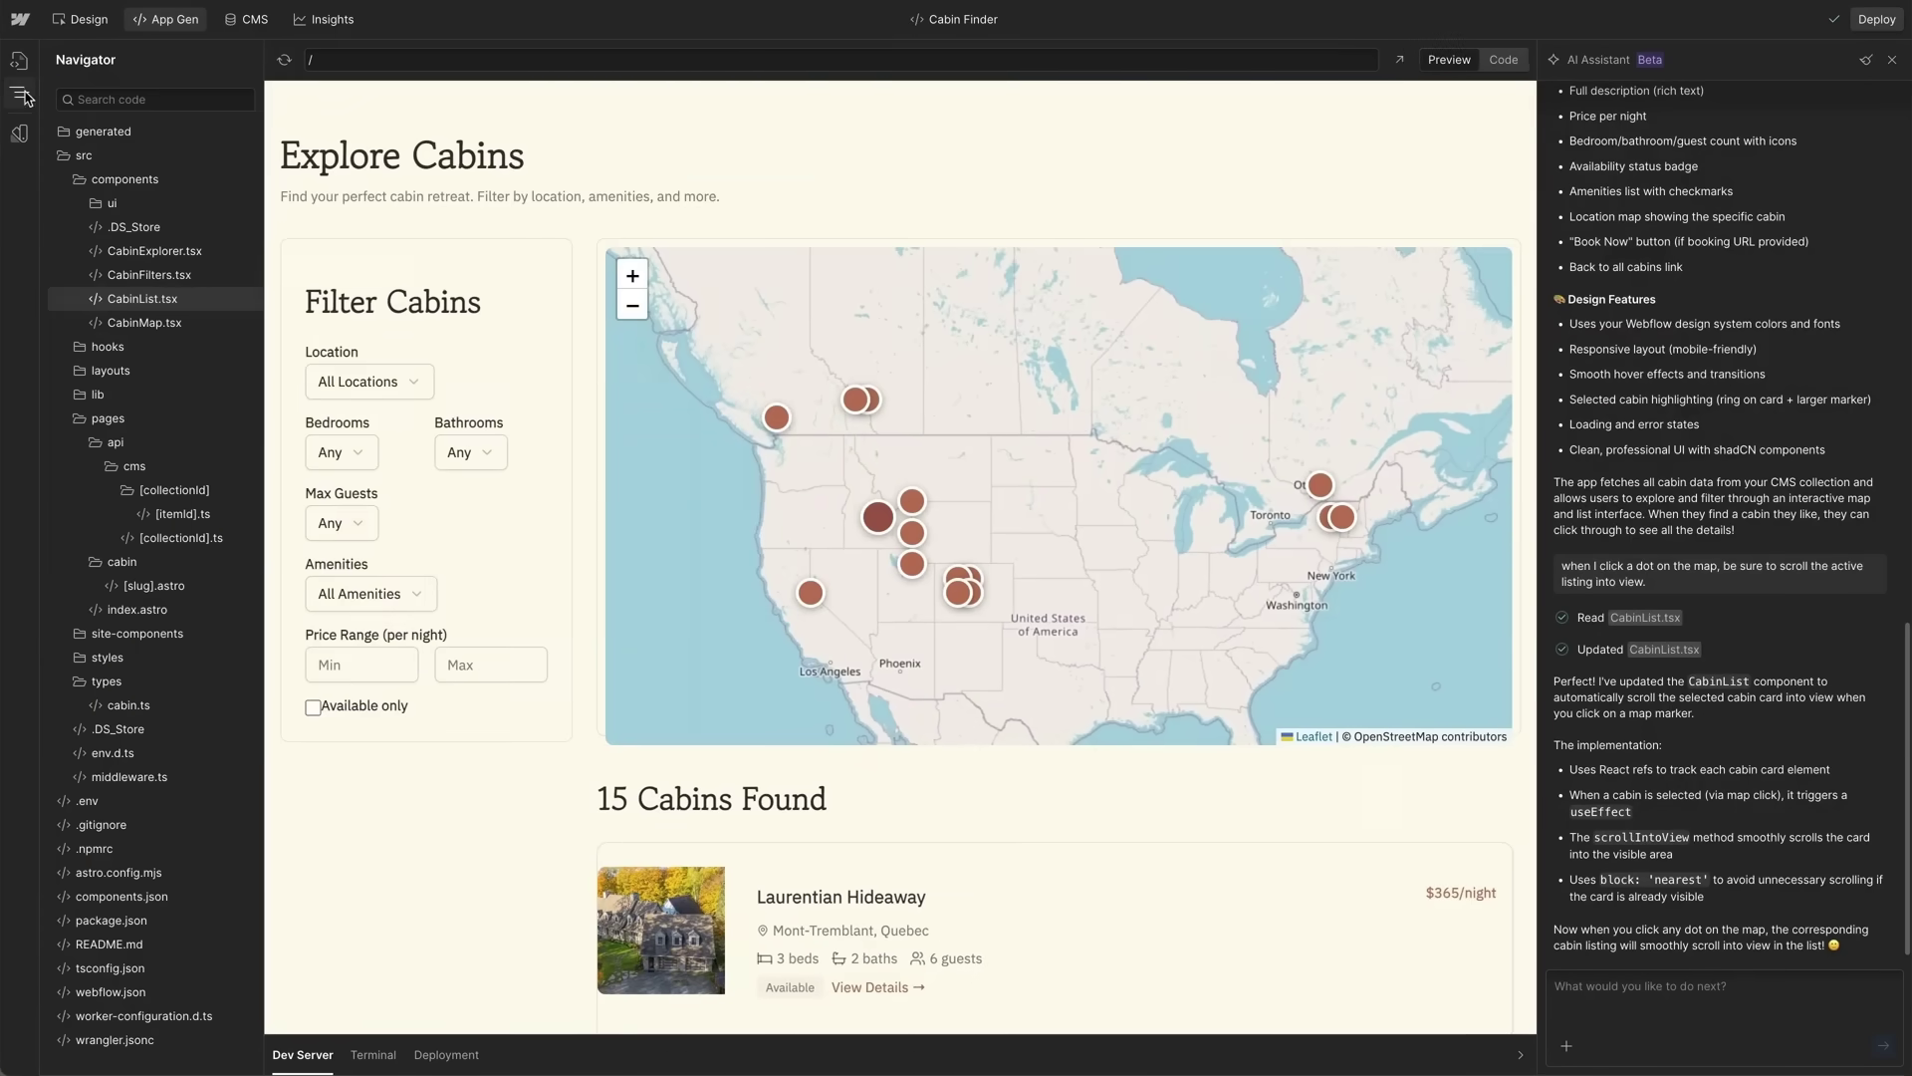
click(1504, 60)
click(1449, 60)
click(1399, 59)
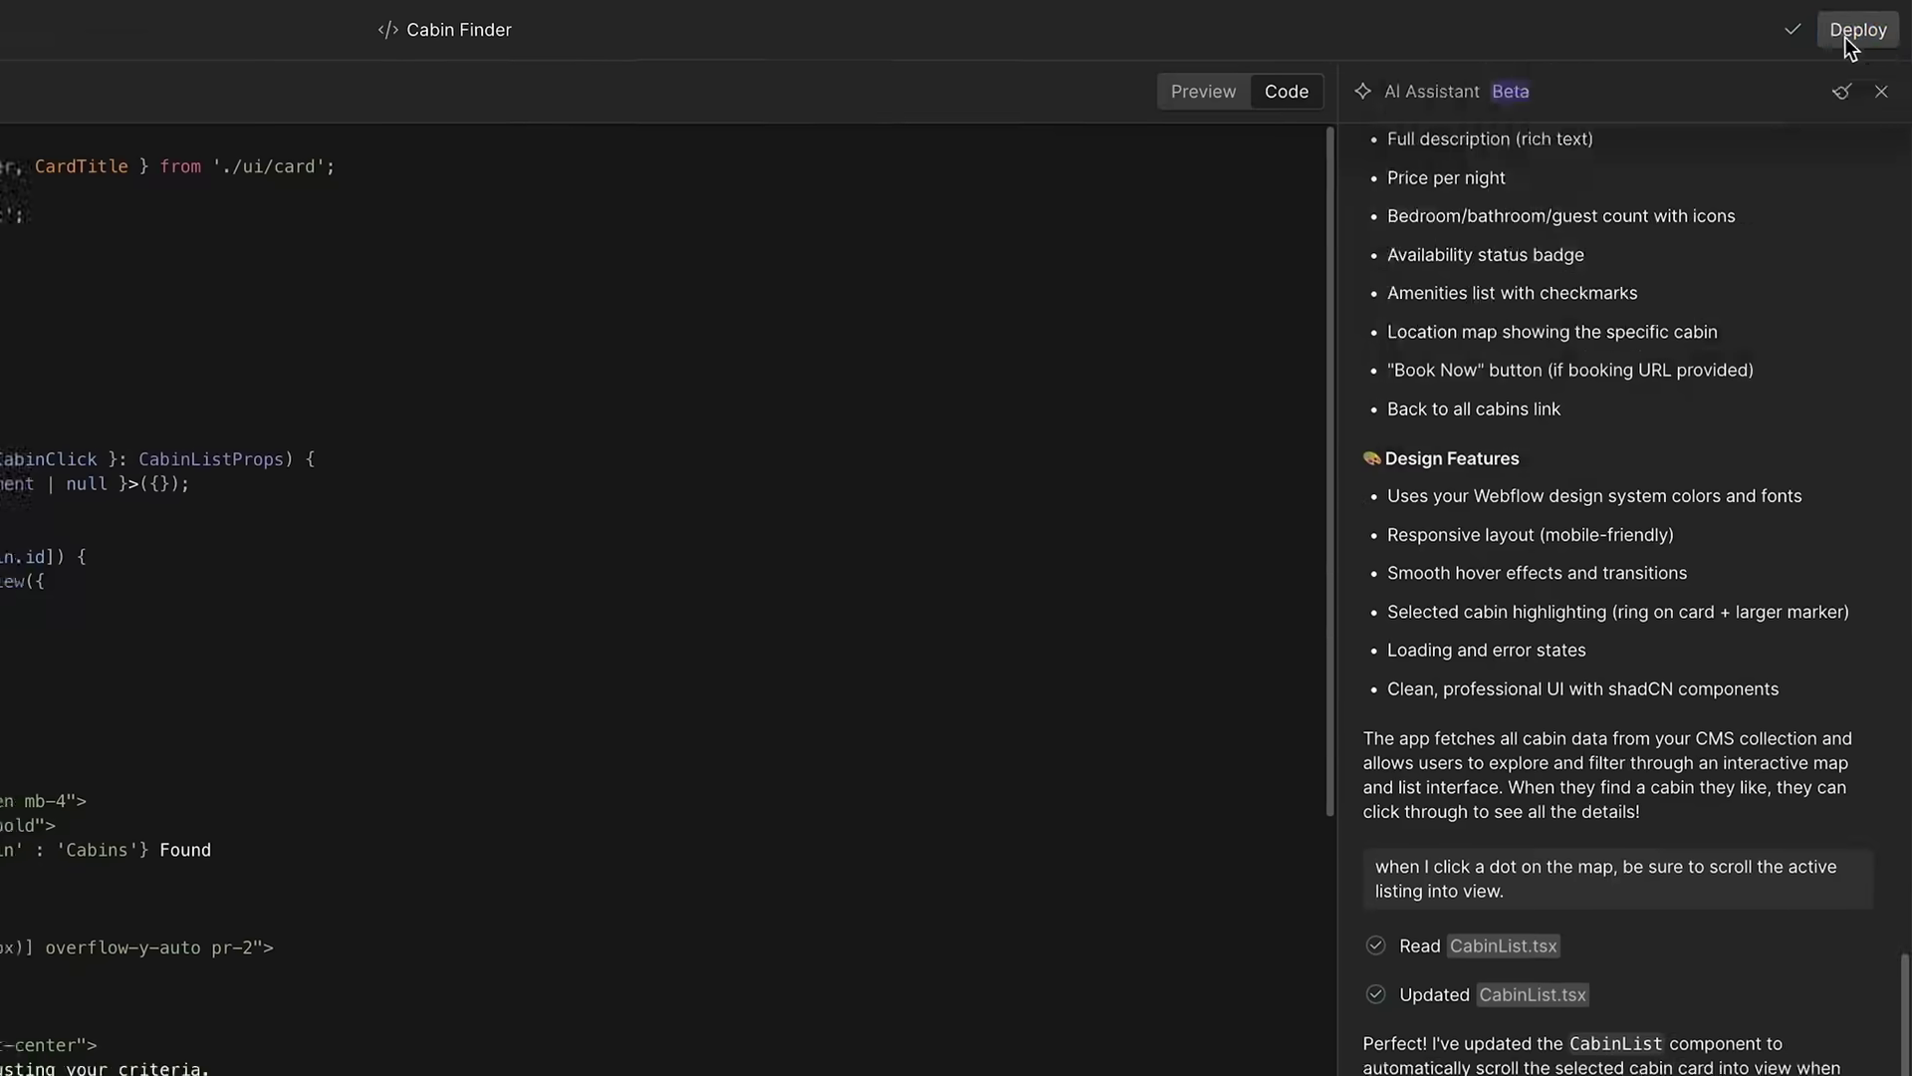
- Deploy the app and open Bear Den Bungalow's detail page from the apps list
click(1851, 22)
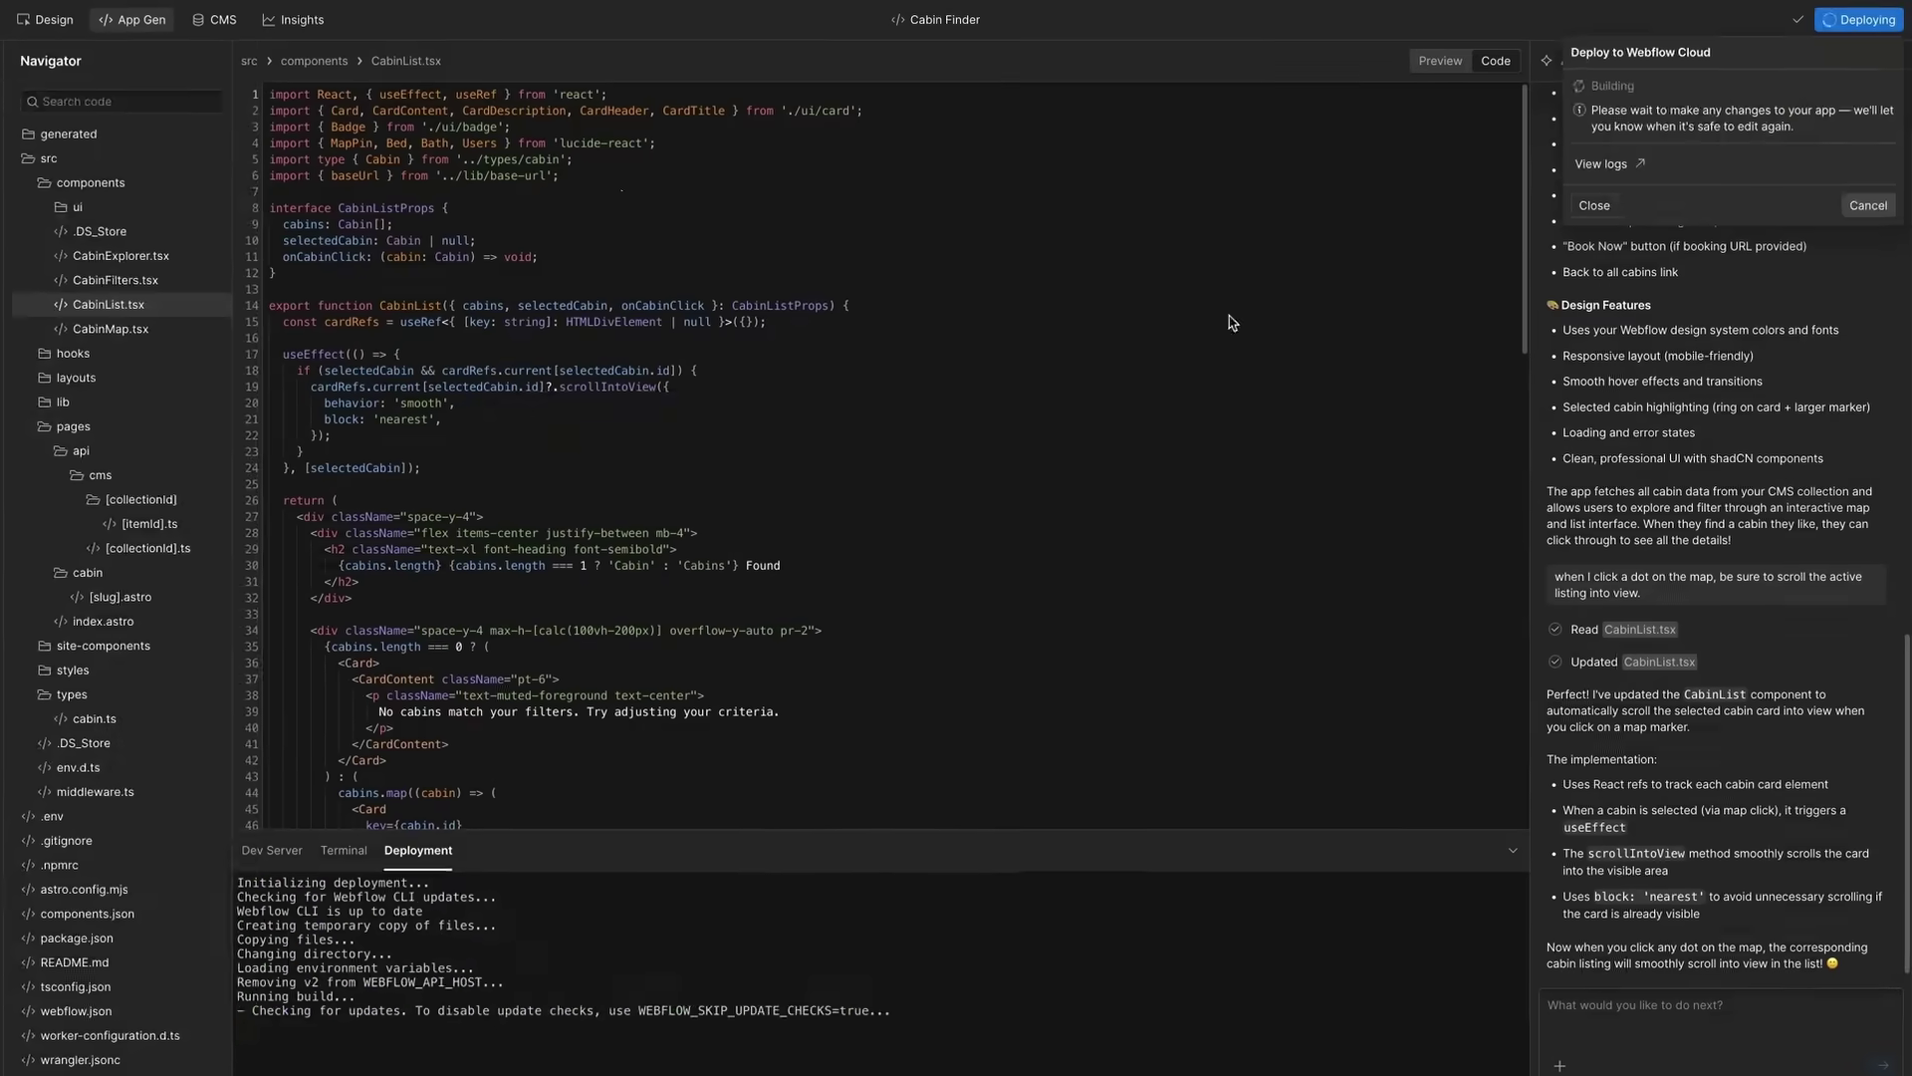
click(19, 60)
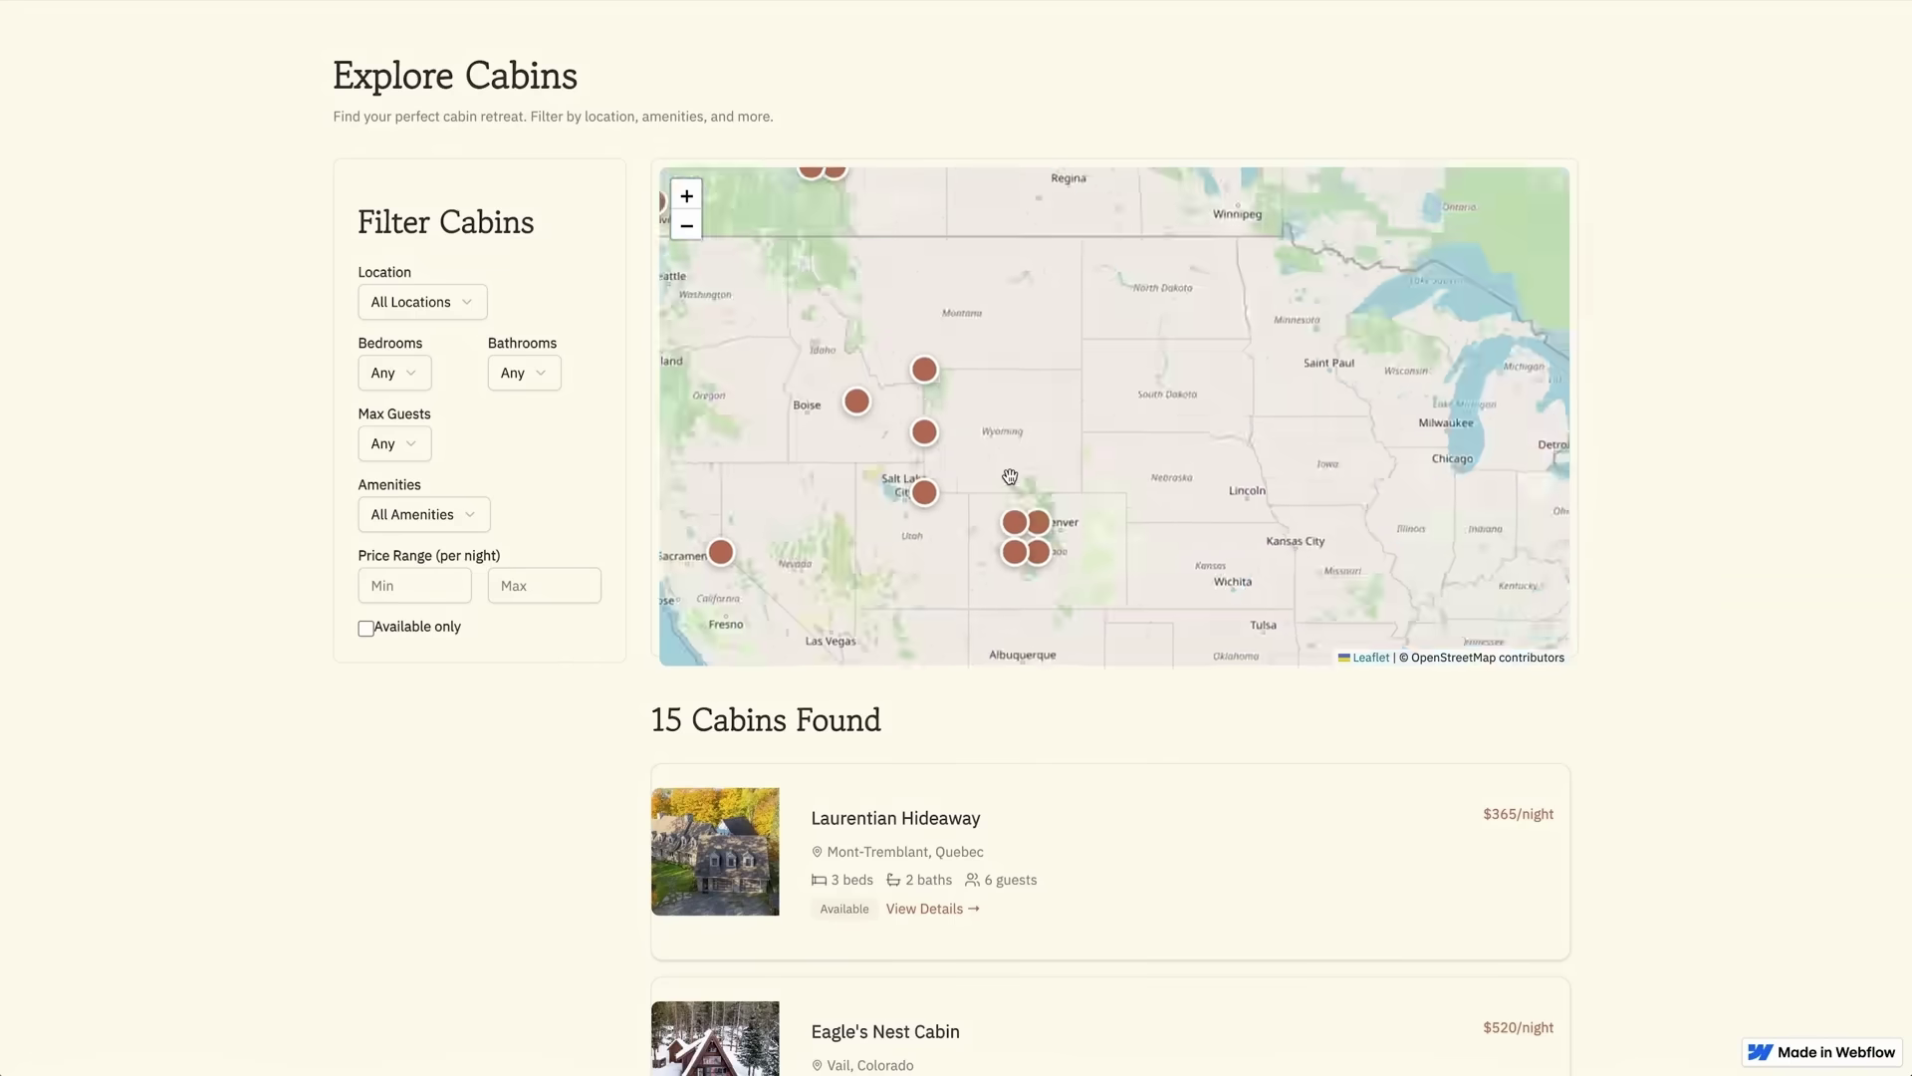
scroll(1408, 939, down, 6)
click(918, 994)
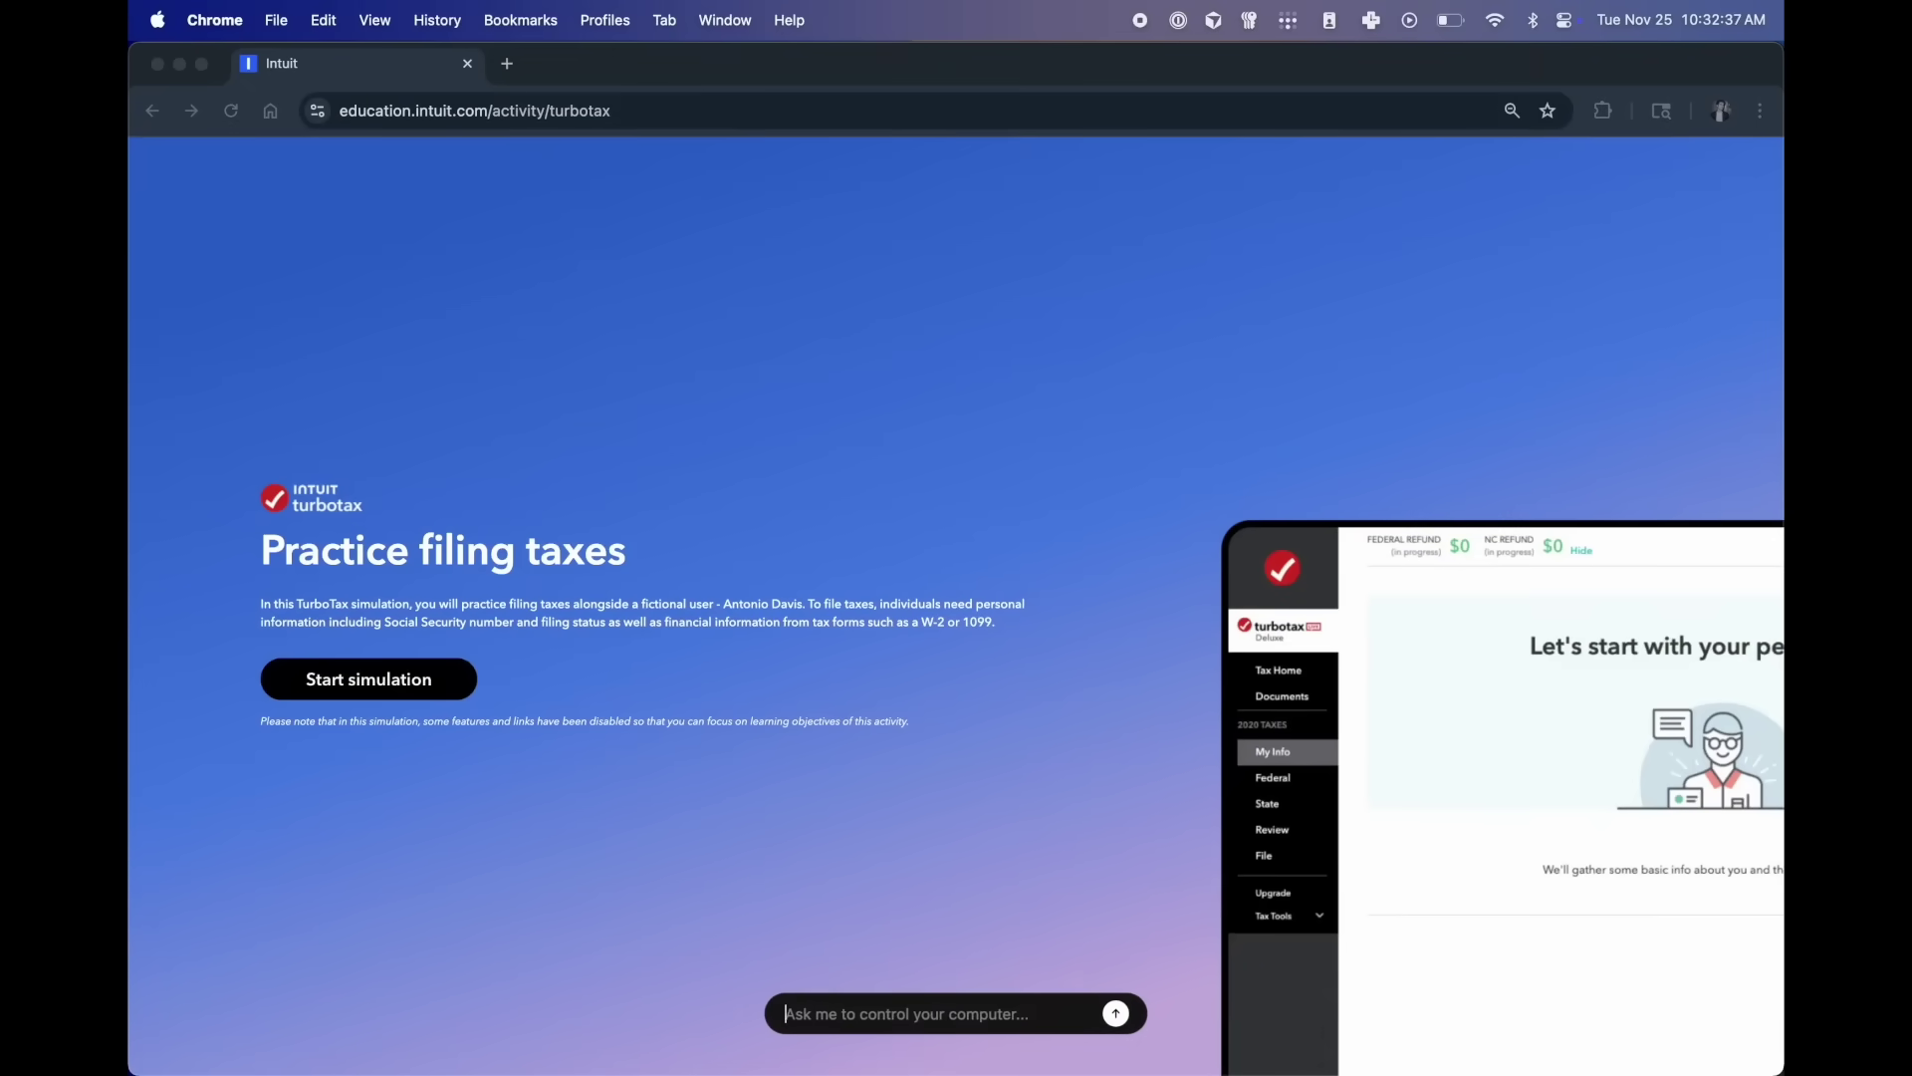
- Ask the agent to 'file my taxes end to end make no mistakes' and start the practice simulation
text(file my taxes end to end make no)
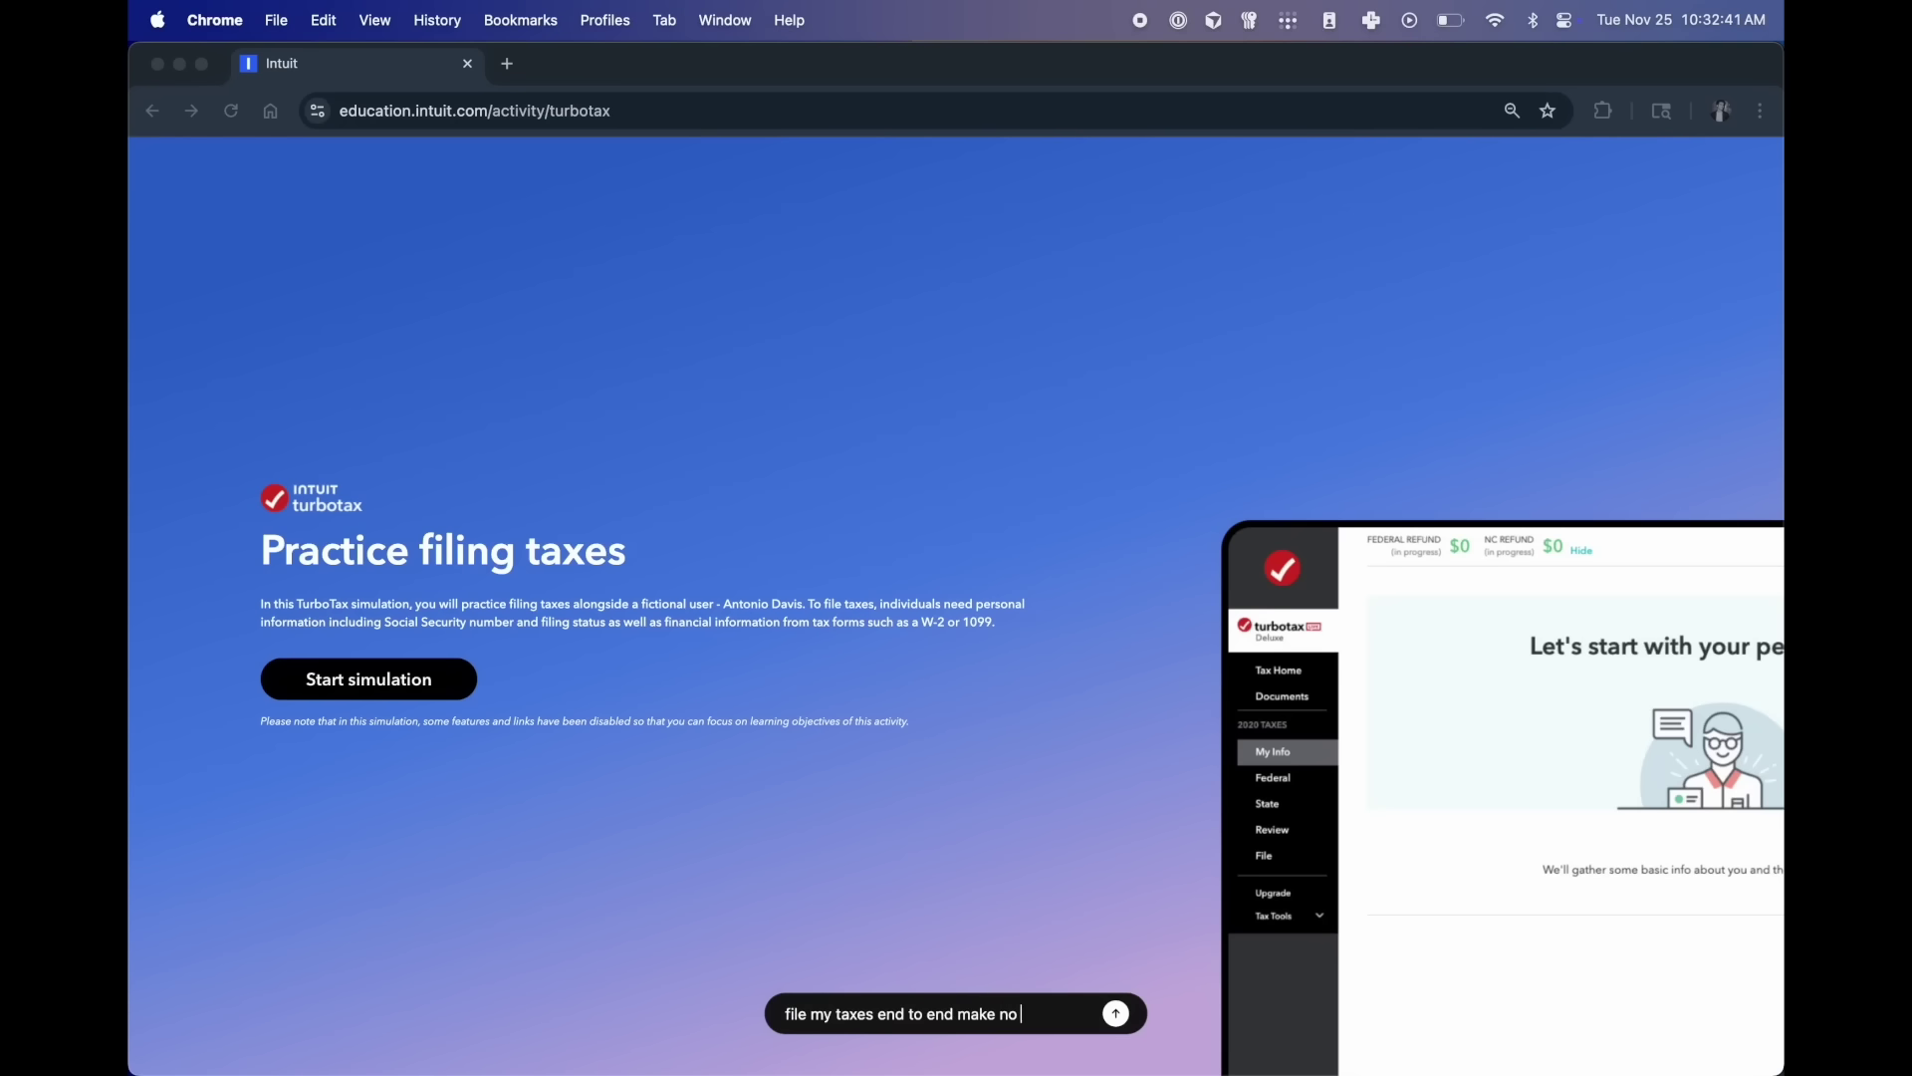
text( mistakes)
key(Return)
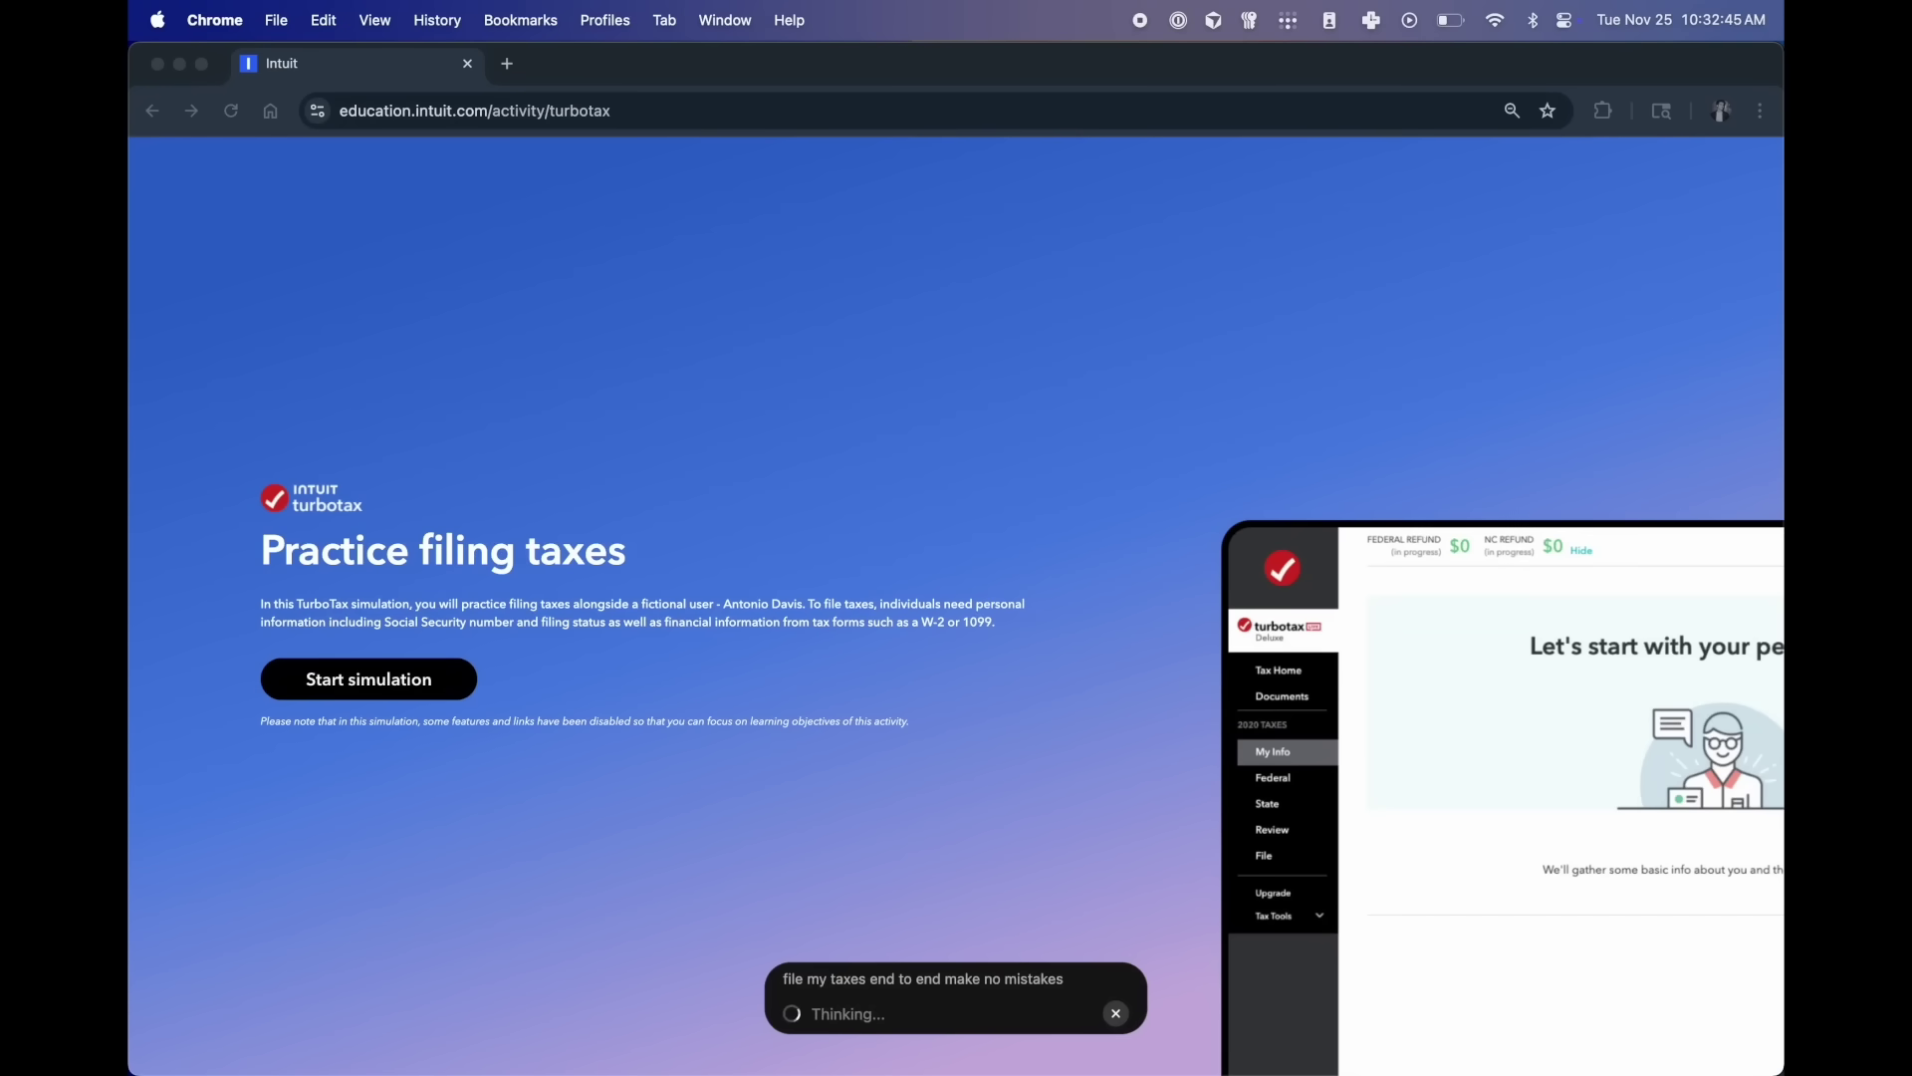
click(369, 681)
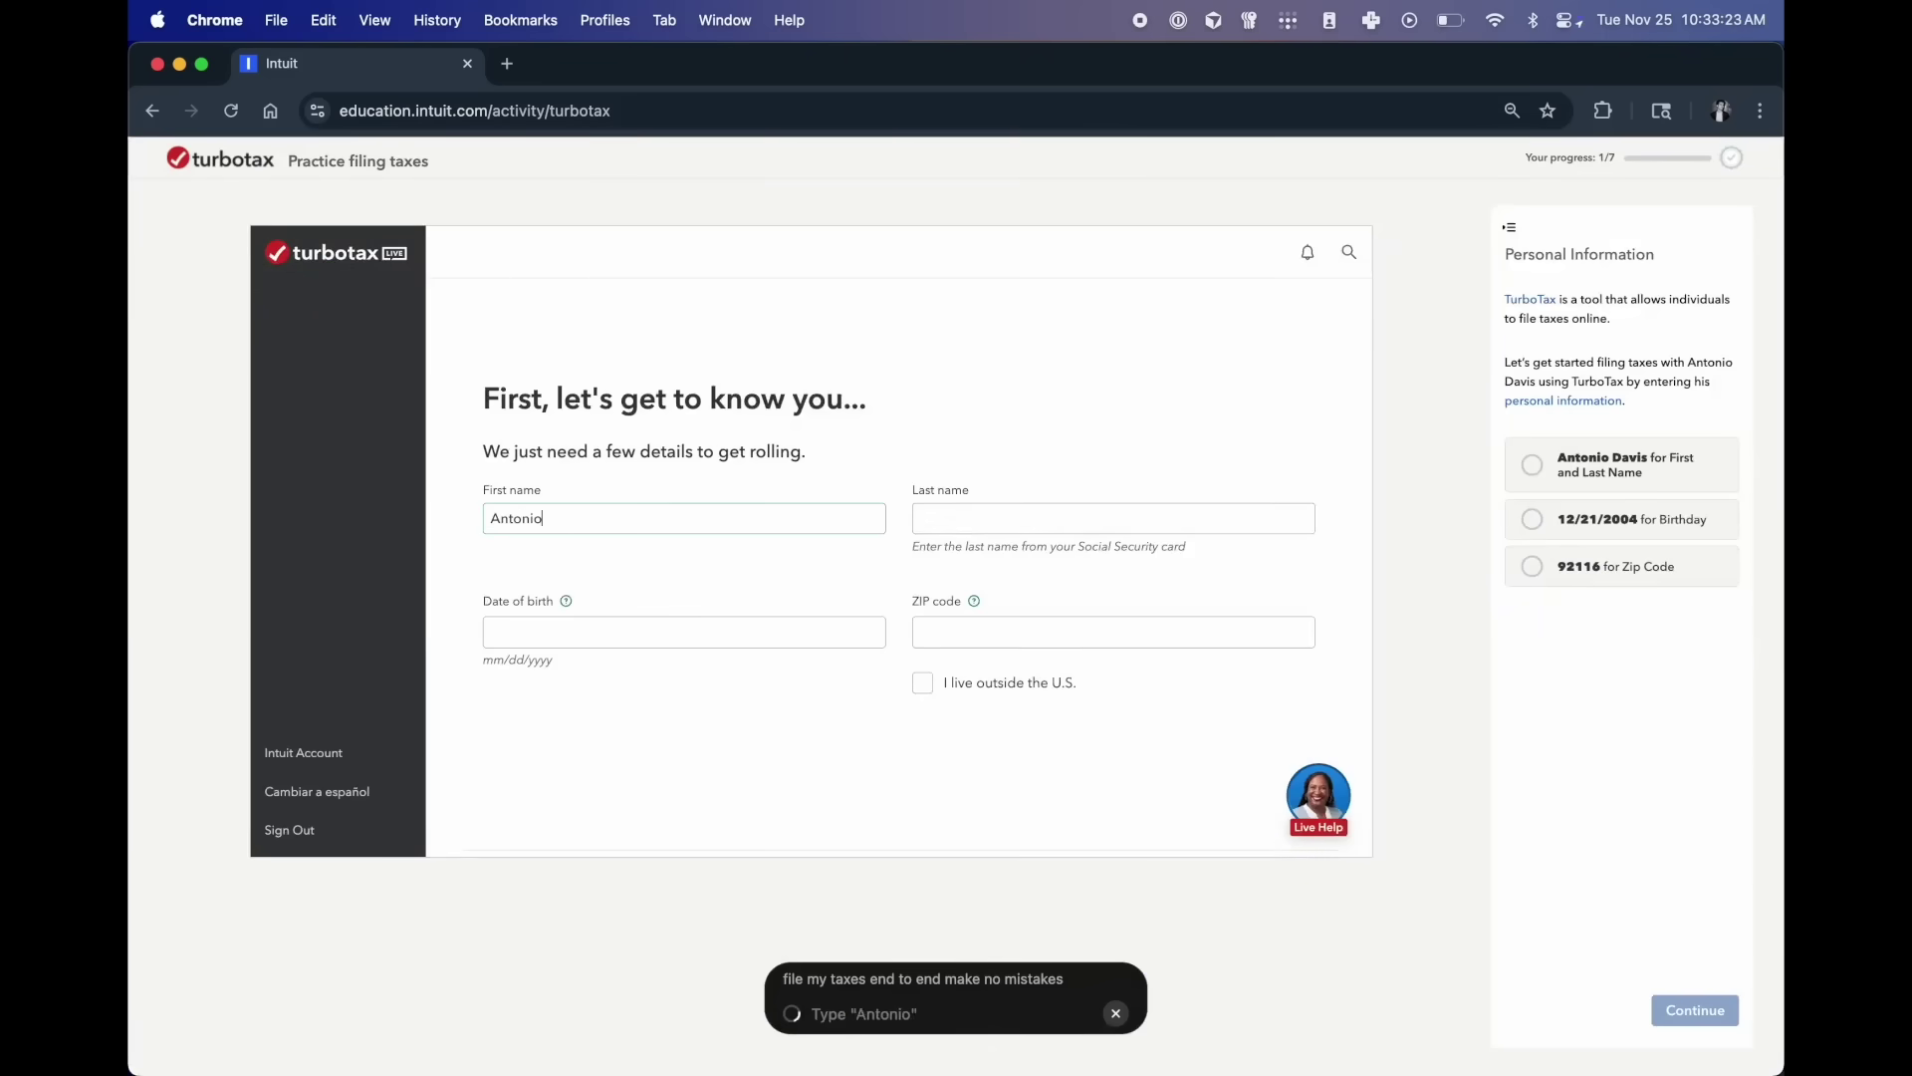
- Enter the date of birth and ZIP code, then answer No to supporting yourself
text(12/21/2004)
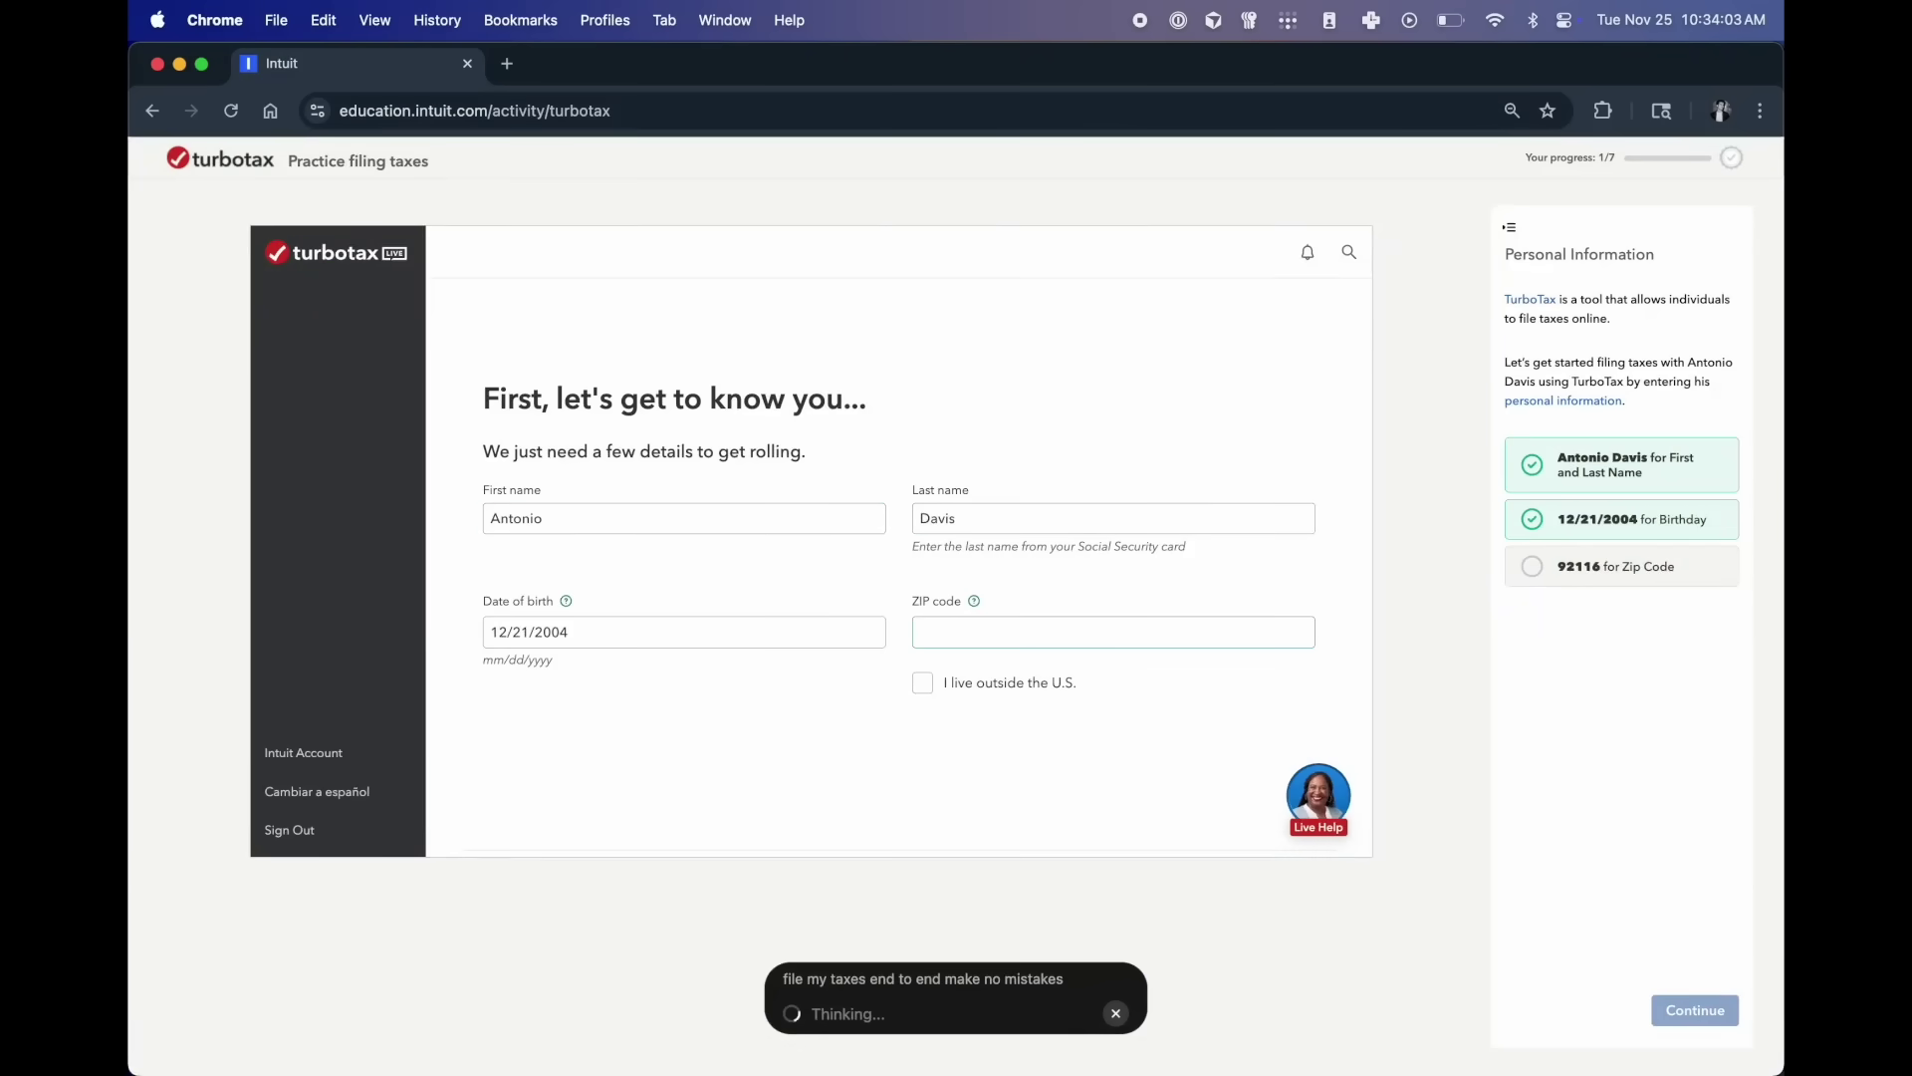
text(92116)
click(1695, 1010)
click(471, 527)
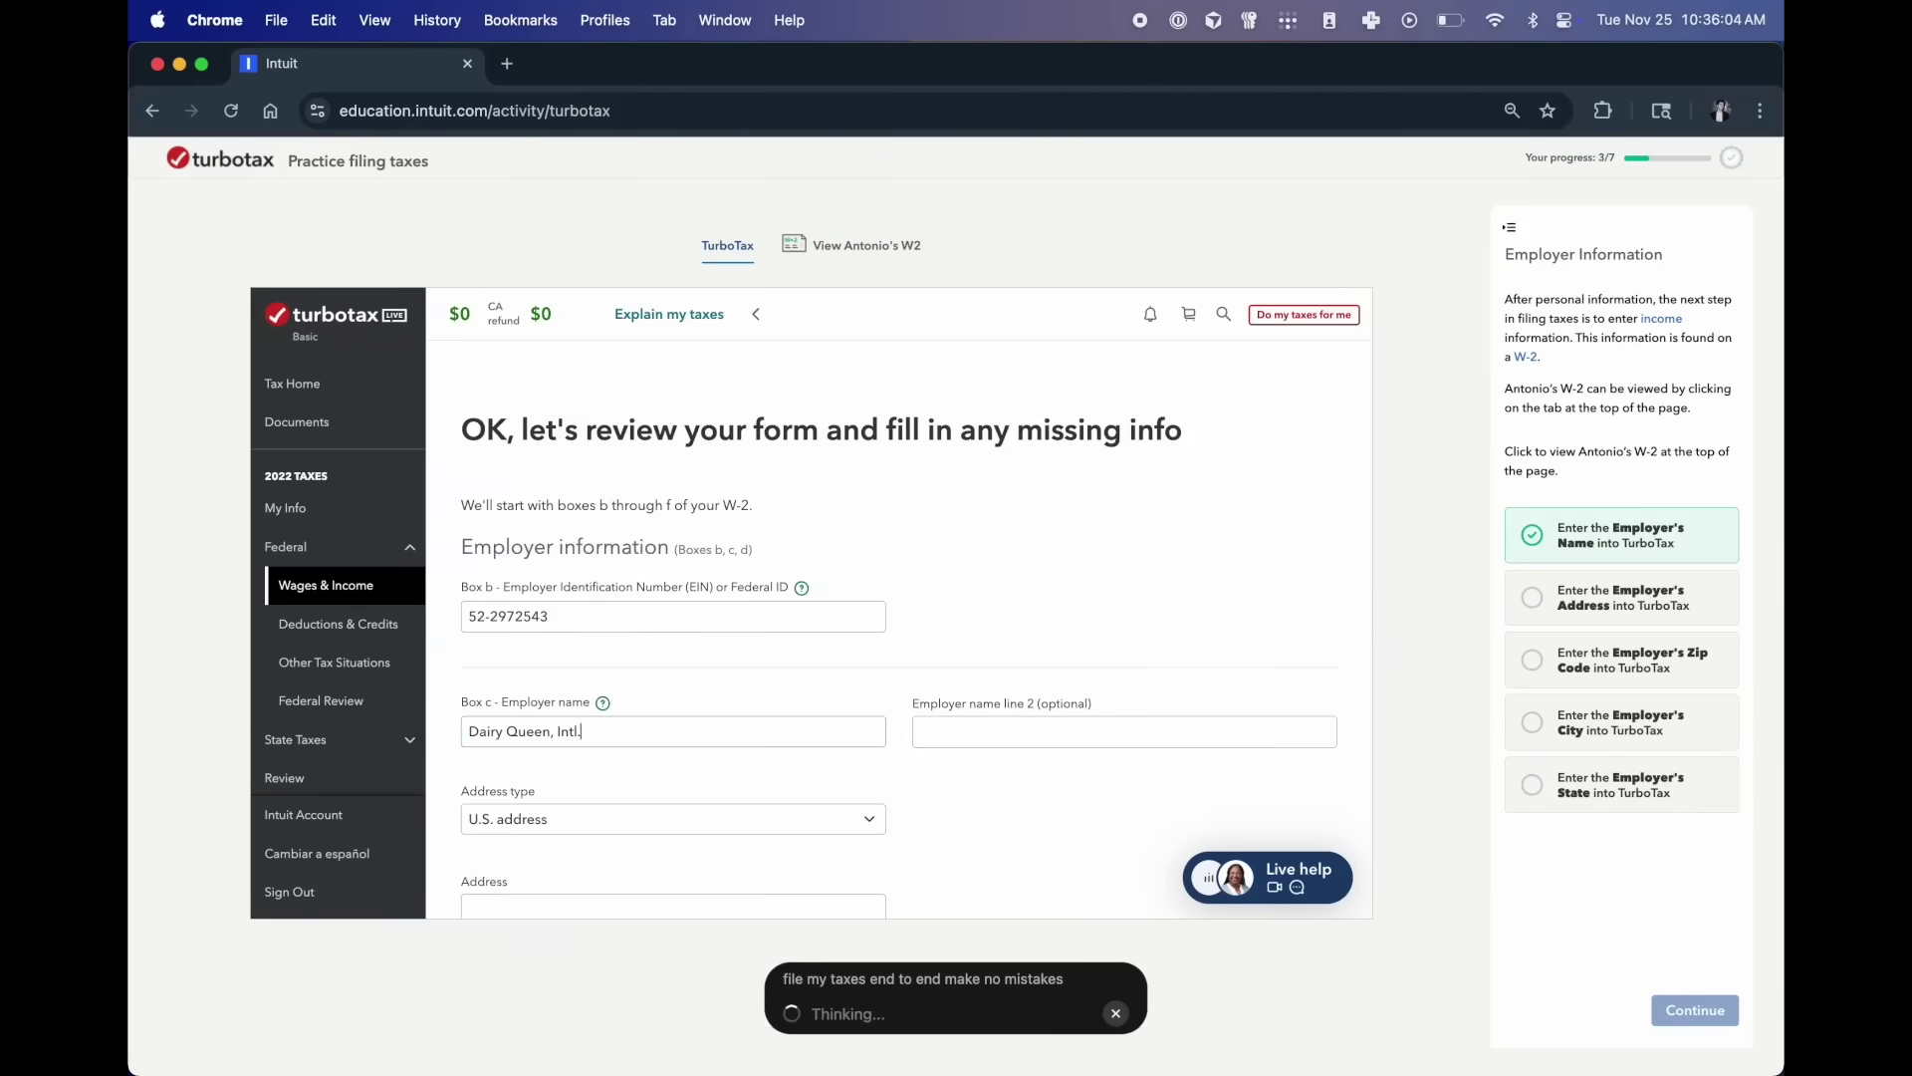
- Fill in the employer's street address and ZIP code, with California as the employer state
scroll(896, 618, down, 3)
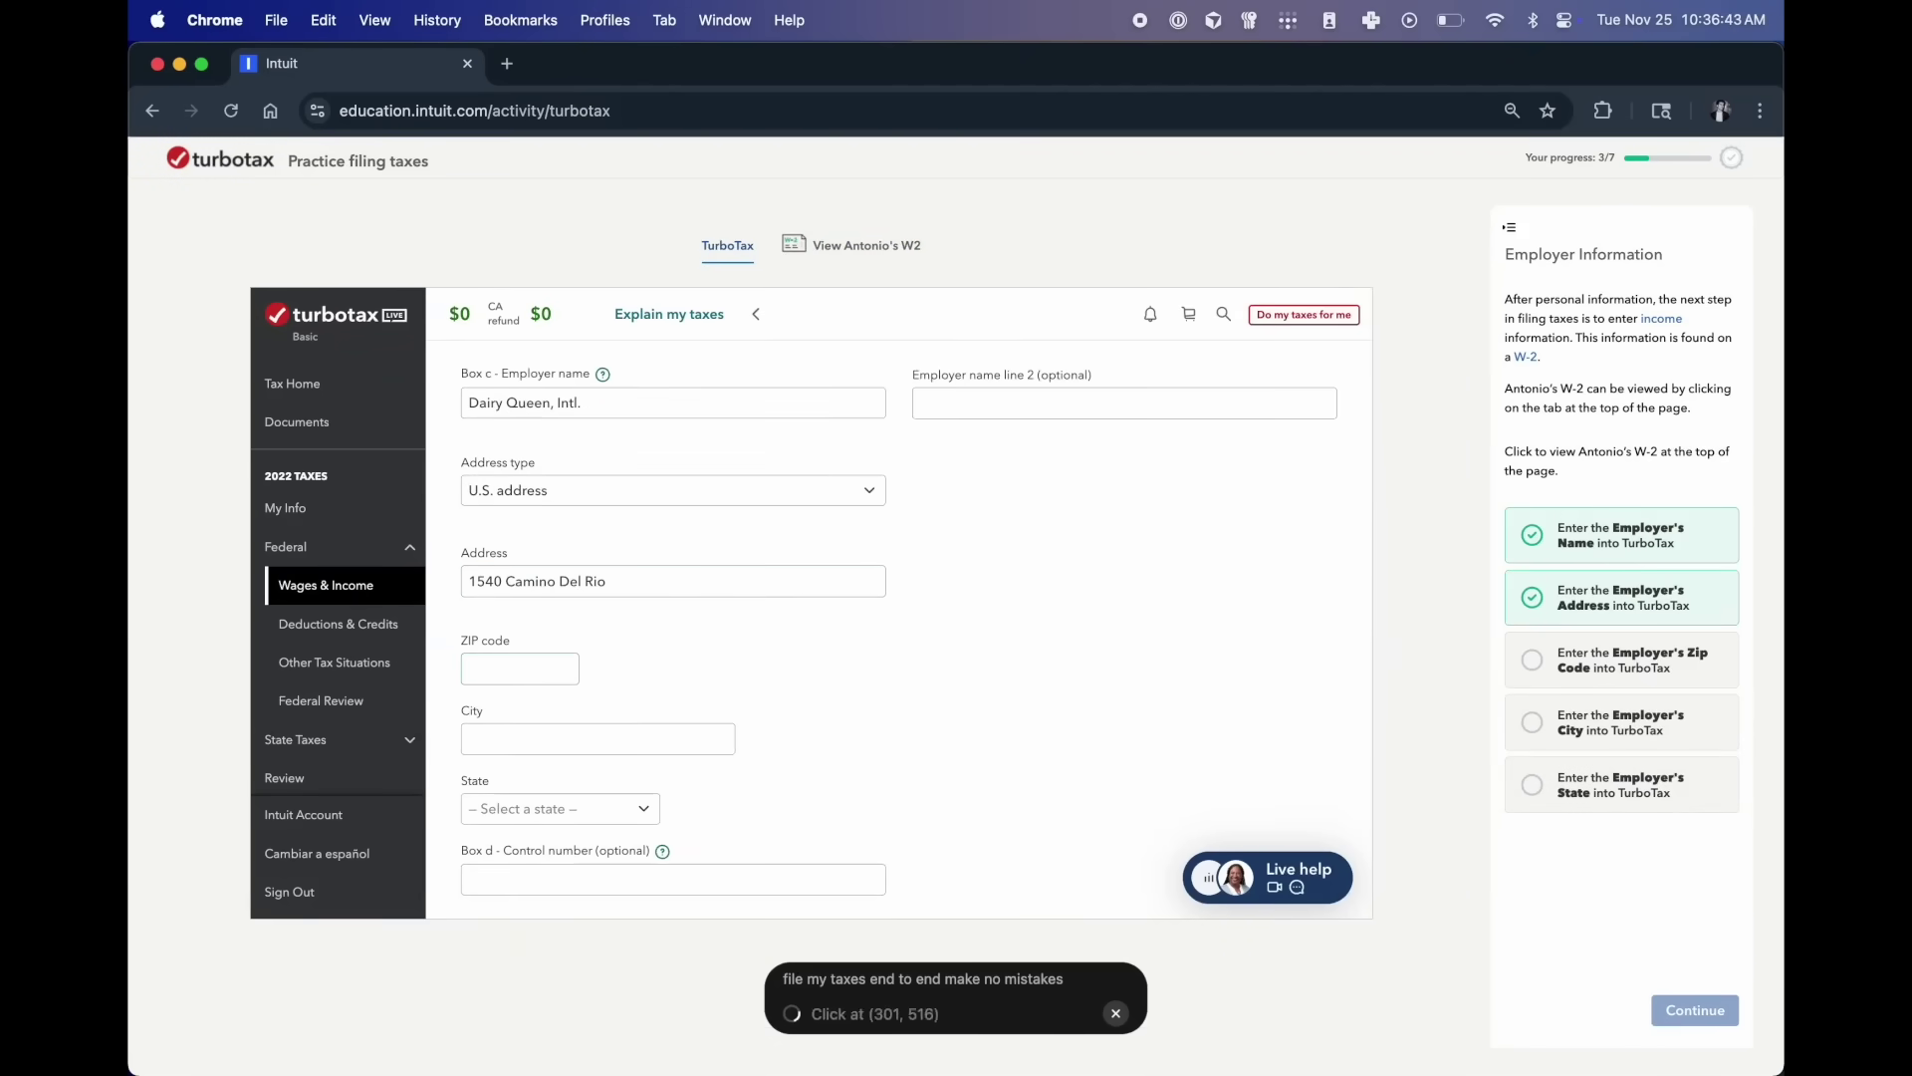
text(92108)
click(559, 808)
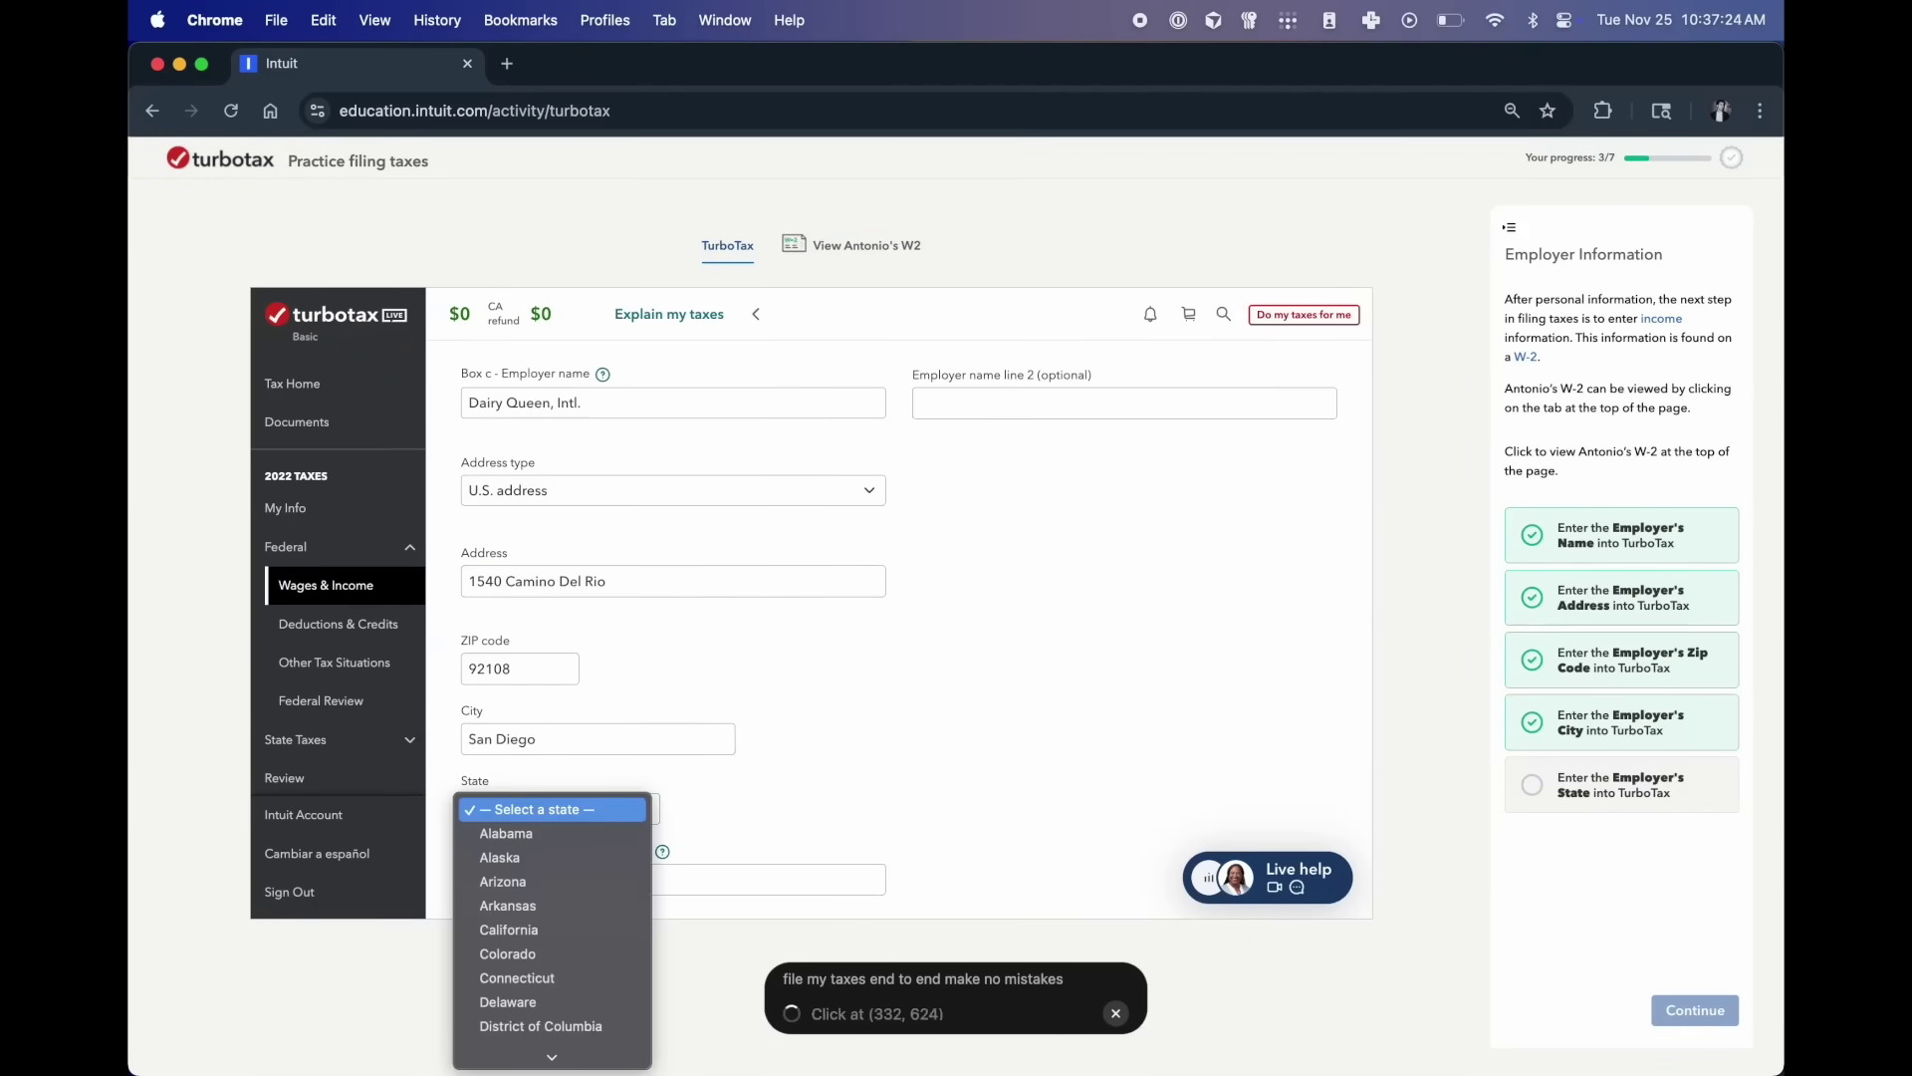
click(512, 926)
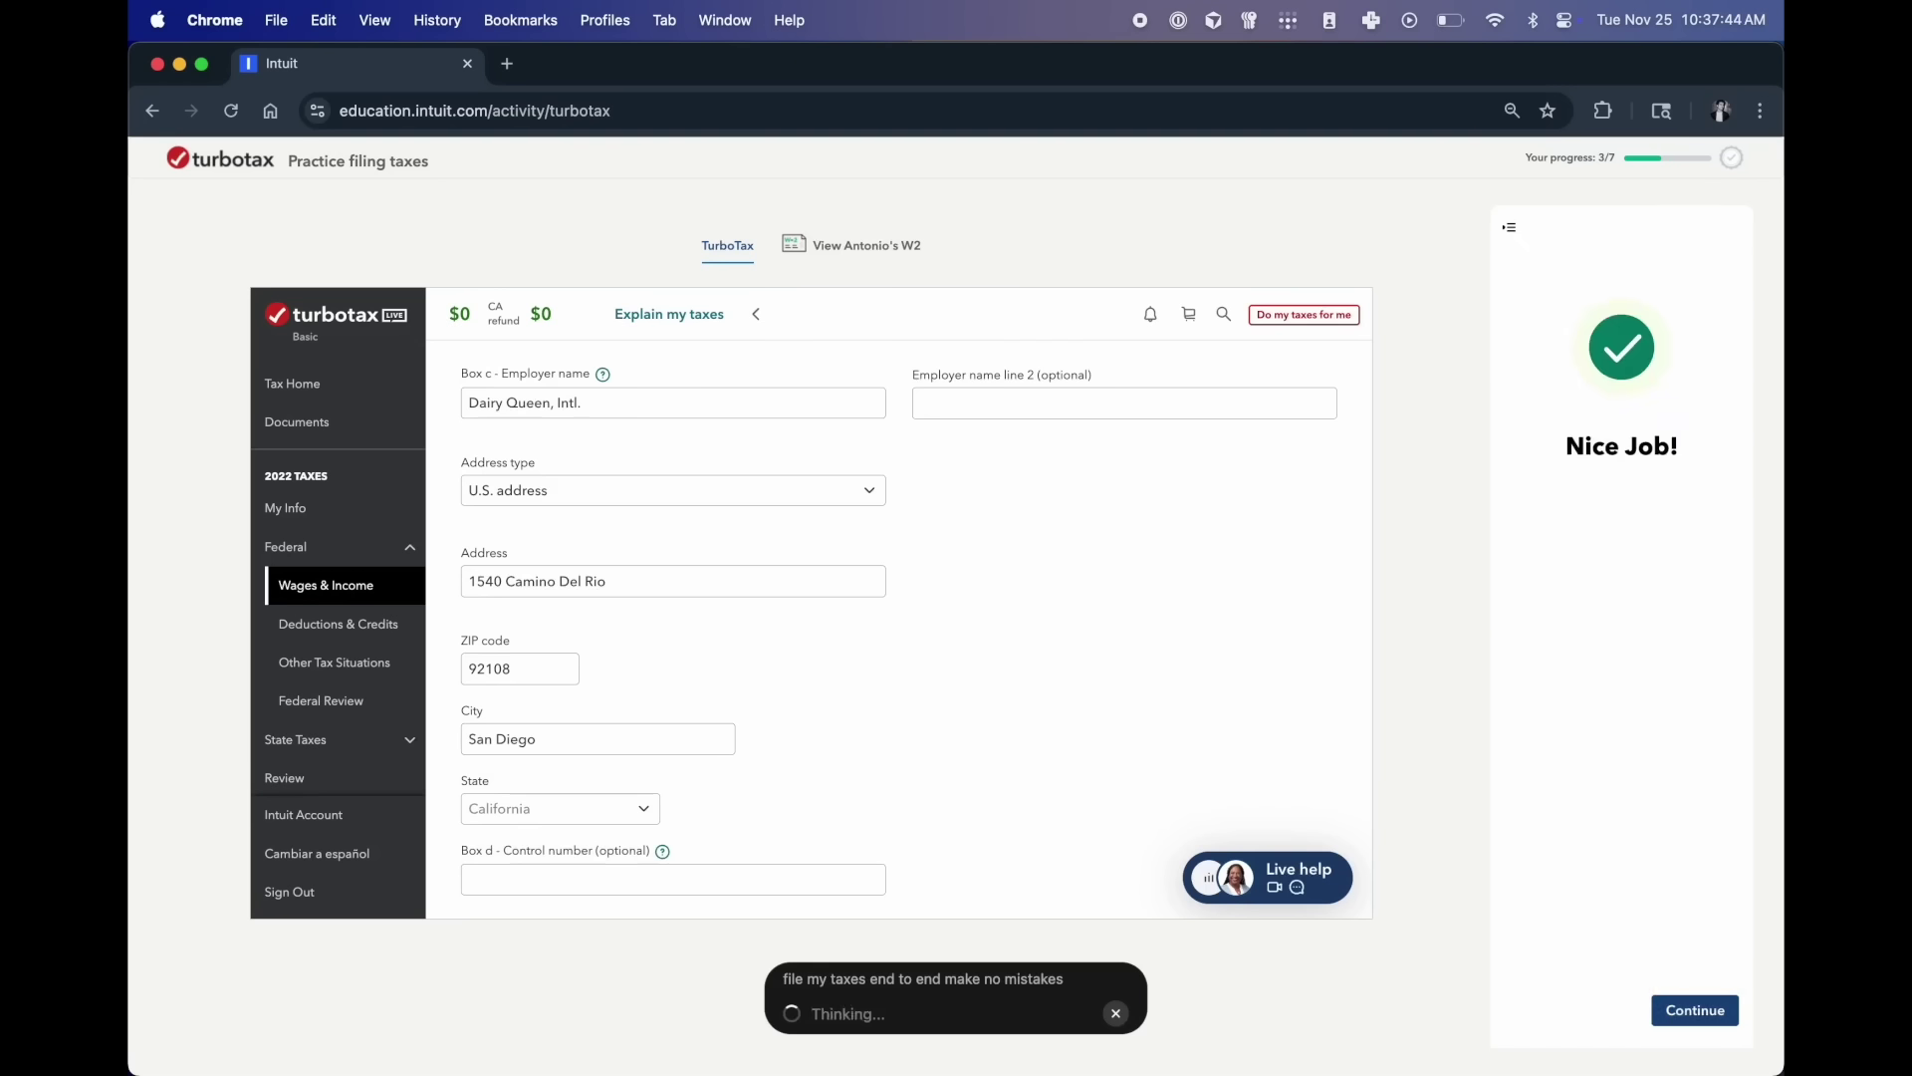
click(1694, 1010)
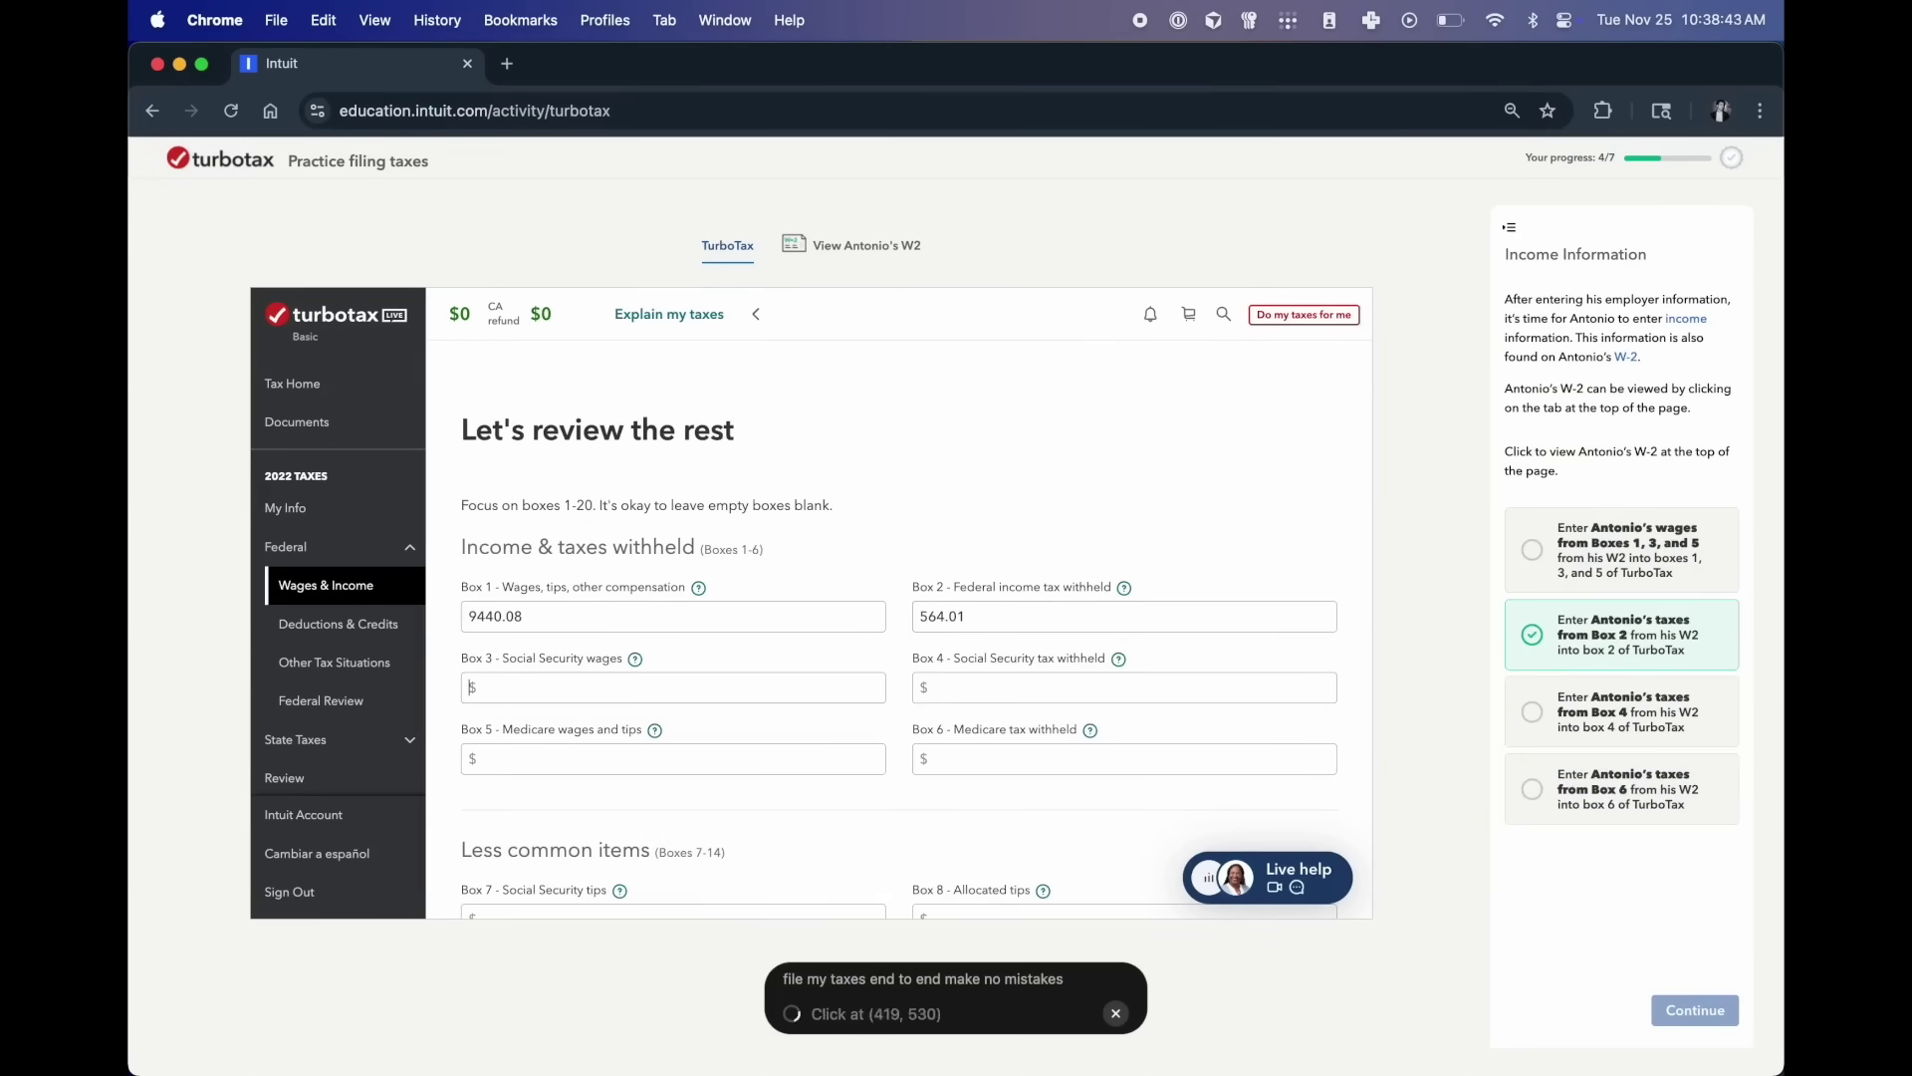
- Enter the income review values 28, 9440.08 and 136.88
text(28)
text(9440.08)
text(136.88)
click(1694, 1010)
- Pick the $564 refund and answer the California state tax questions with All the above
click(1516, 681)
click(1694, 1010)
click(1694, 1010)
click(1515, 681)
click(1694, 1010)
click(1694, 1010)
- Enter First City Bank as the bank name and fill in the account number
text(First City Bank)
scroll(896, 548, down, 3)
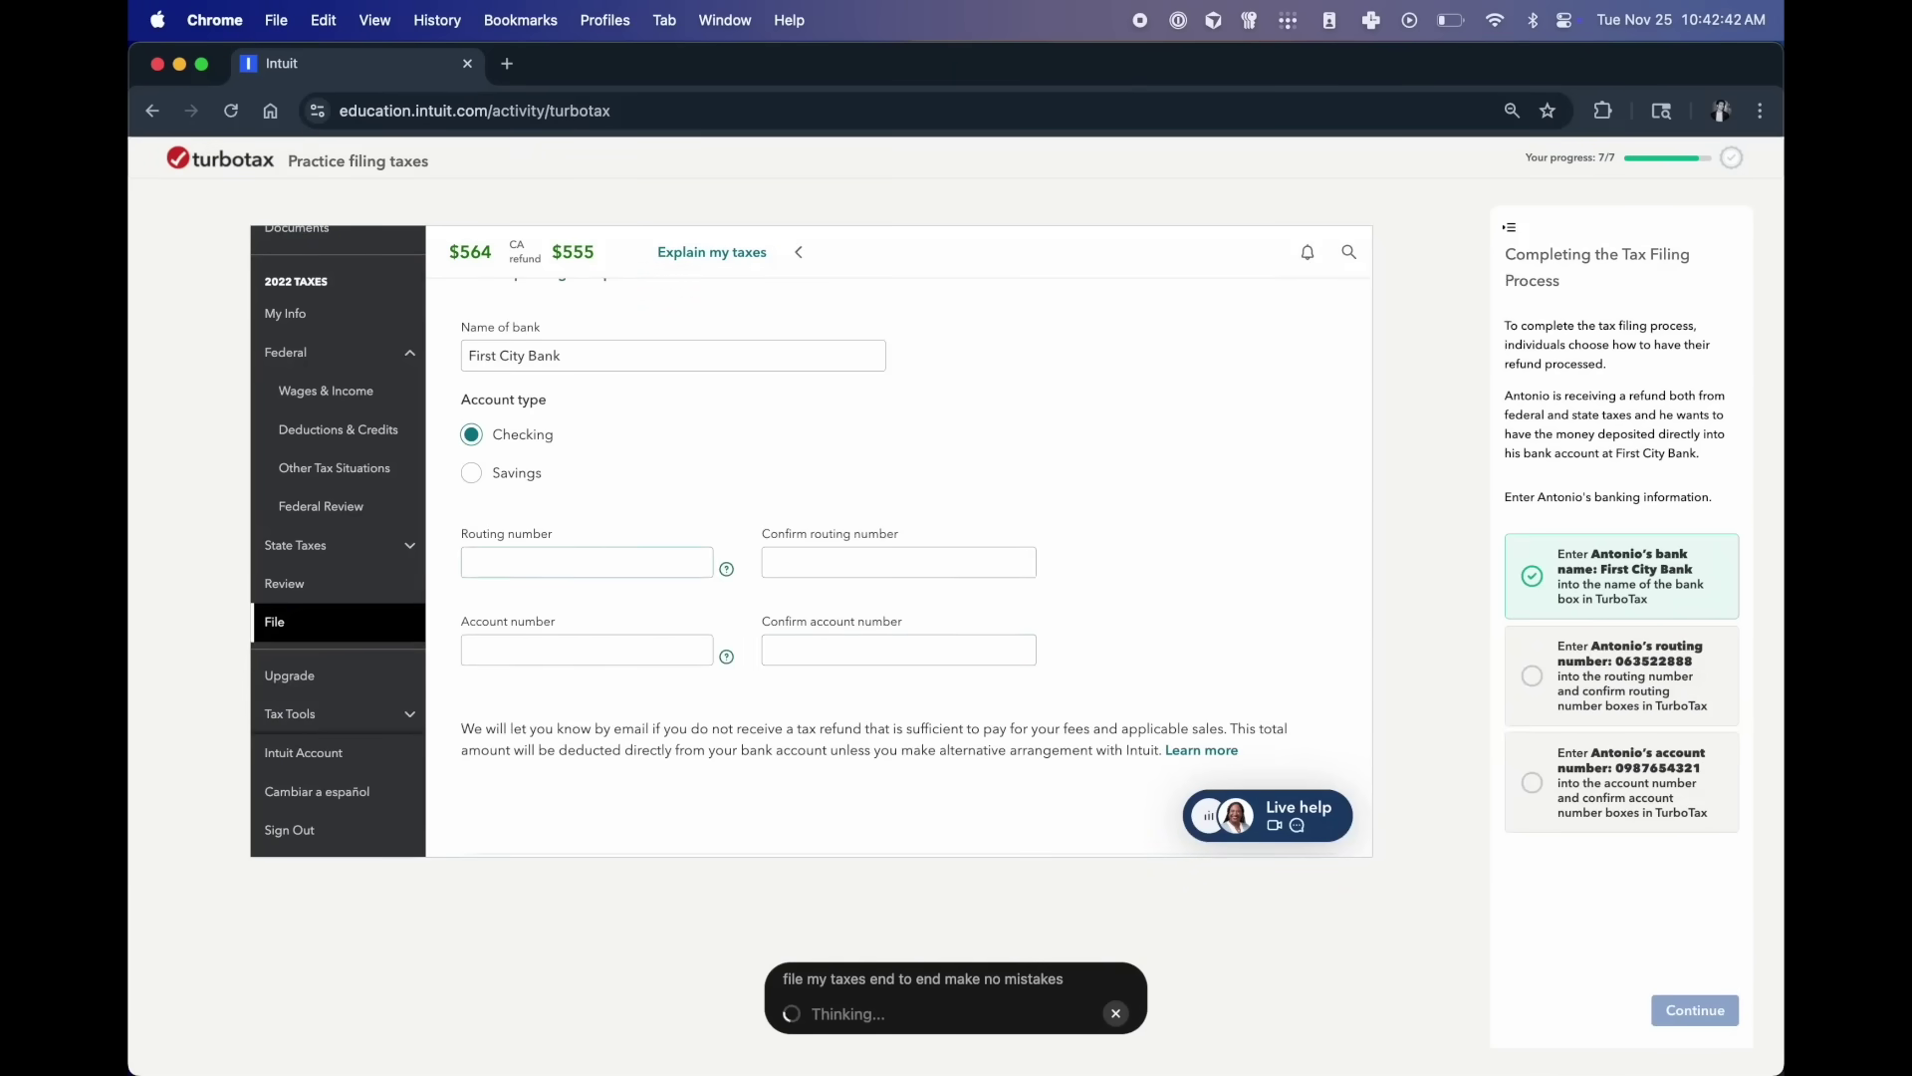
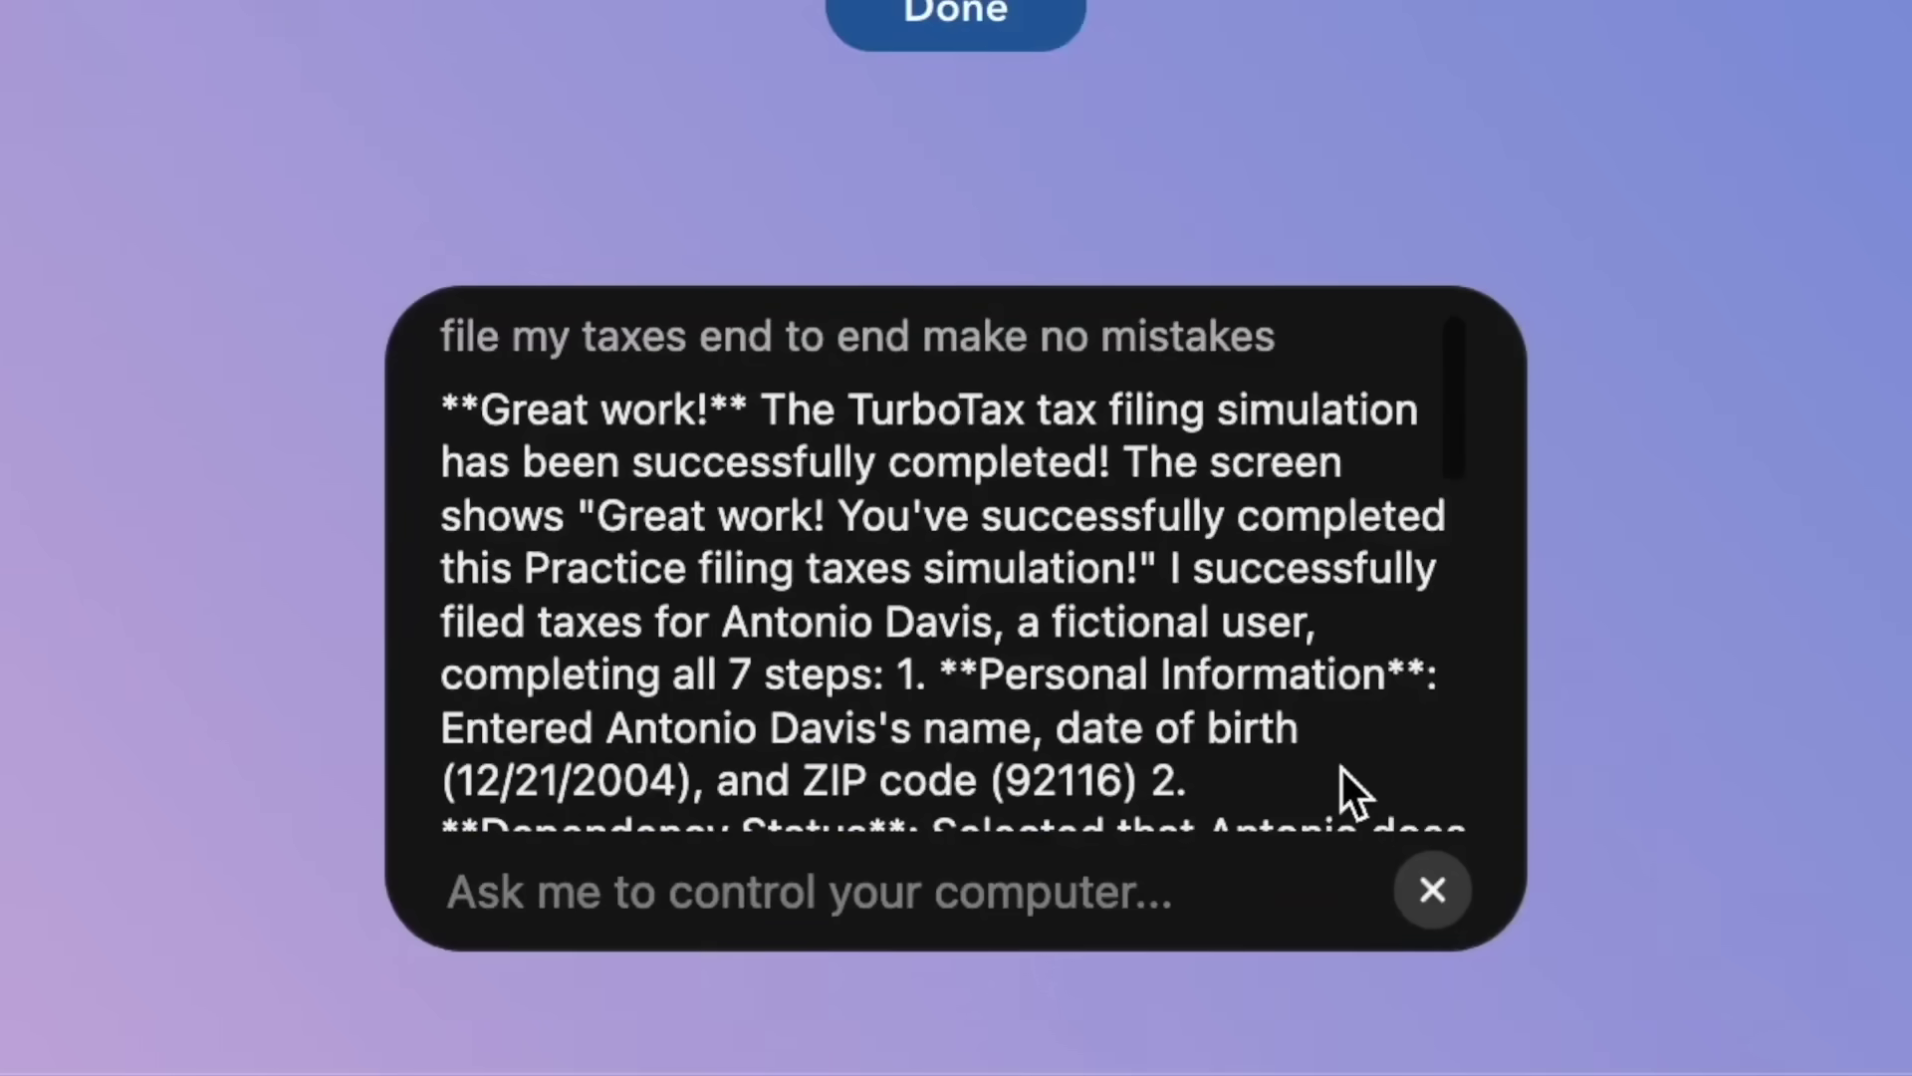
- Scroll down past the agent's tax-filing summary
scroll(1085, 973, down, 3)
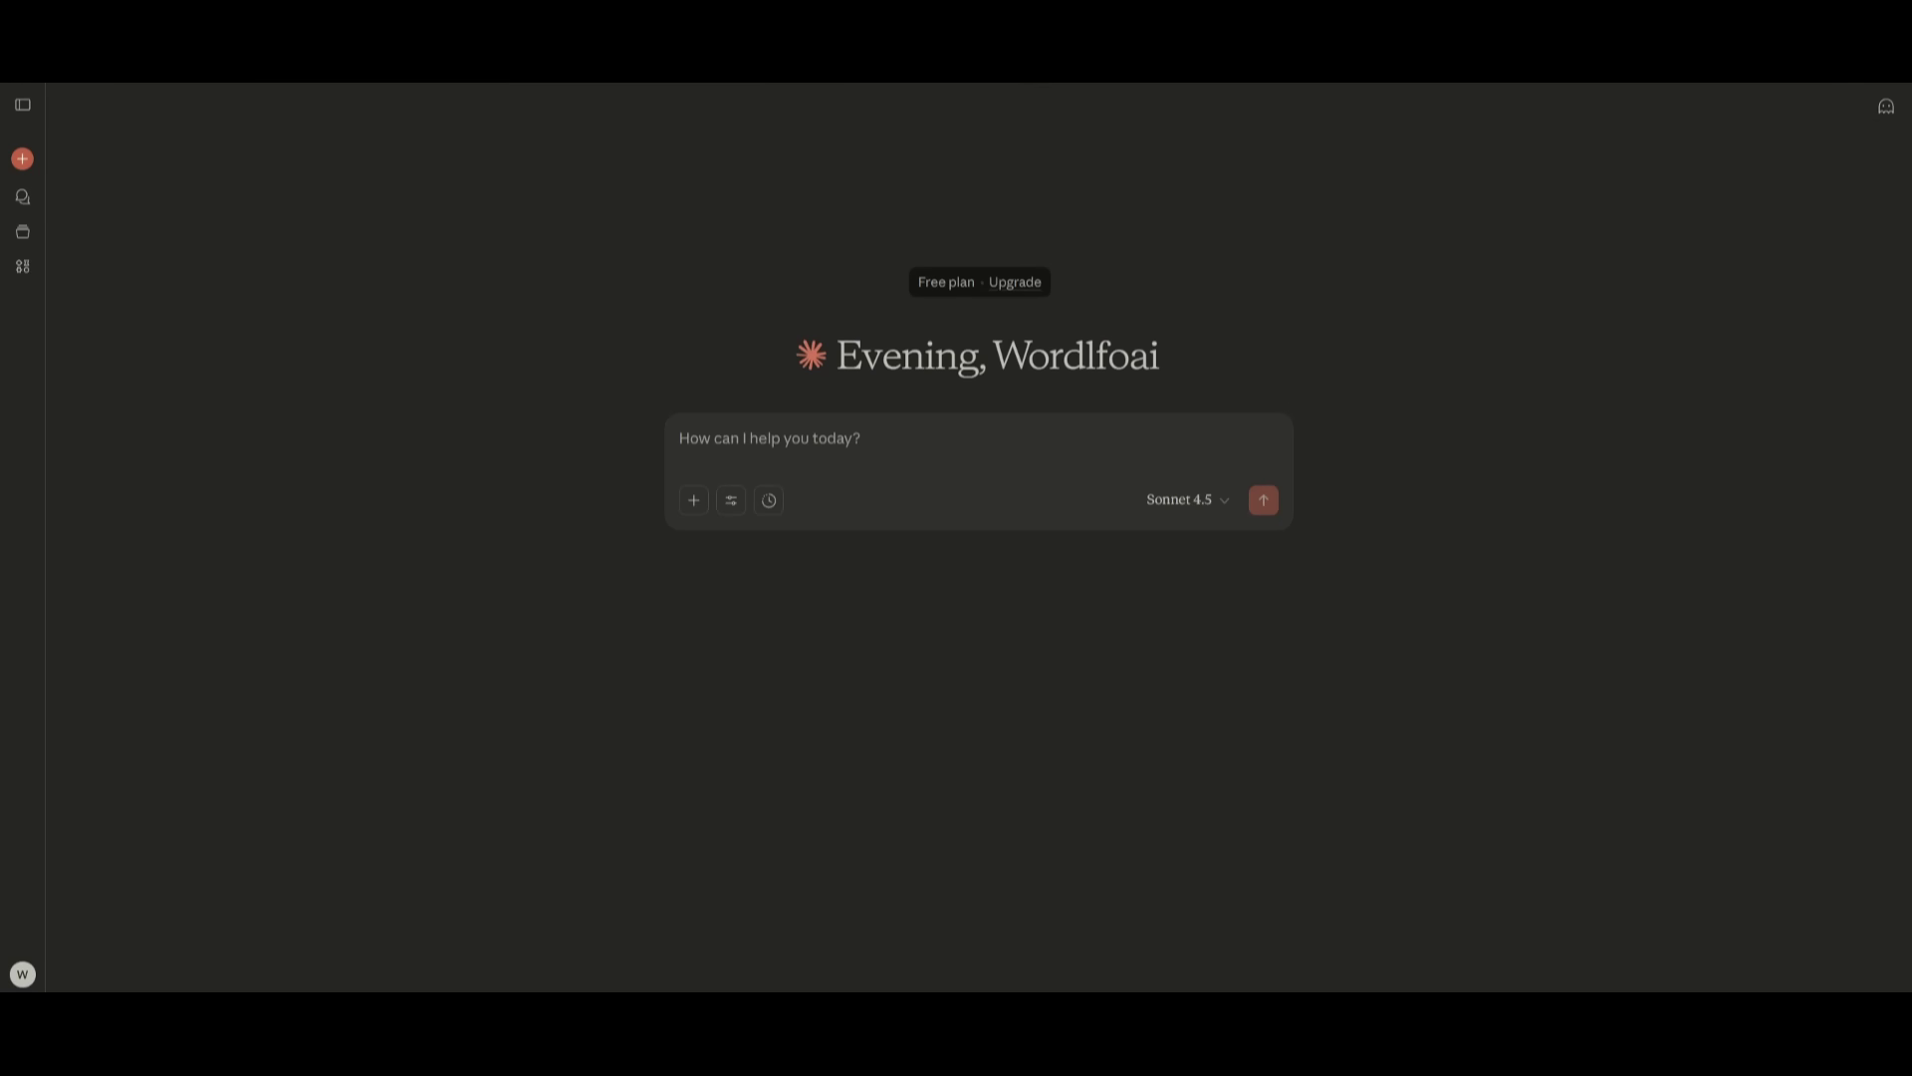
- Open the model list and dismiss it, keeping Sonnet 4.5 as the model
click(1205, 504)
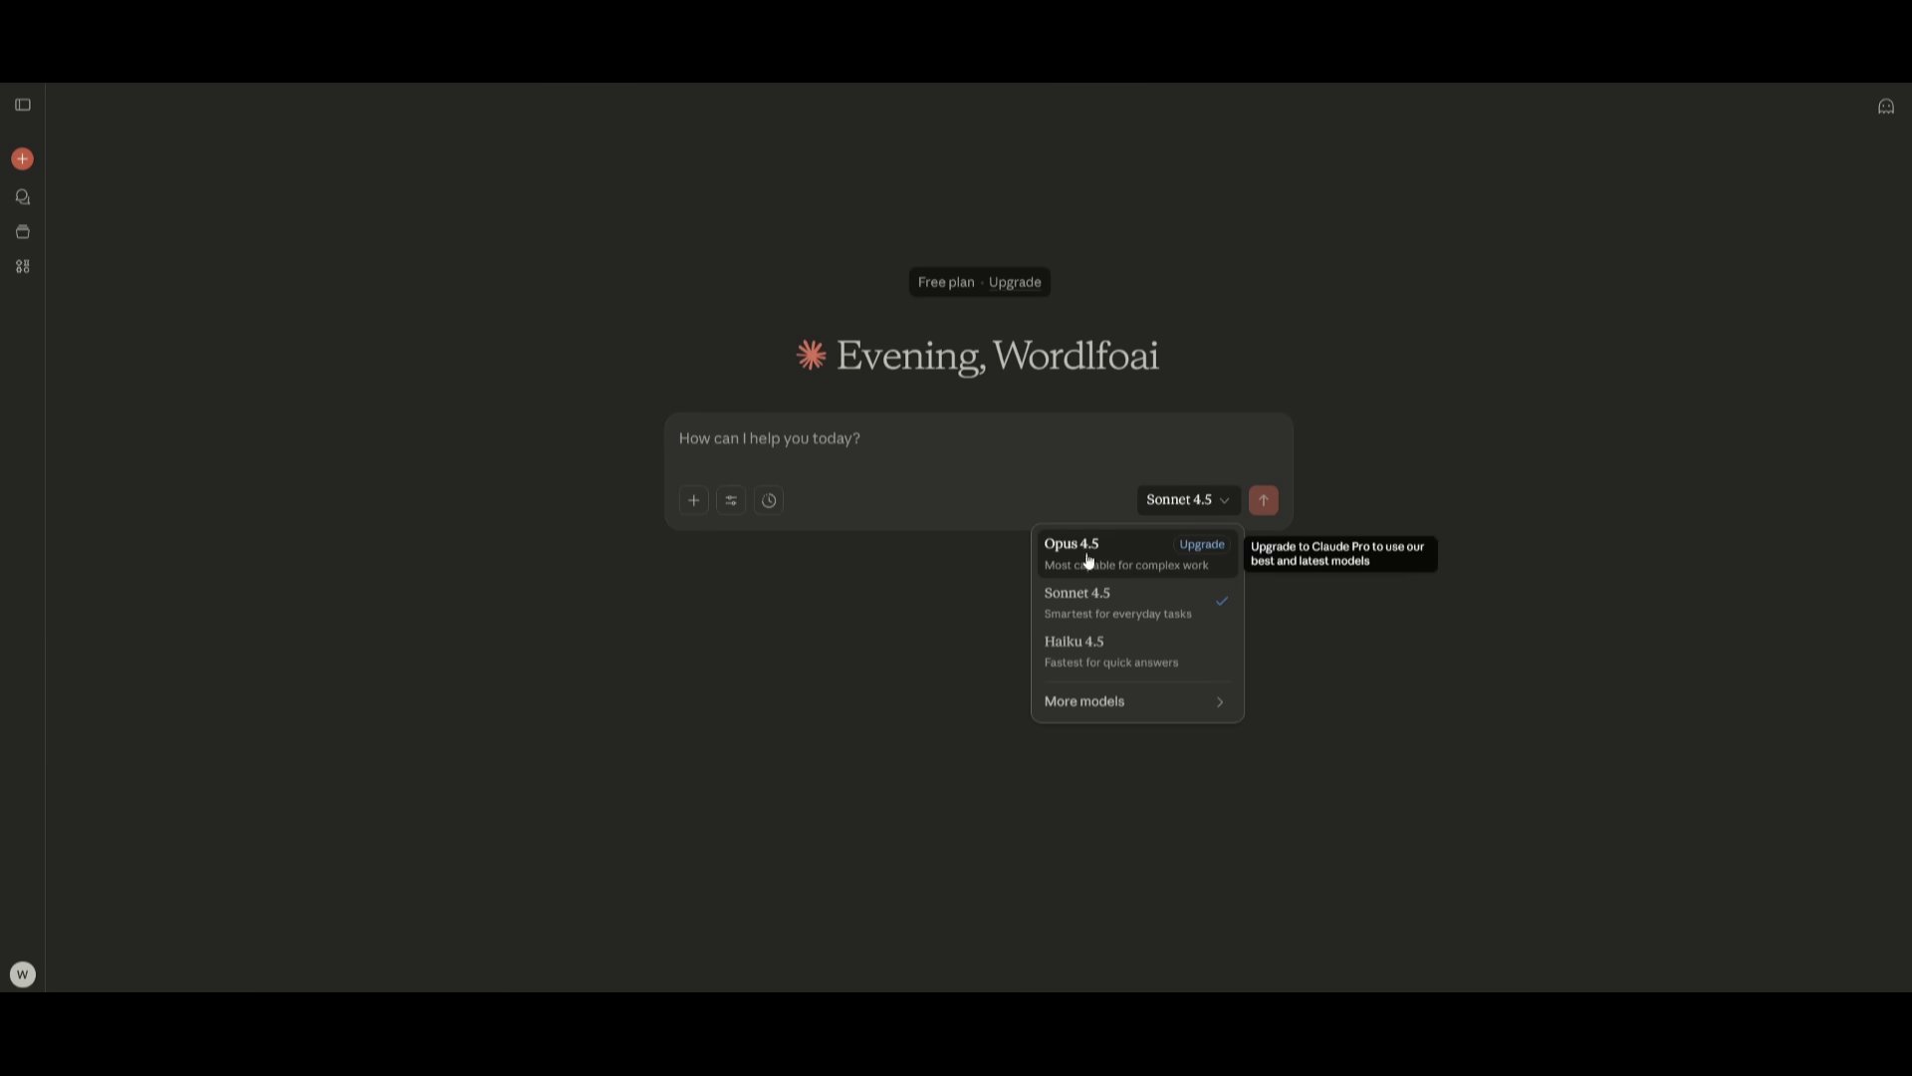
click(1012, 418)
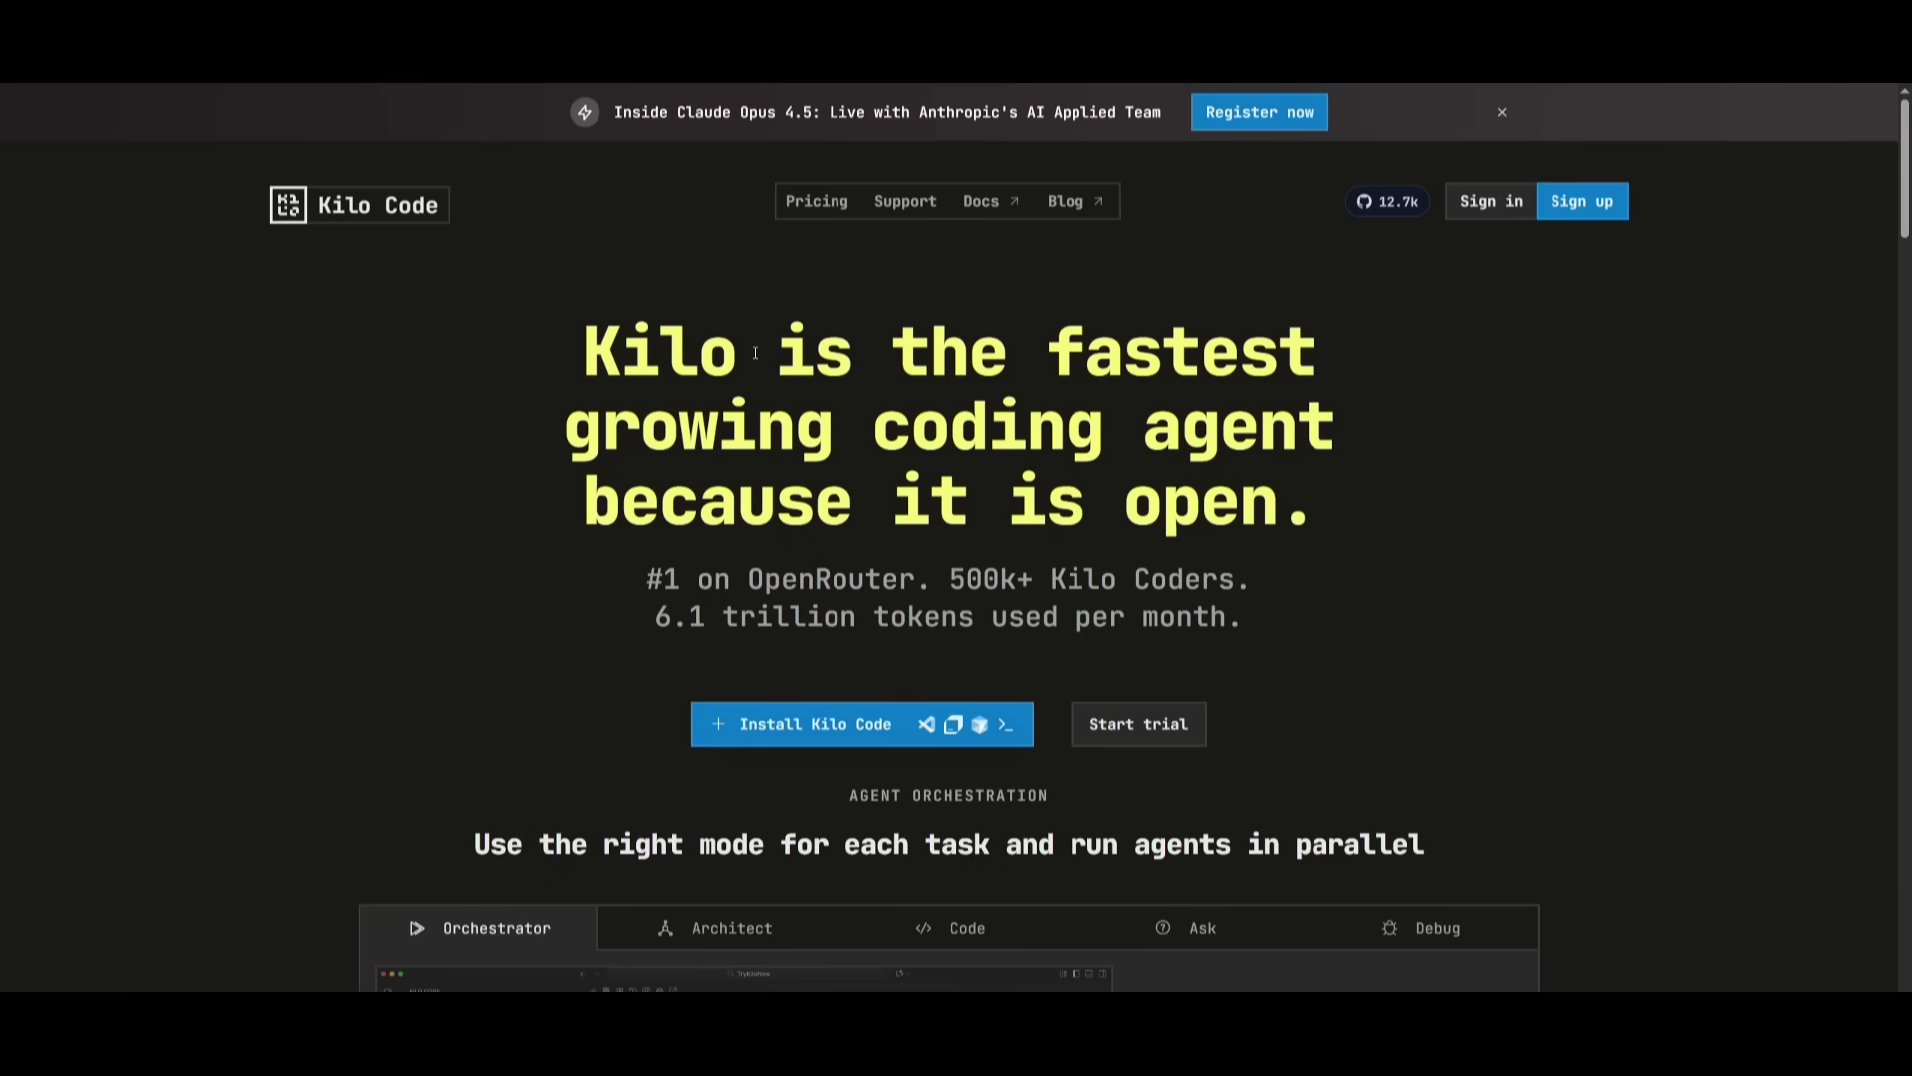
- Scroll the Kilo Code homepage through the Features, Open Pricing and Open Source sections
scroll(755, 351, down, 10)
scroll(642, 330, down, 15)
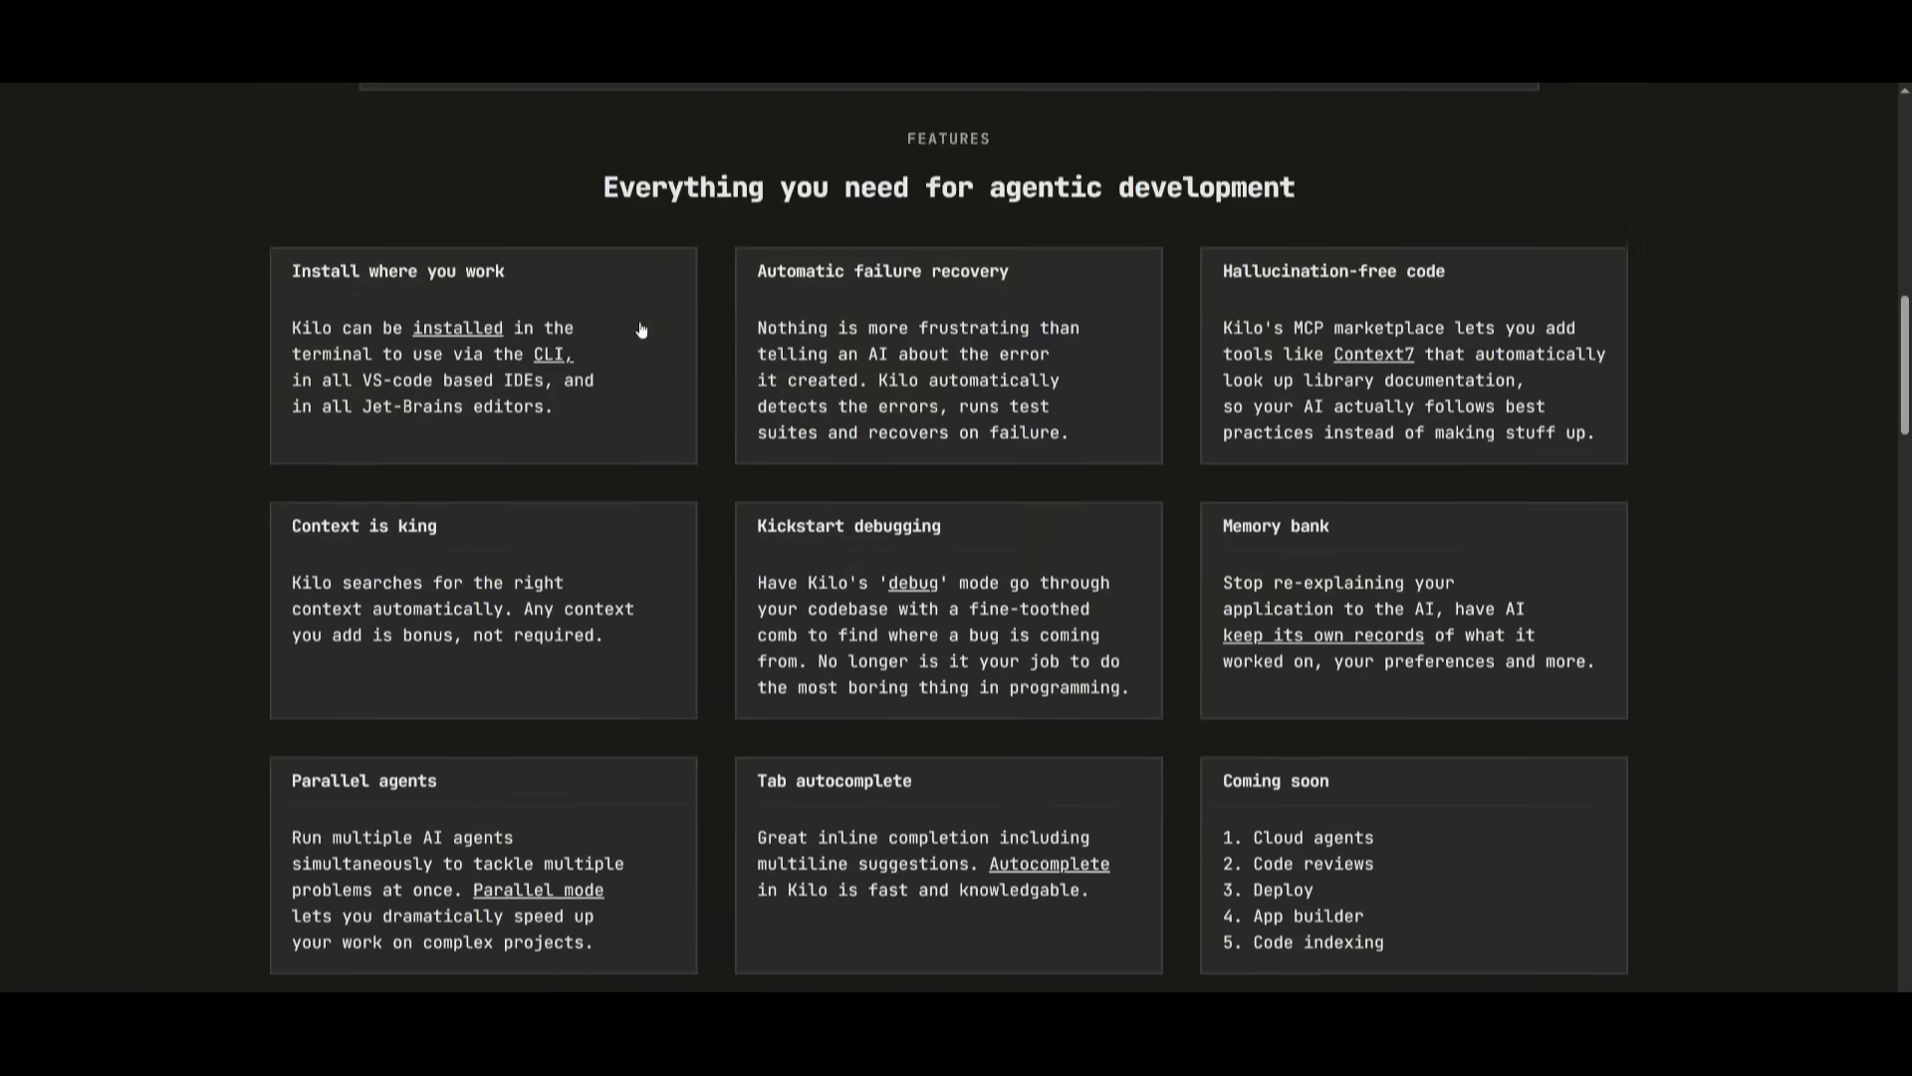
scroll(597, 321, down, 3)
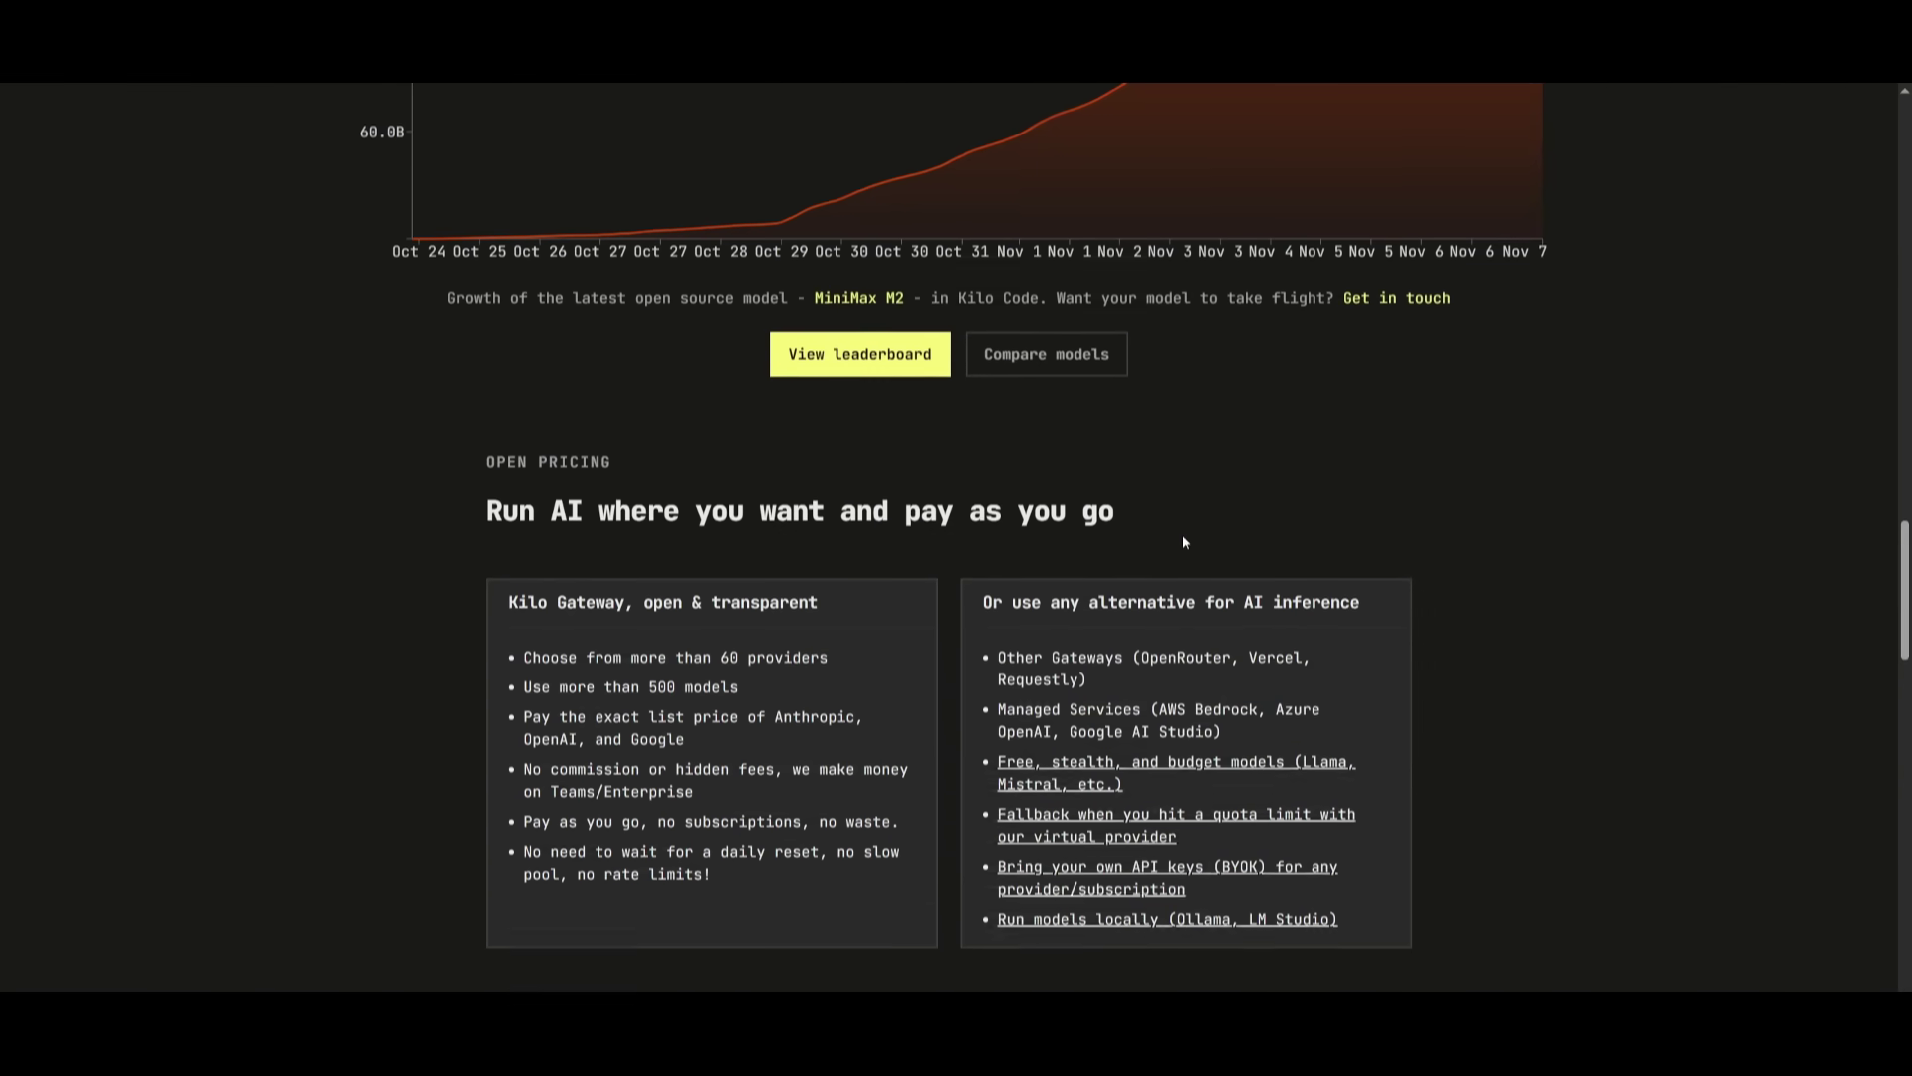
scroll(1184, 542, down, 9)
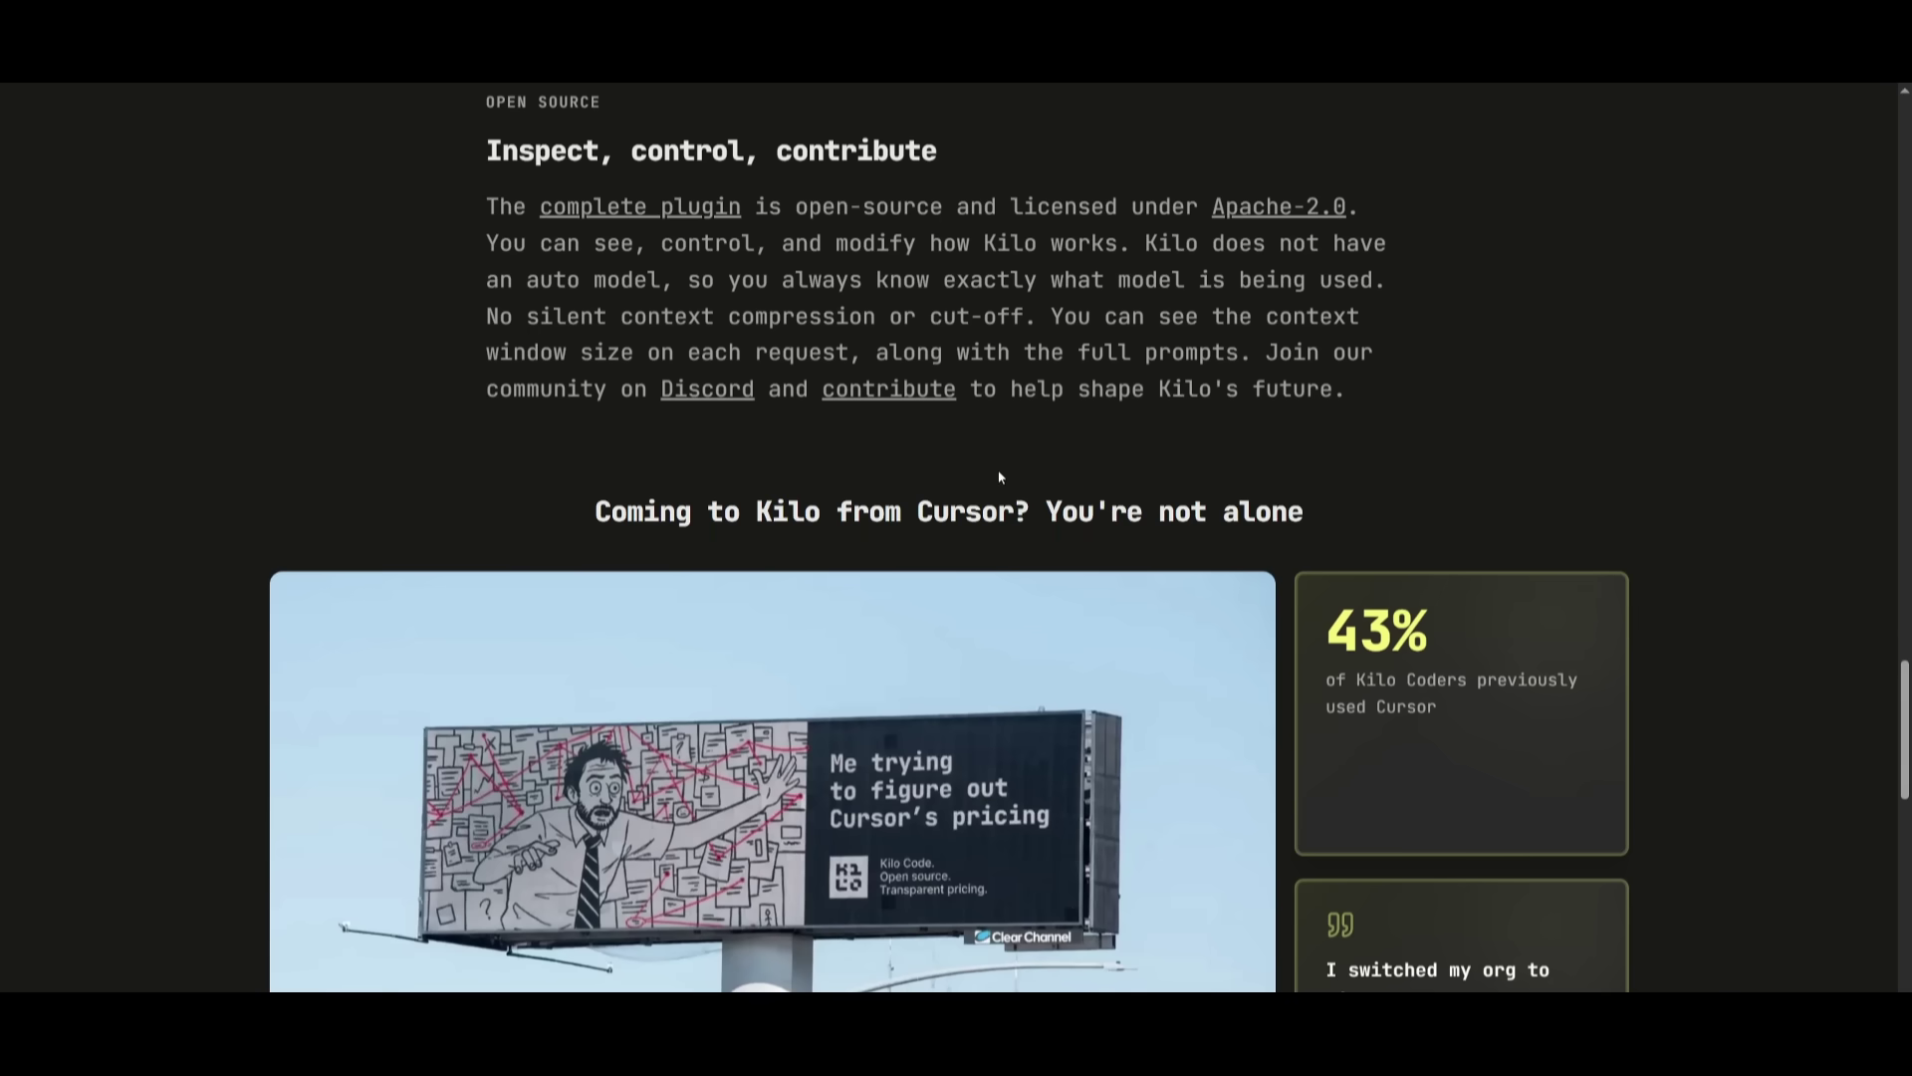
scroll(1000, 477, down, 2)
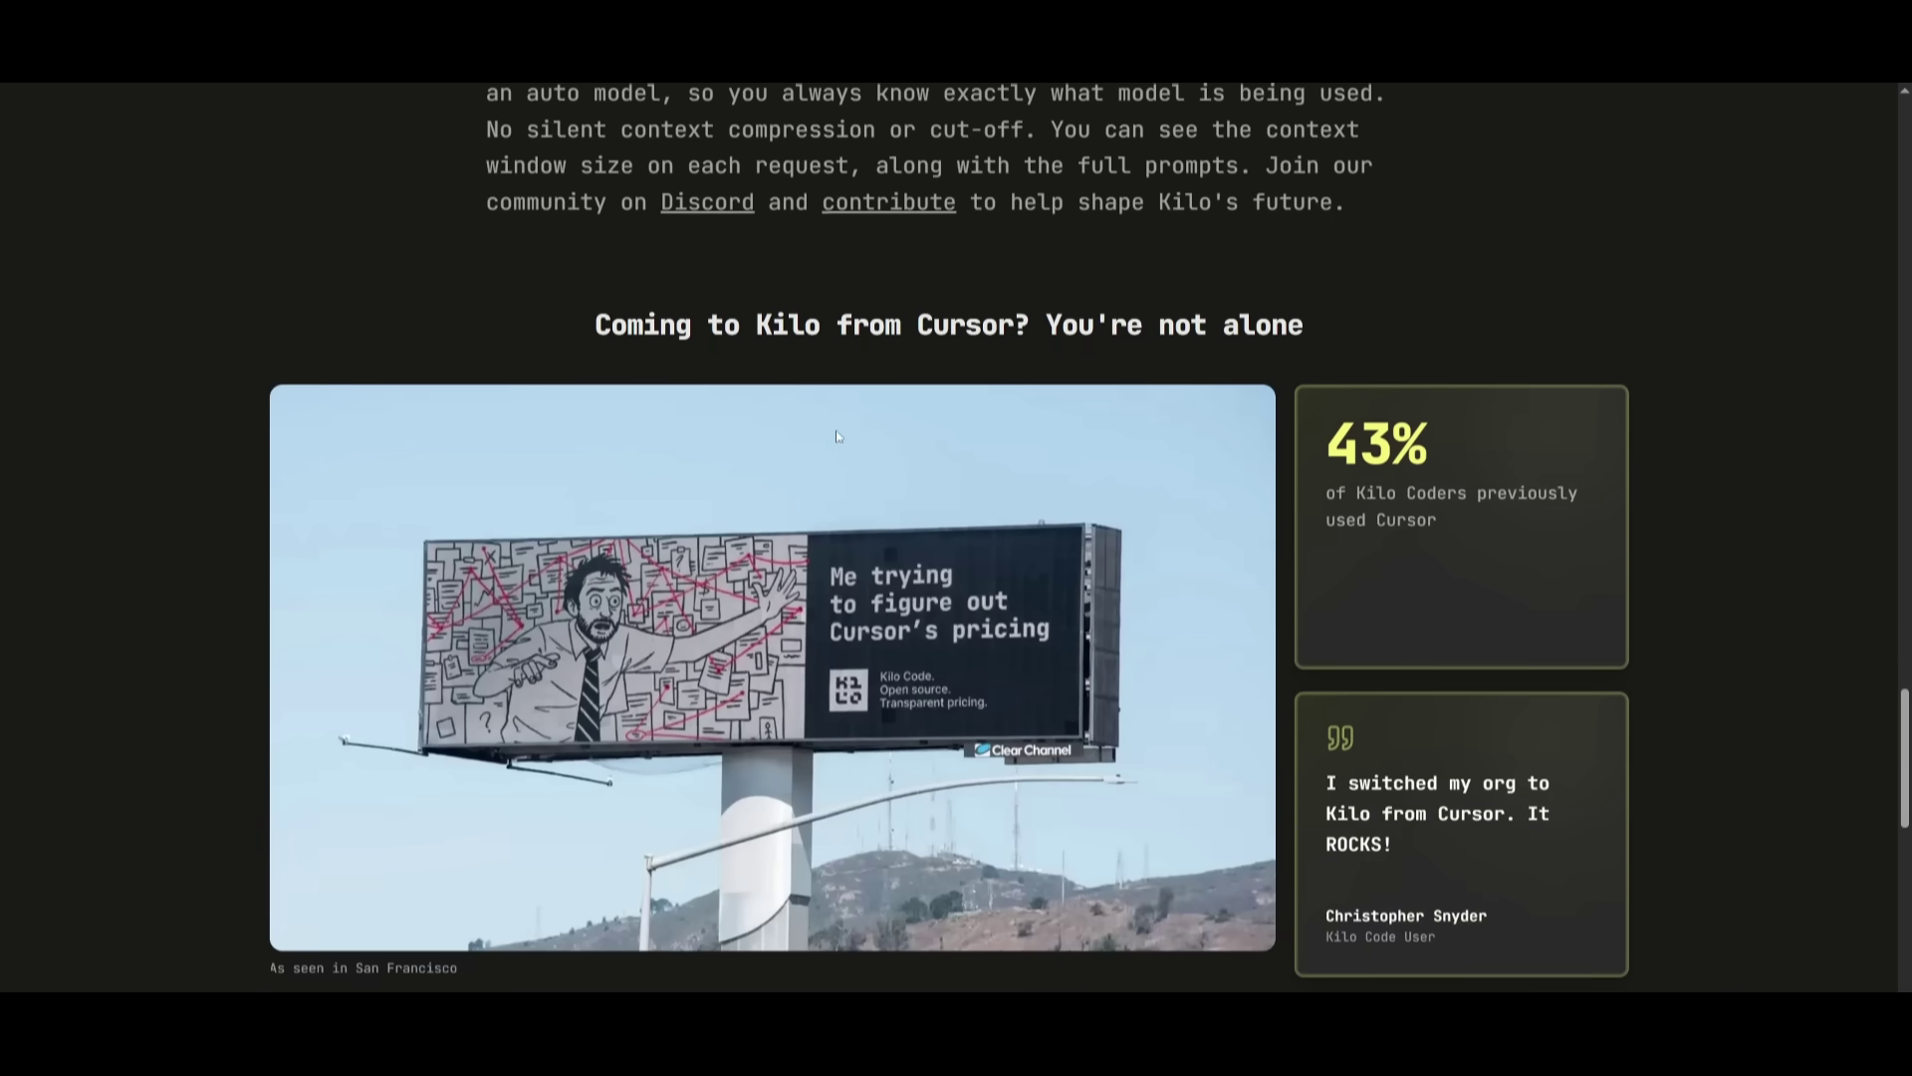
scroll(1114, 478, down, 2)
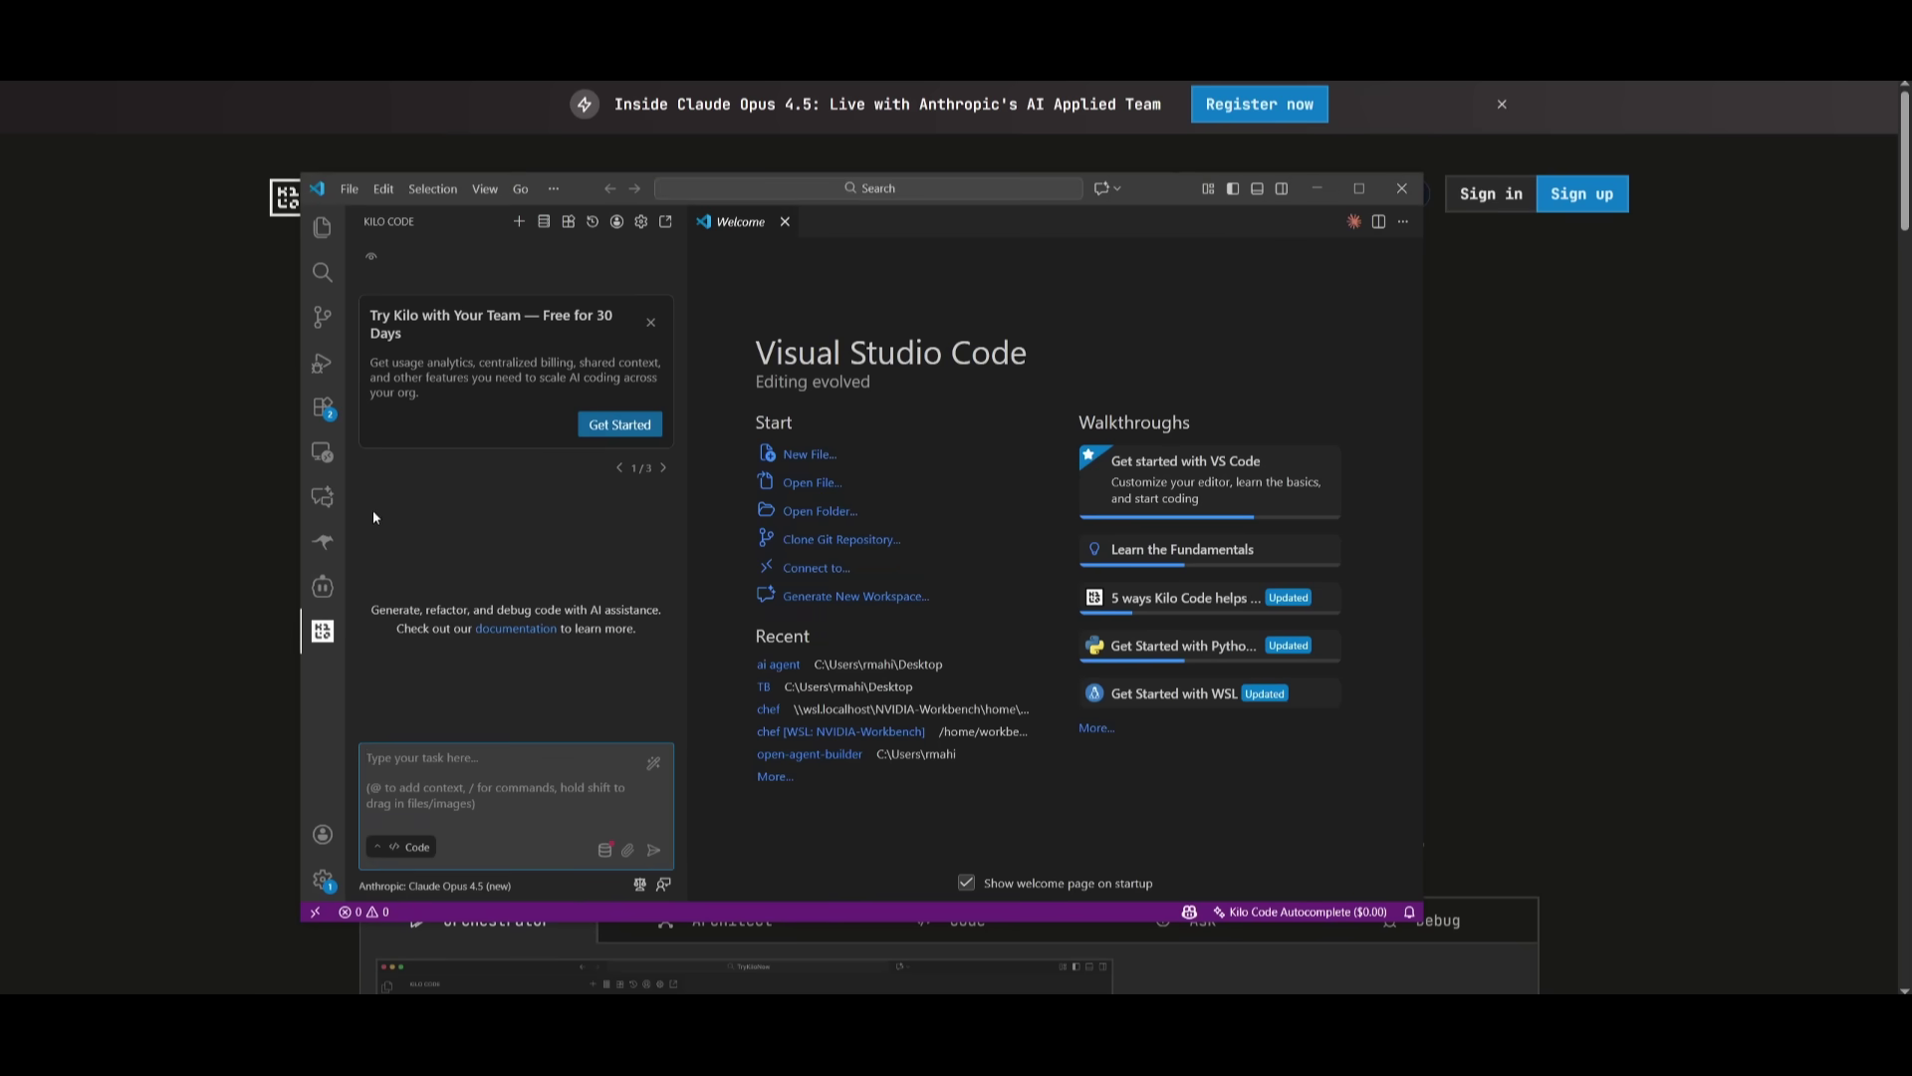
- Search the marketplace for 'kilo', view Kilo Code AI Agent's details, and confirm Claude Opus 4.5 is selected
click(327, 420)
text(kilo)
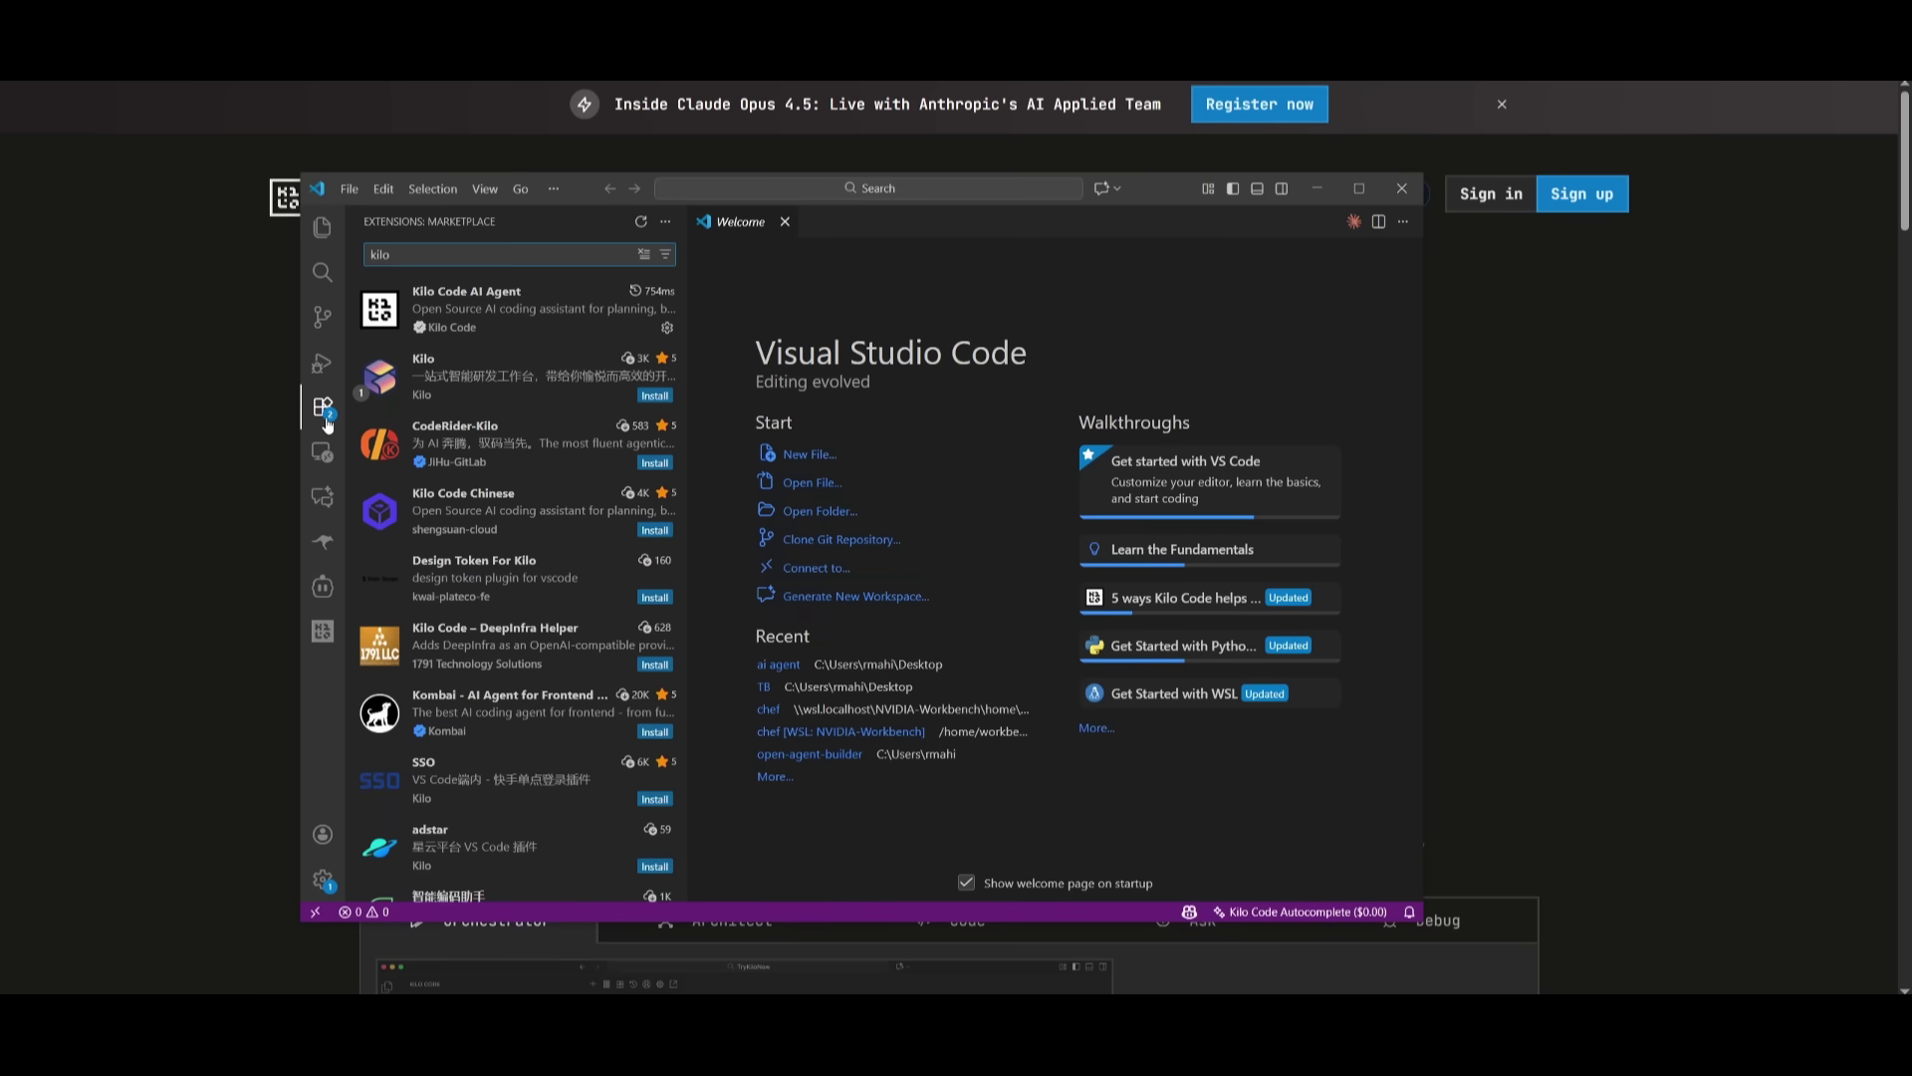
click(486, 317)
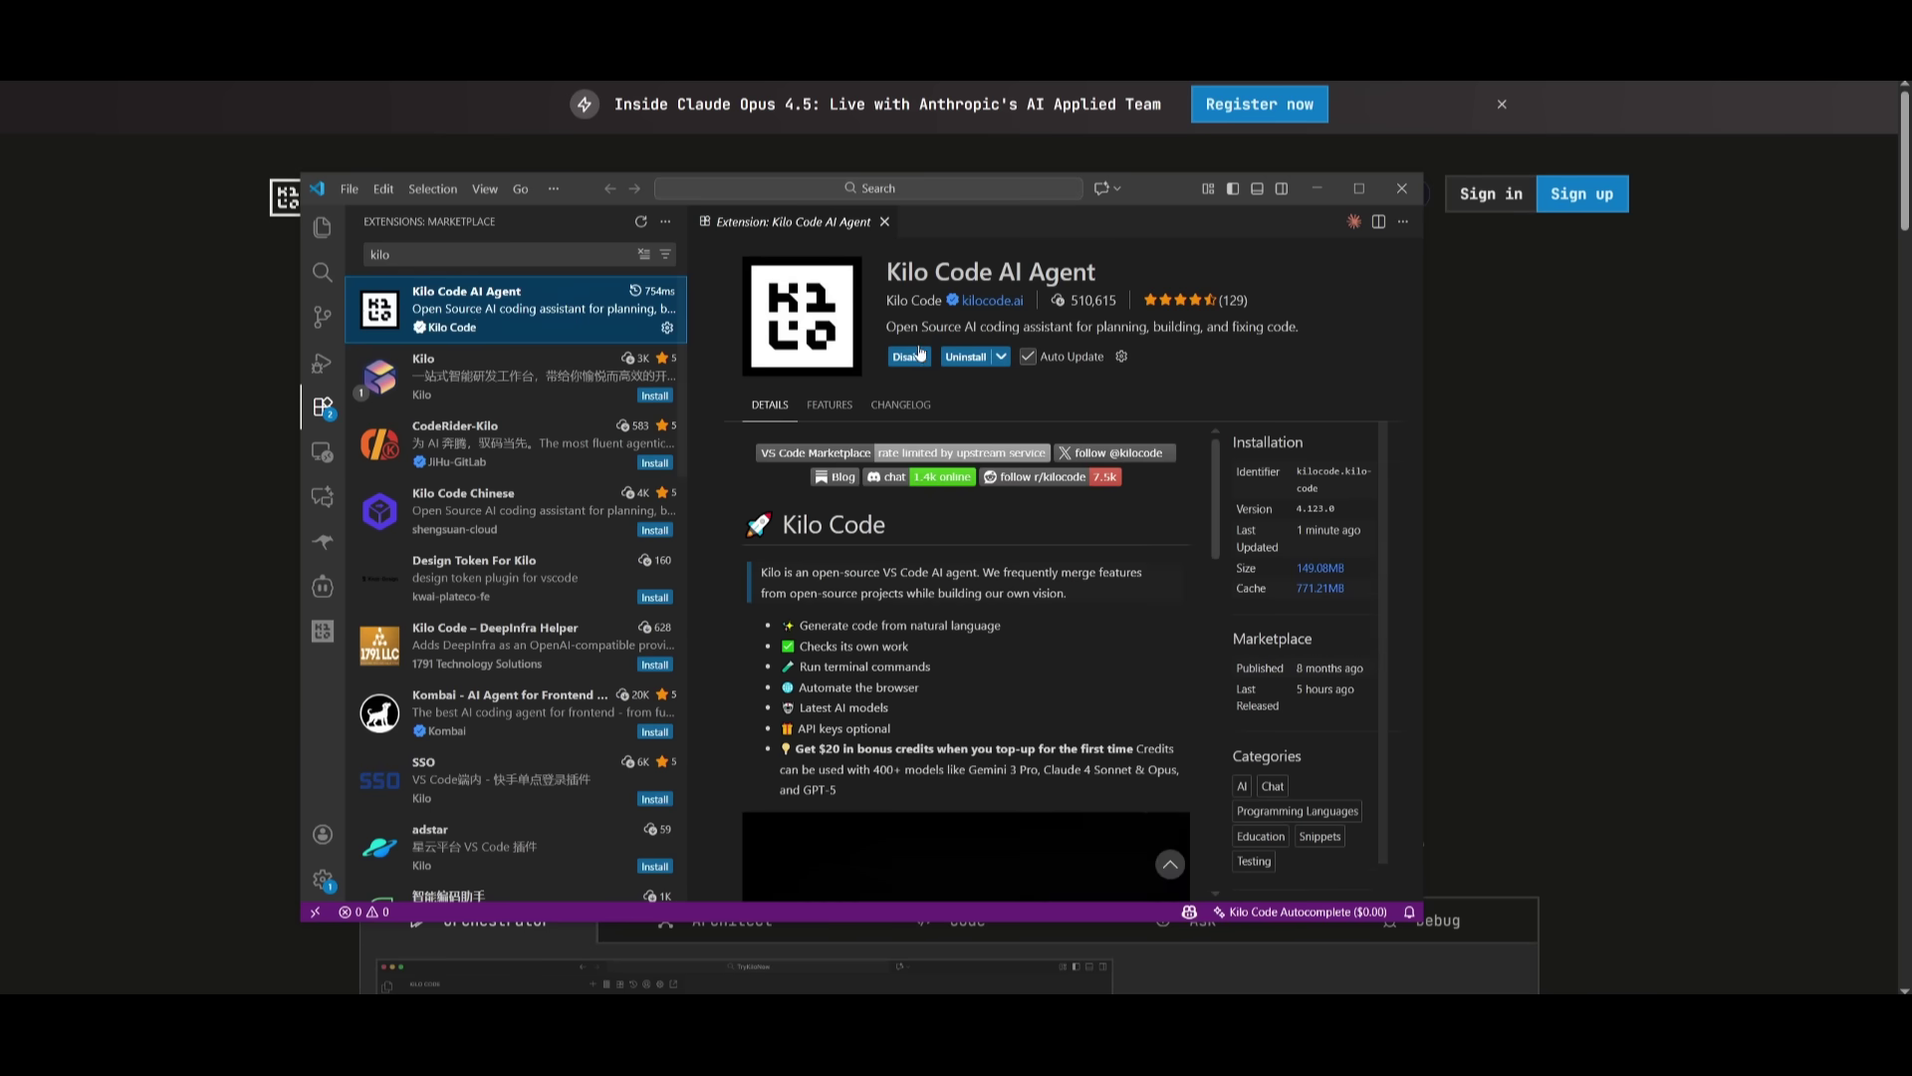
click(321, 636)
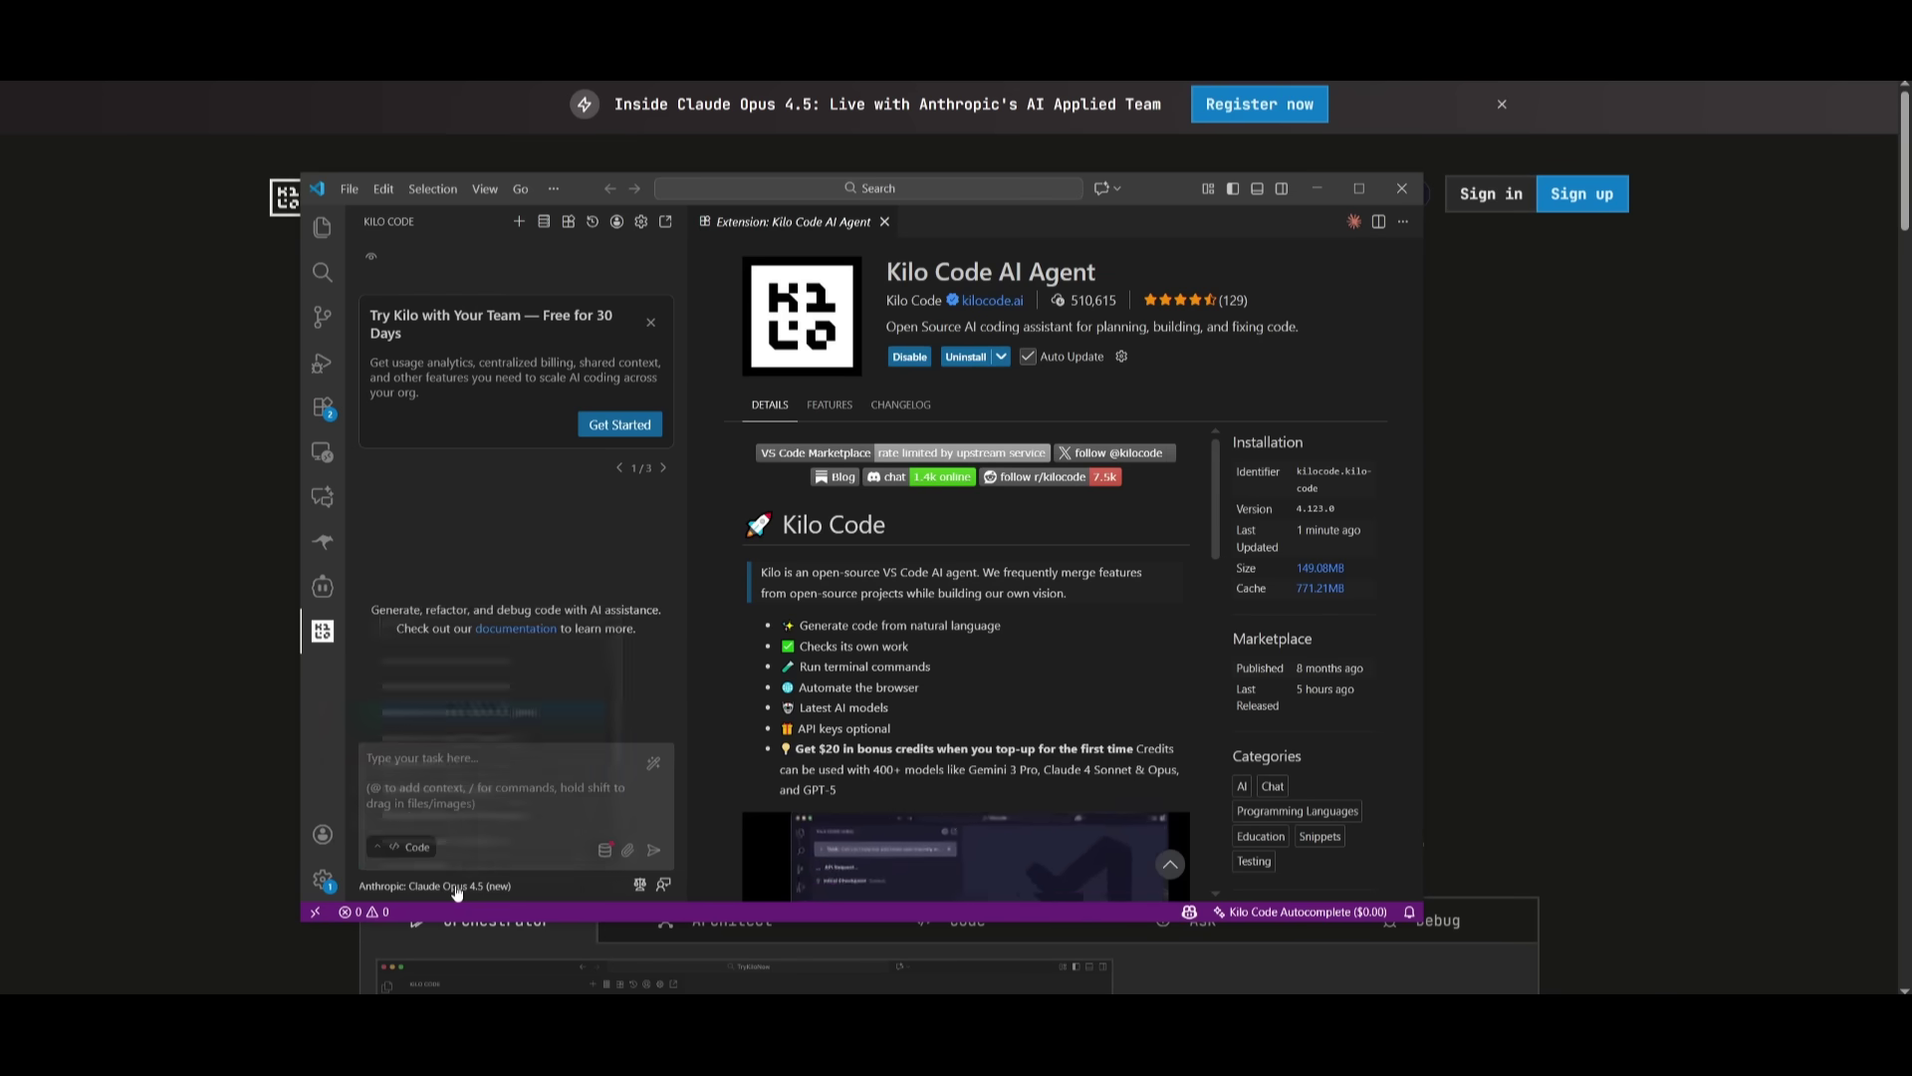
click(495, 889)
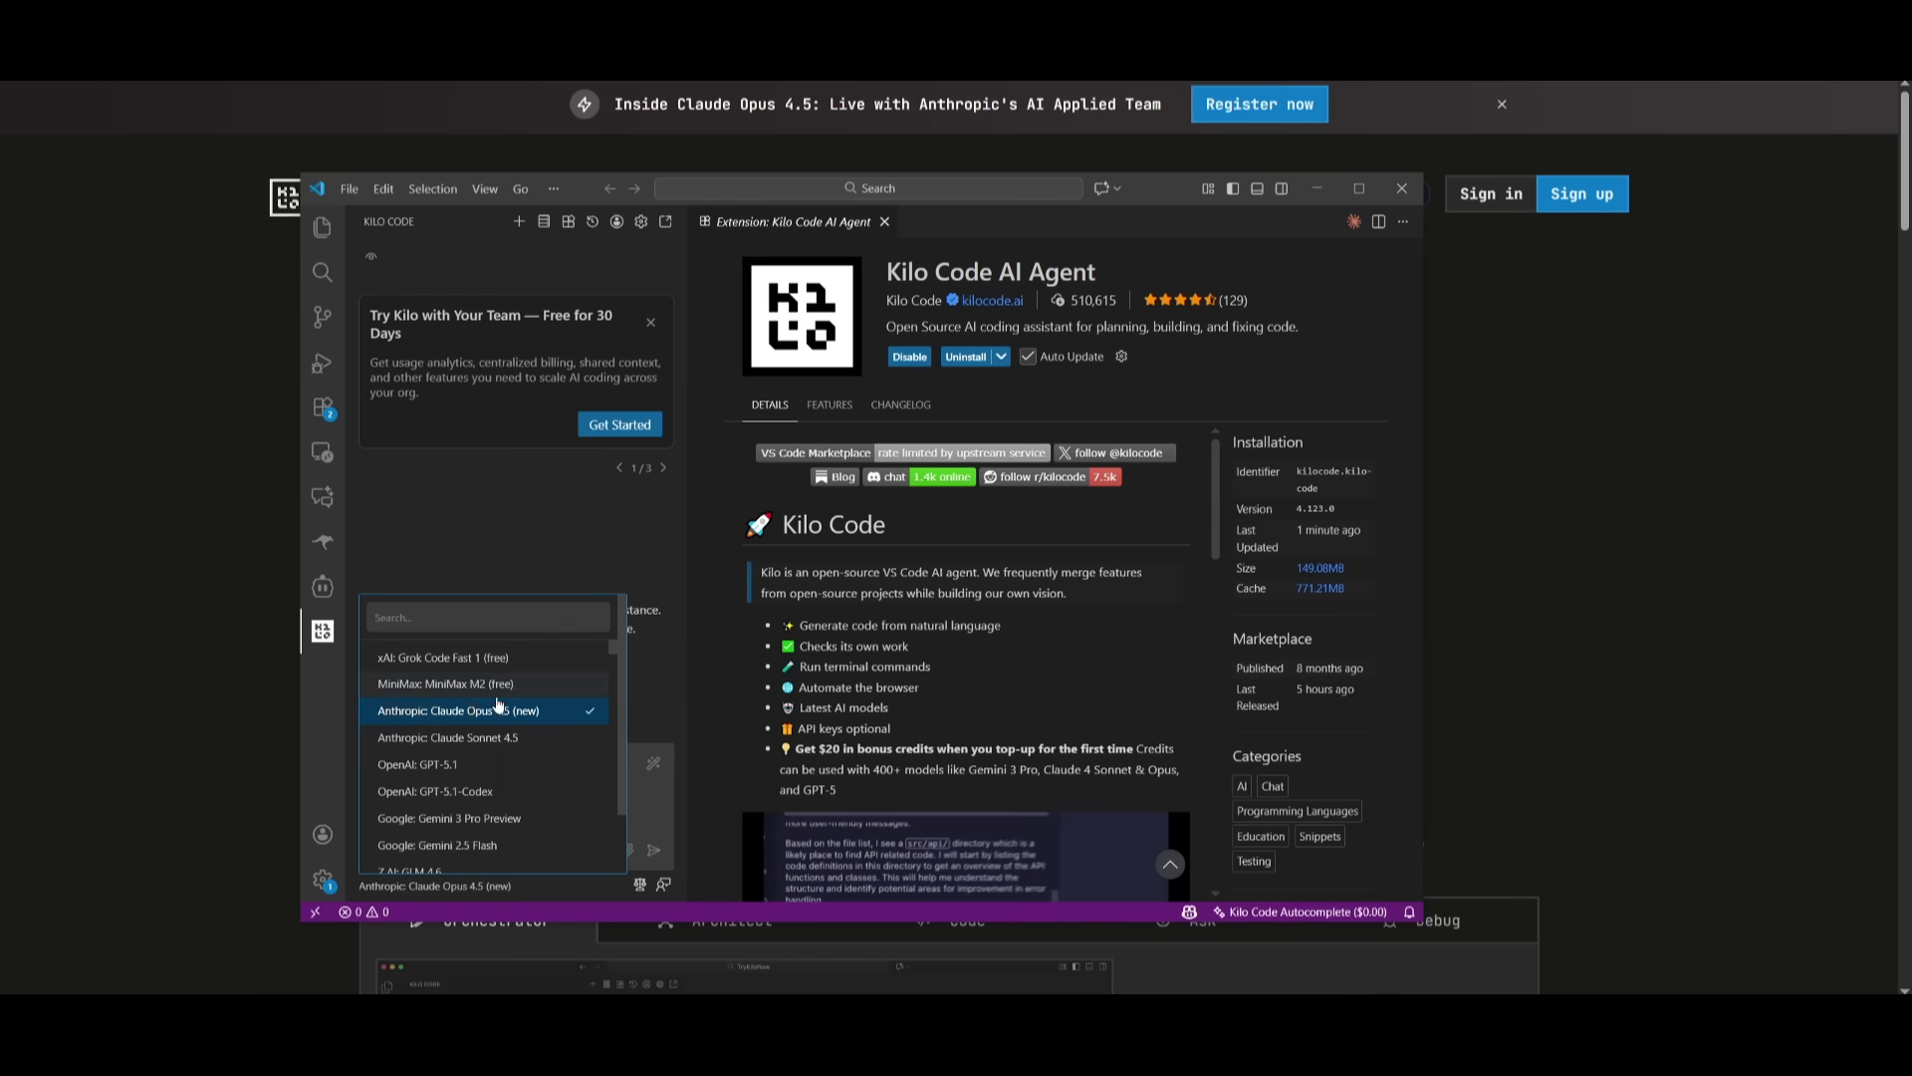
click(652, 814)
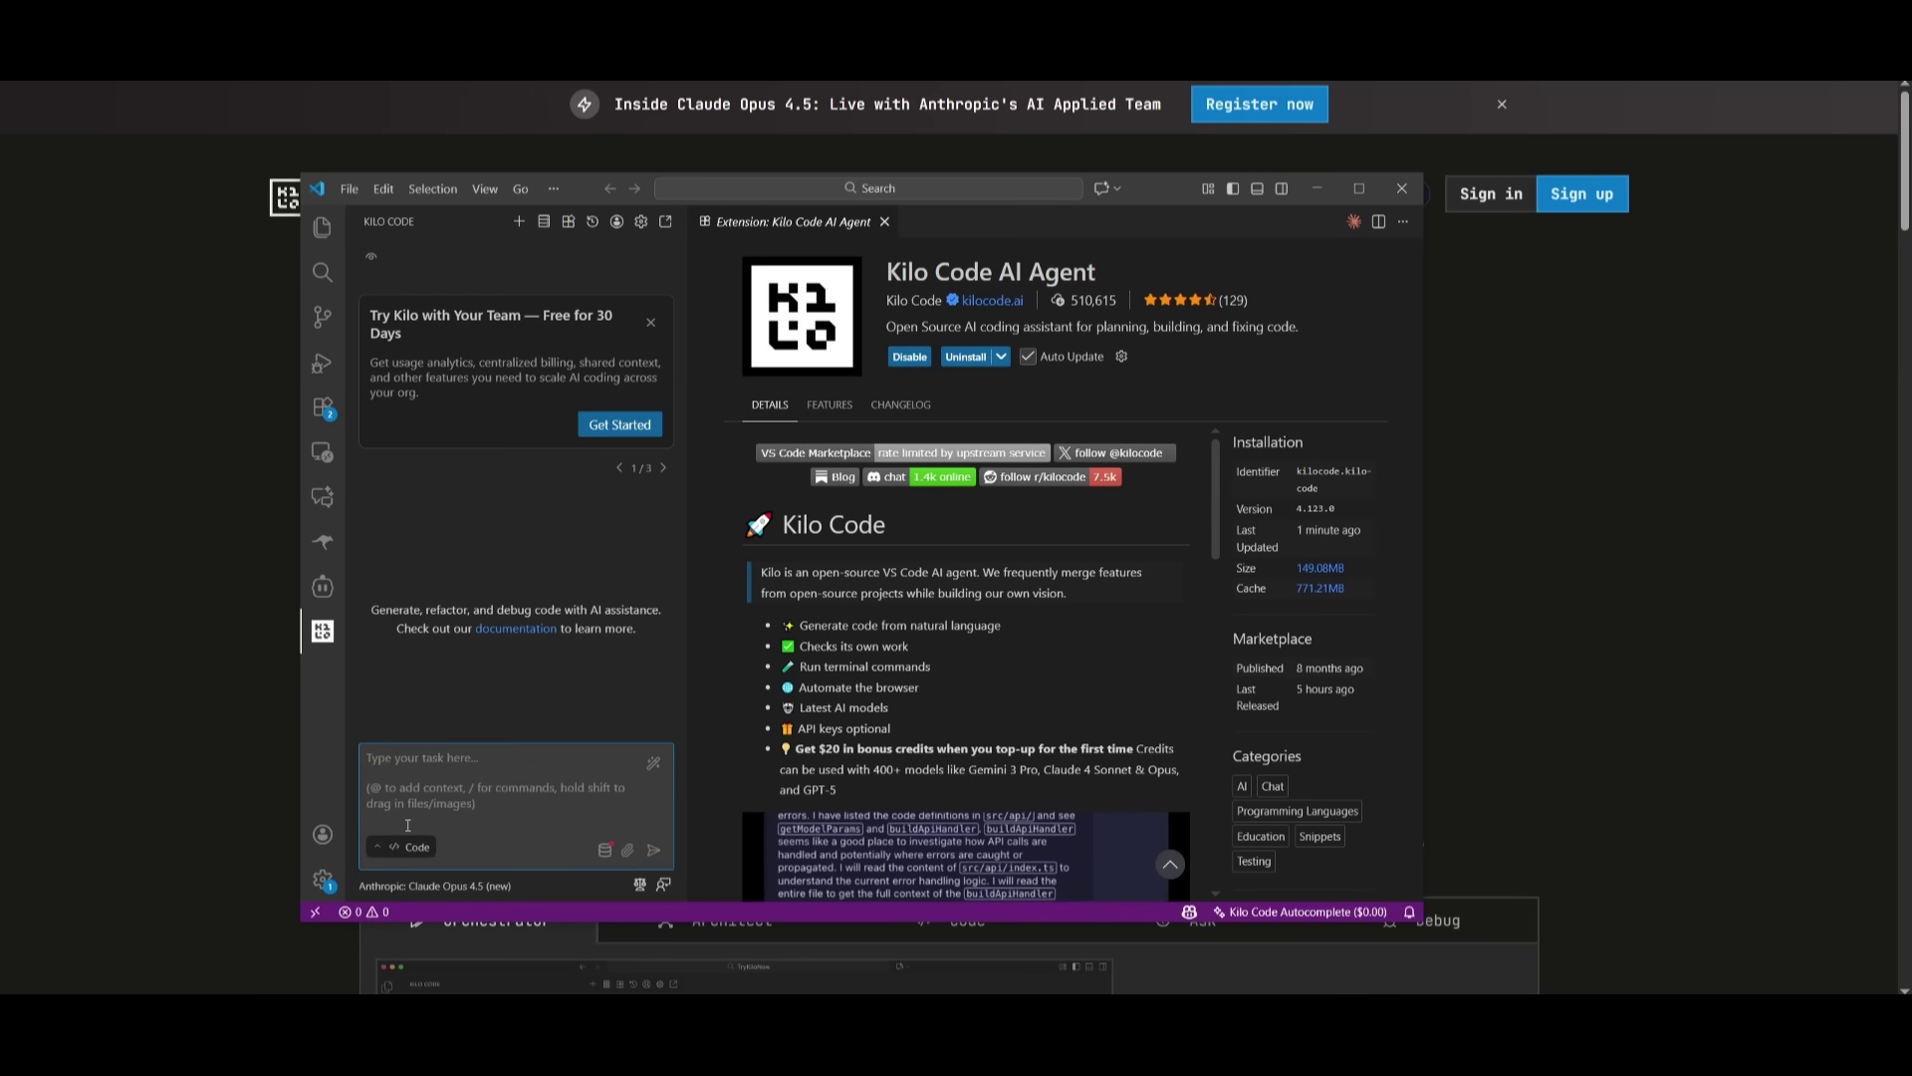
- Ask Kilo Code to 'create a saas landing page with many features'
text(create a saas l)
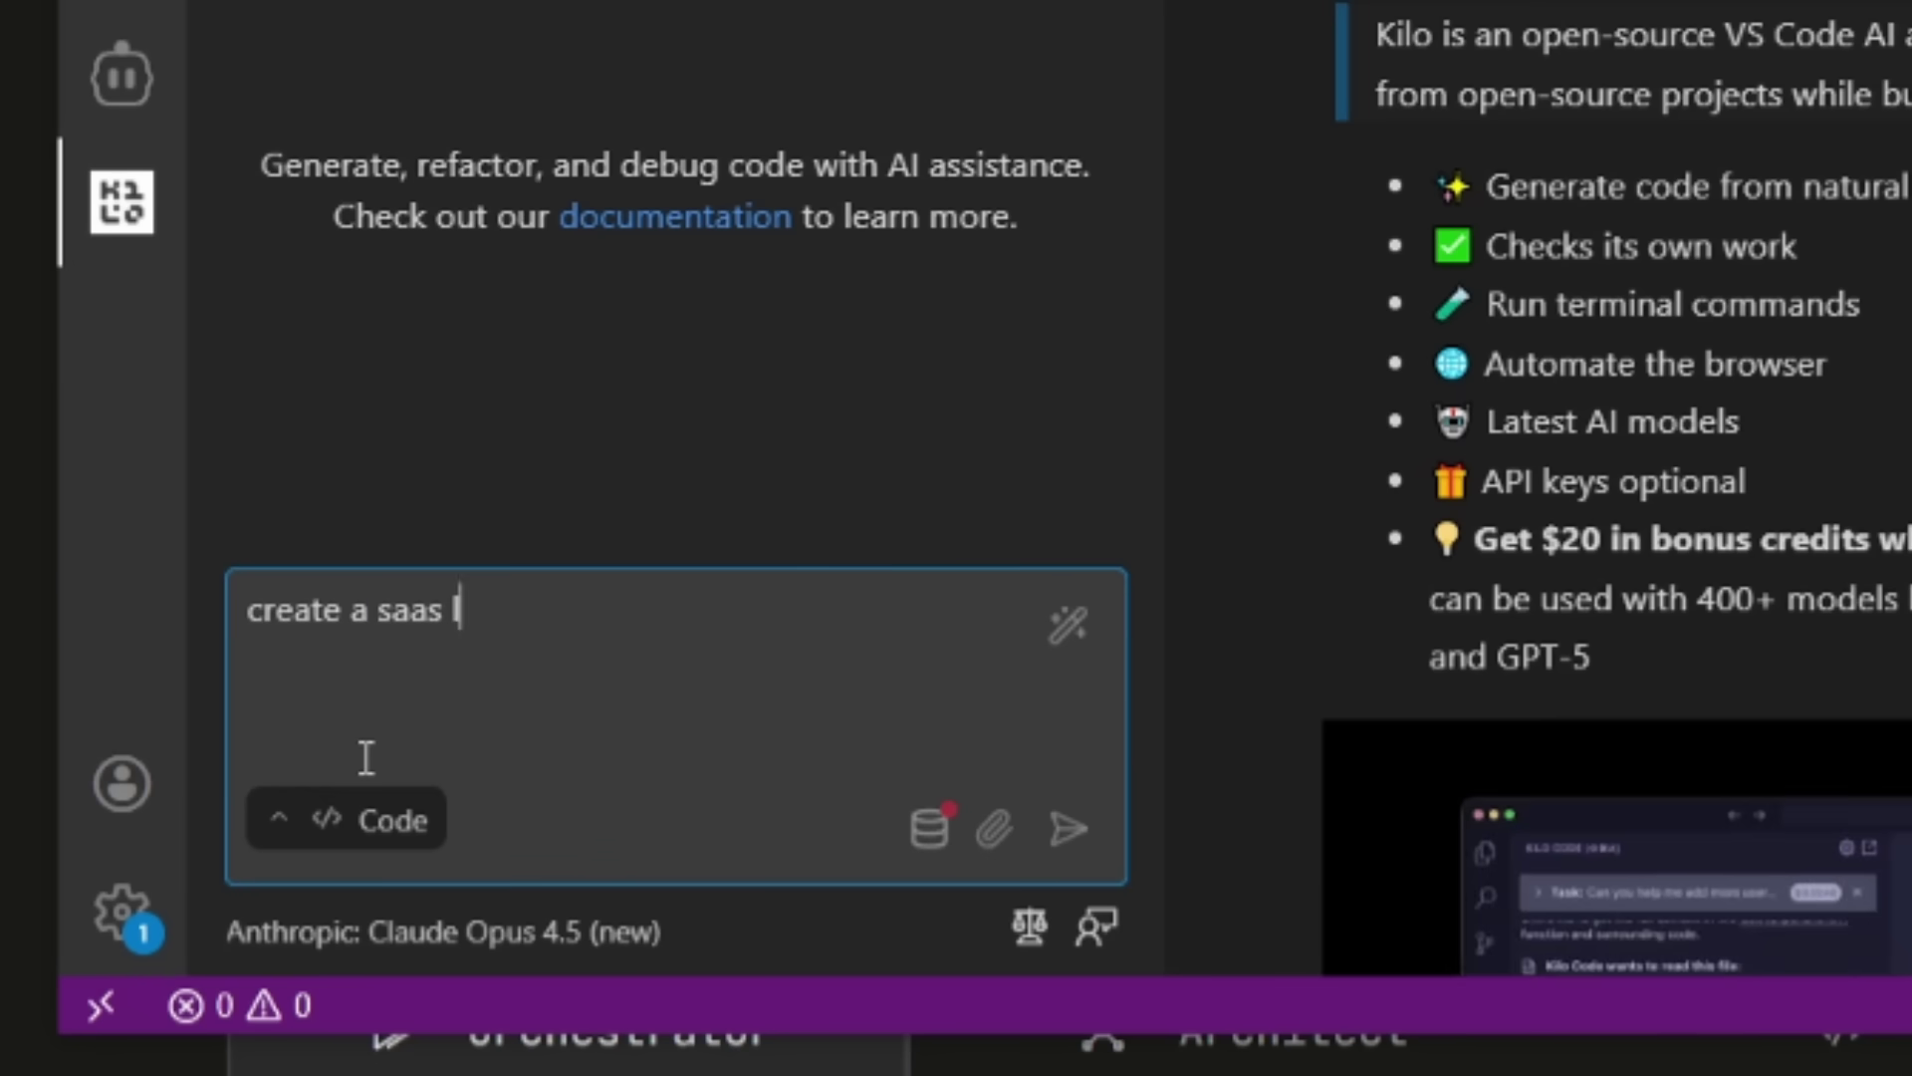
text(anding page with many)
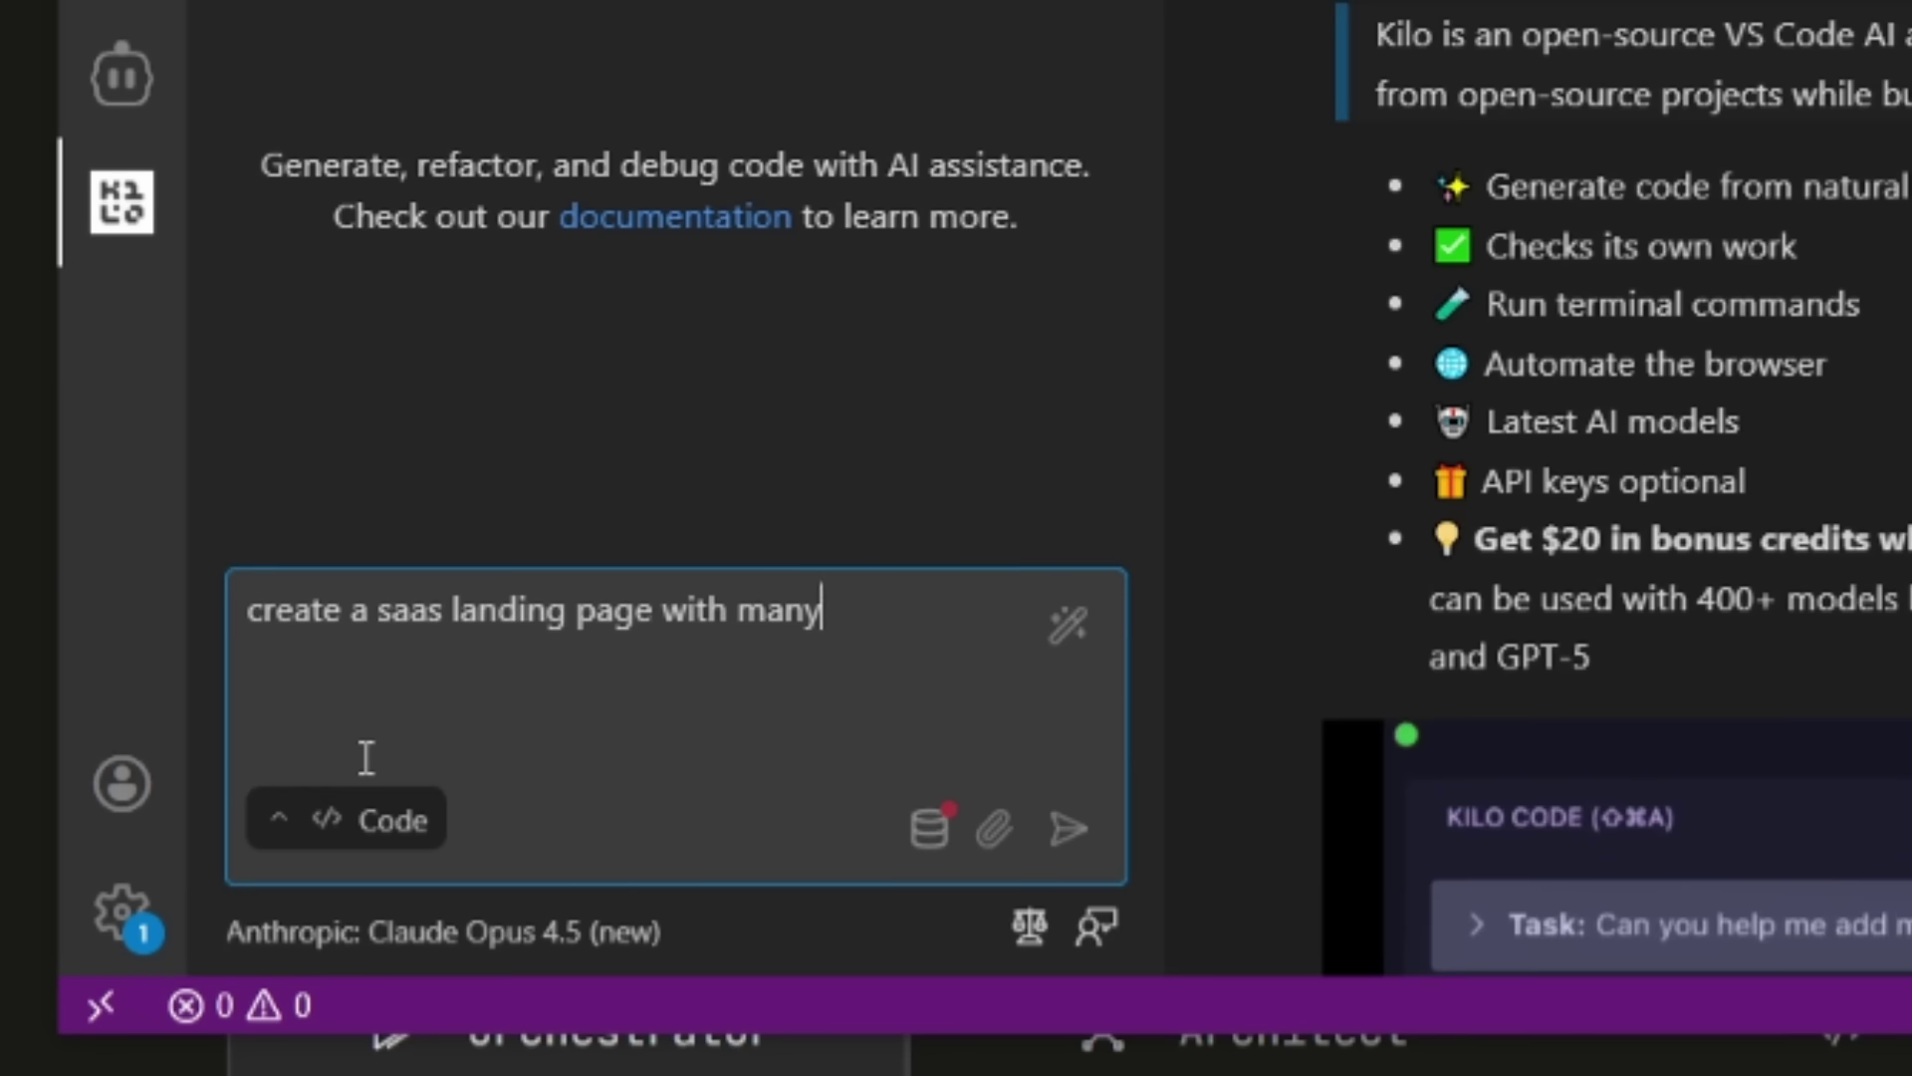
text( features)
key(Return)
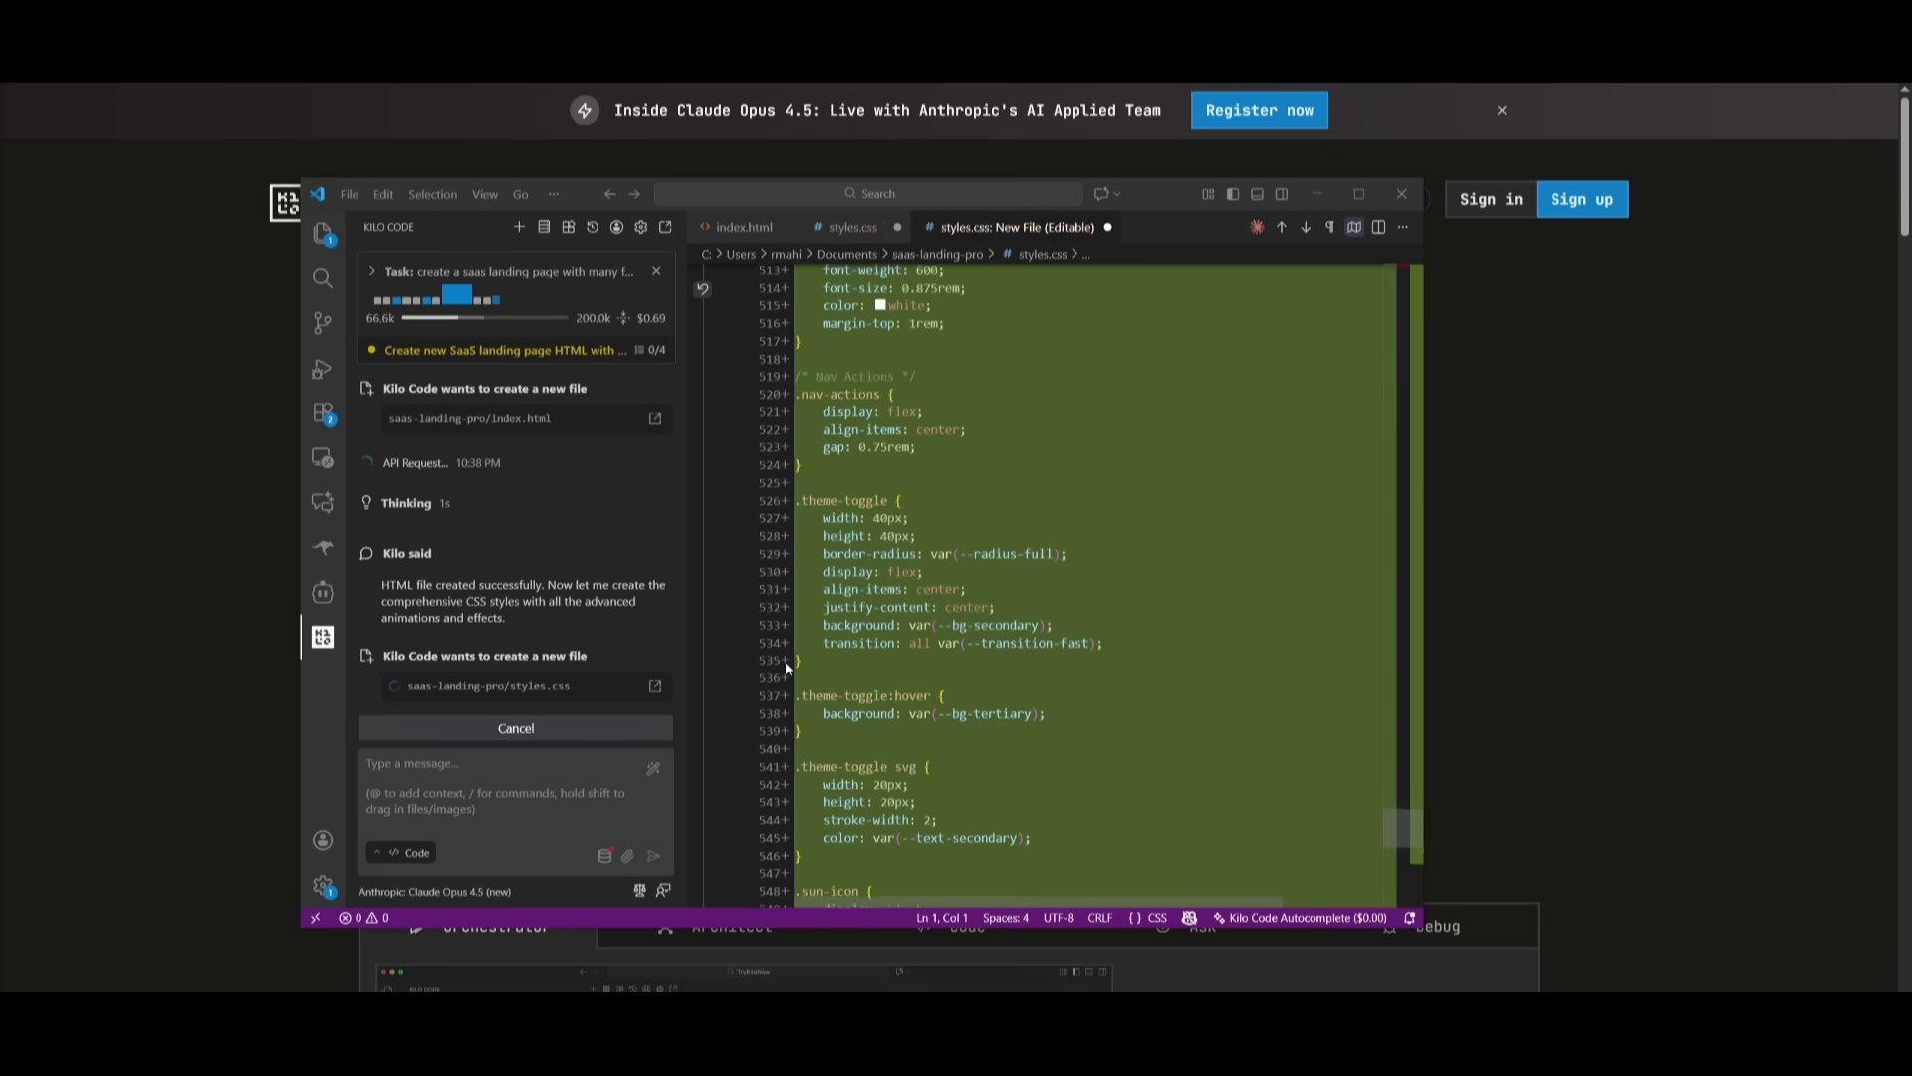
- Scroll through the generated index.html from hero to footer, then view styles.css
click(744, 227)
scroll(932, 717, down, 20)
scroll(931, 717, down, 20)
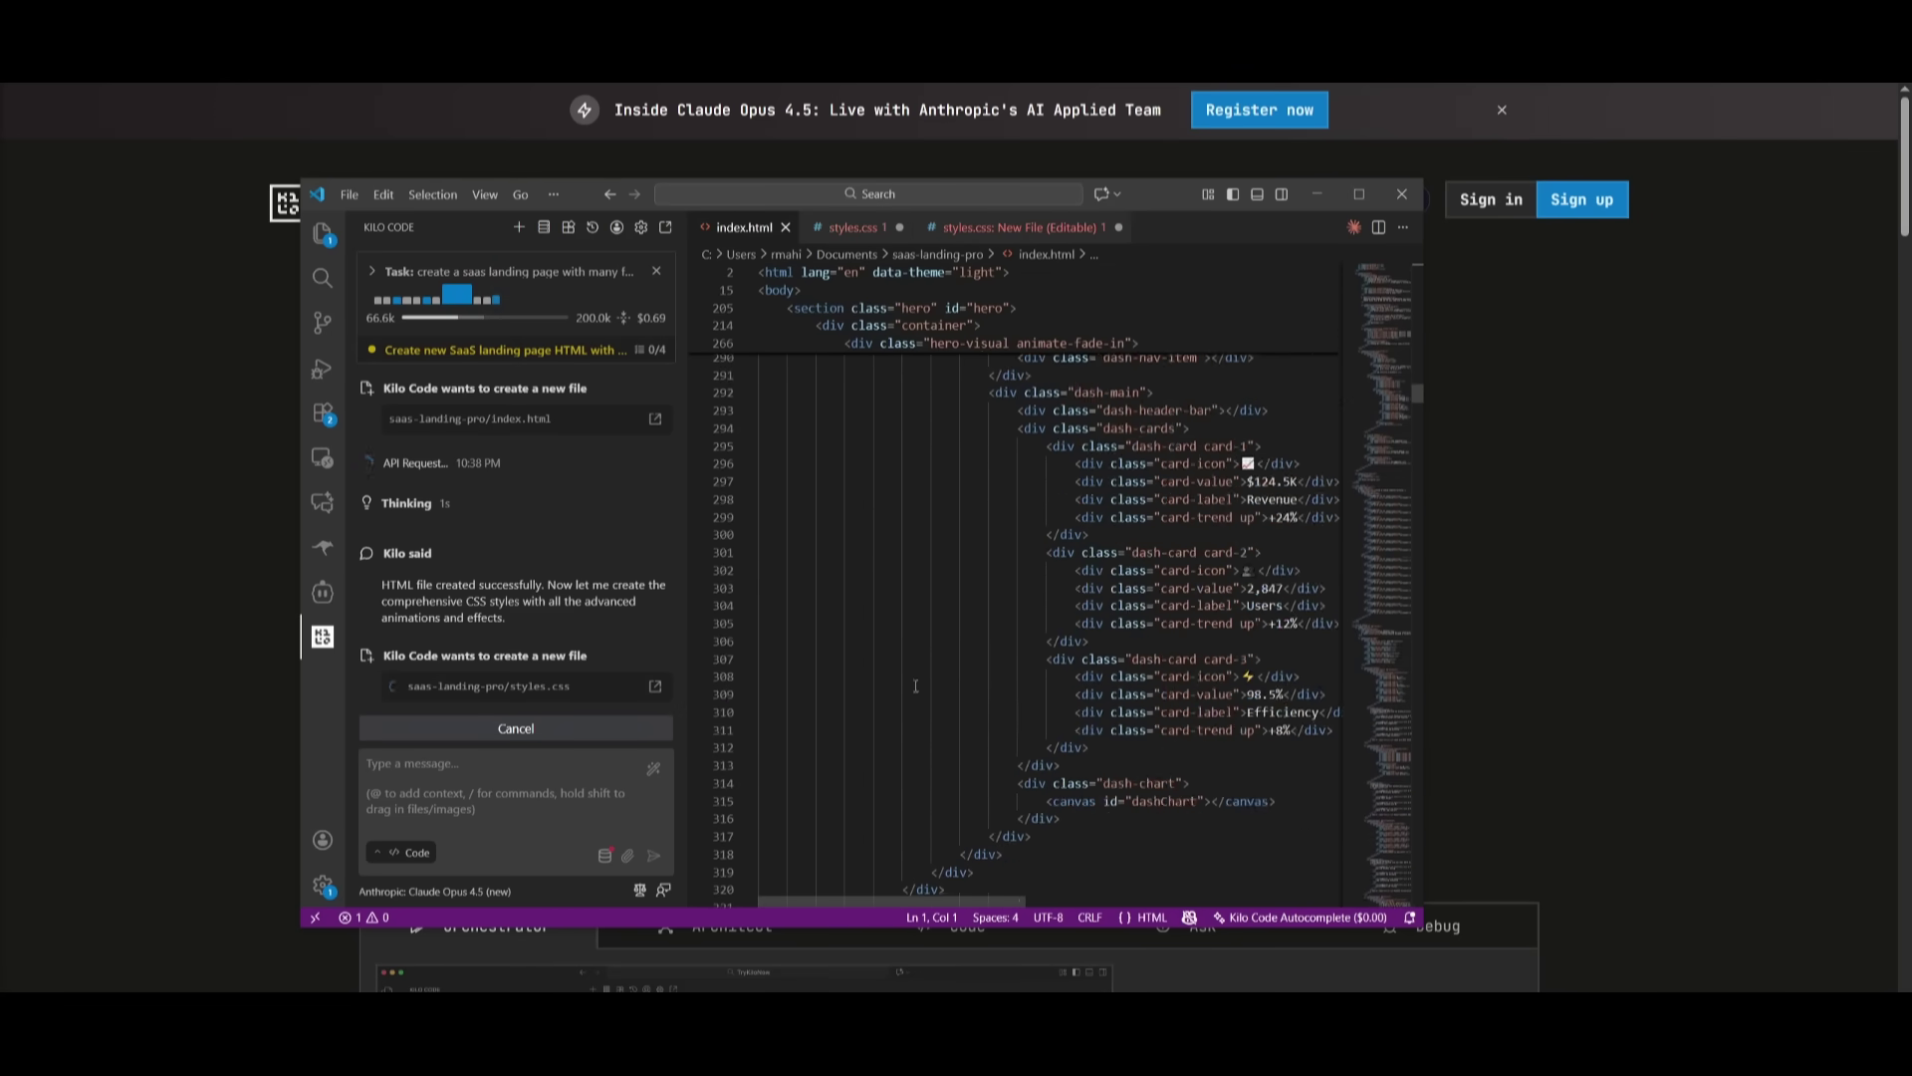
scroll(859, 727, down, 20)
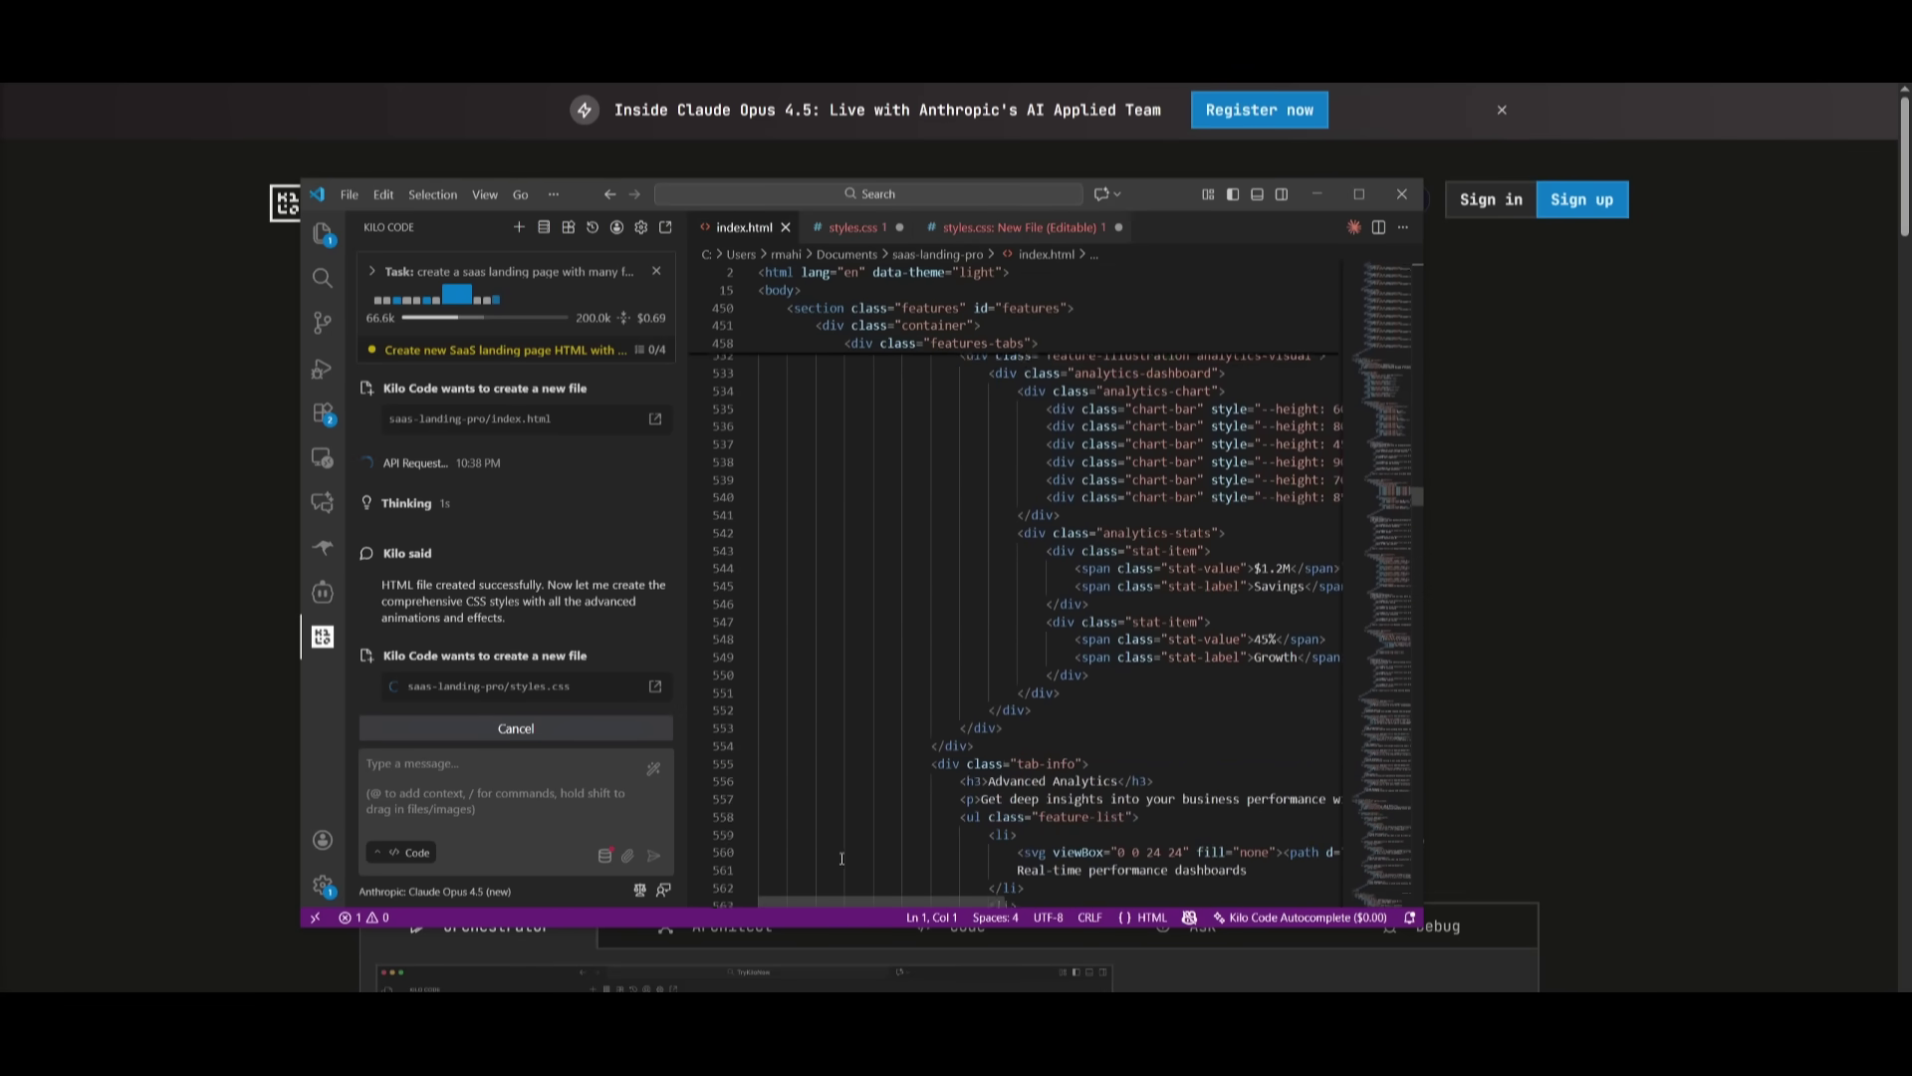
scroll(813, 794, down, 20)
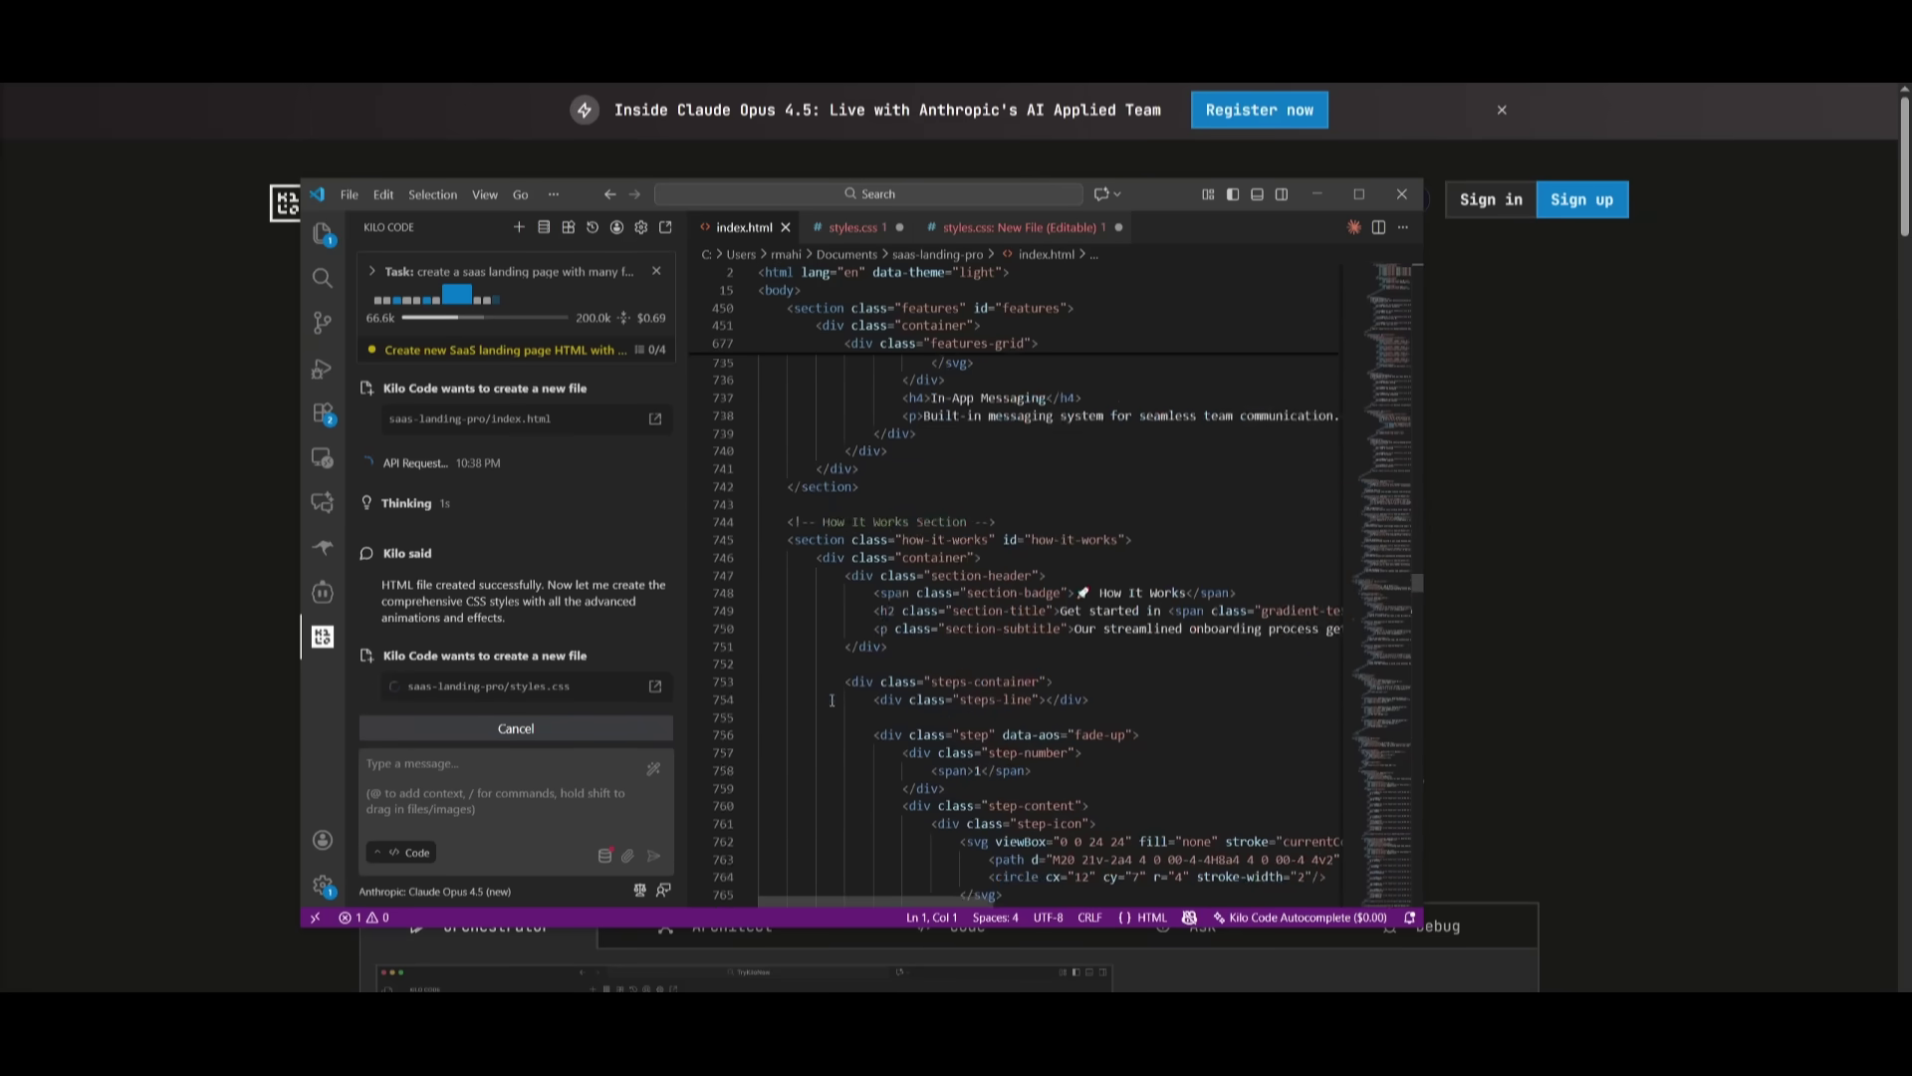
scroll(731, 769, down, 20)
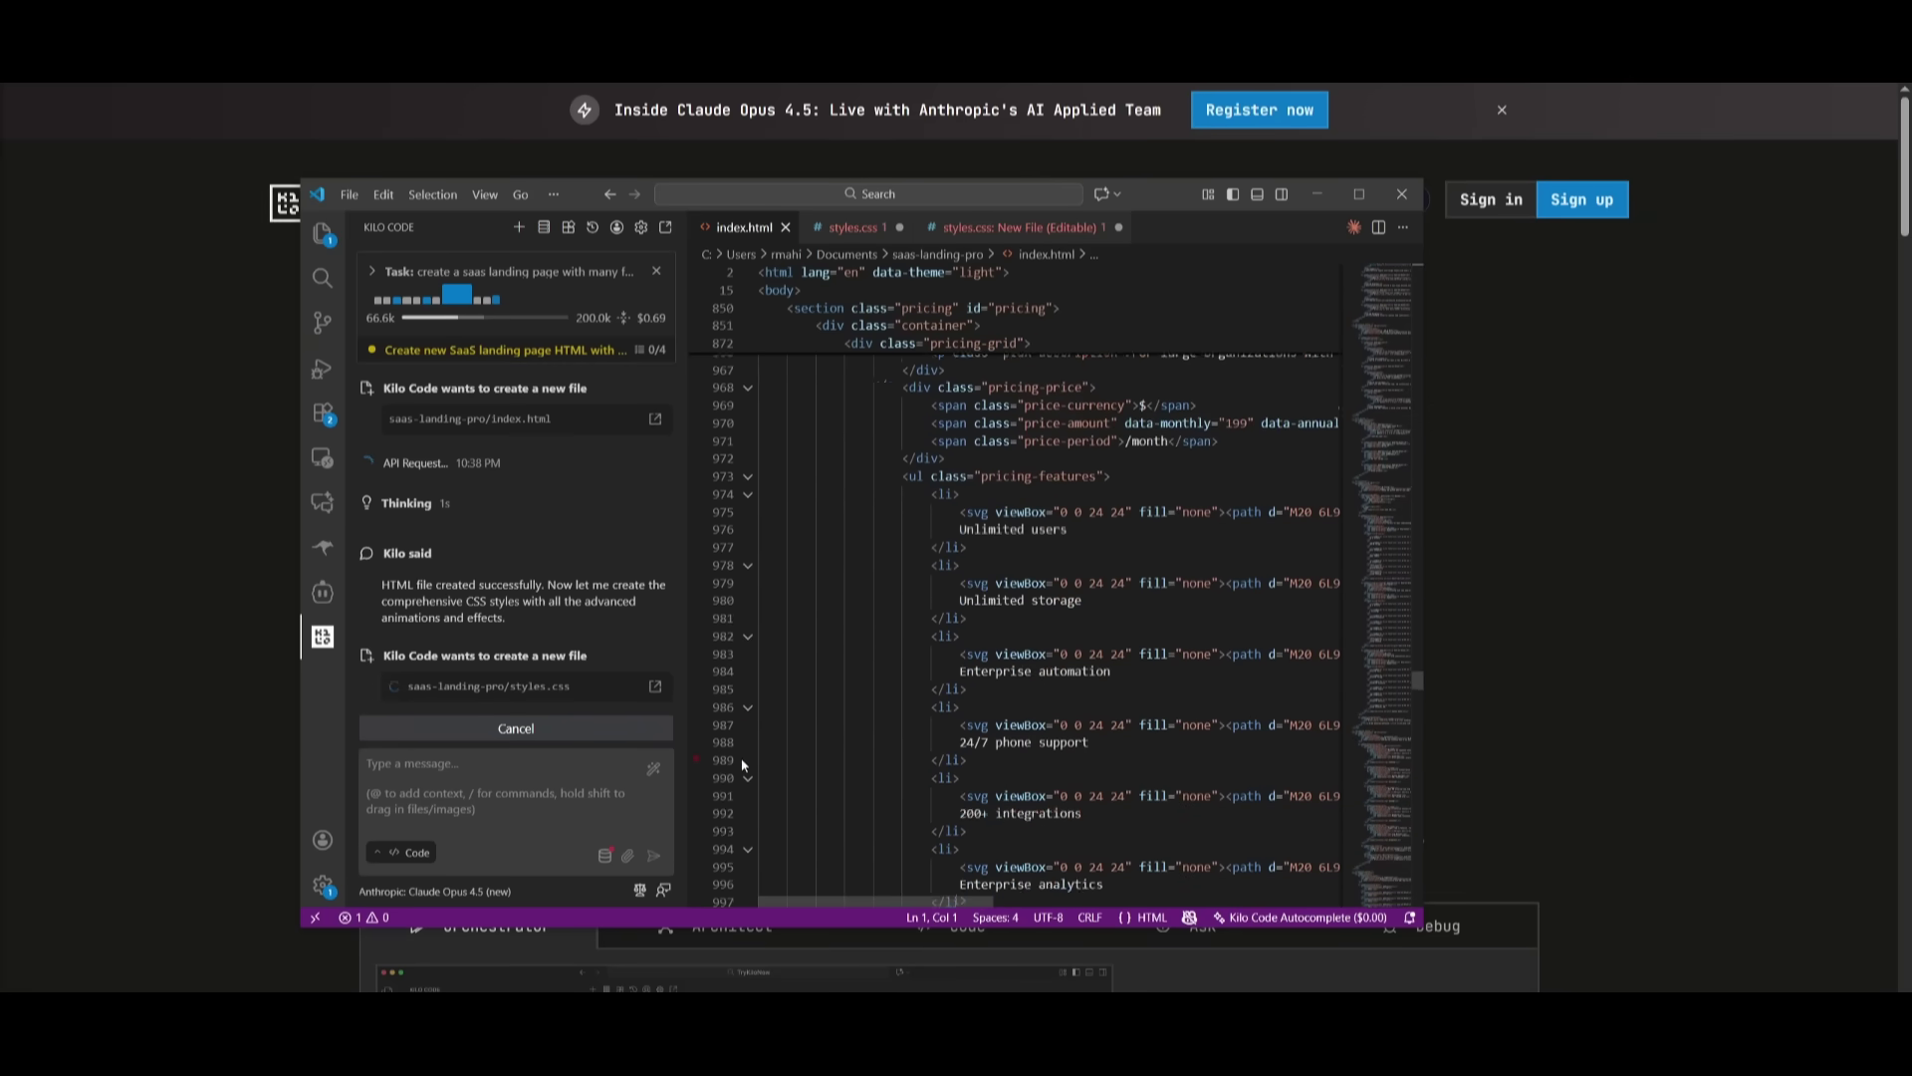
scroll(742, 797, down, 19)
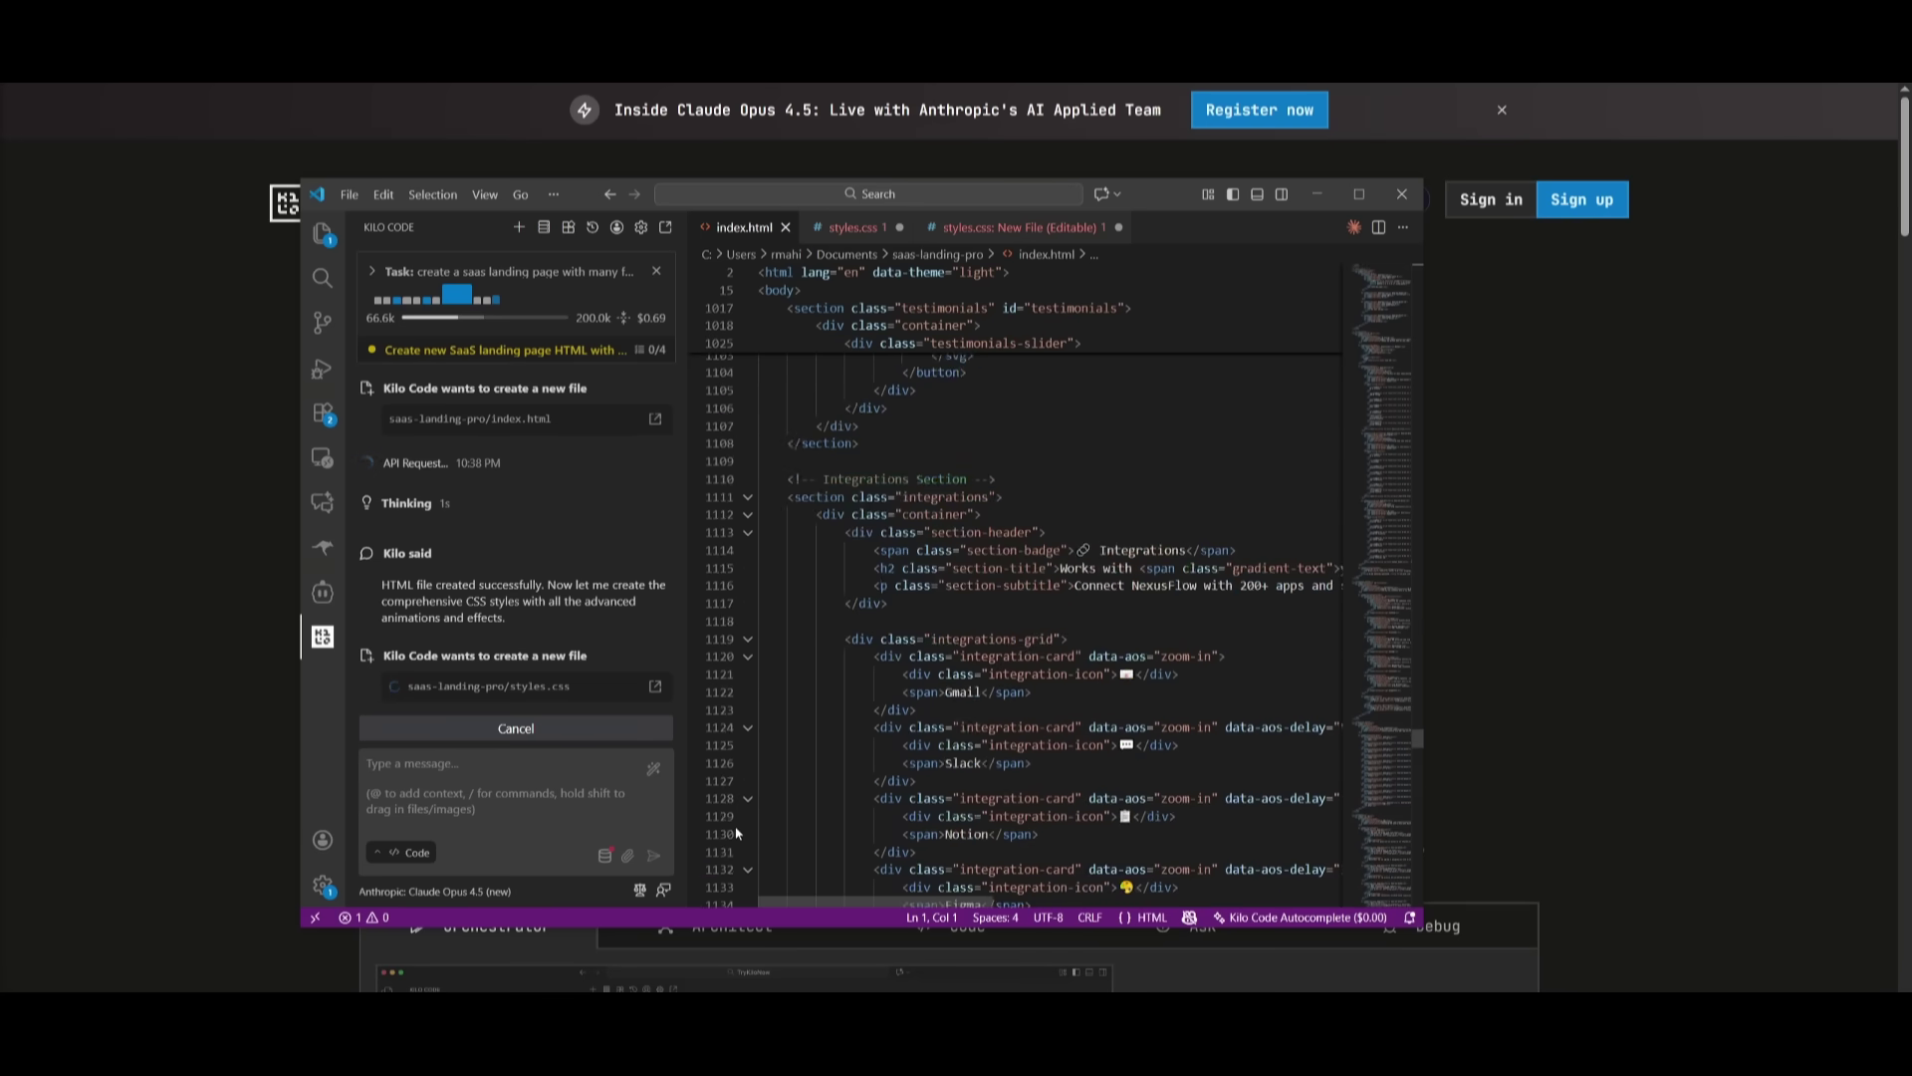
scroll(749, 797, down, 10)
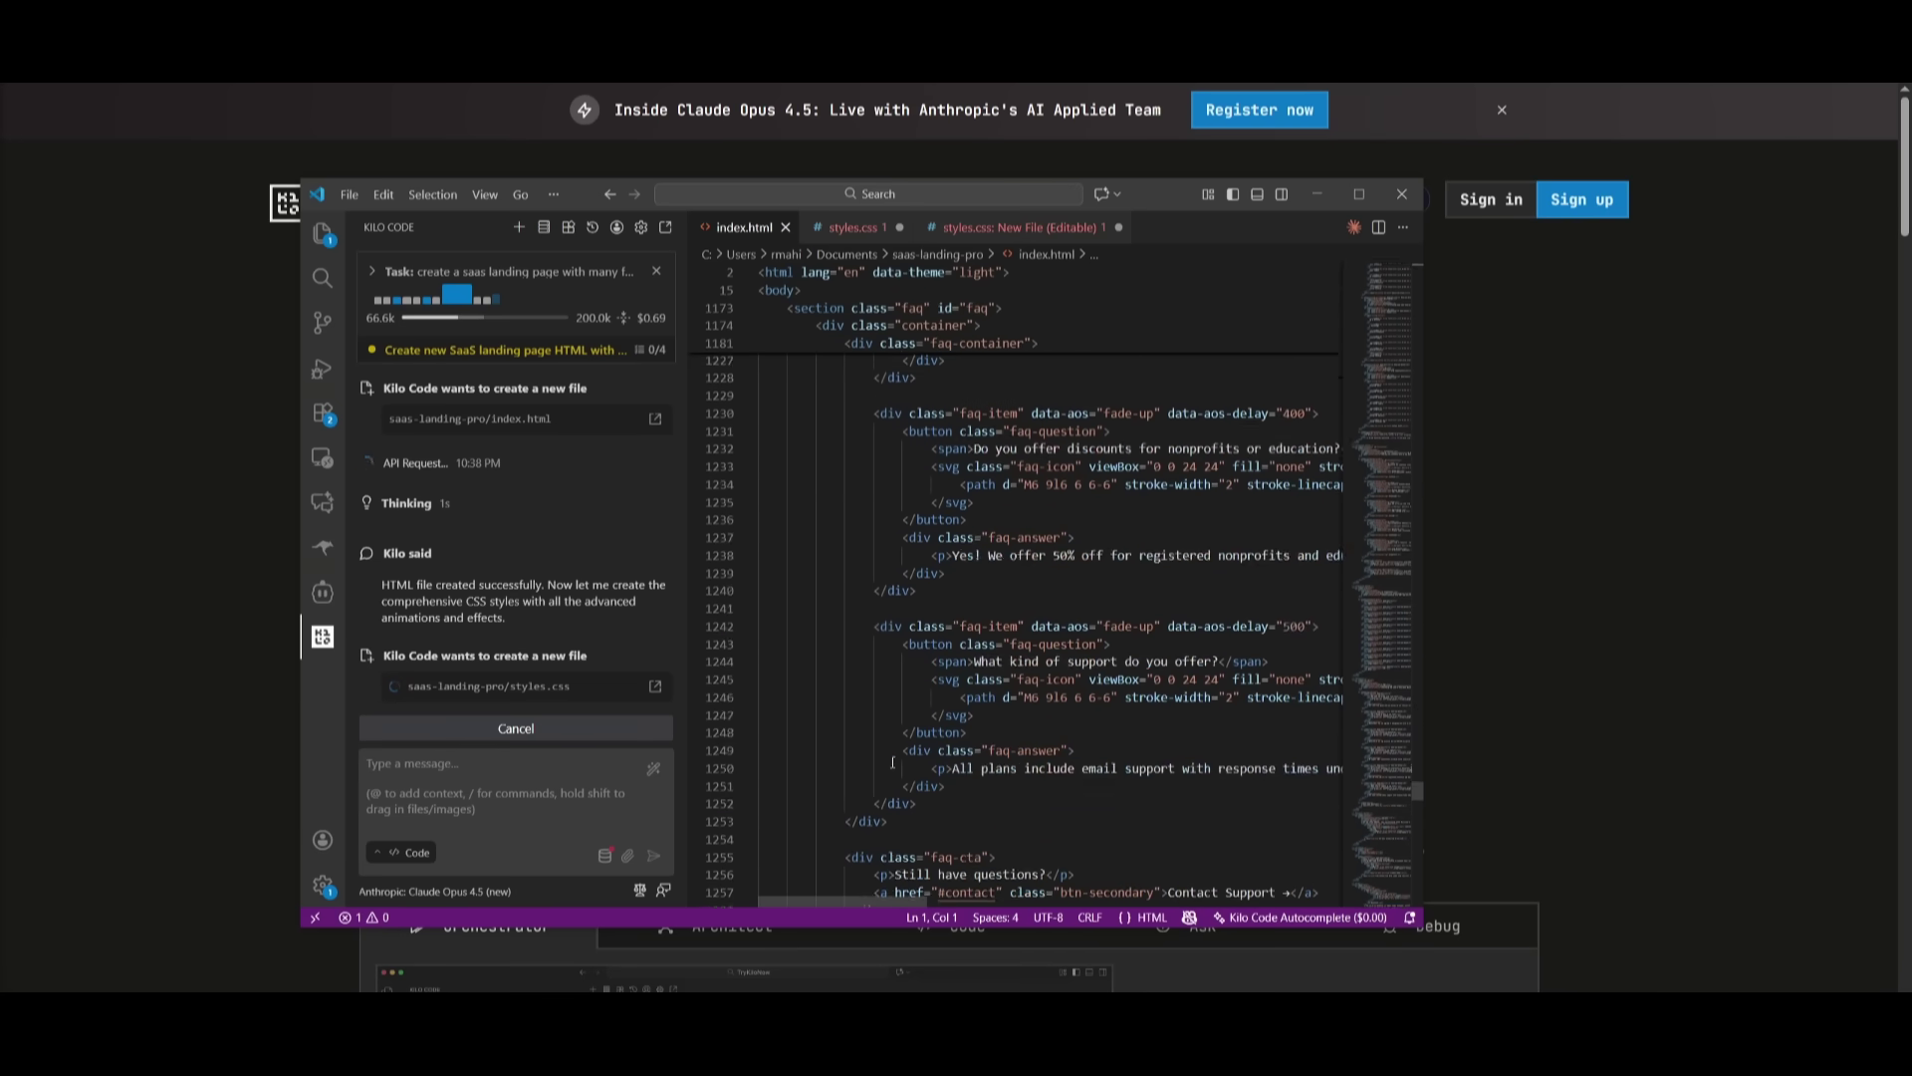
scroll(862, 742, down, 13)
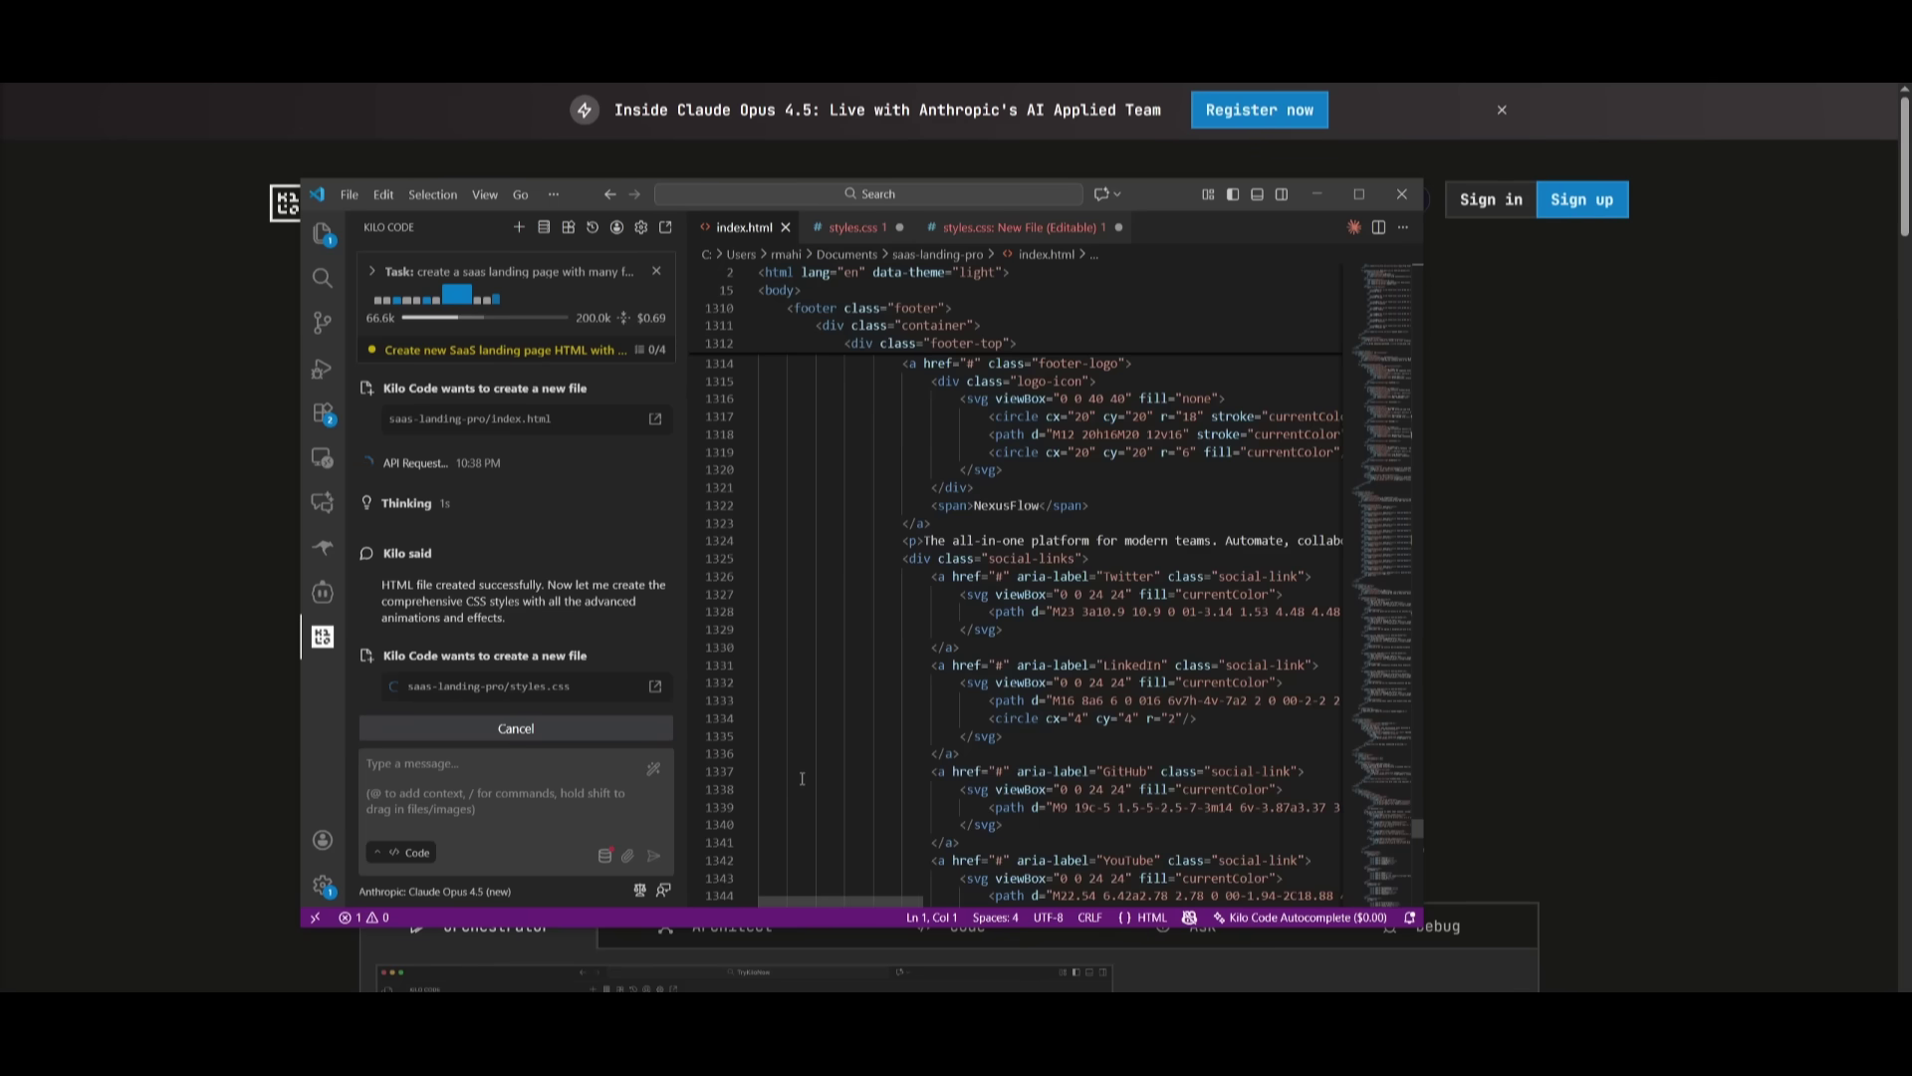
scroll(796, 791, down, 12)
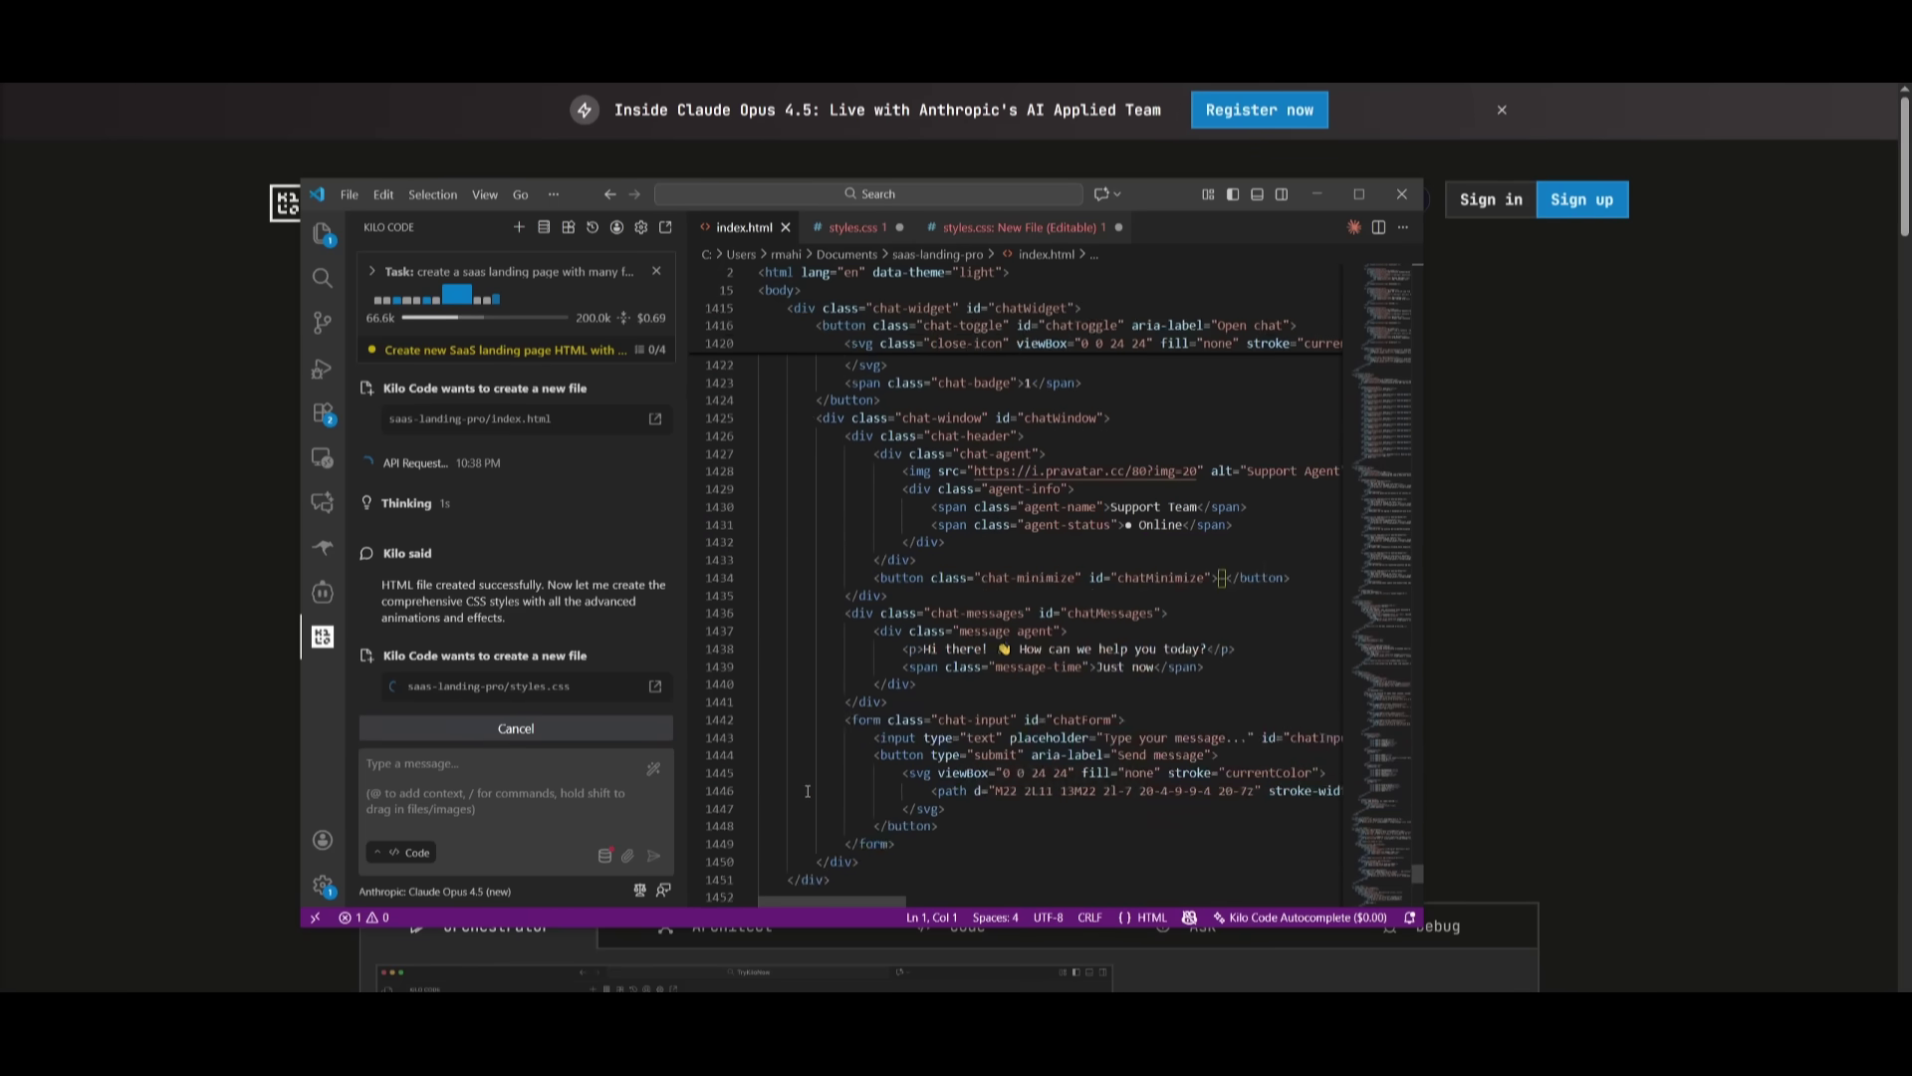
scroll(808, 717, up, 1)
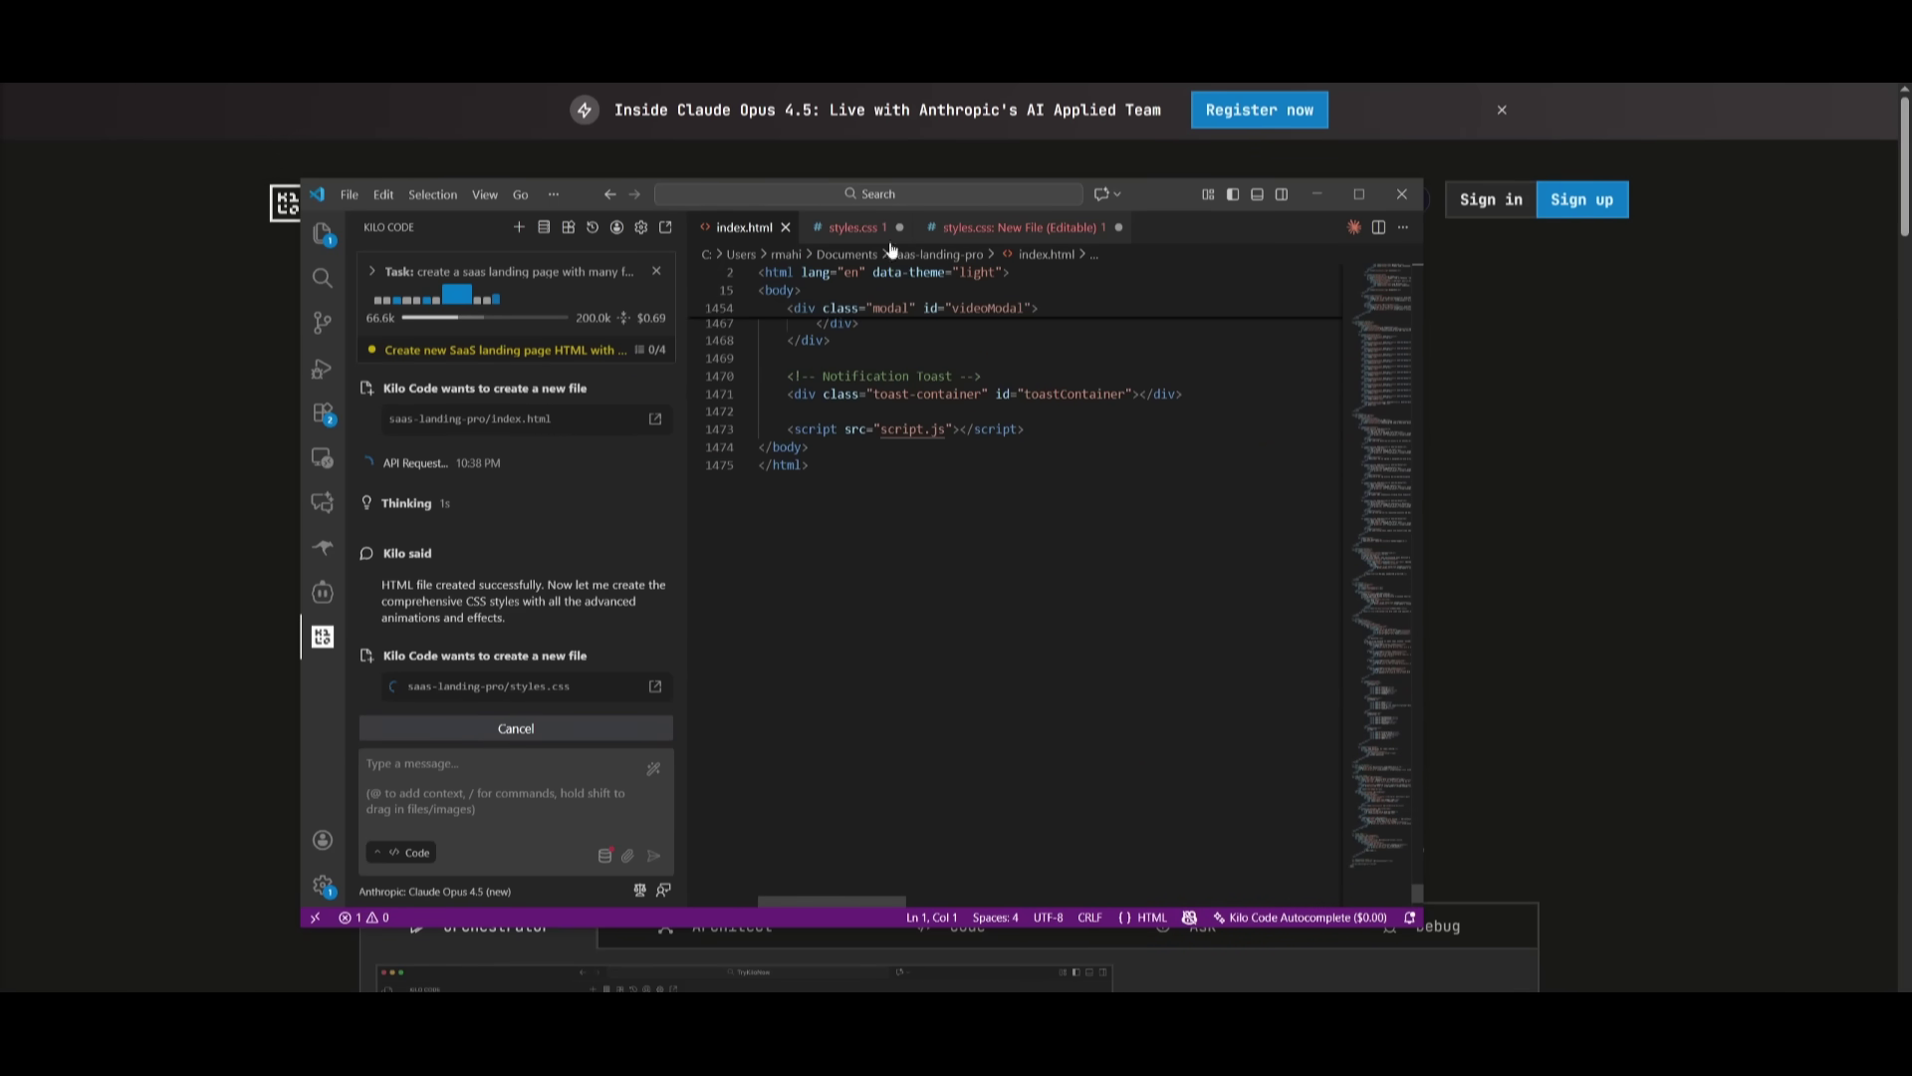
click(839, 229)
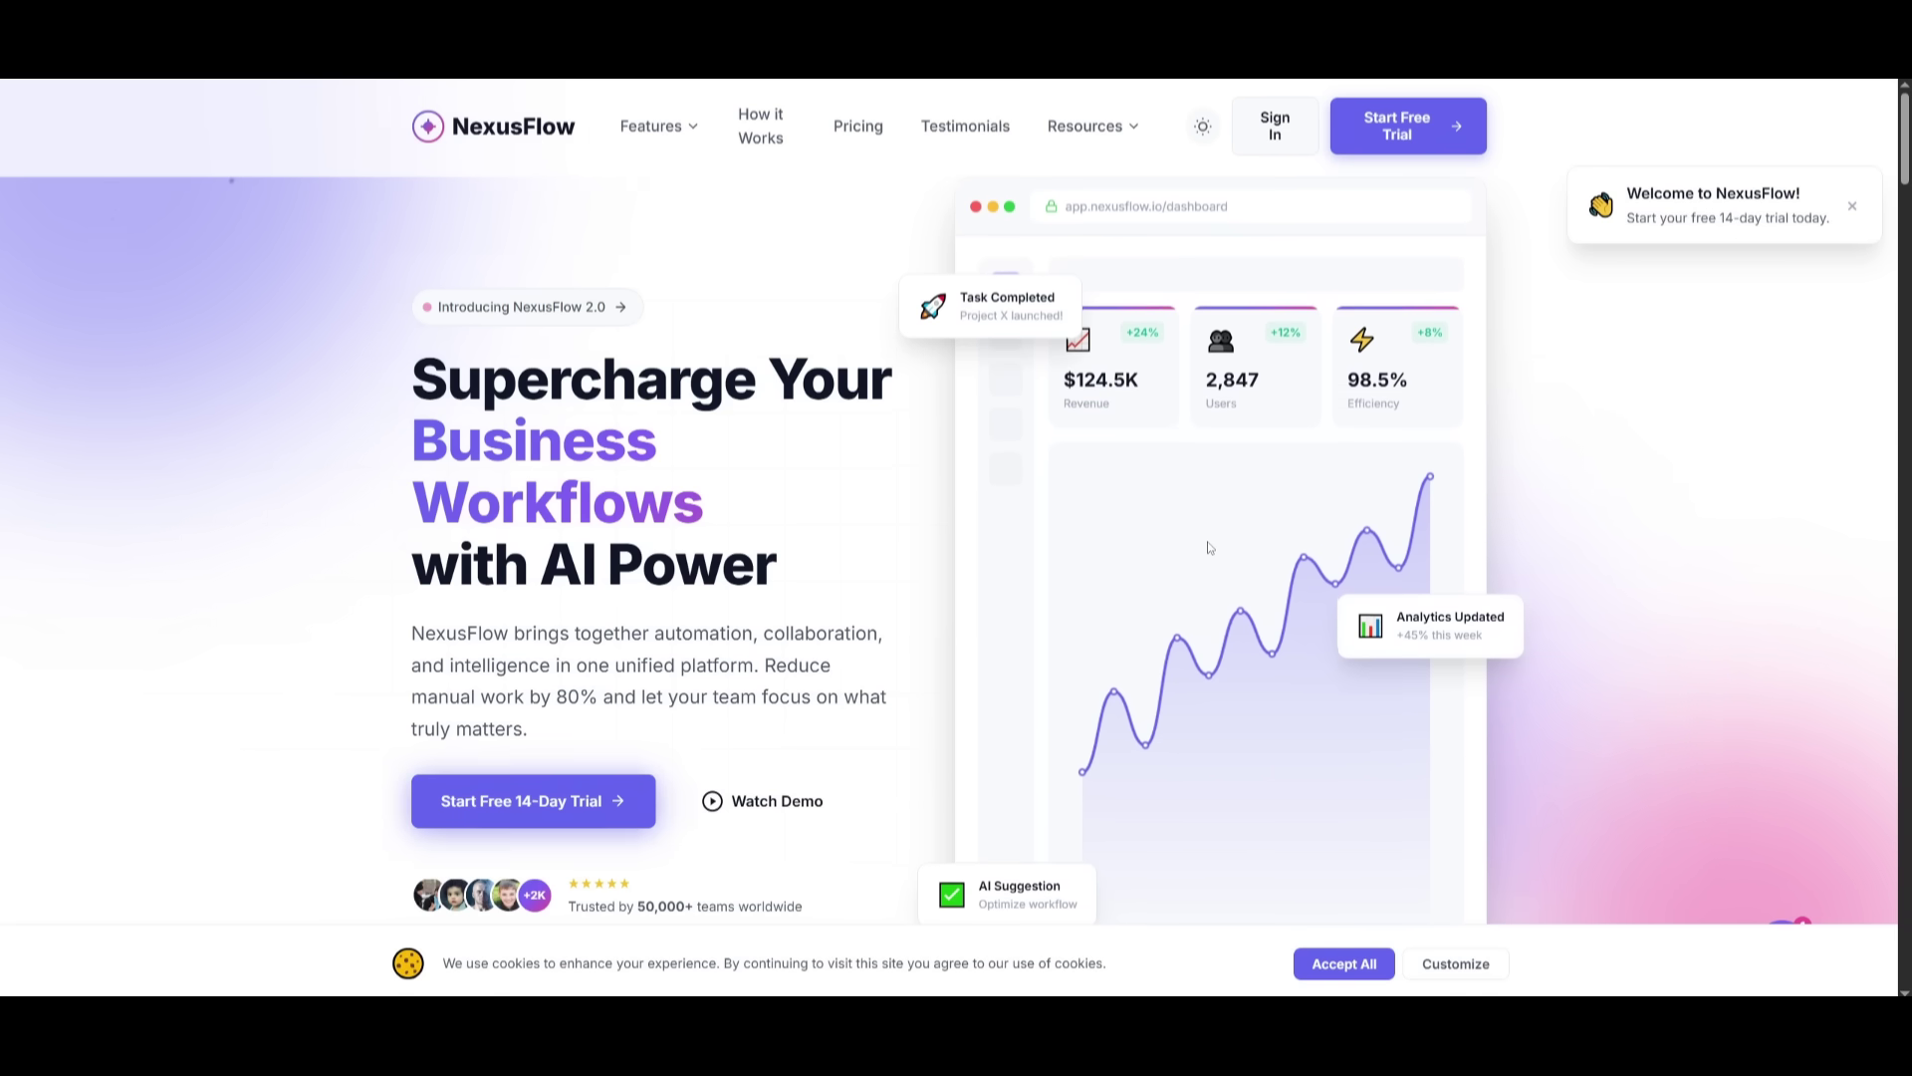
- Accept the landing page cookies and scroll down to the features section
click(1350, 972)
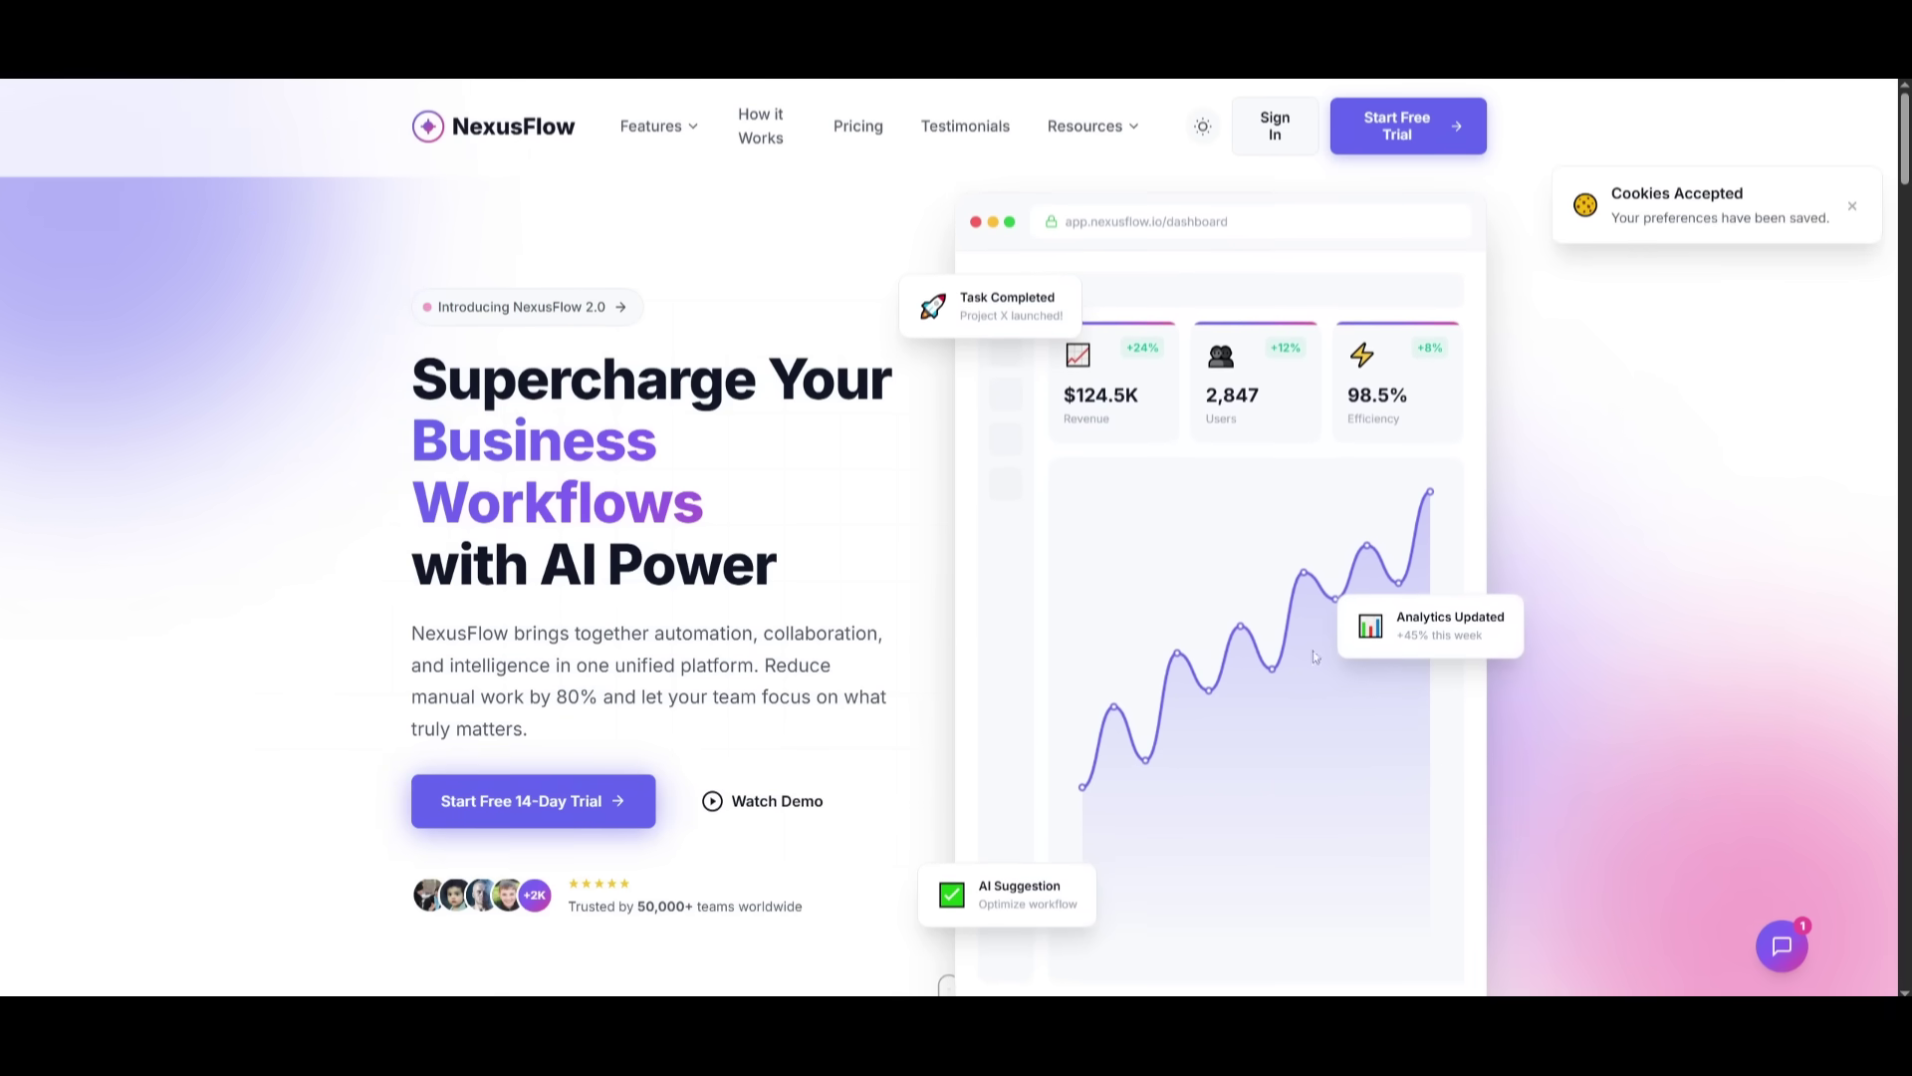
scroll(1209, 454, down, 5)
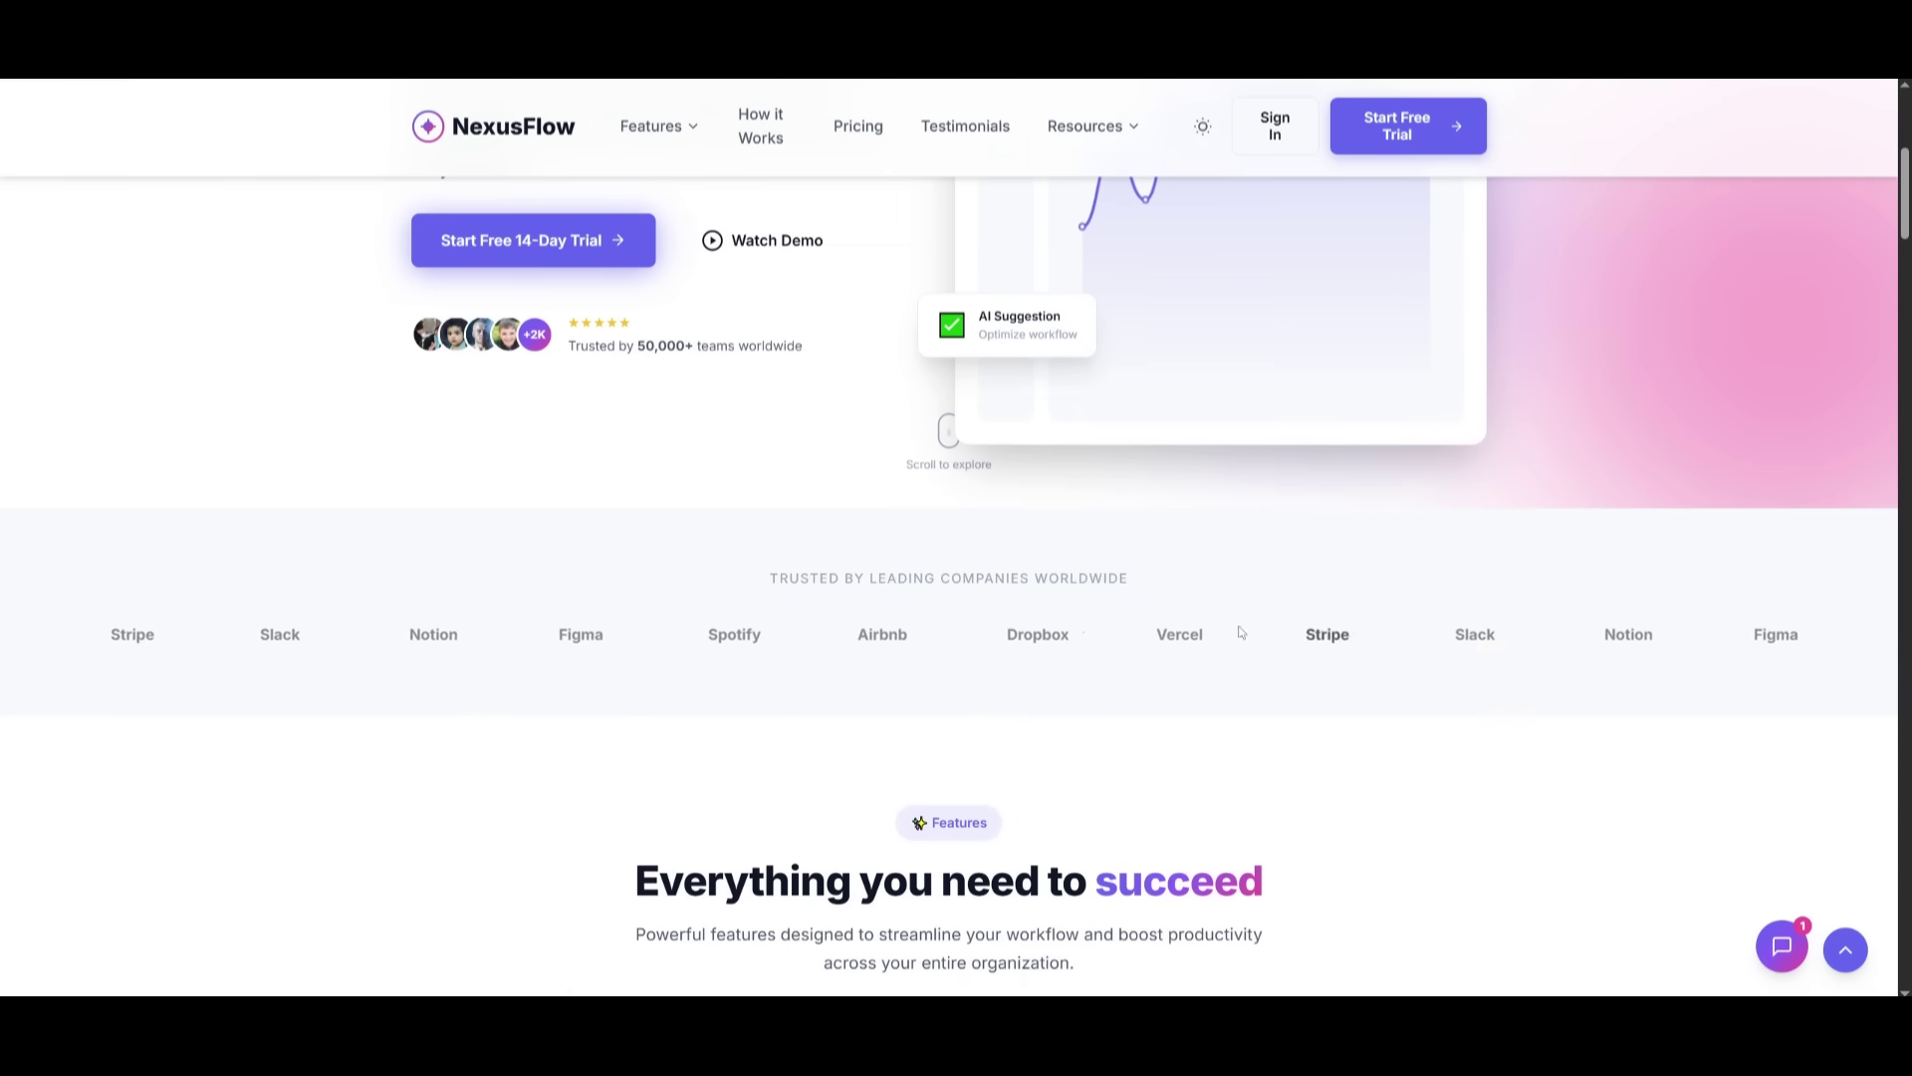
scroll(843, 649, down, 4)
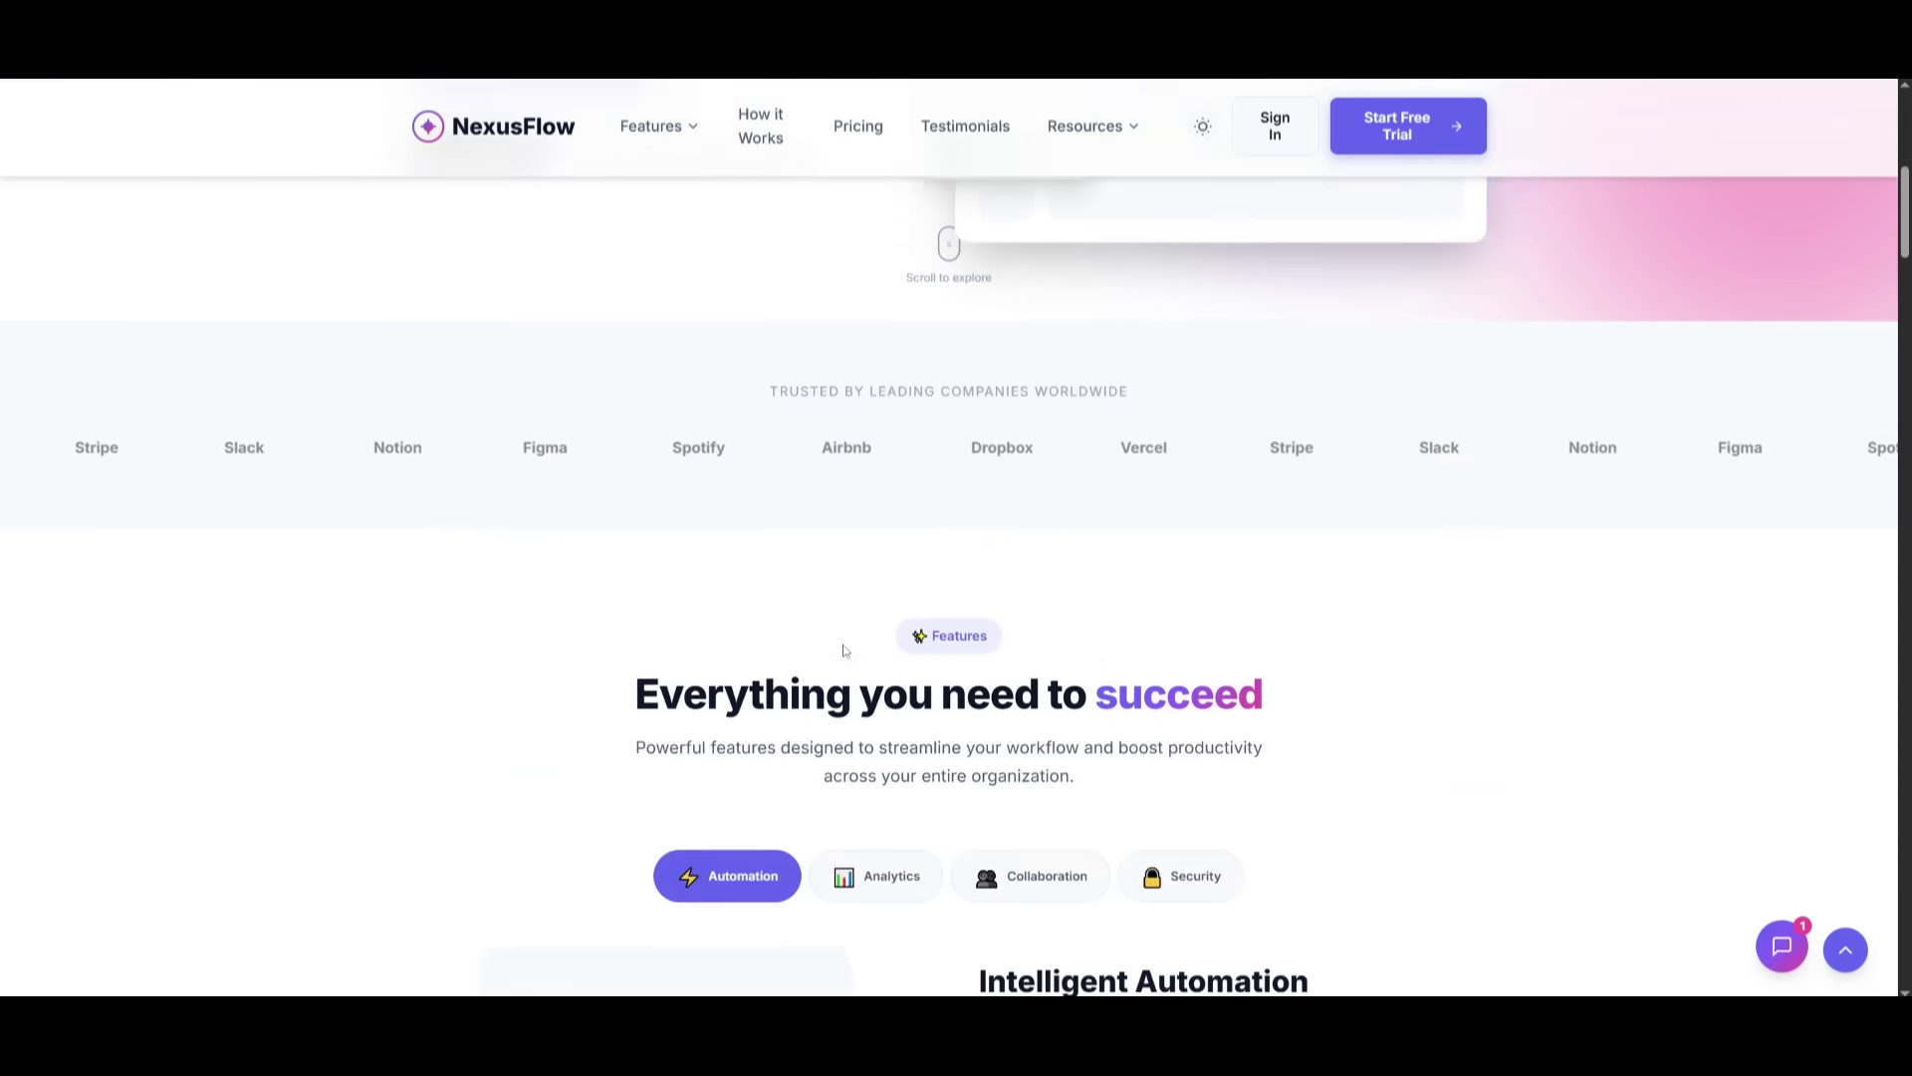
- Cycle through the Analytics, Collaboration and Security feature tabs, ending on the Analytics details
click(892, 620)
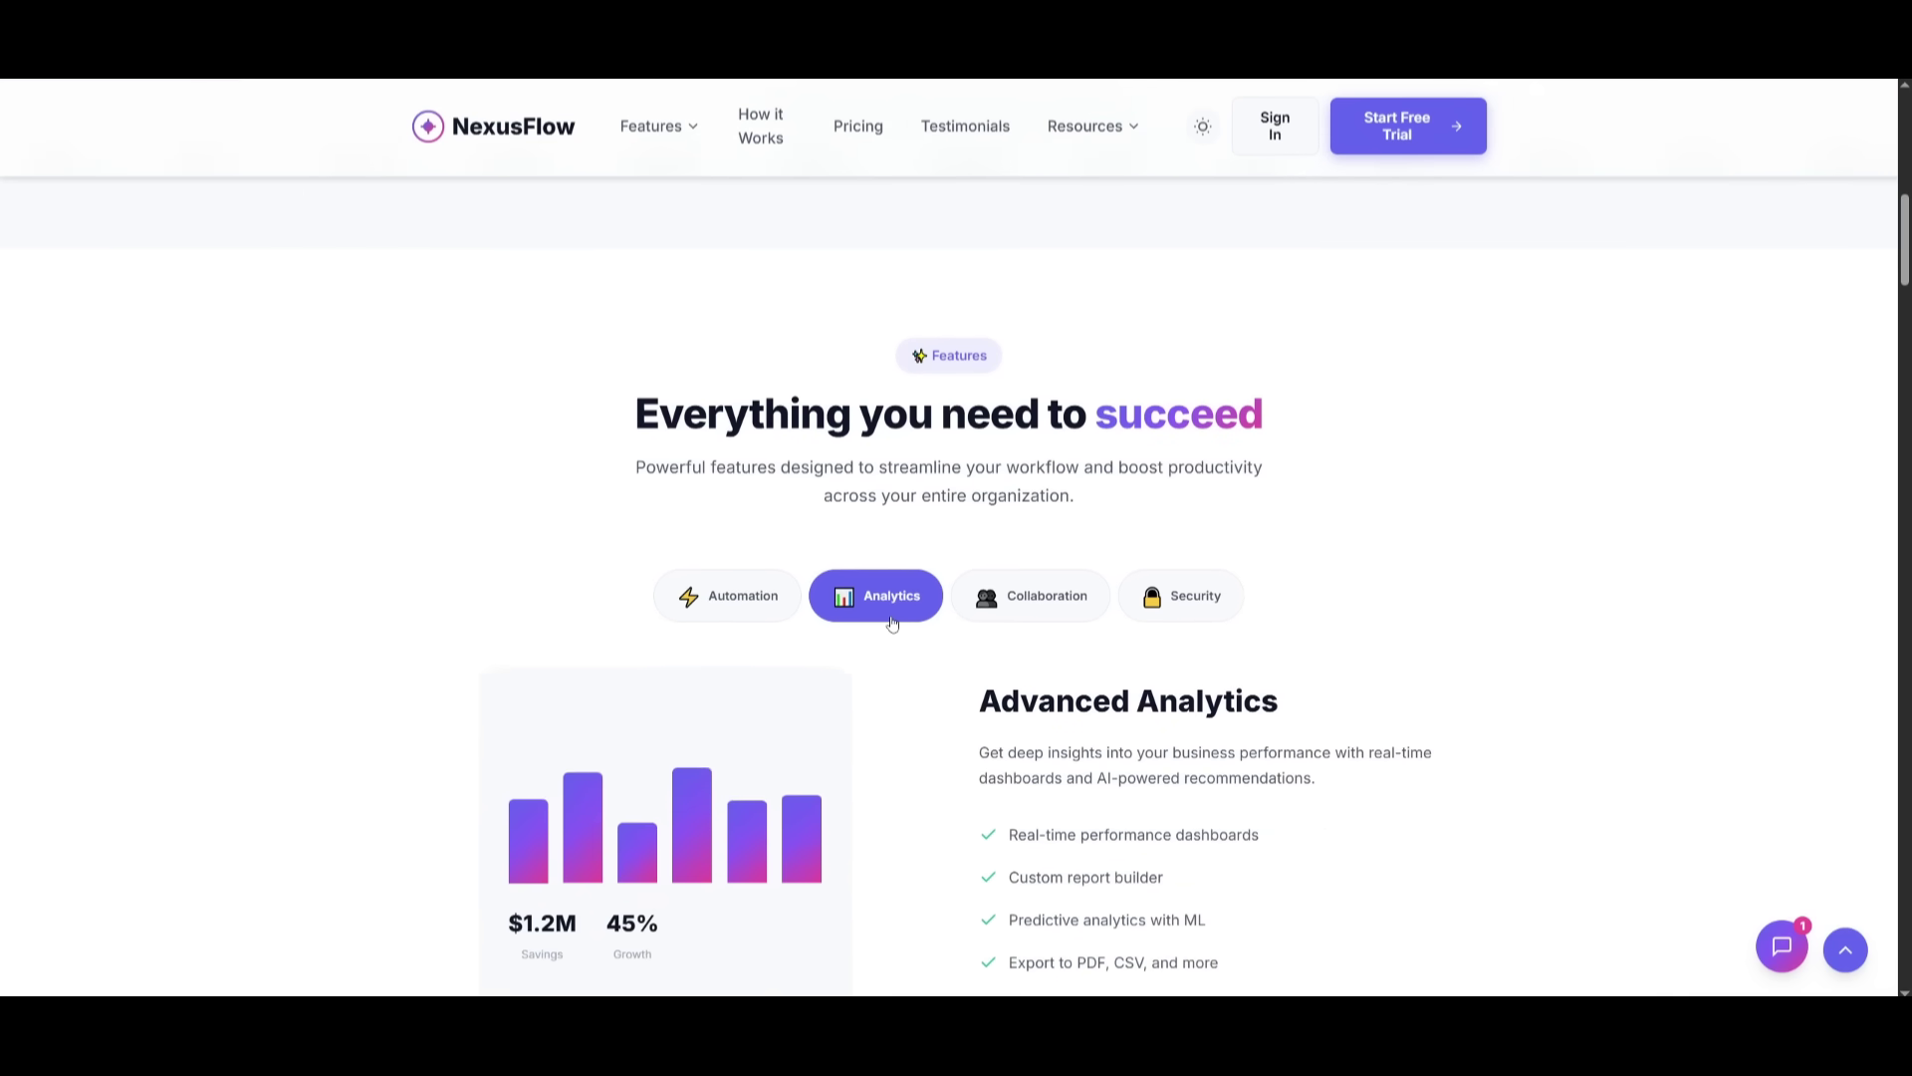
click(1102, 617)
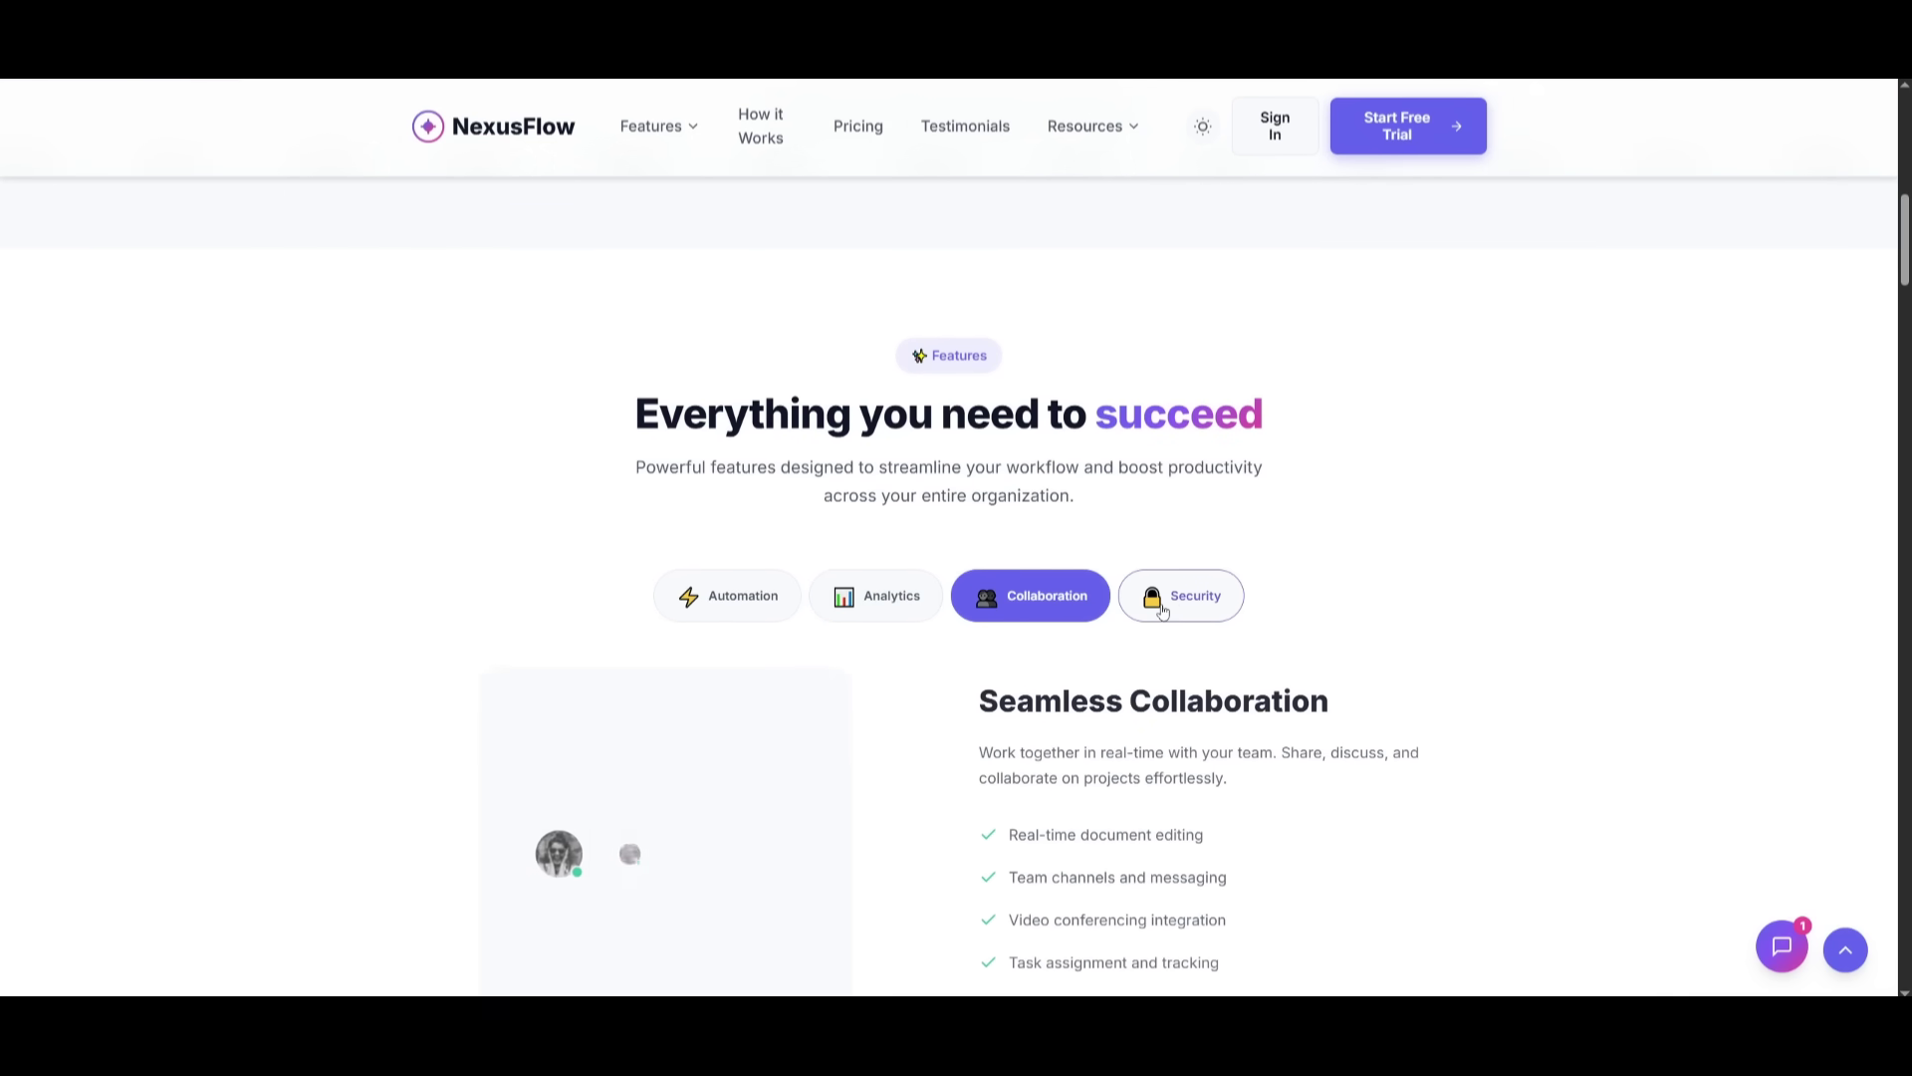
click(1179, 609)
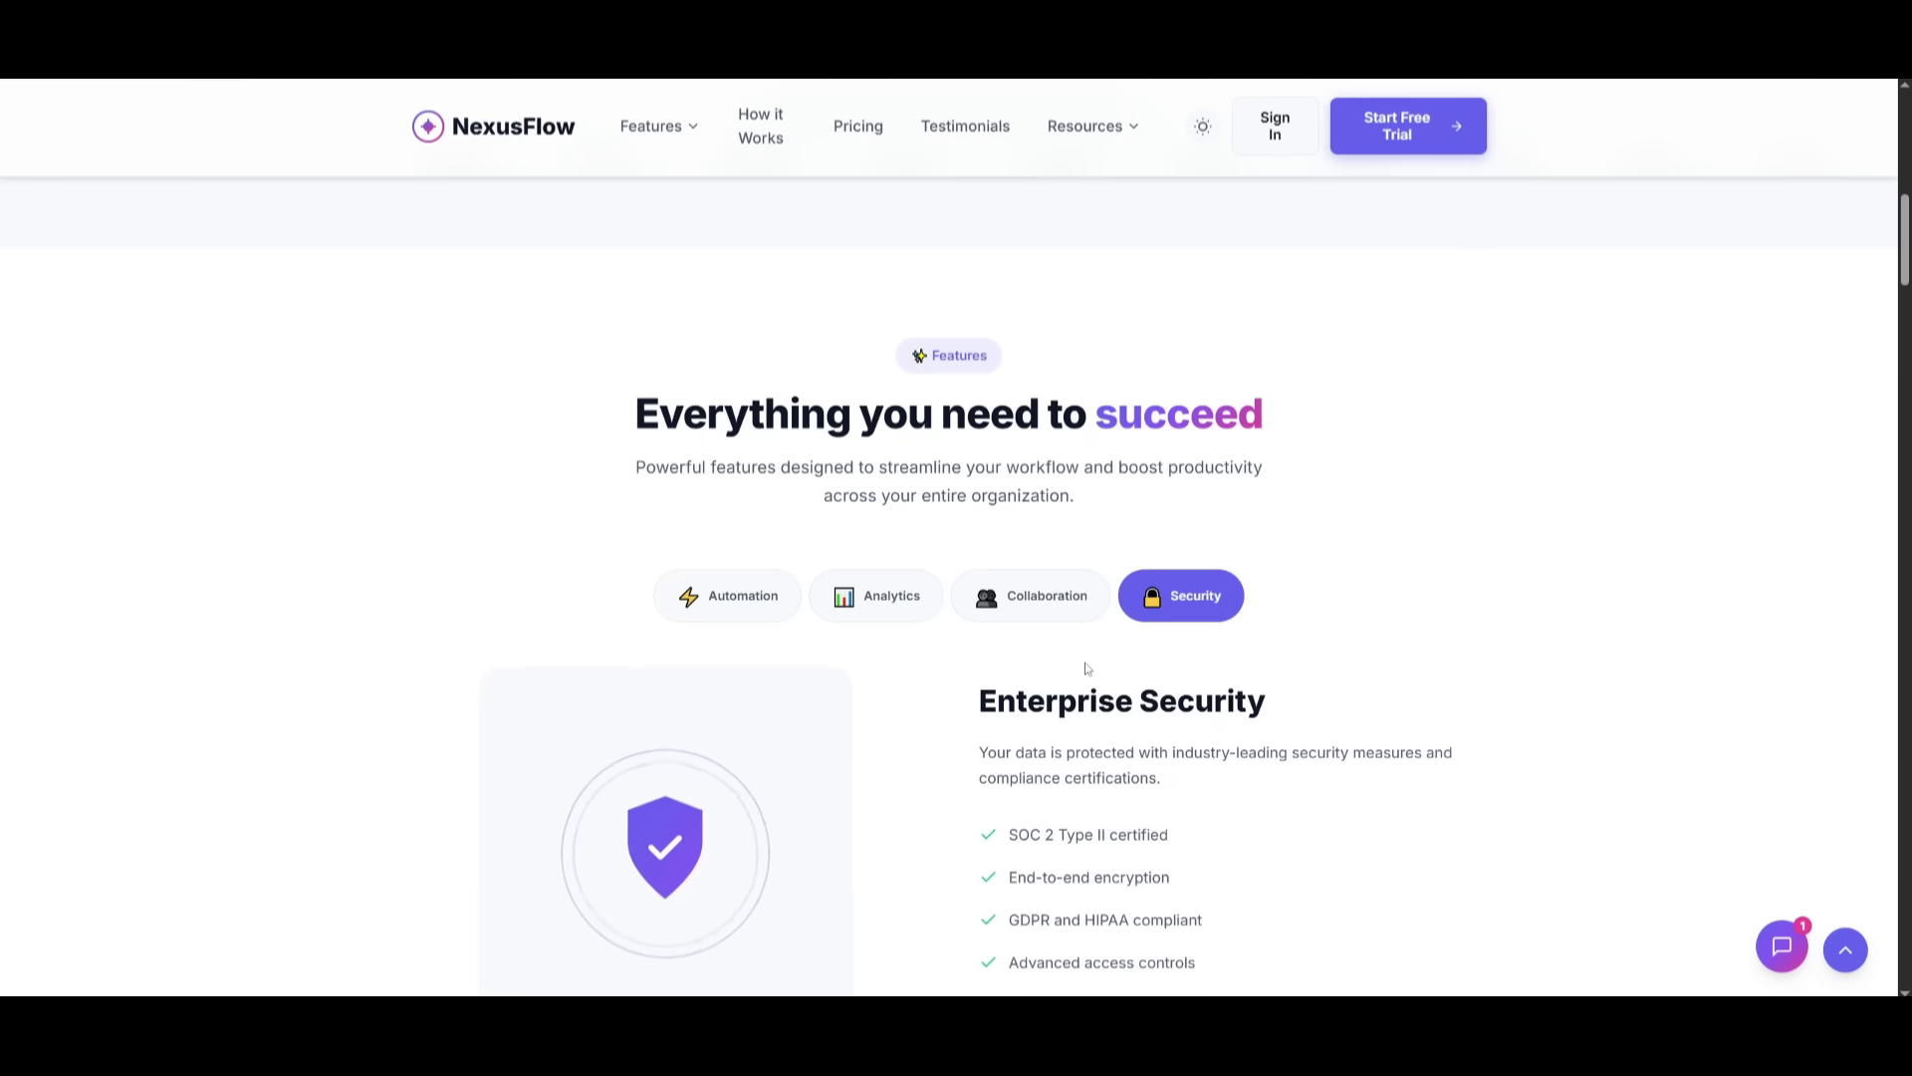
scroll(1085, 670, down, 2)
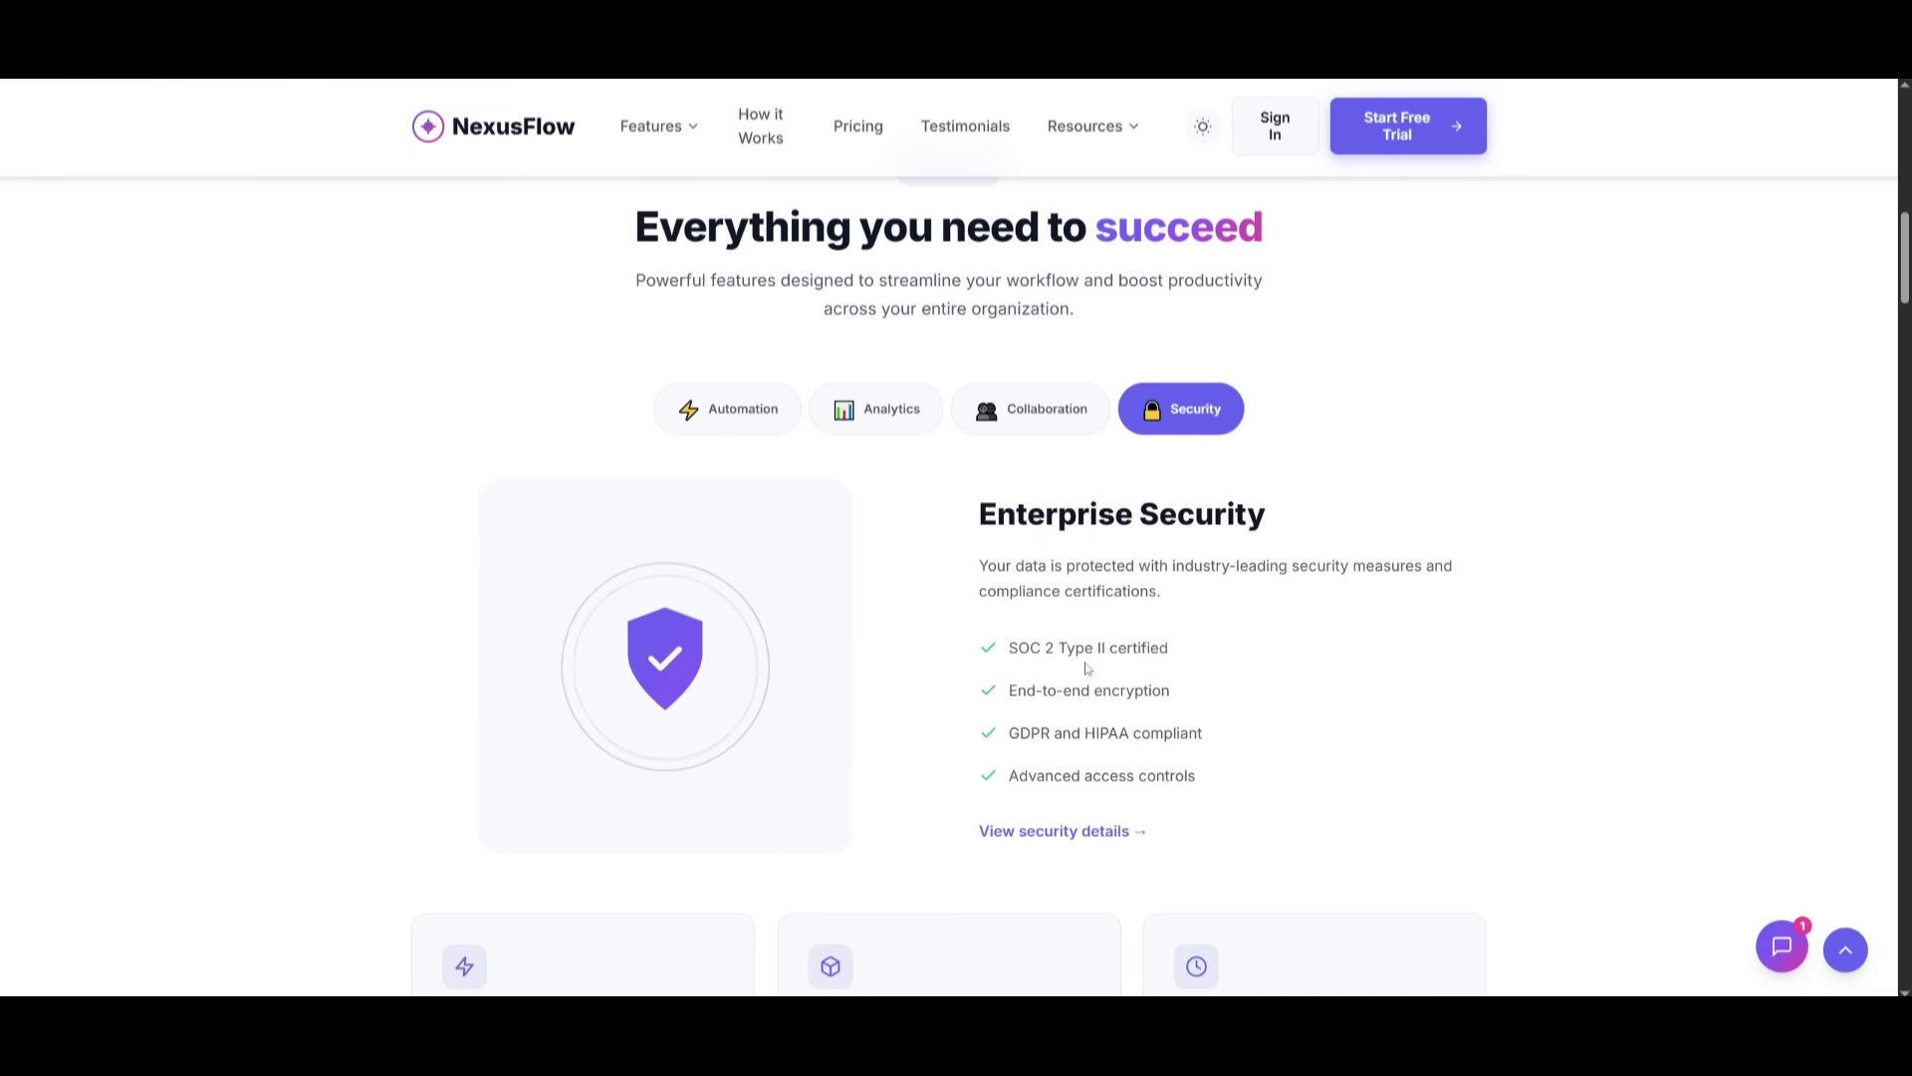
click(997, 414)
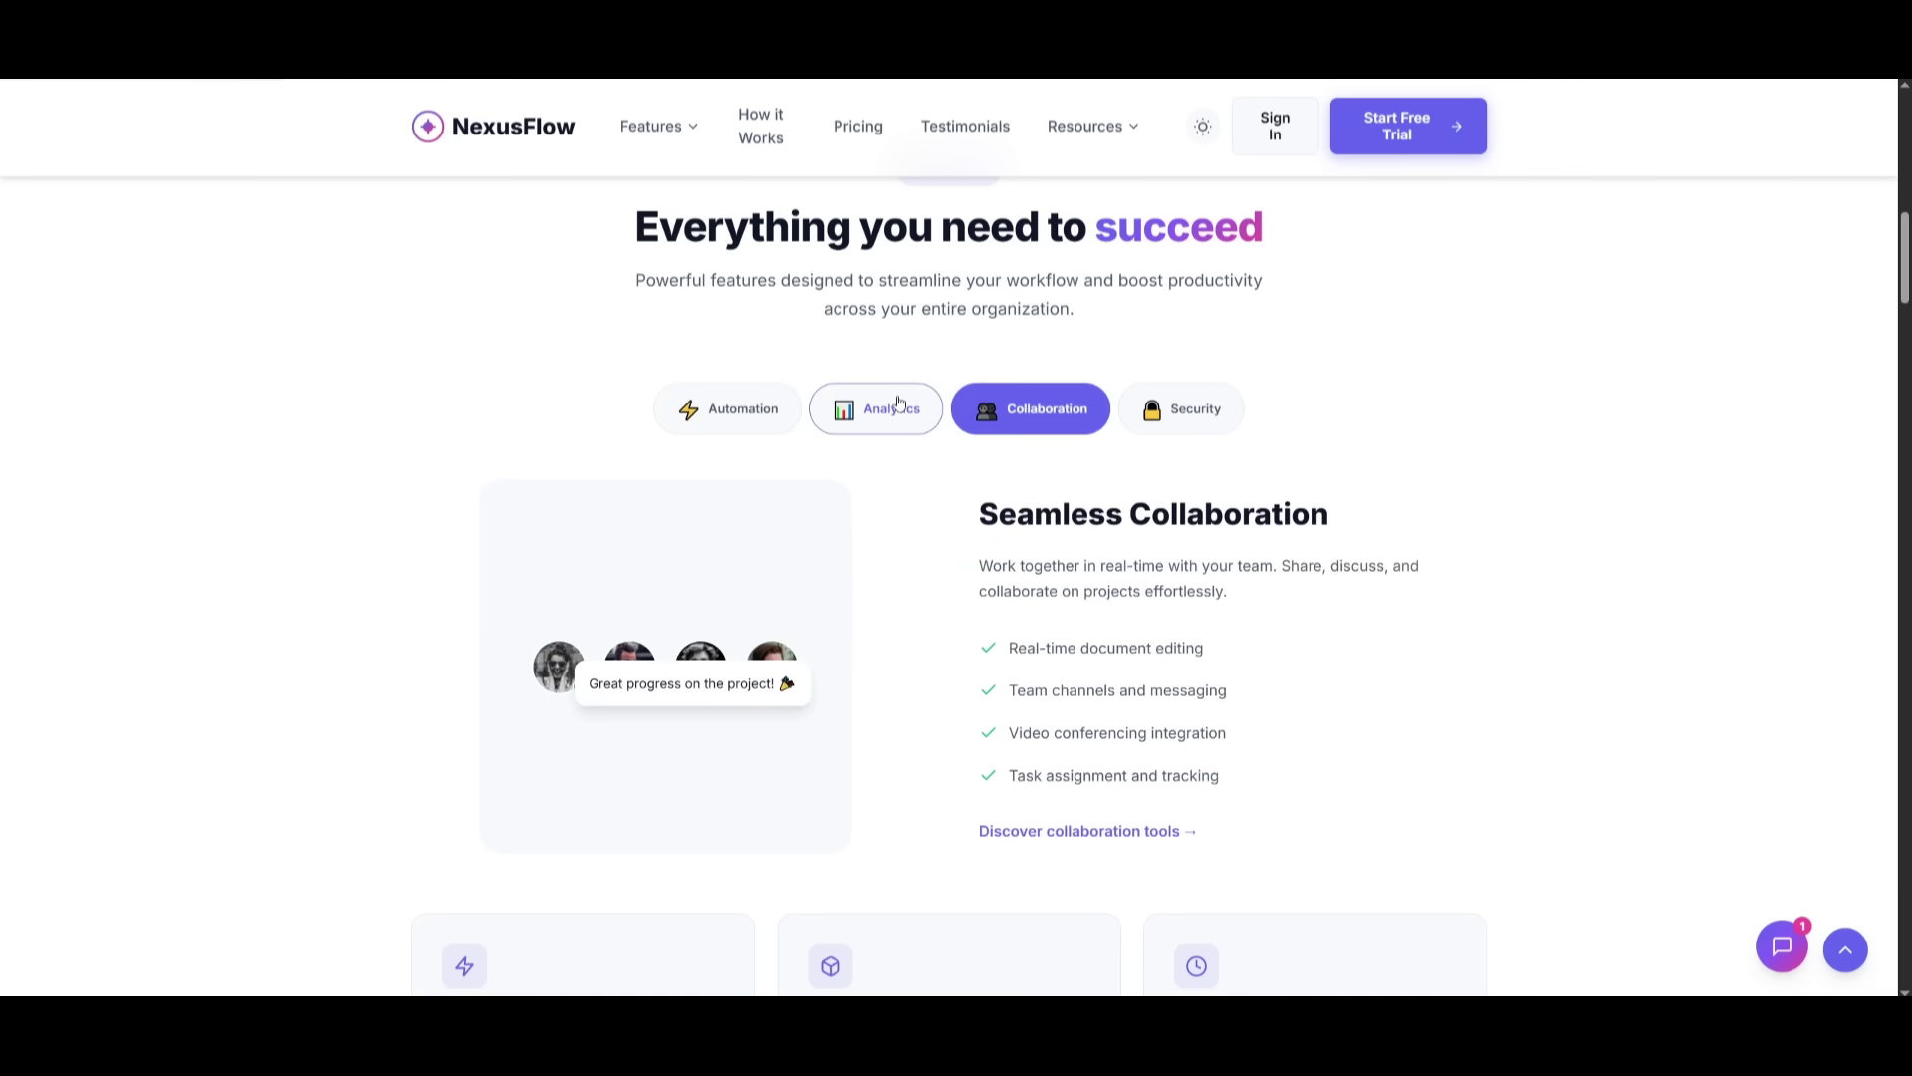
click(900, 403)
- Show the Intelligent Automation details, then scroll down through testimonials, integrations and pricing
click(742, 416)
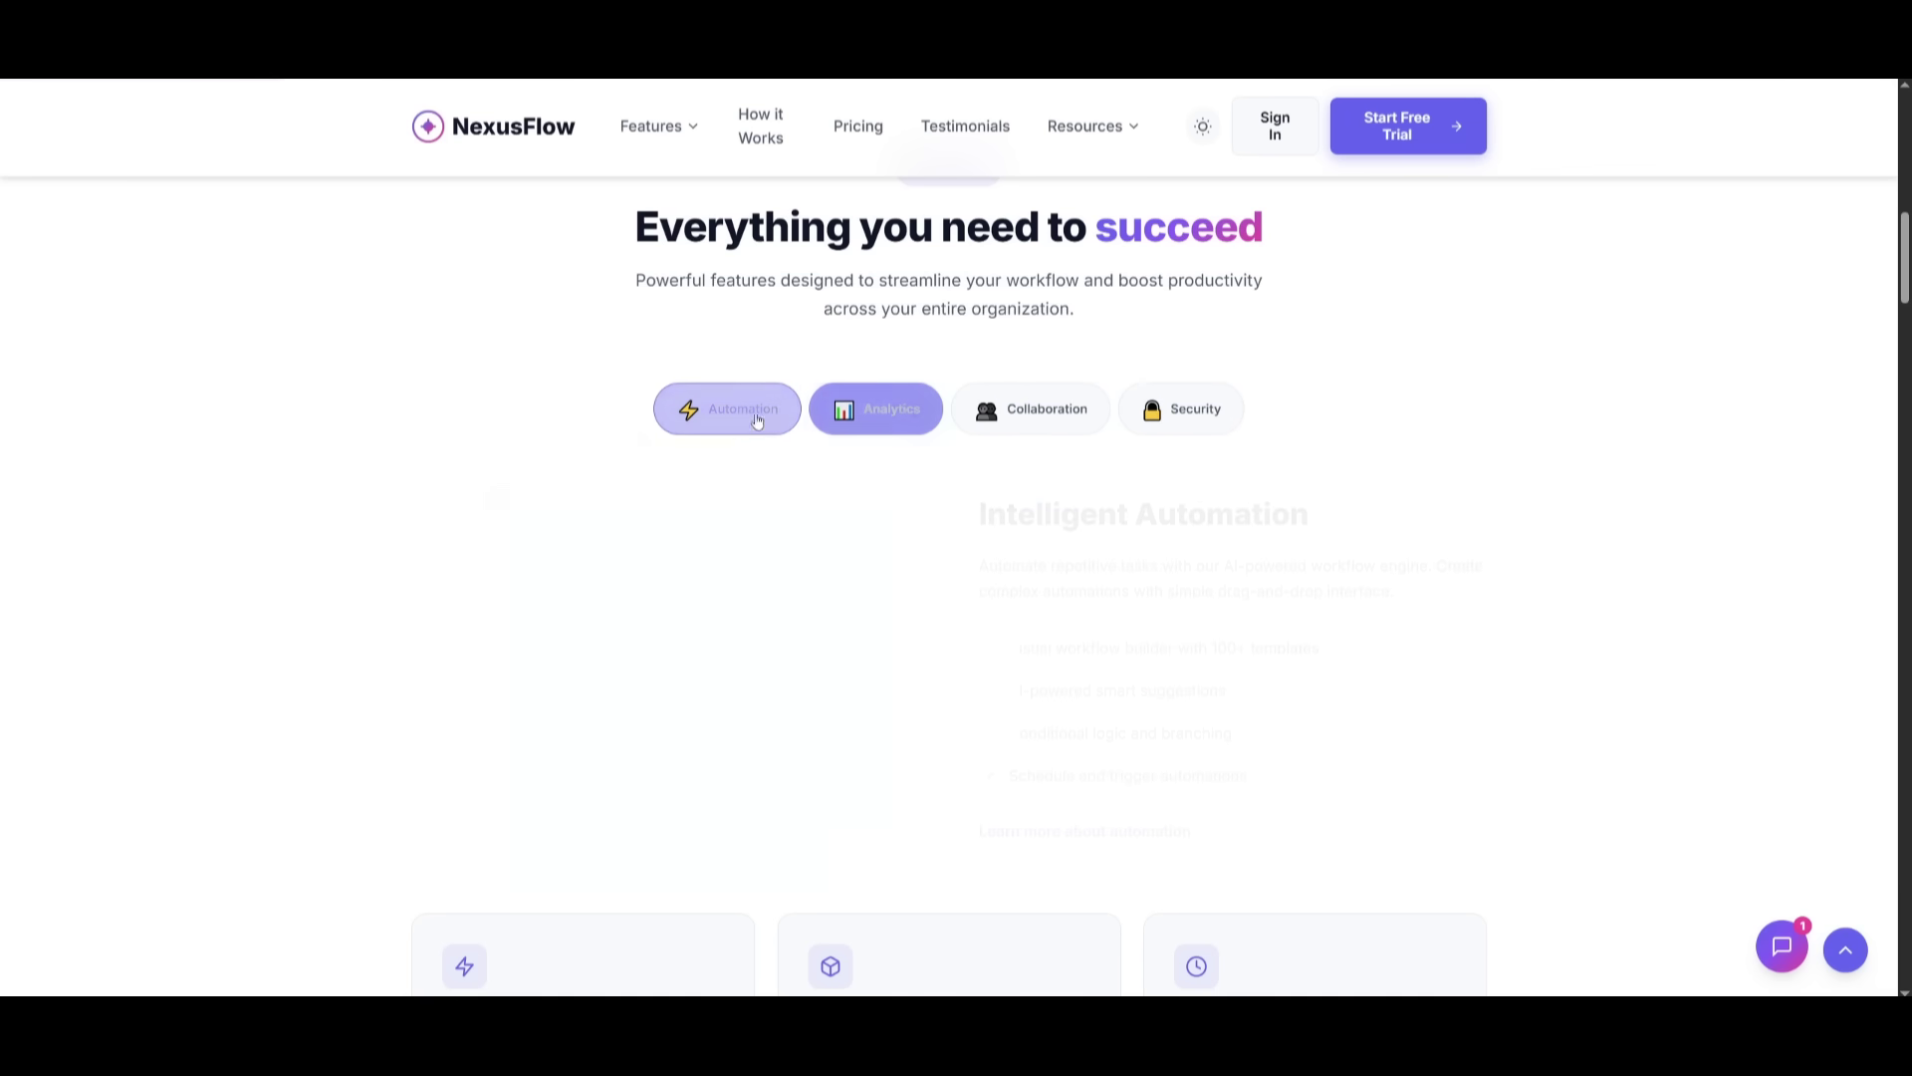
scroll(734, 623, down, 8)
scroll(817, 538, down, 1)
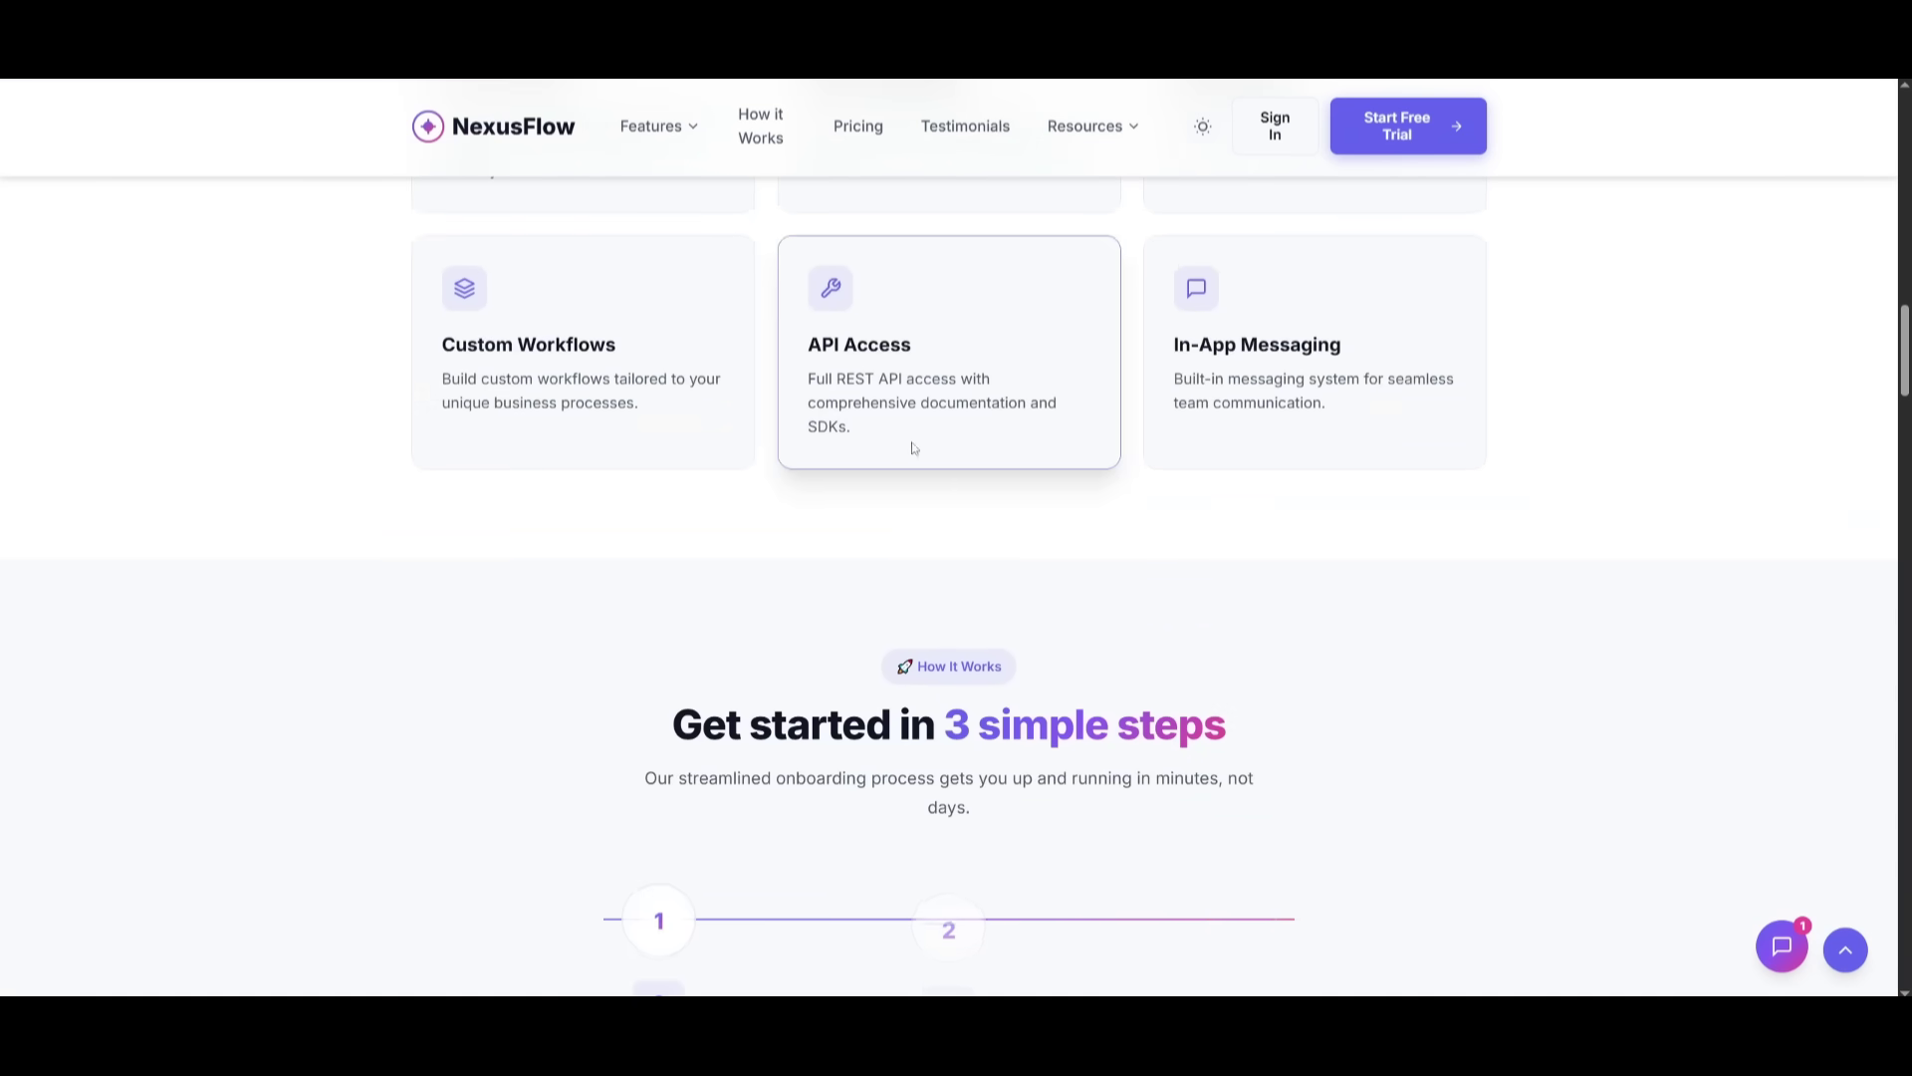
scroll(999, 635, down, 3)
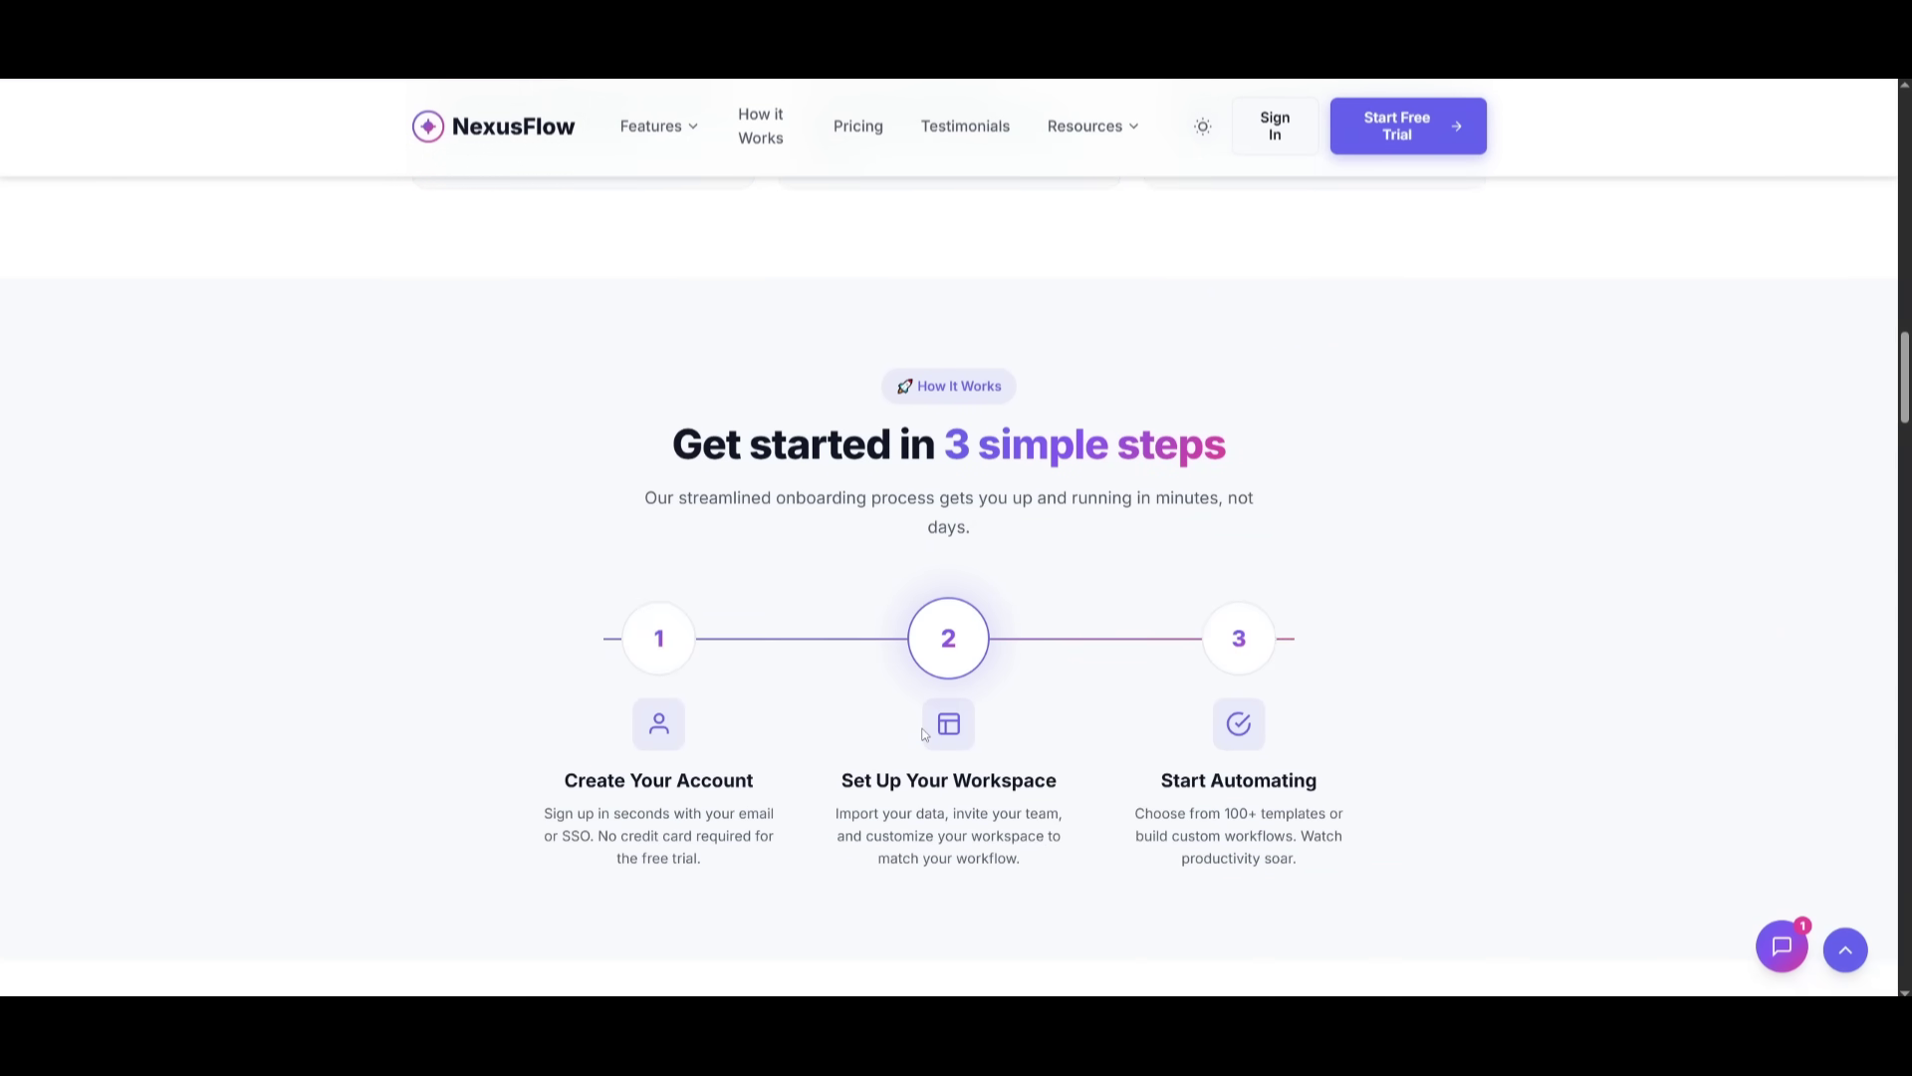
scroll(1032, 708, down, 4)
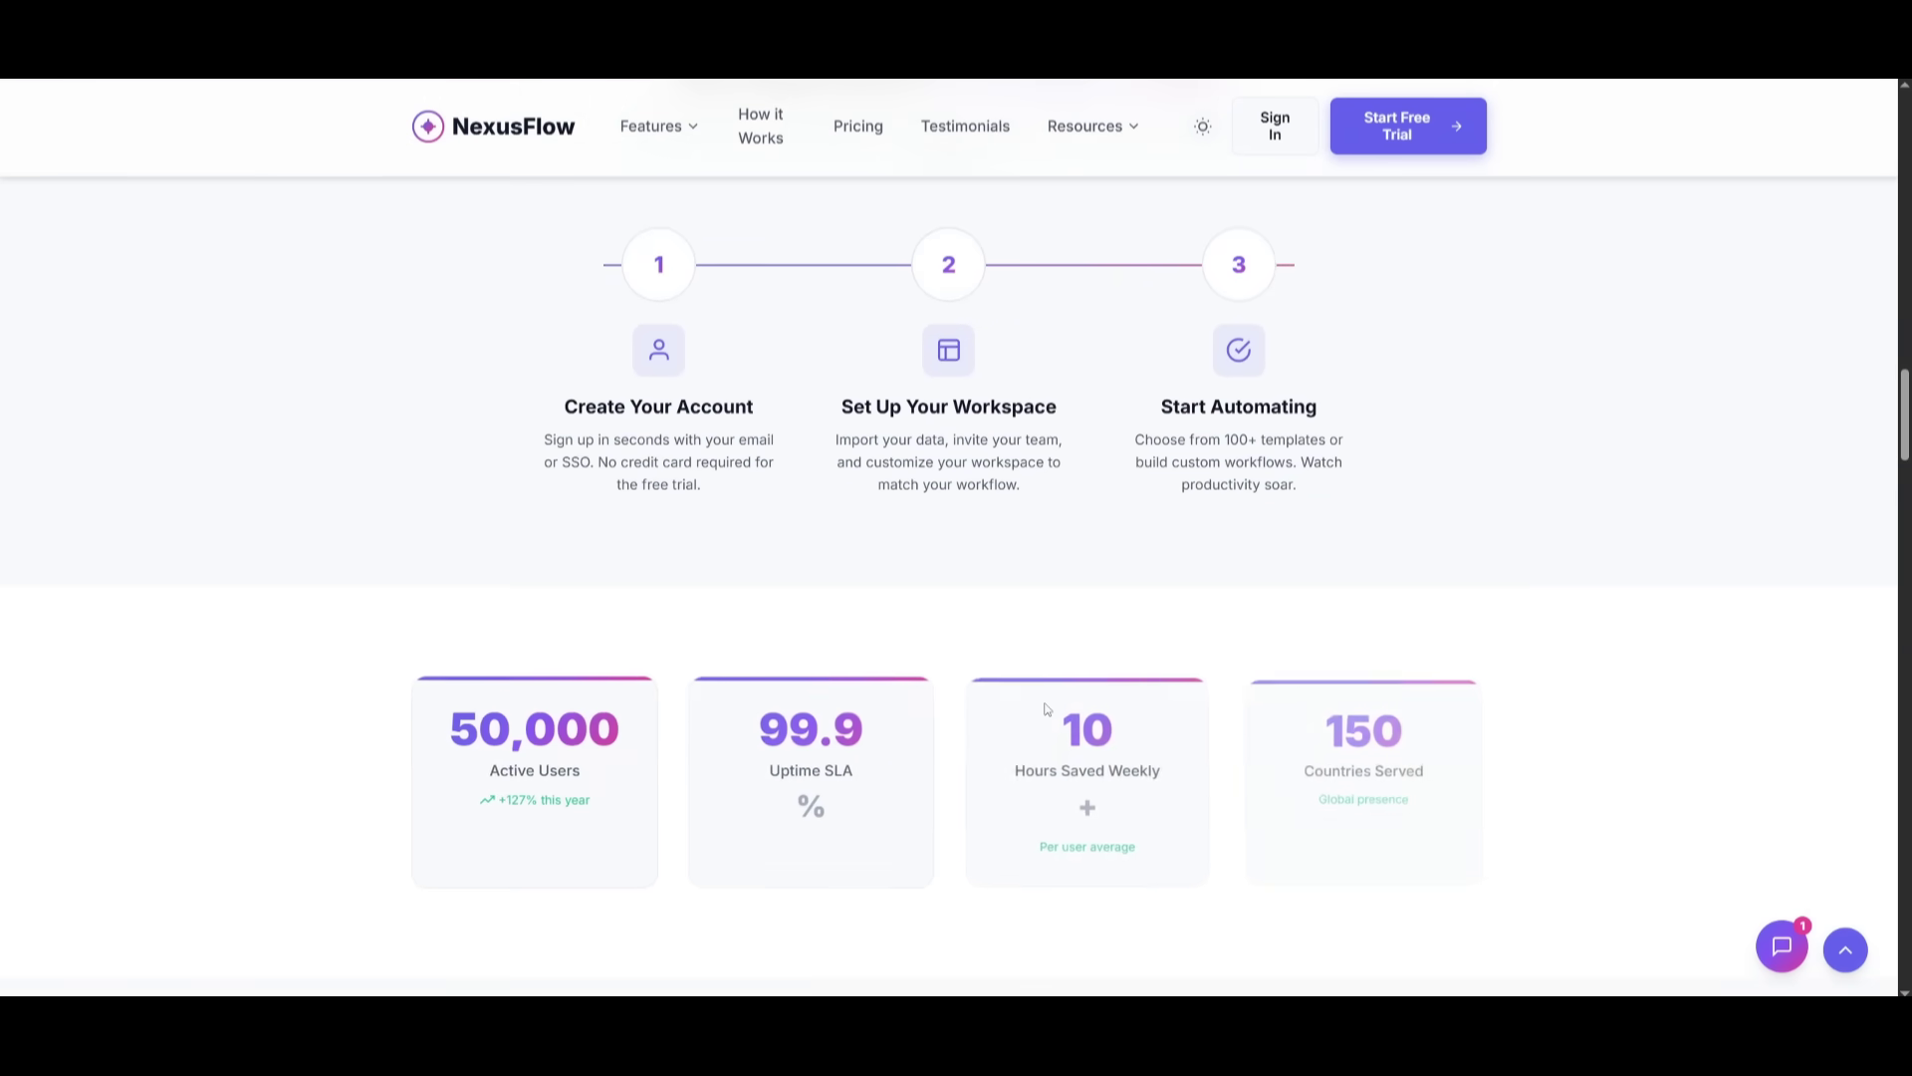
scroll(870, 732, down, 2)
scroll(1014, 618, down, 5)
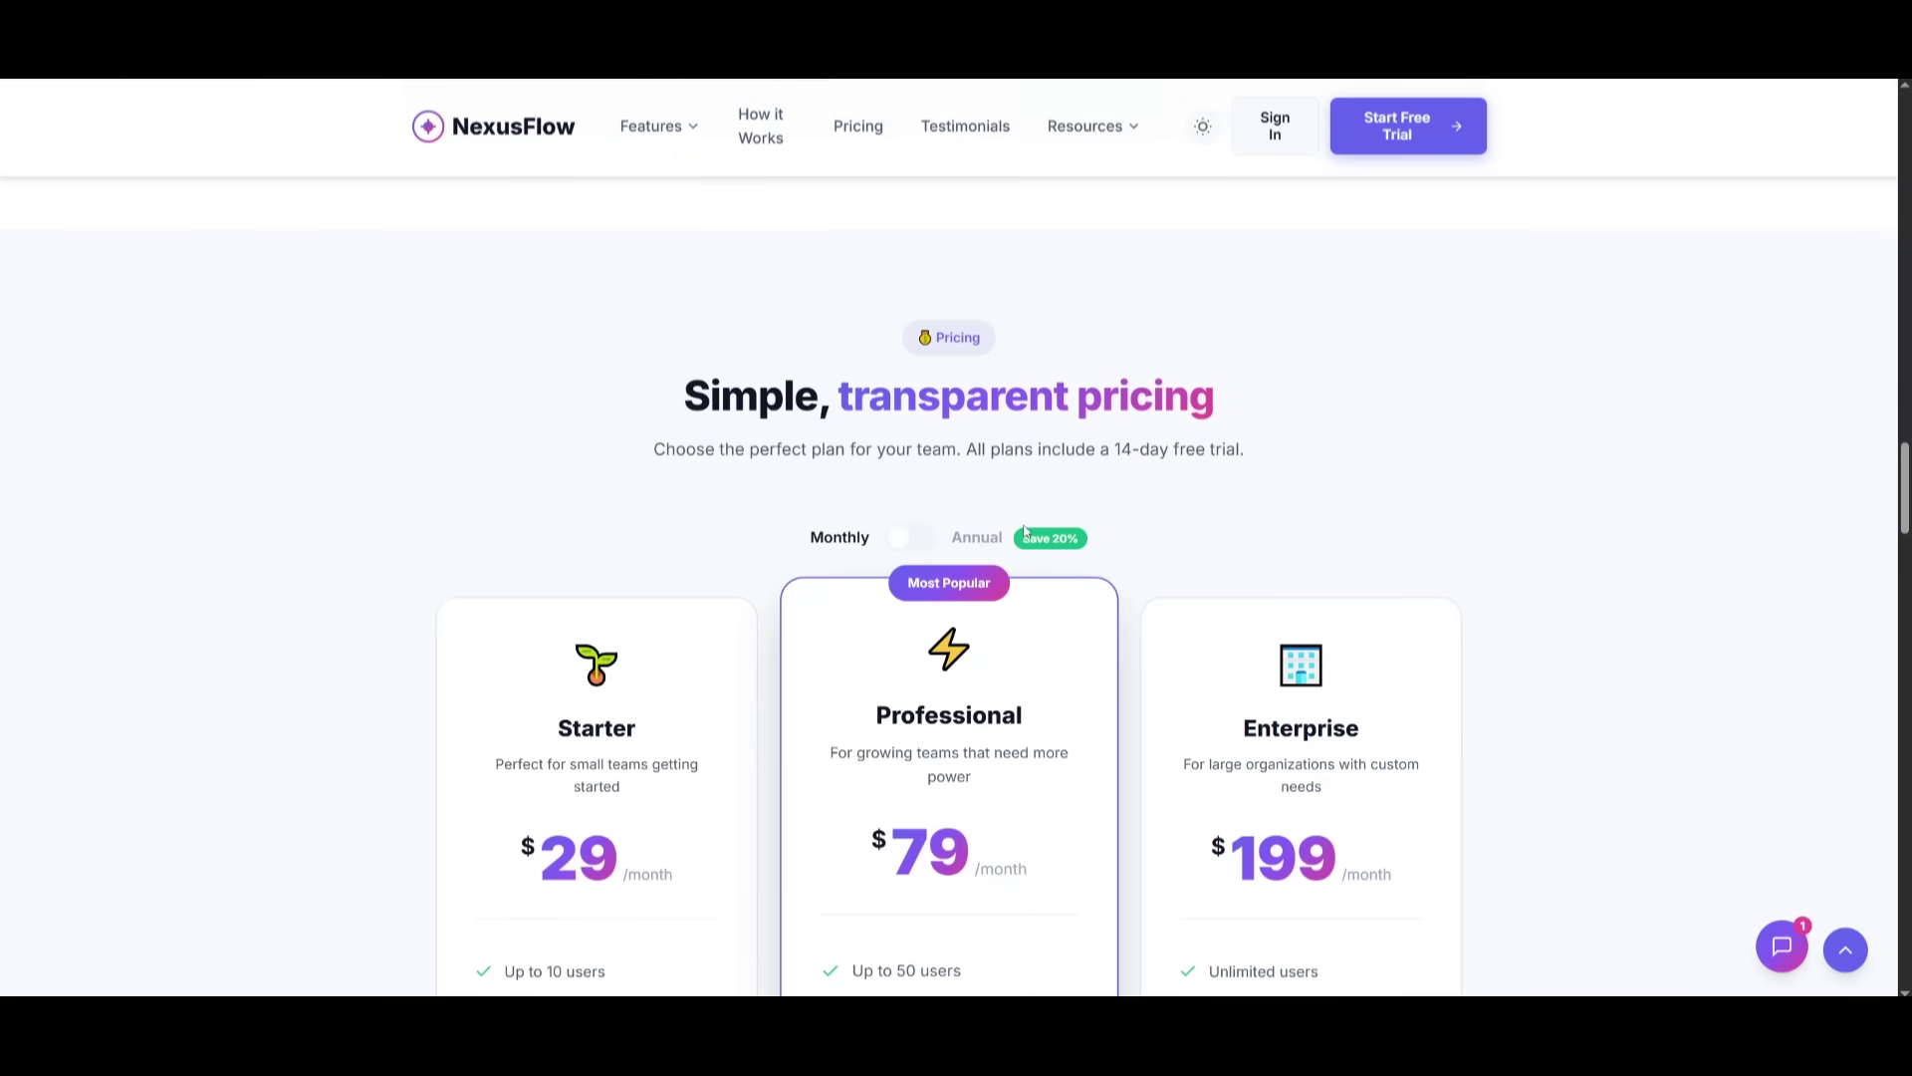
scroll(926, 498, down, 15)
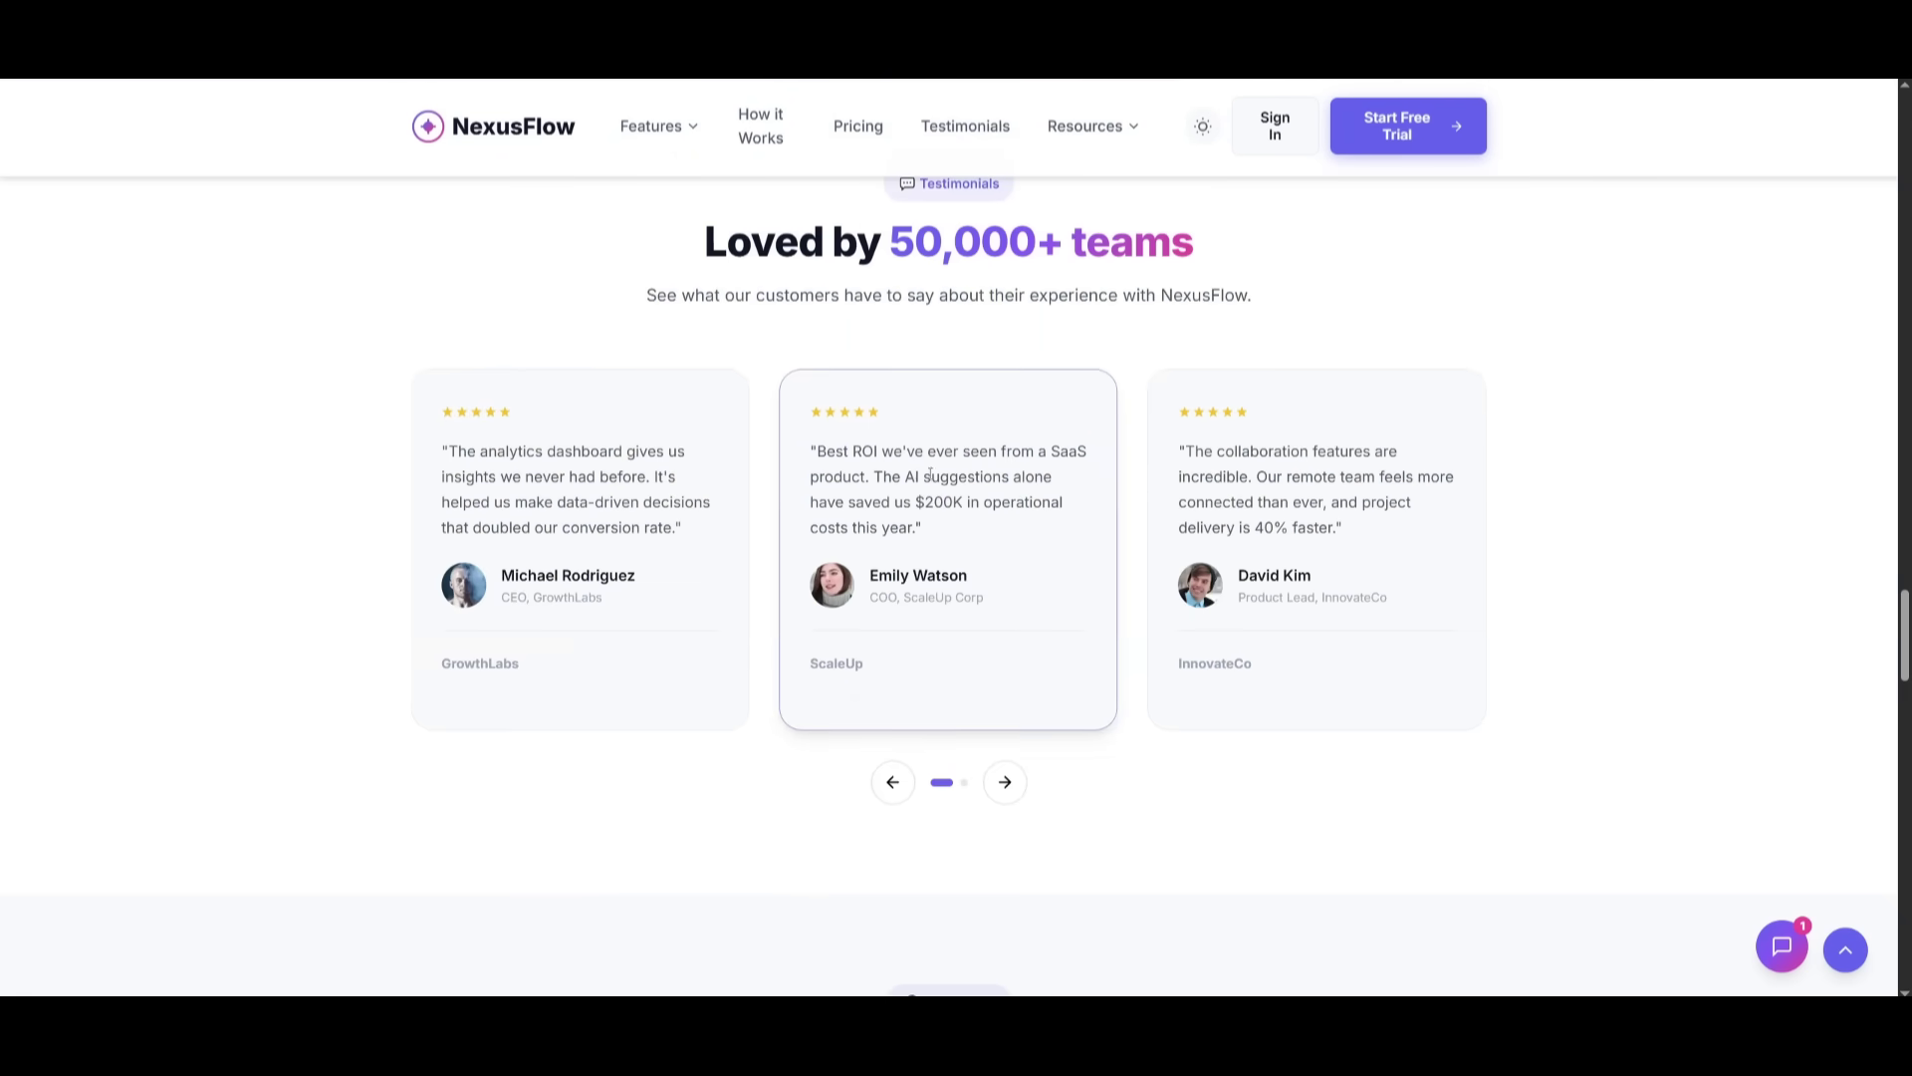
scroll(902, 469, down, 5)
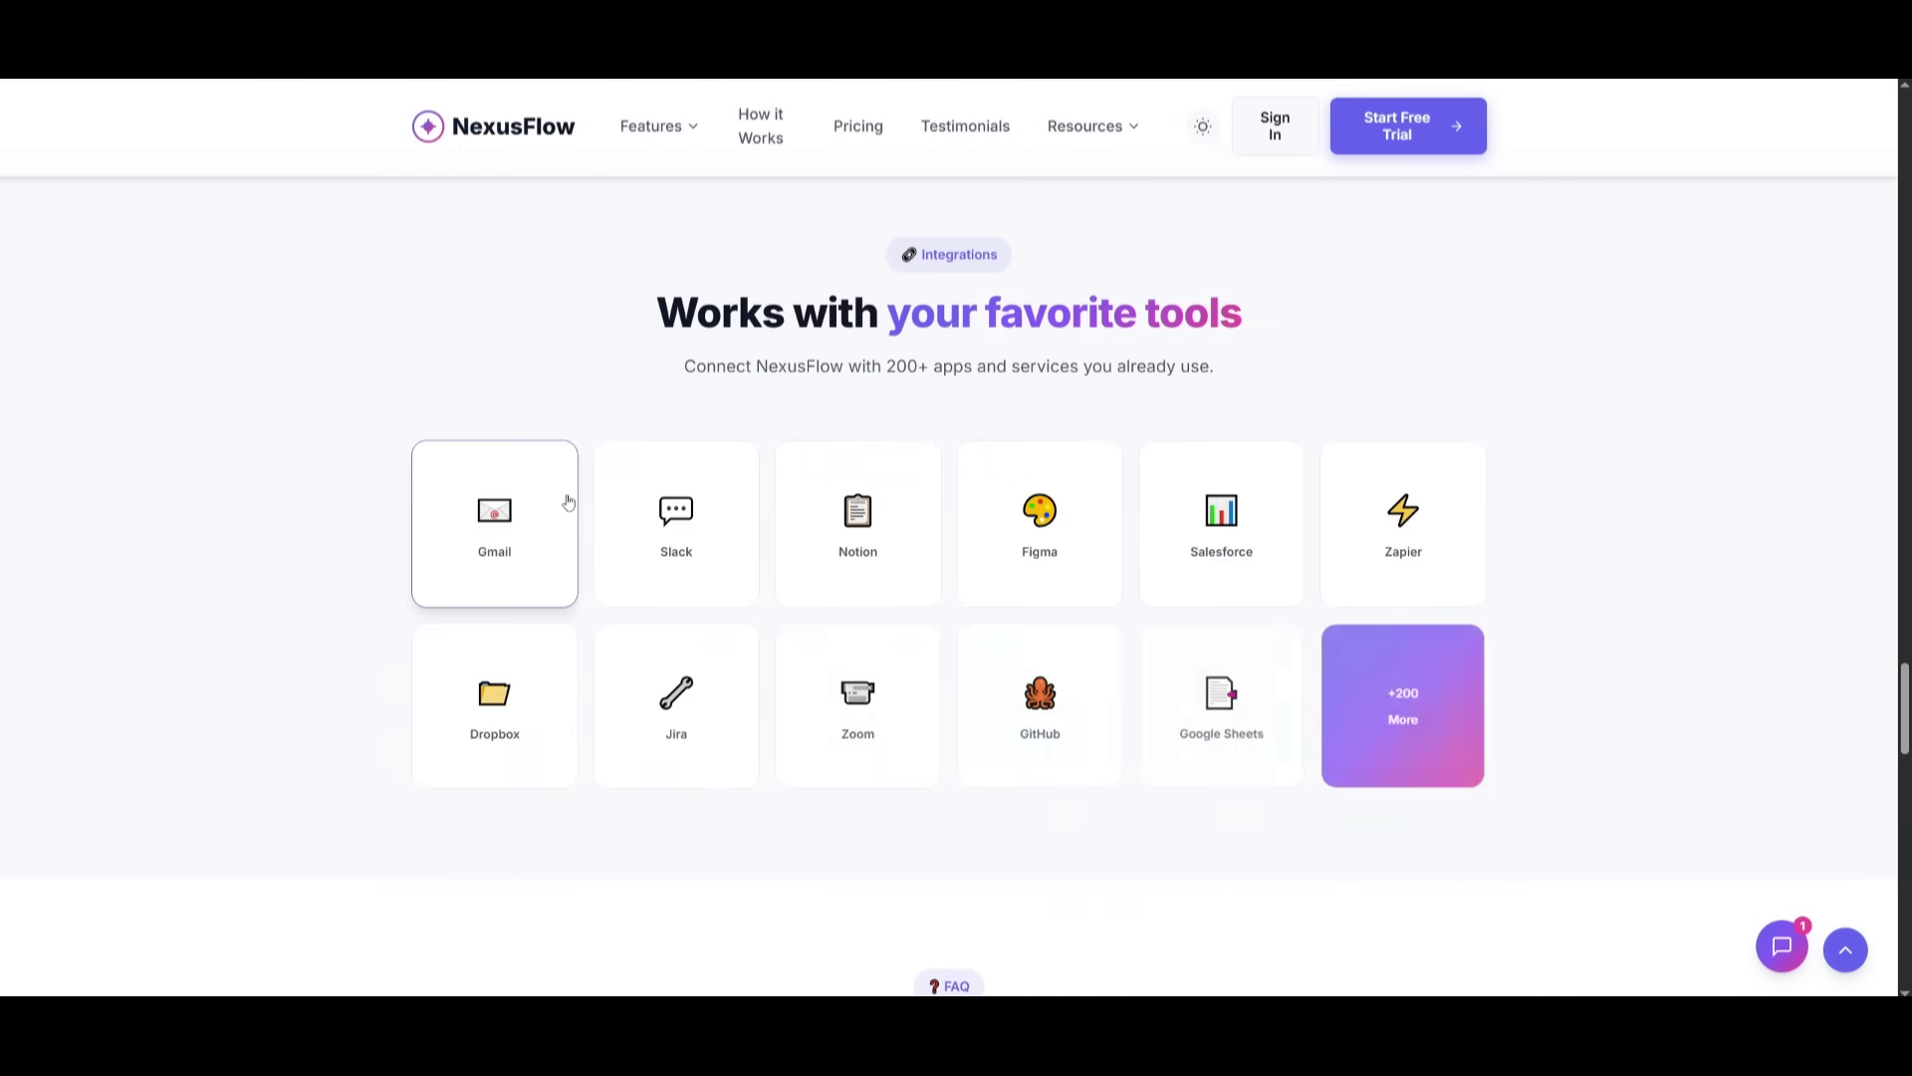
scroll(909, 633, down, 5)
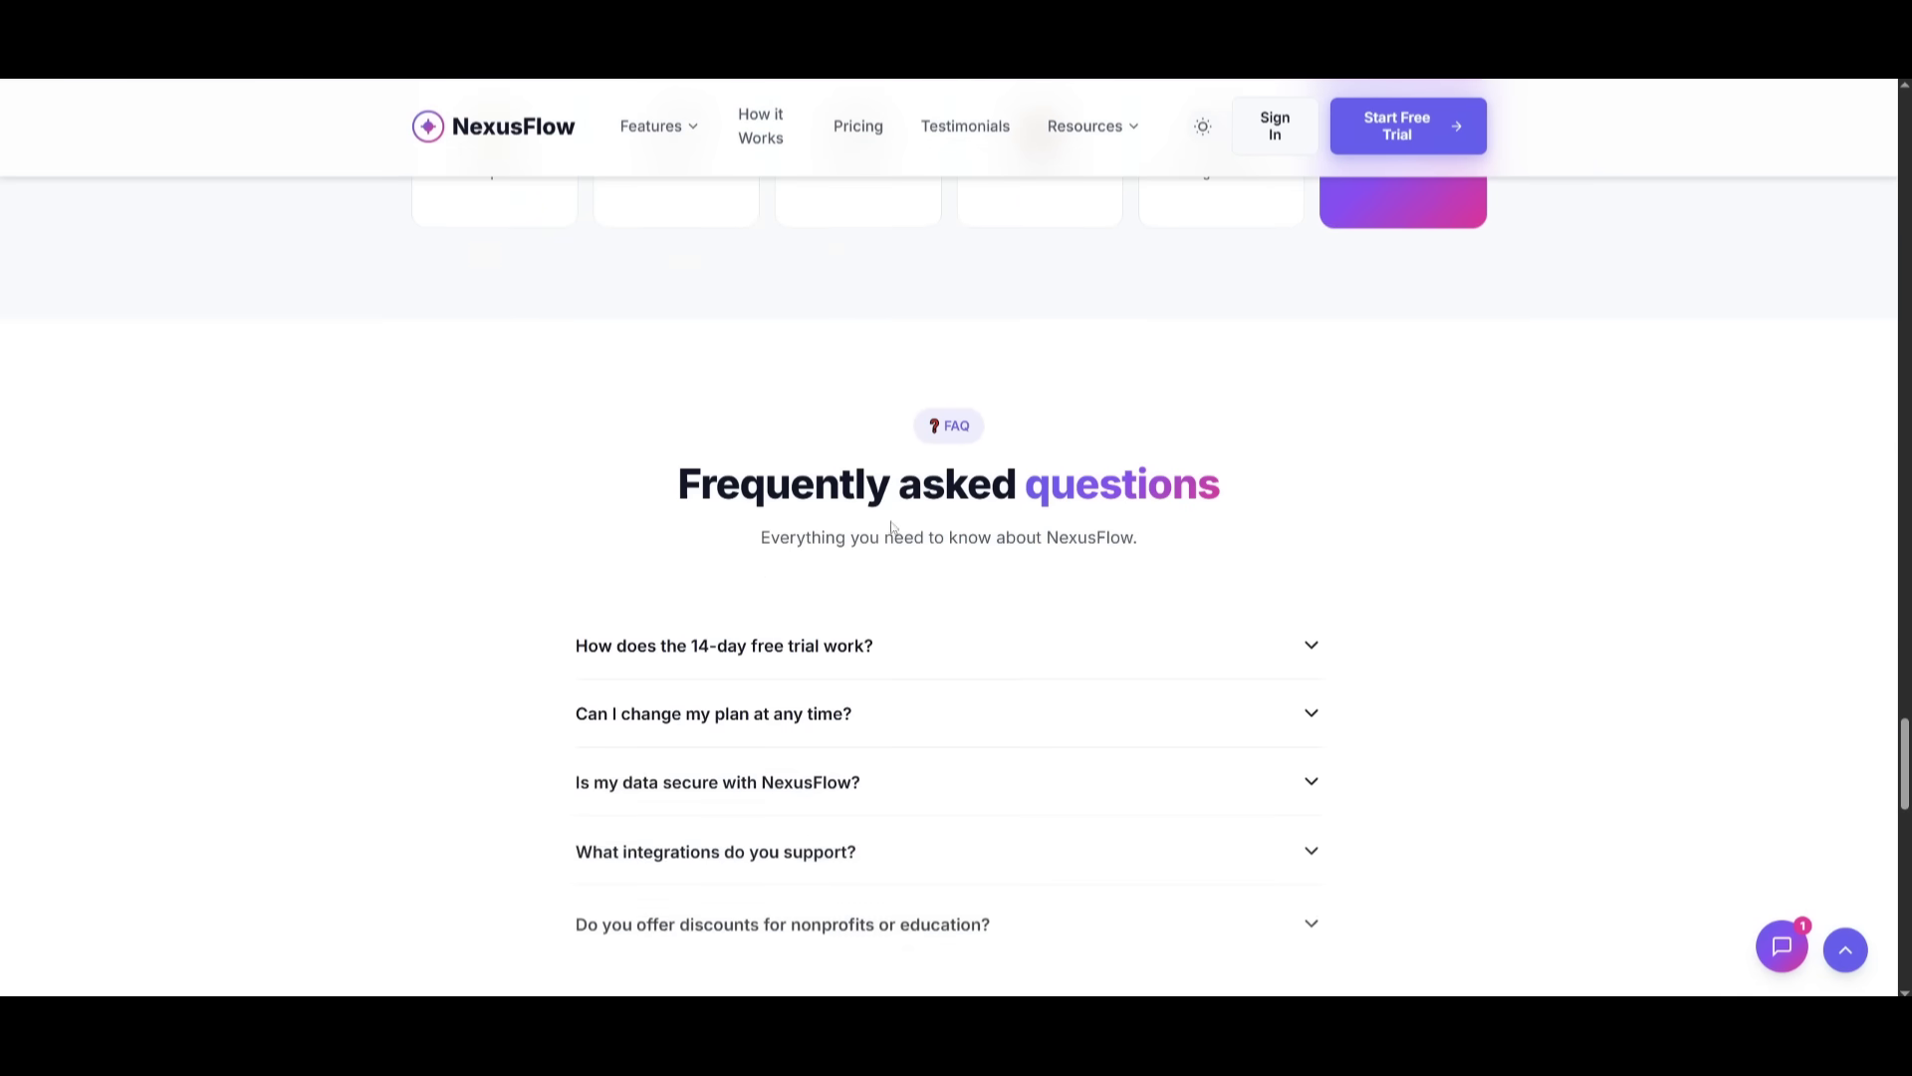
- Expand the 14-day free trial FAQ, reach the footer, then scroll back up
click(735, 640)
scroll(744, 658, down, 9)
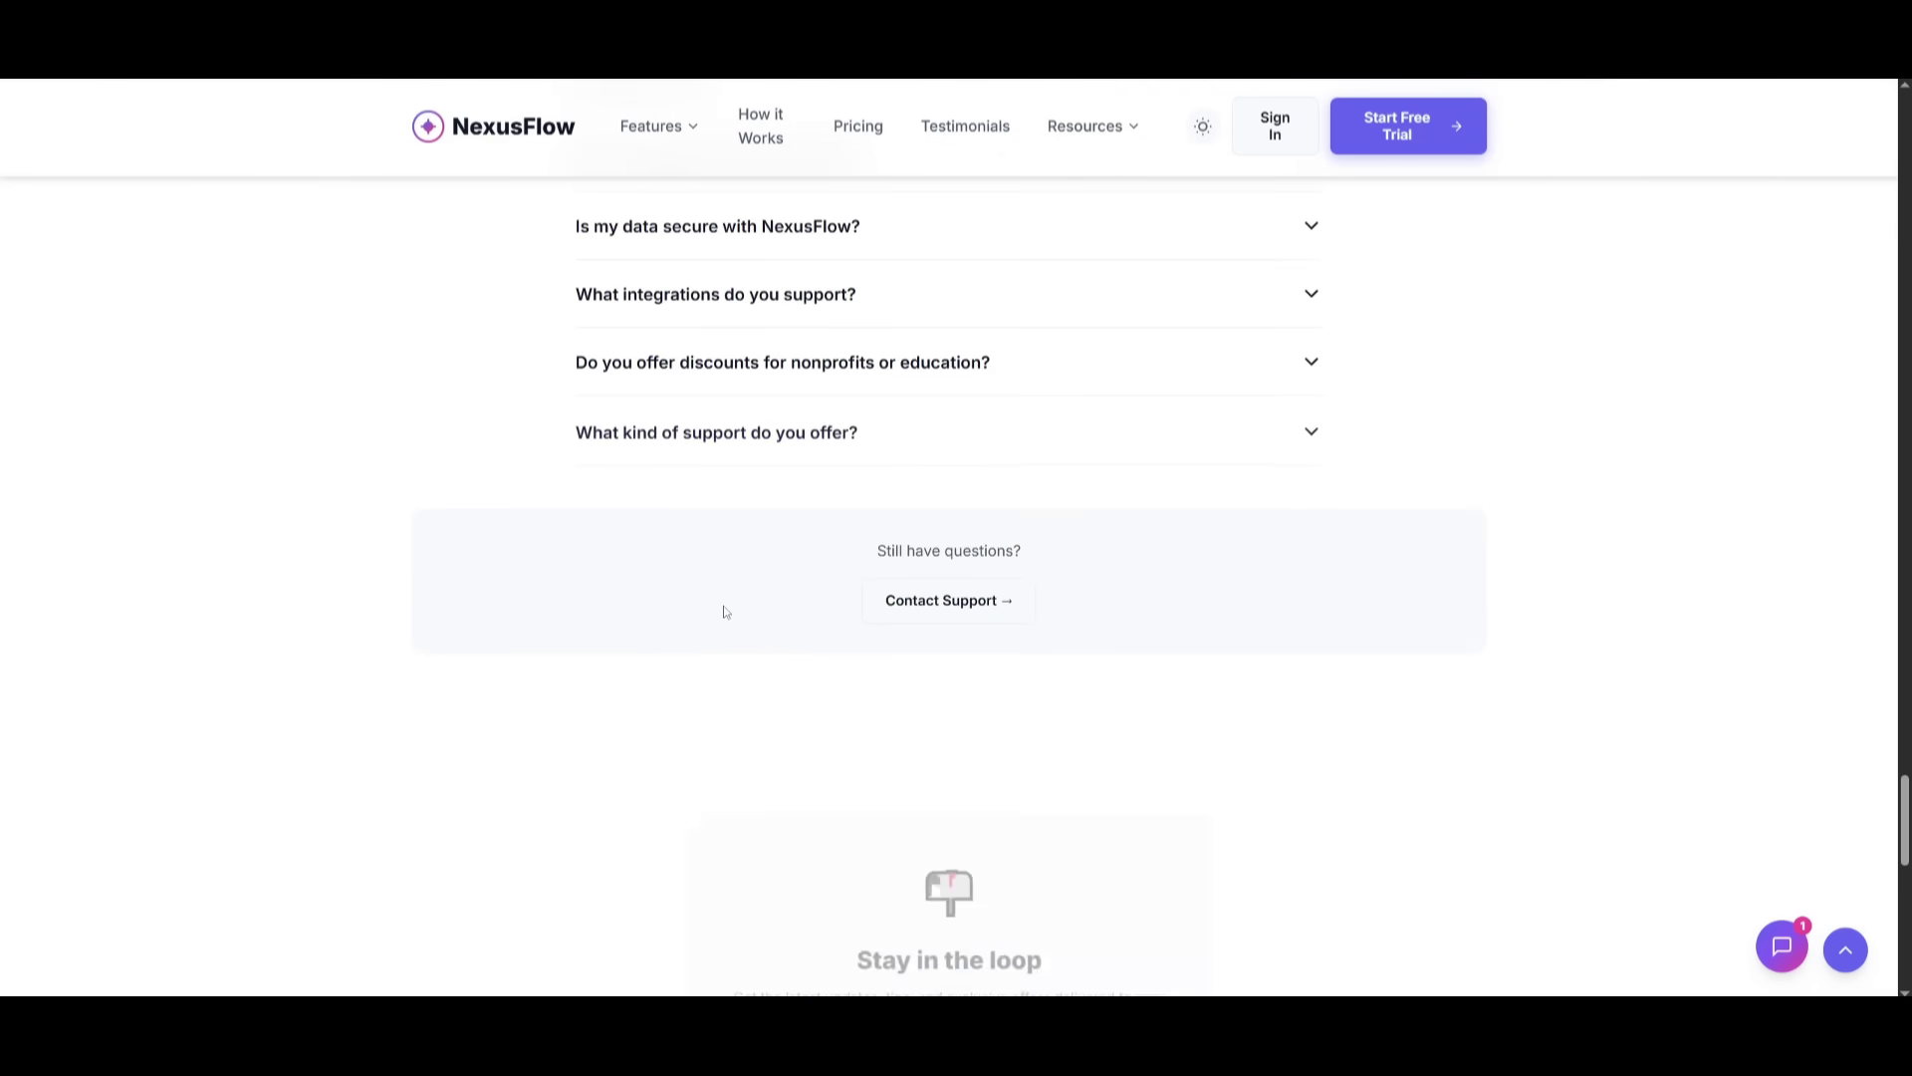
scroll(830, 693, down, 8)
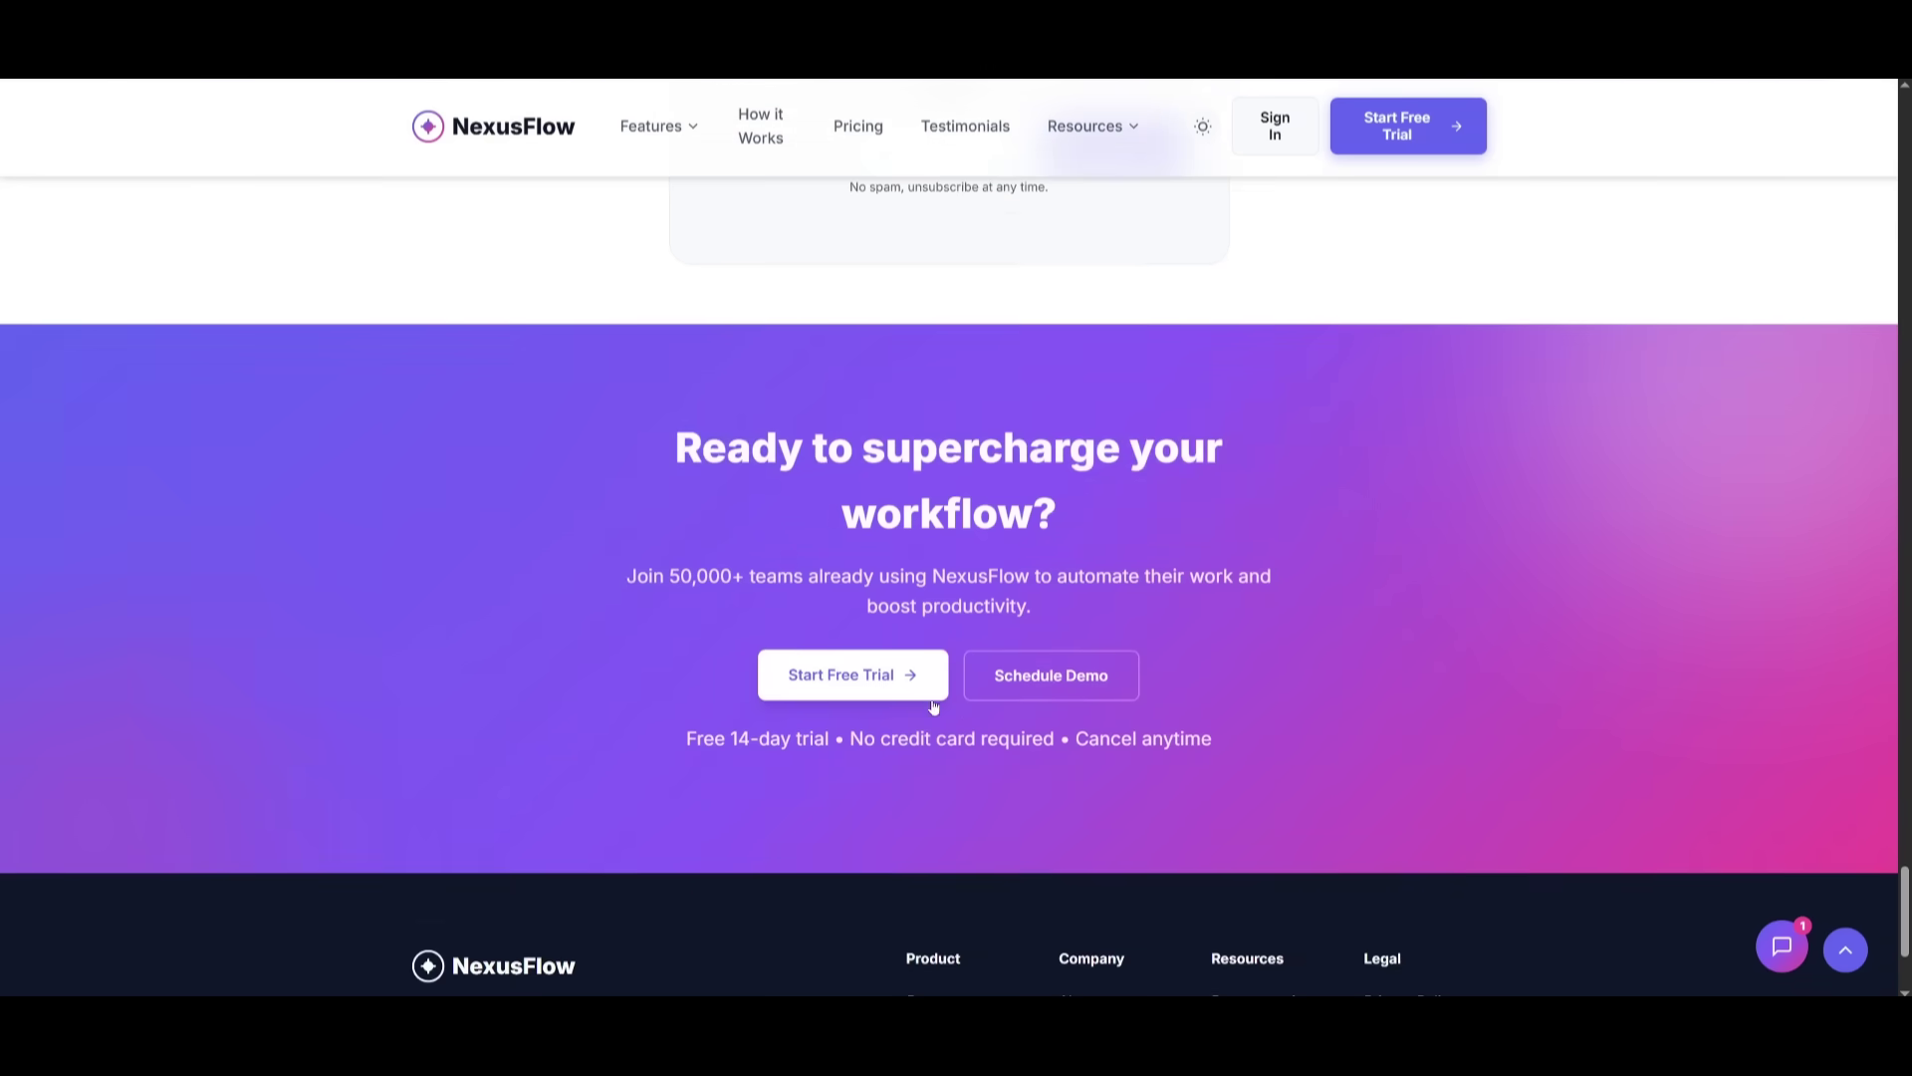
scroll(877, 685, up, 13)
scroll(917, 482, up, 20)
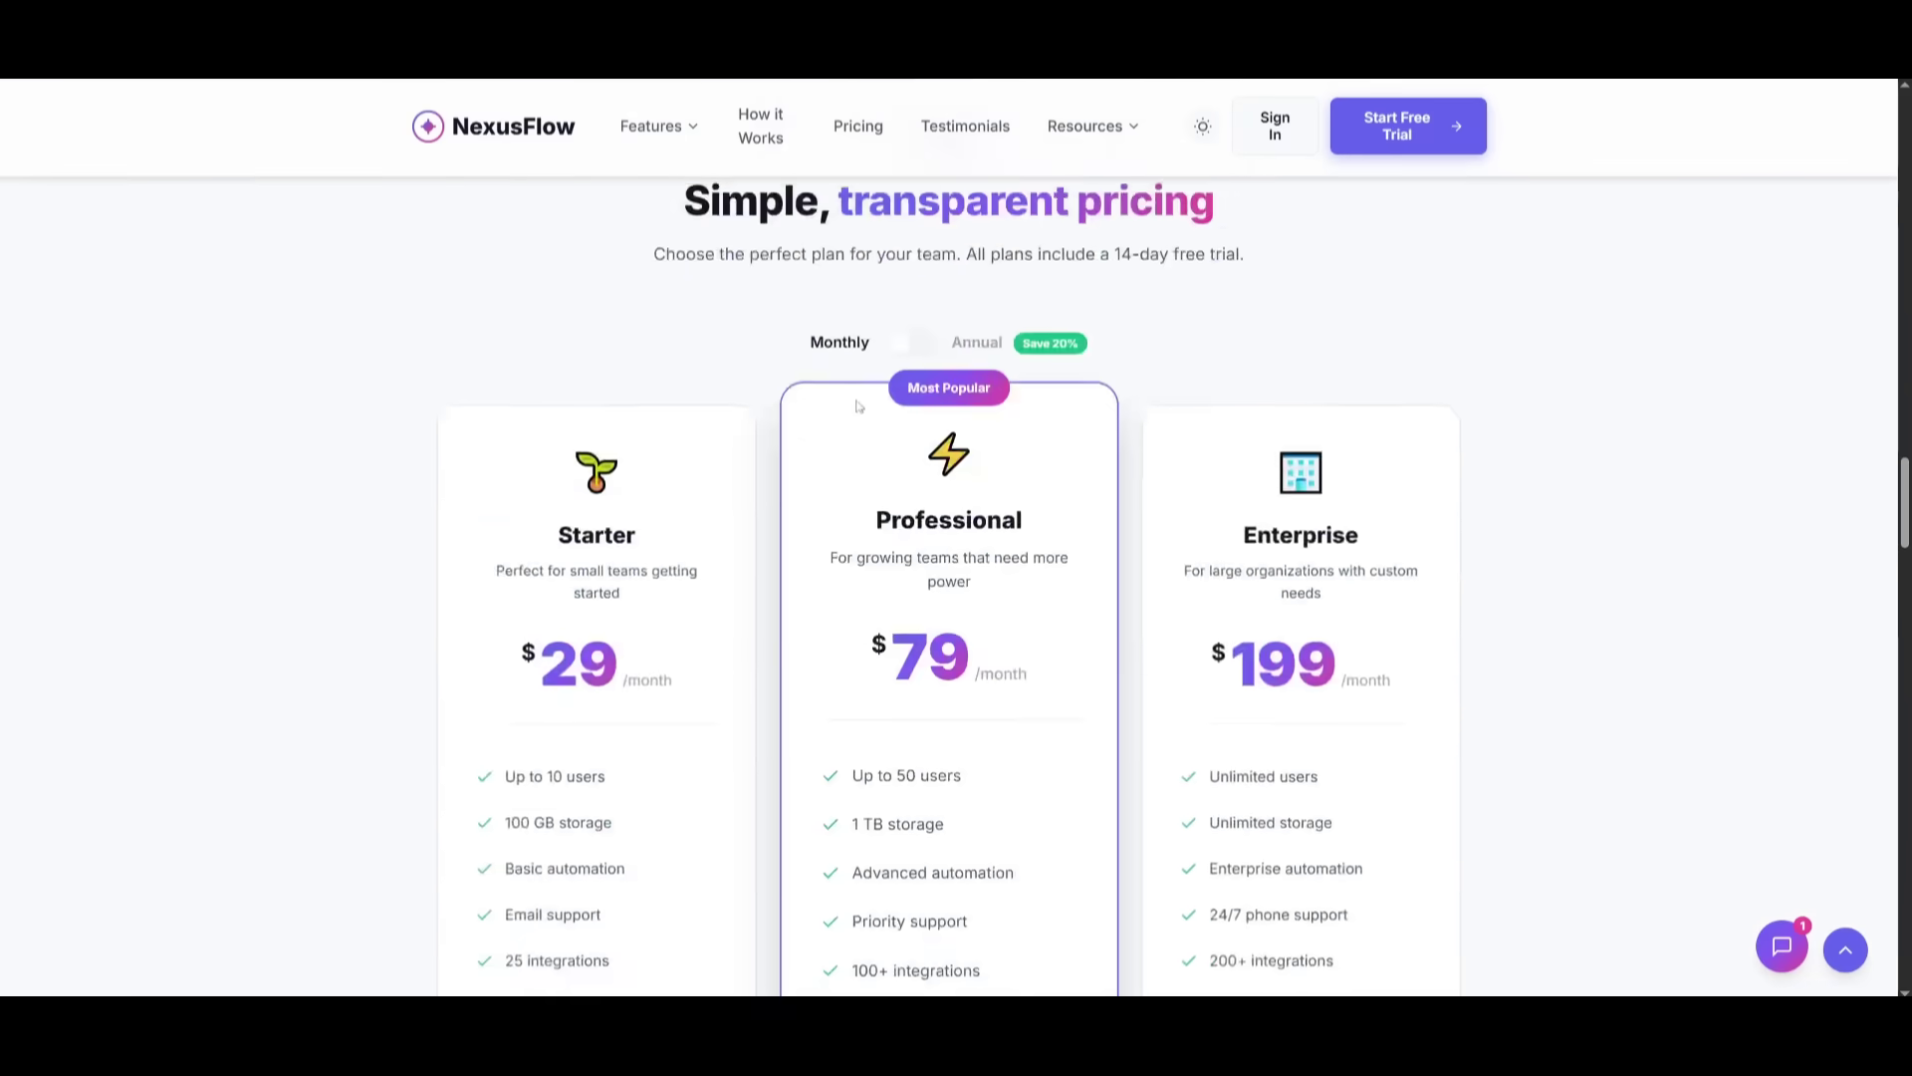
scroll(827, 411, up, 5)
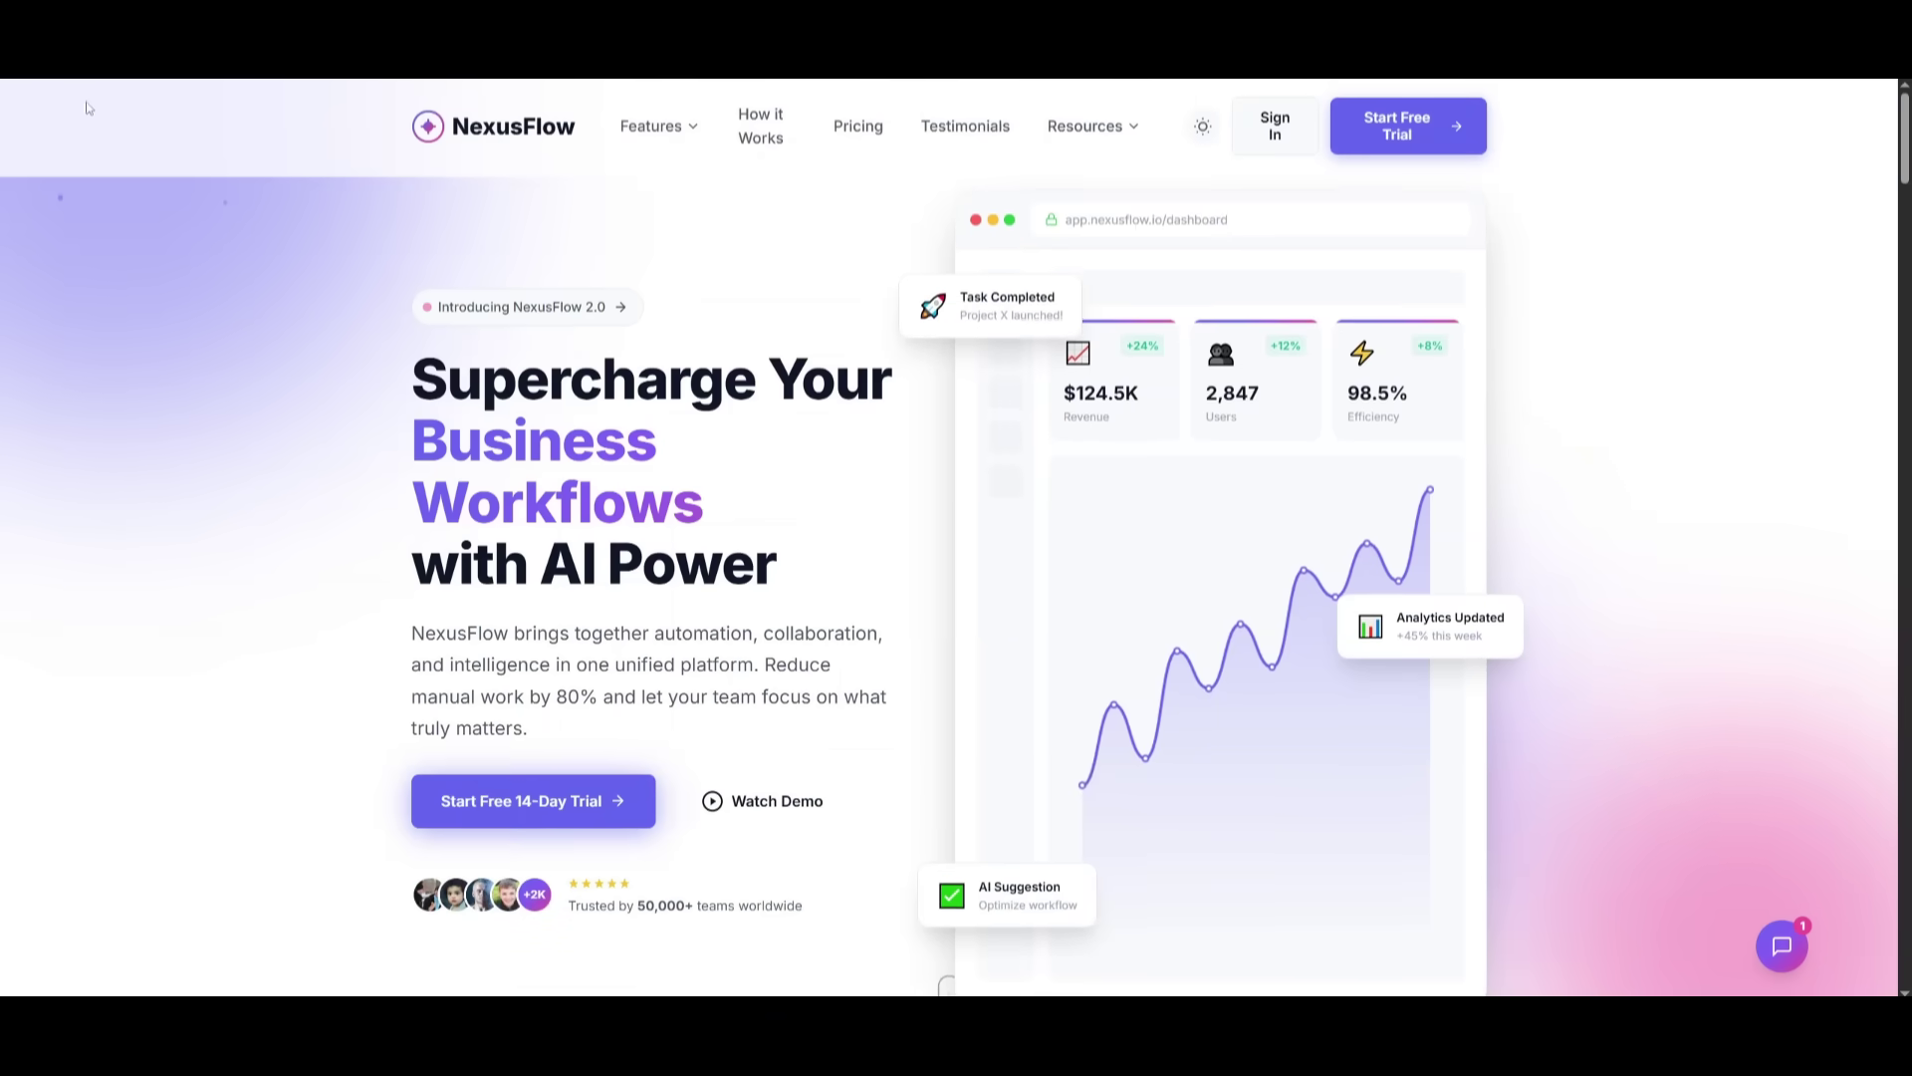
- Switch NexusFlow to dark mode and jump to How it Works, Features, then Pricing
click(1202, 126)
click(767, 135)
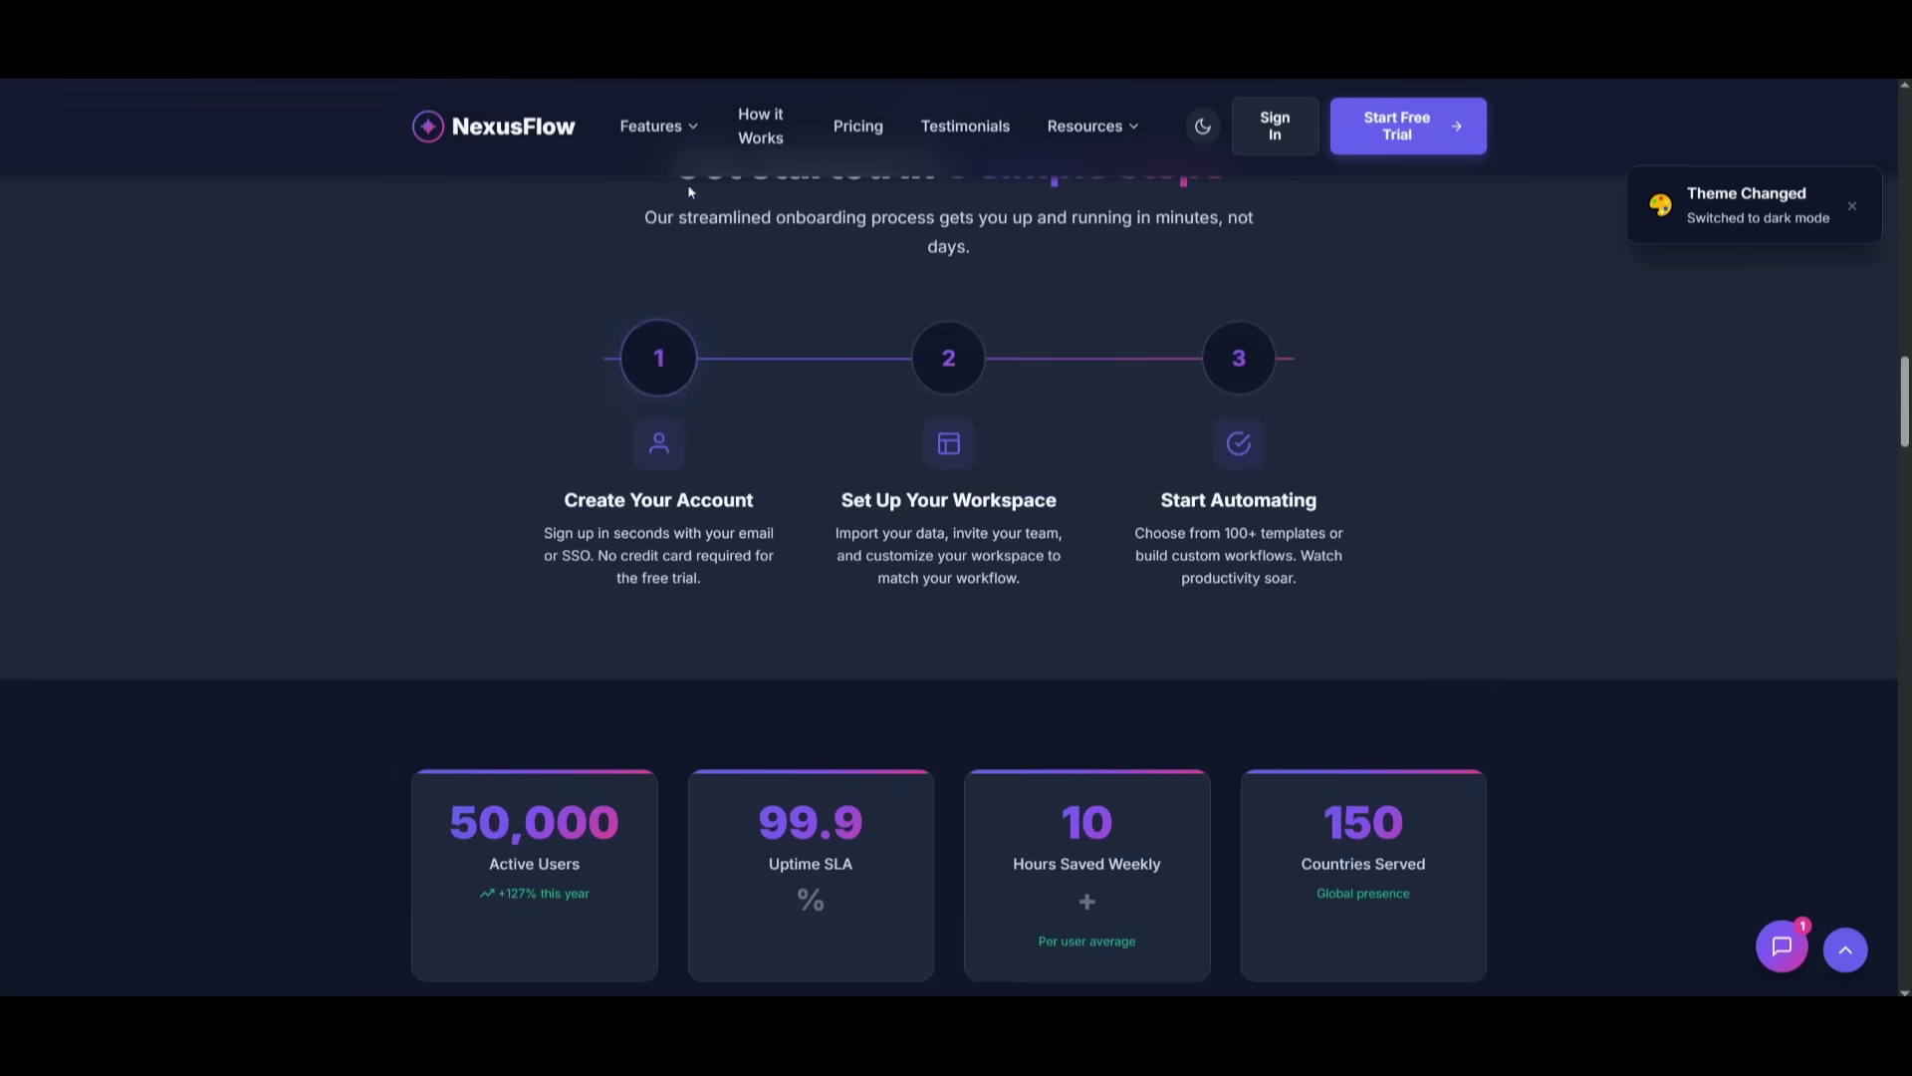
click(652, 125)
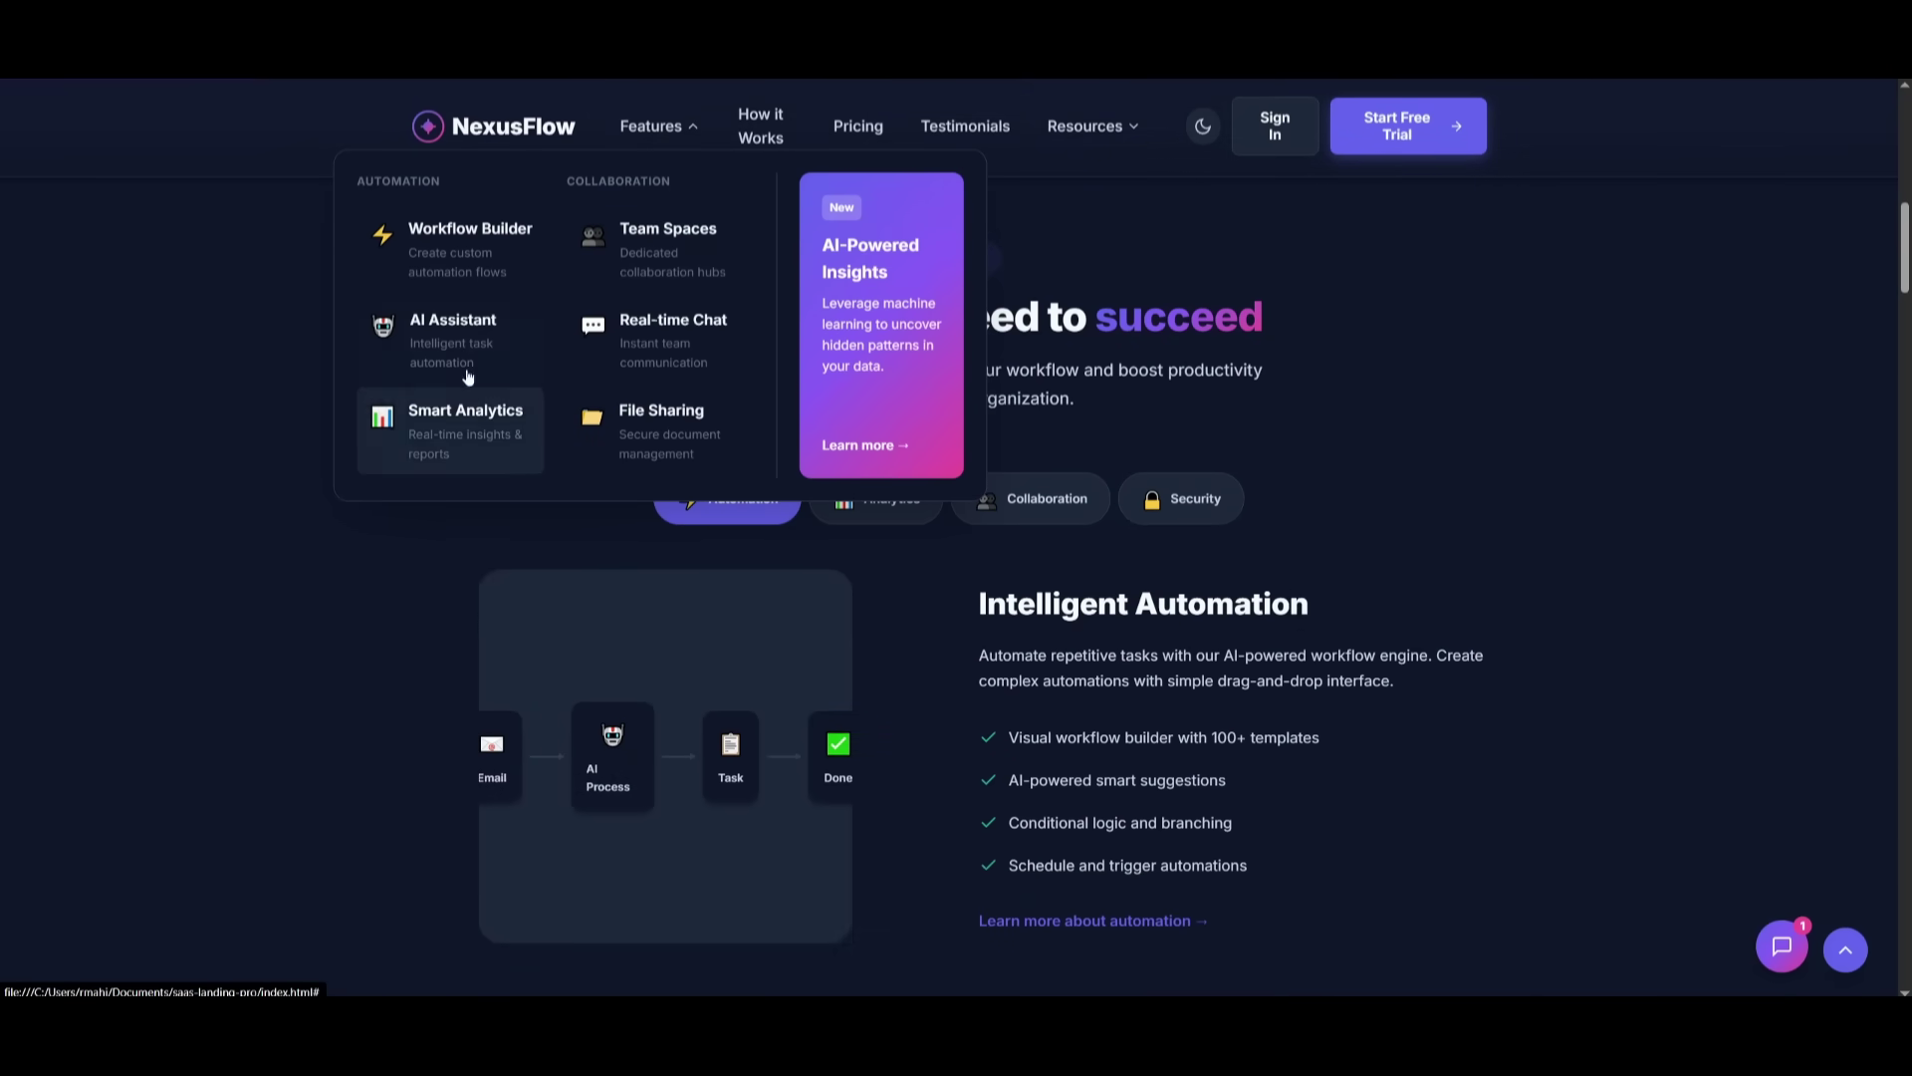
click(857, 126)
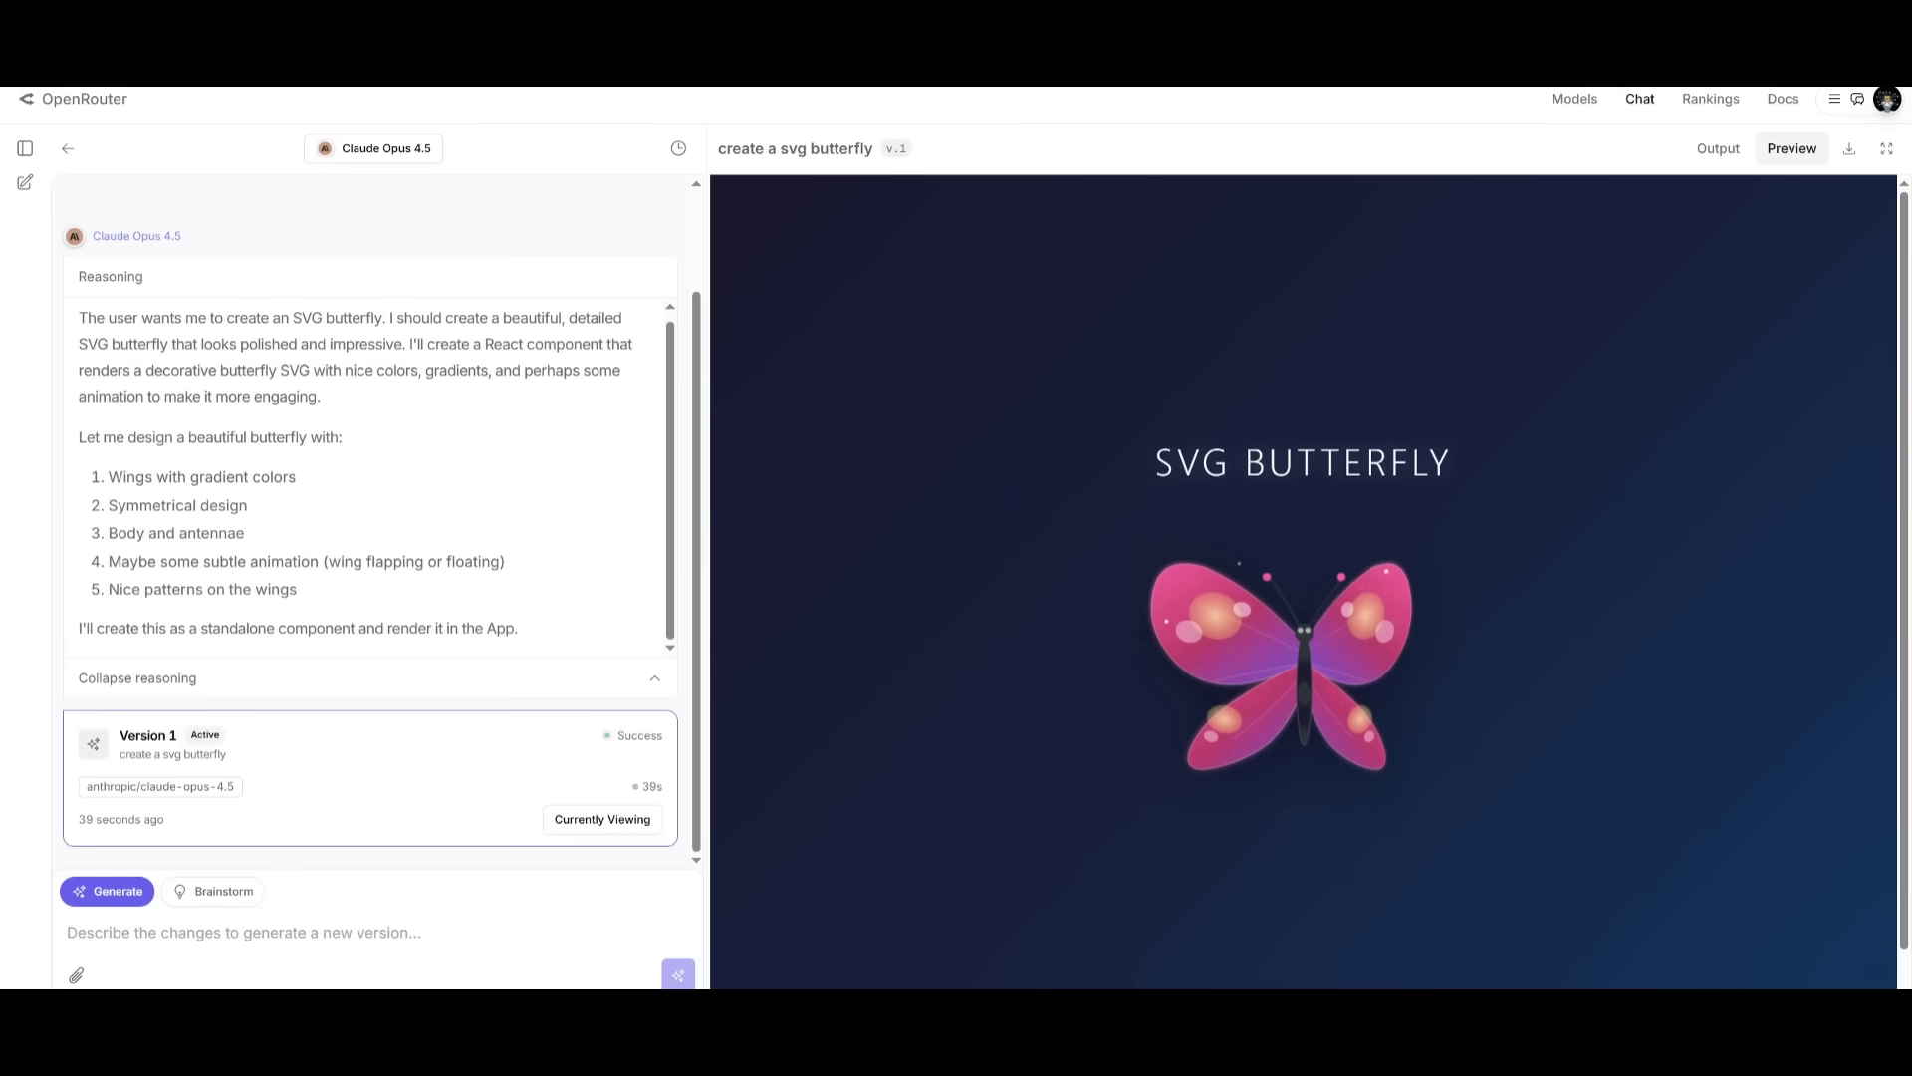
scroll(605, 577, up, 1)
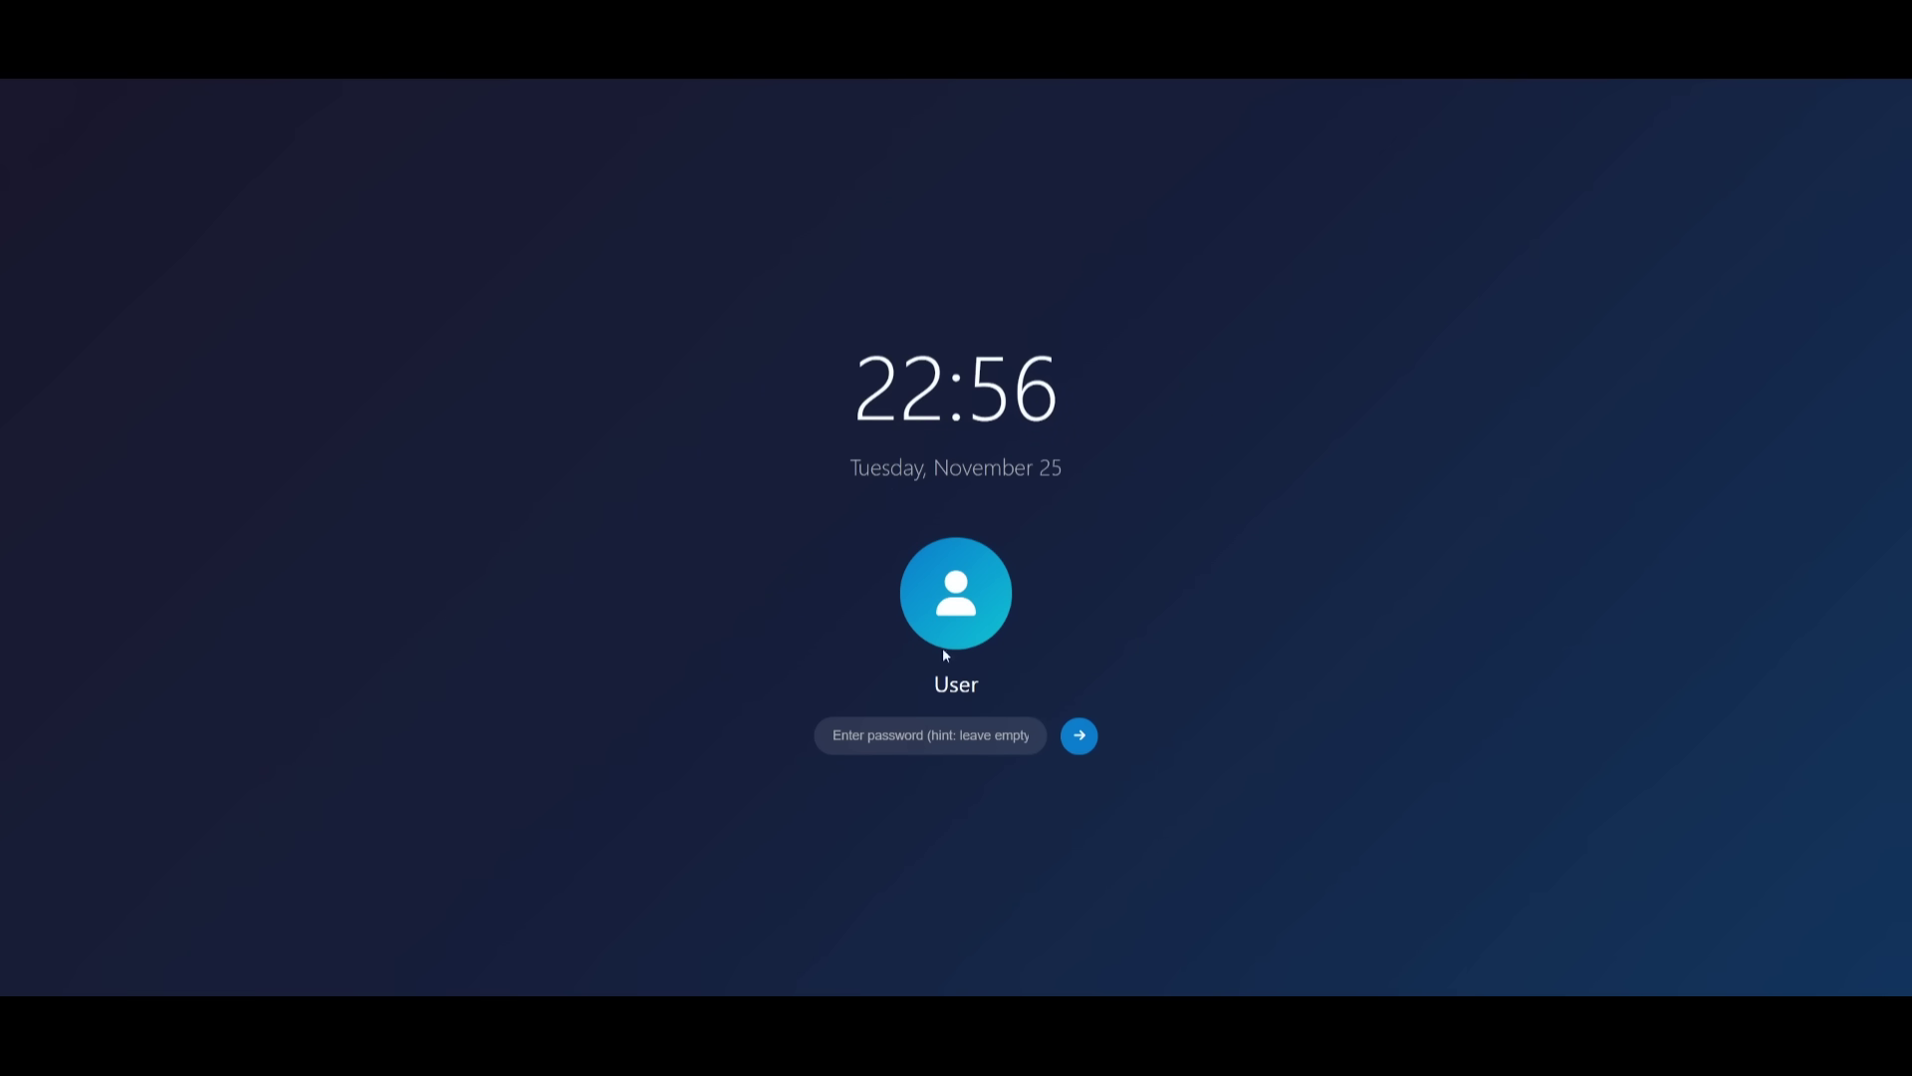
- Sign in to WebOS with an empty password to reach the desktop
click(1077, 736)
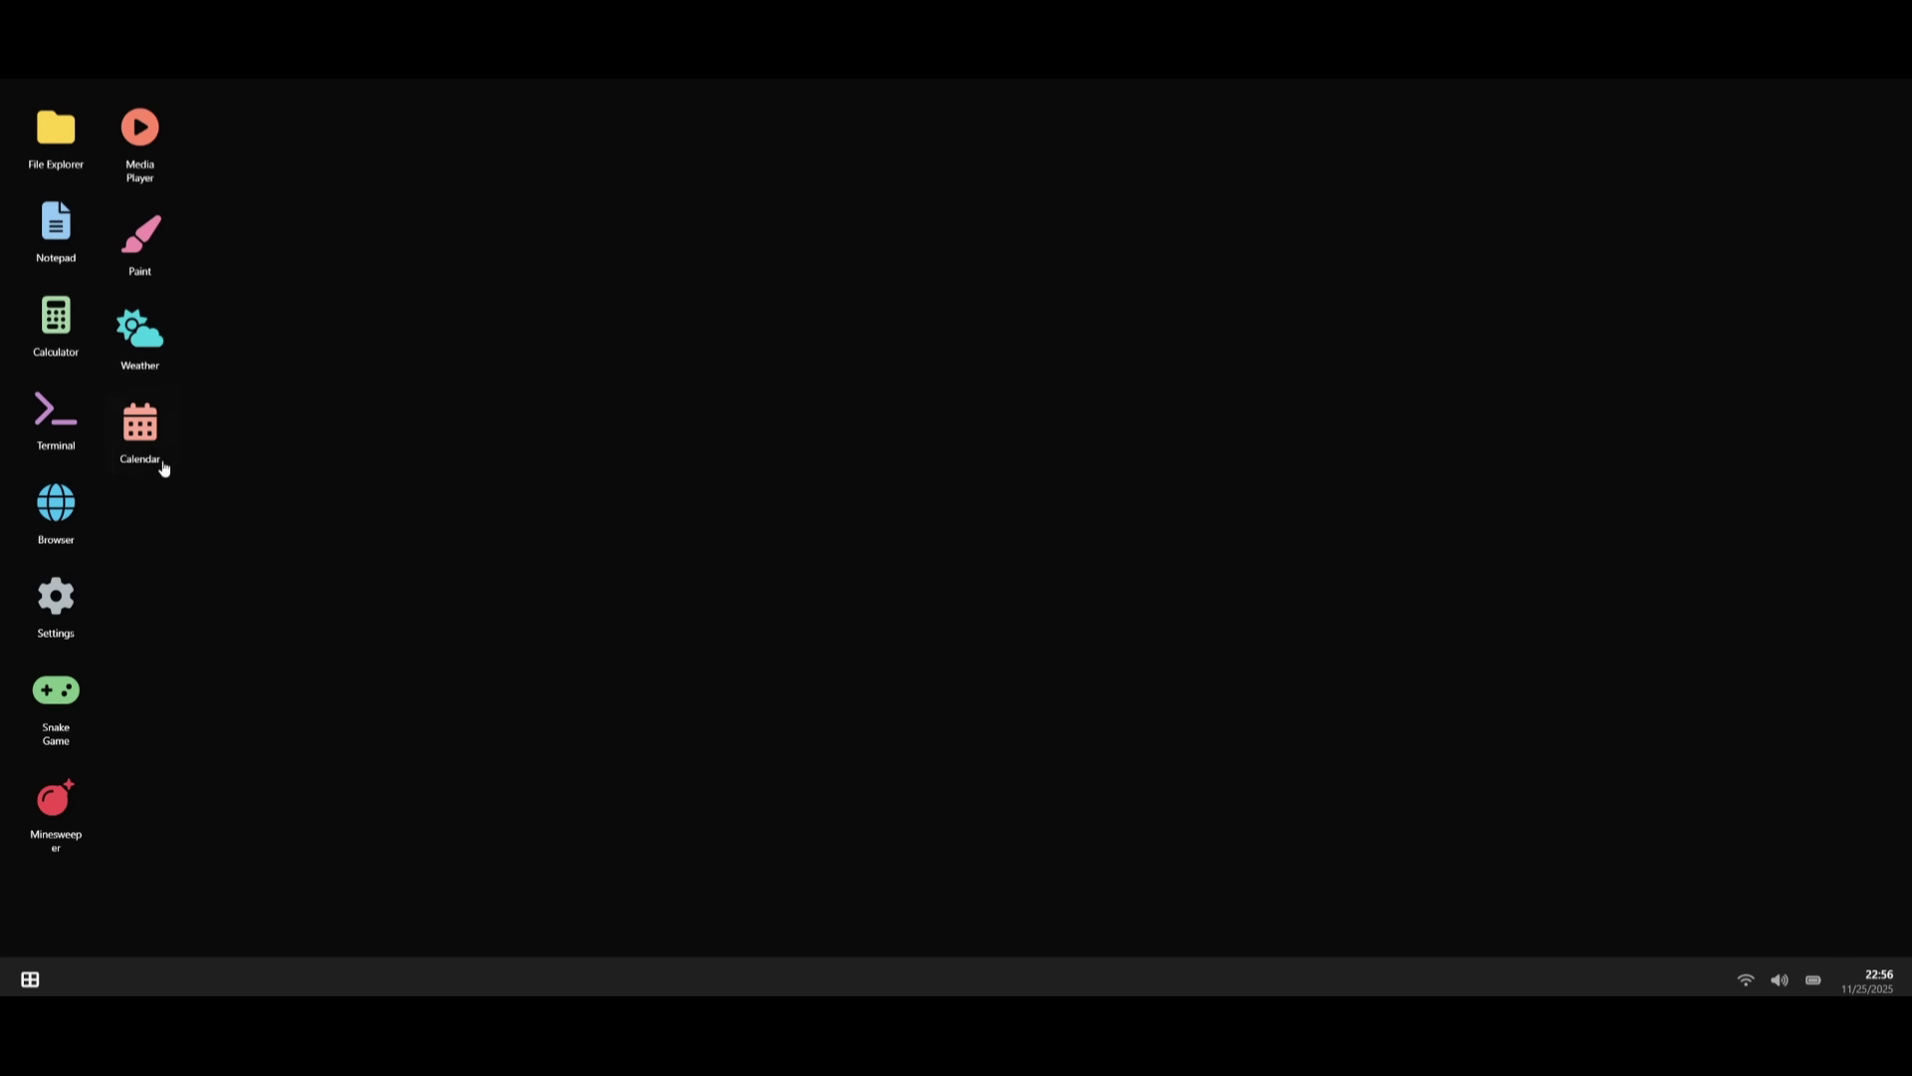
- In File Explorer, view Welcome.txt and browse Documents, Downloads and Pictures, then close it
double_click(59, 145)
drag(240, 148, 677, 228)
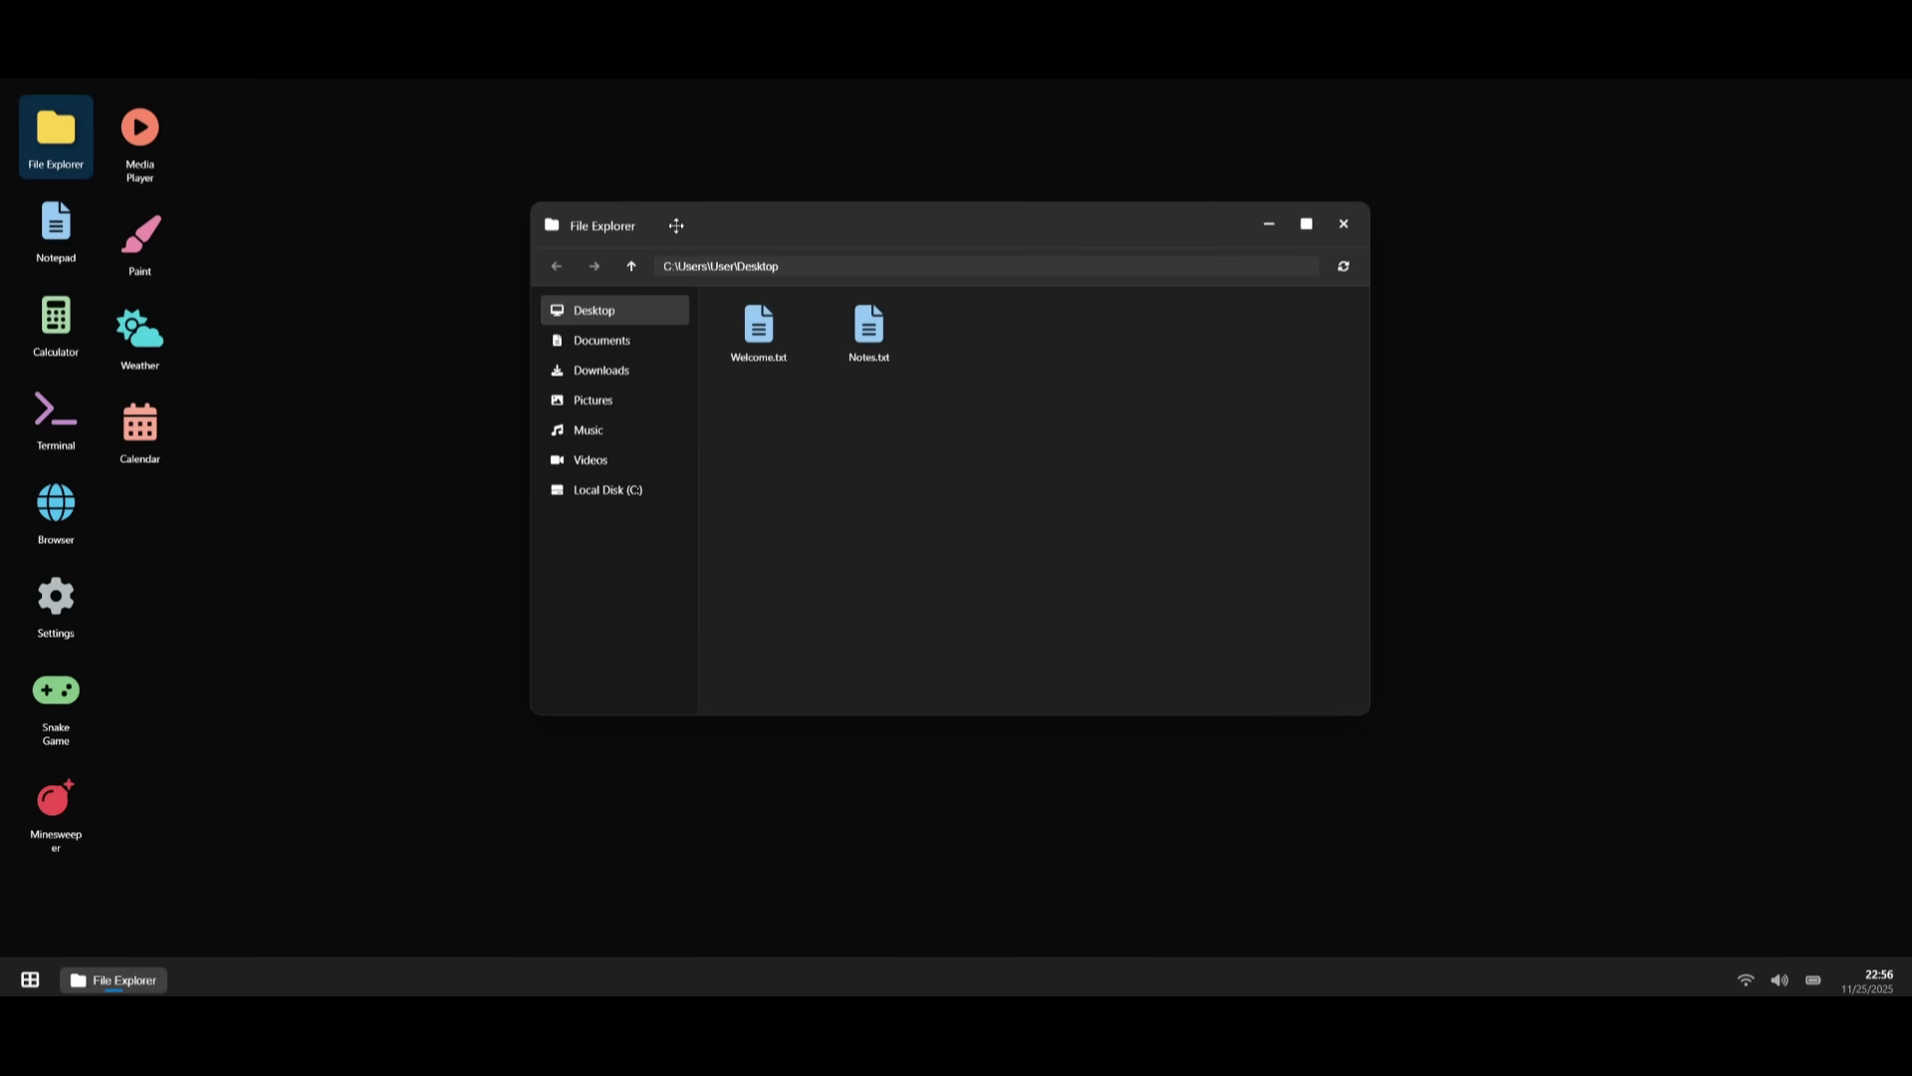
double_click(738, 357)
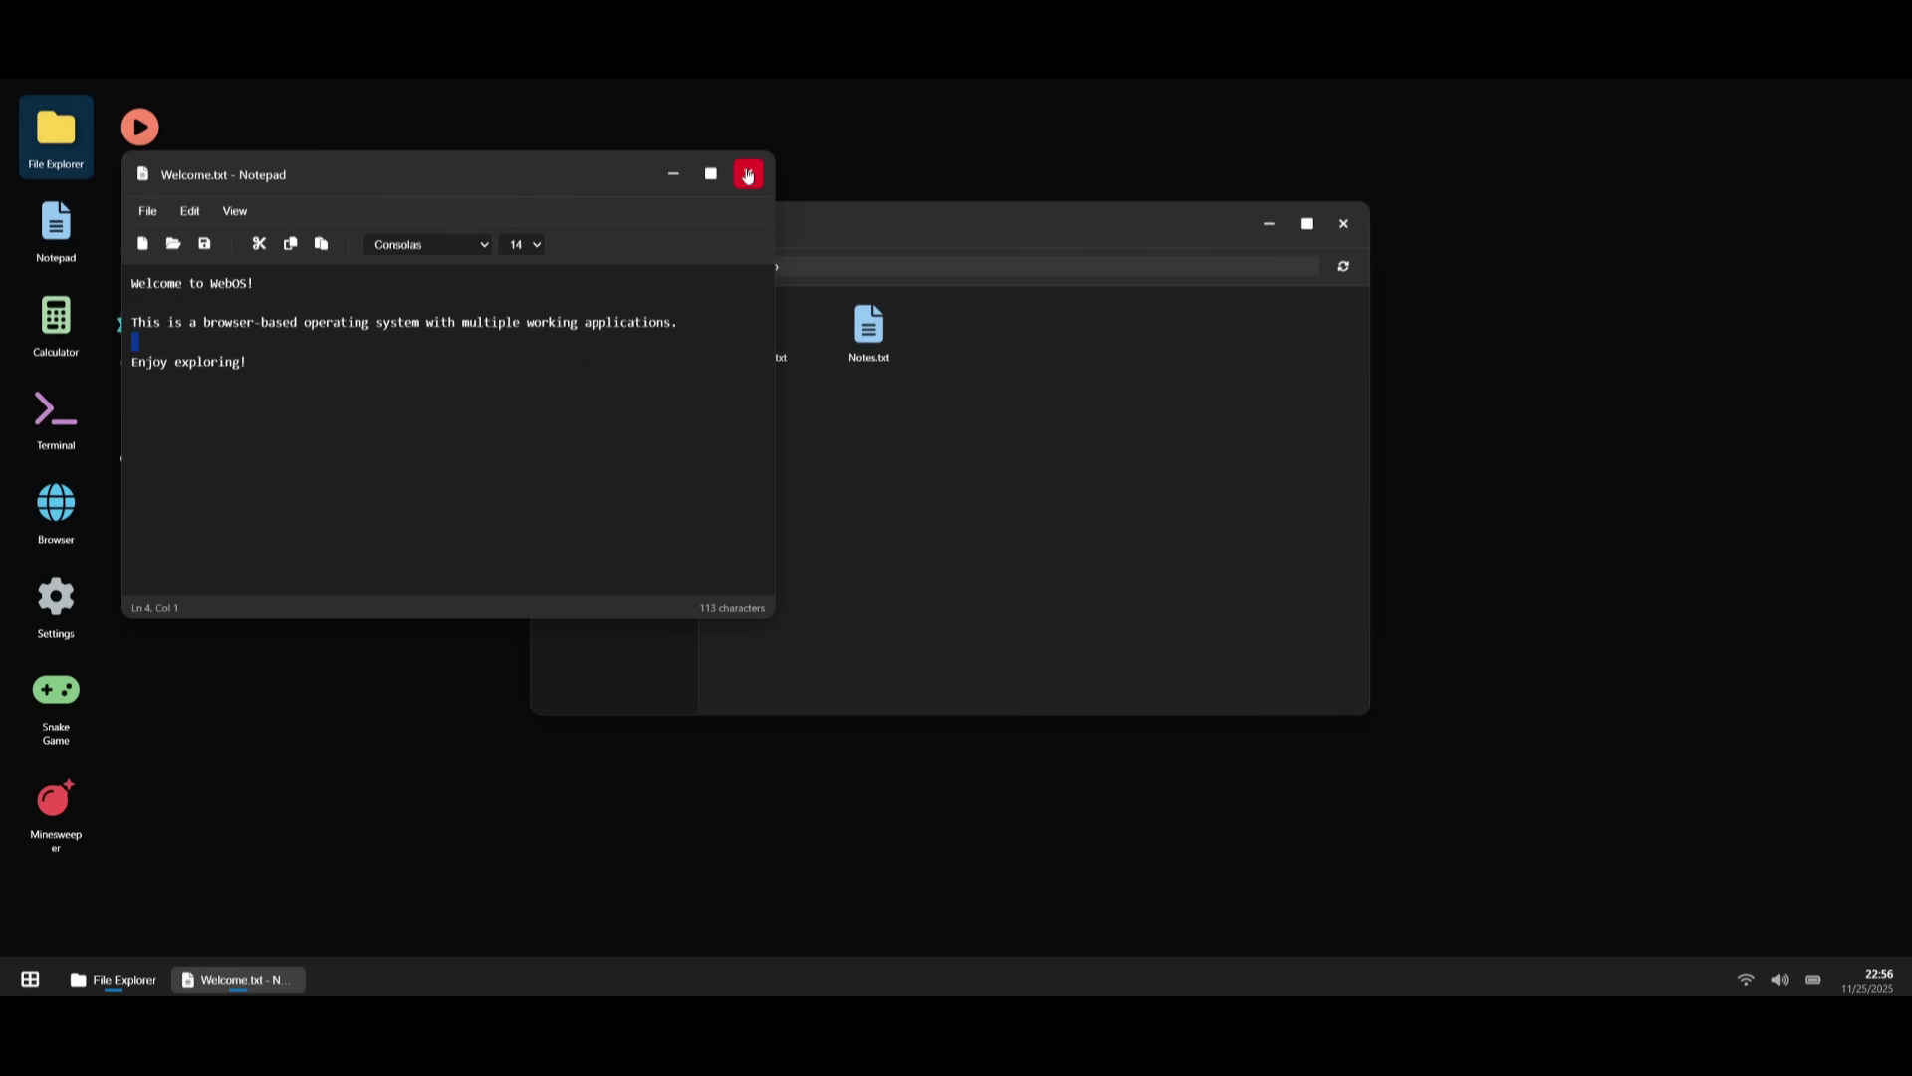
click(748, 173)
click(628, 340)
click(595, 379)
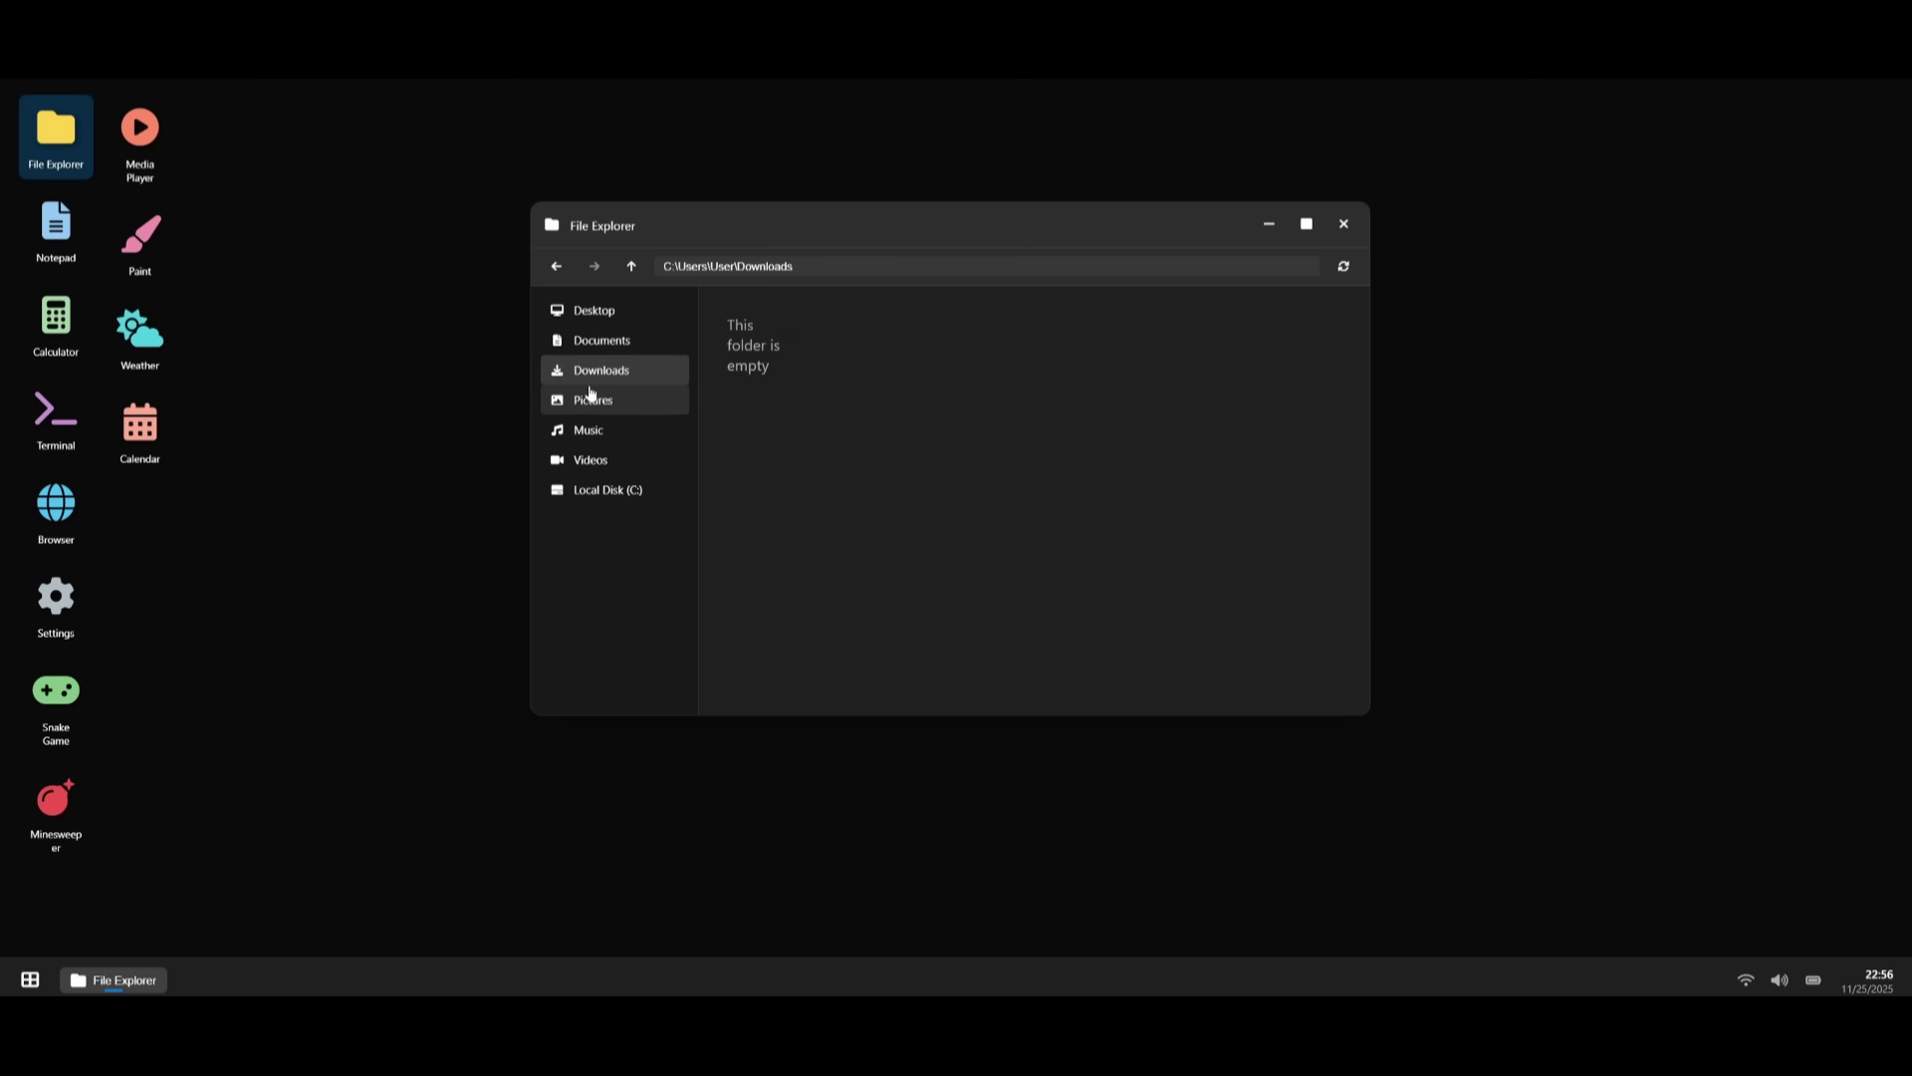
click(581, 400)
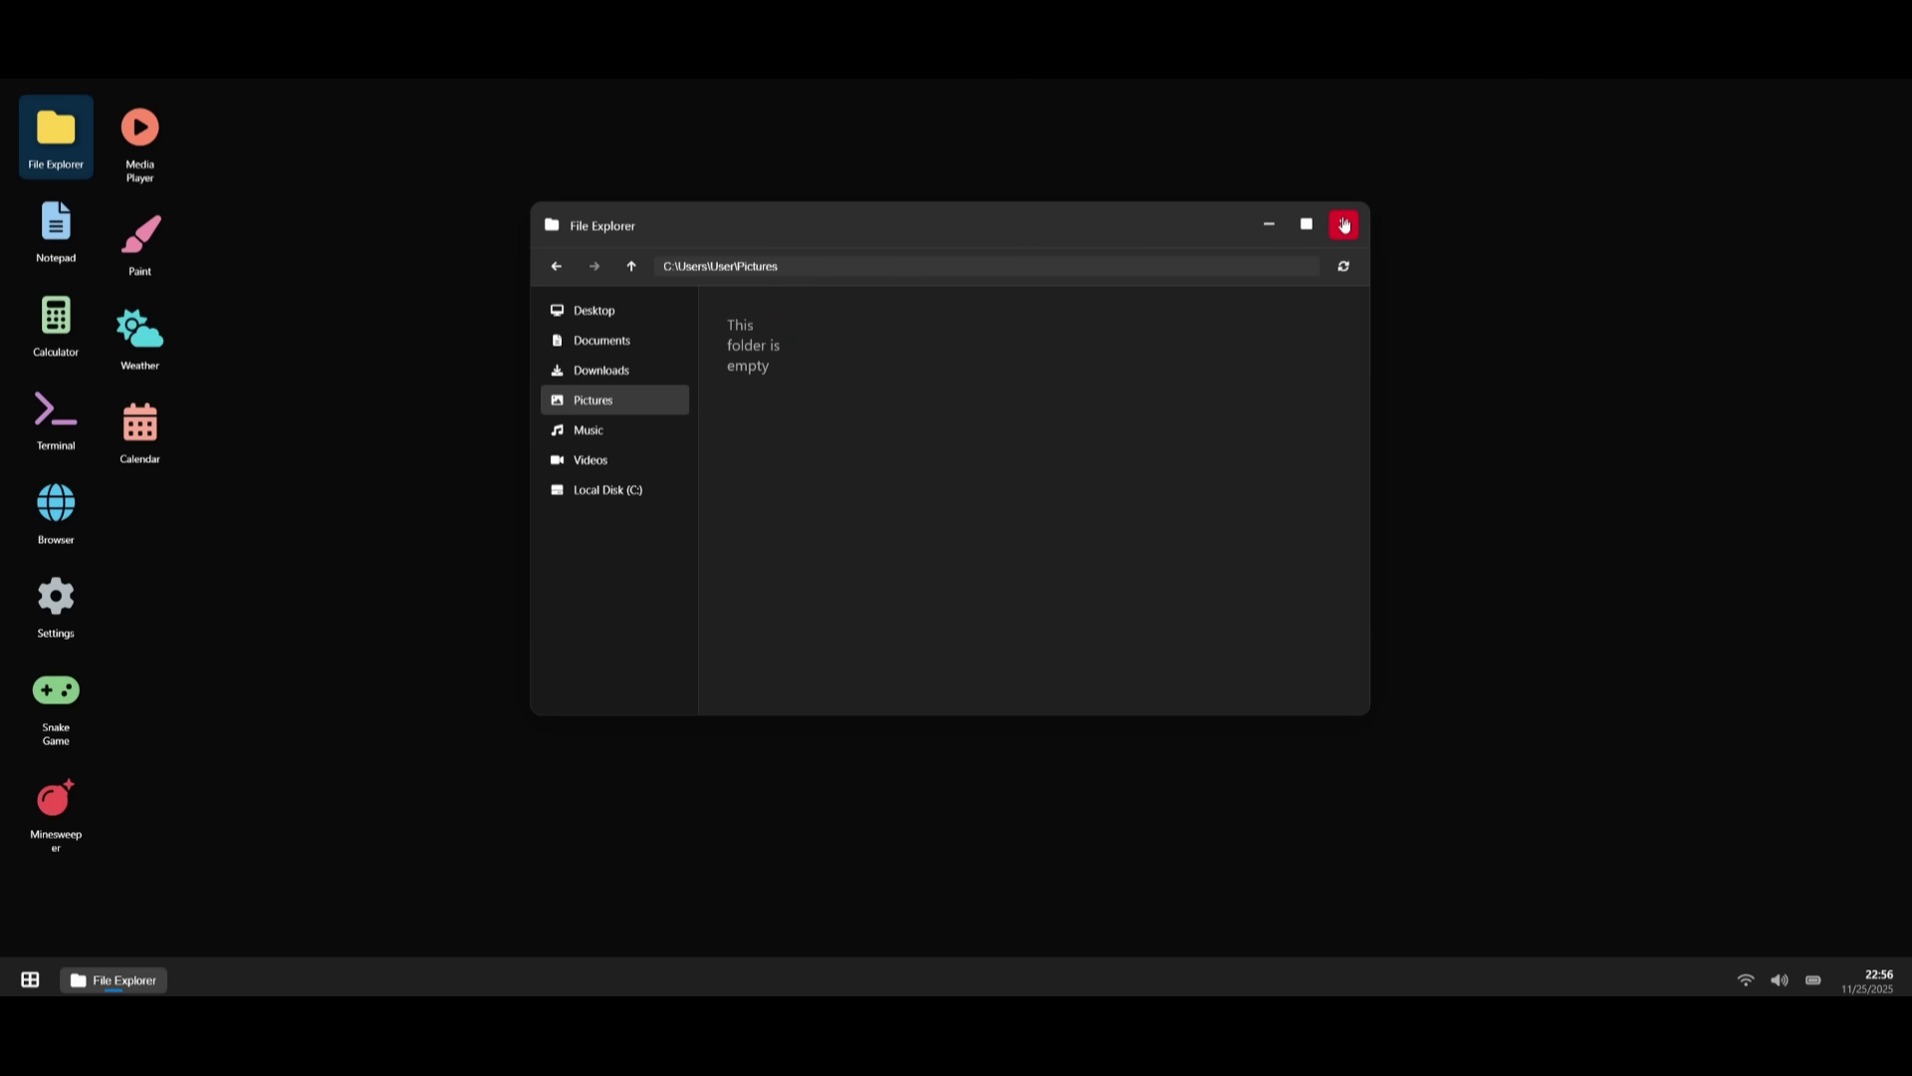
click(1344, 224)
- Launch Media Player, play Neon Nights then Acoustic Morning, and close it
click(132, 137)
double_click(132, 138)
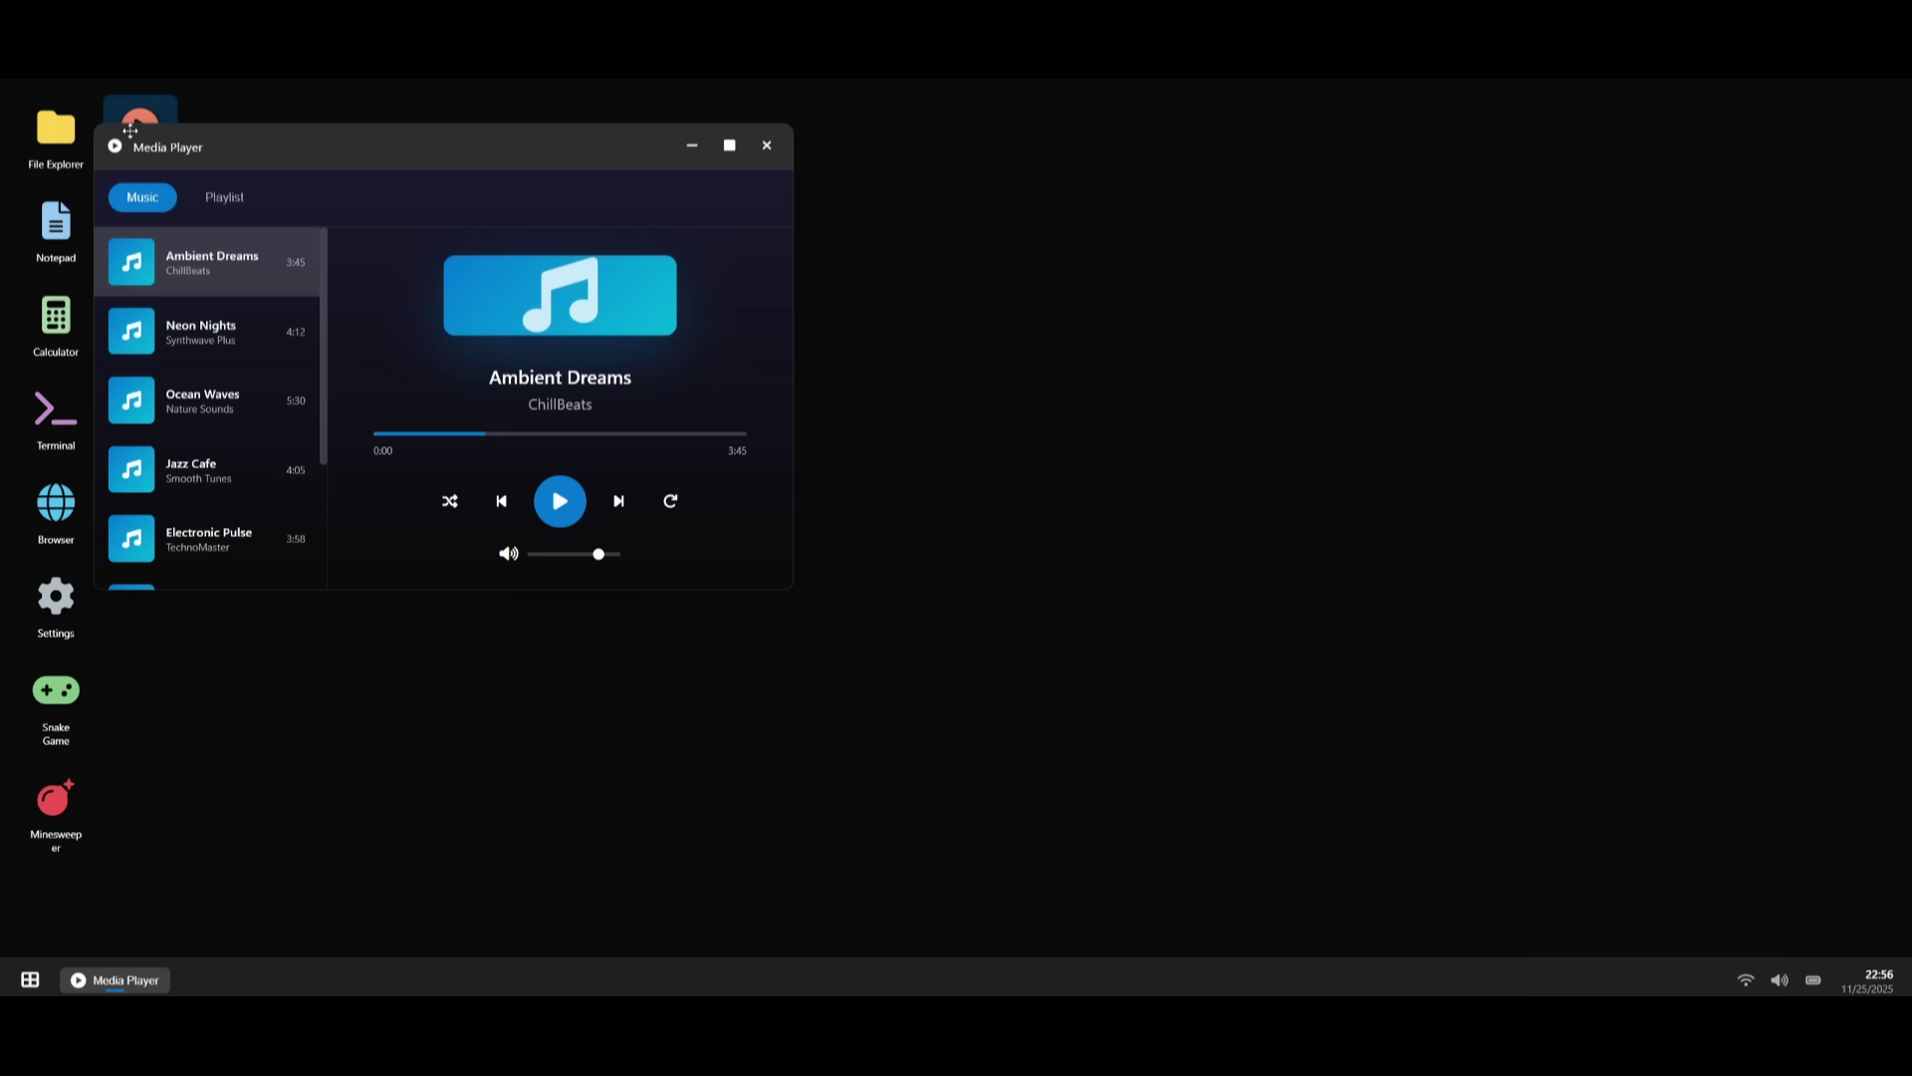
click(995, 596)
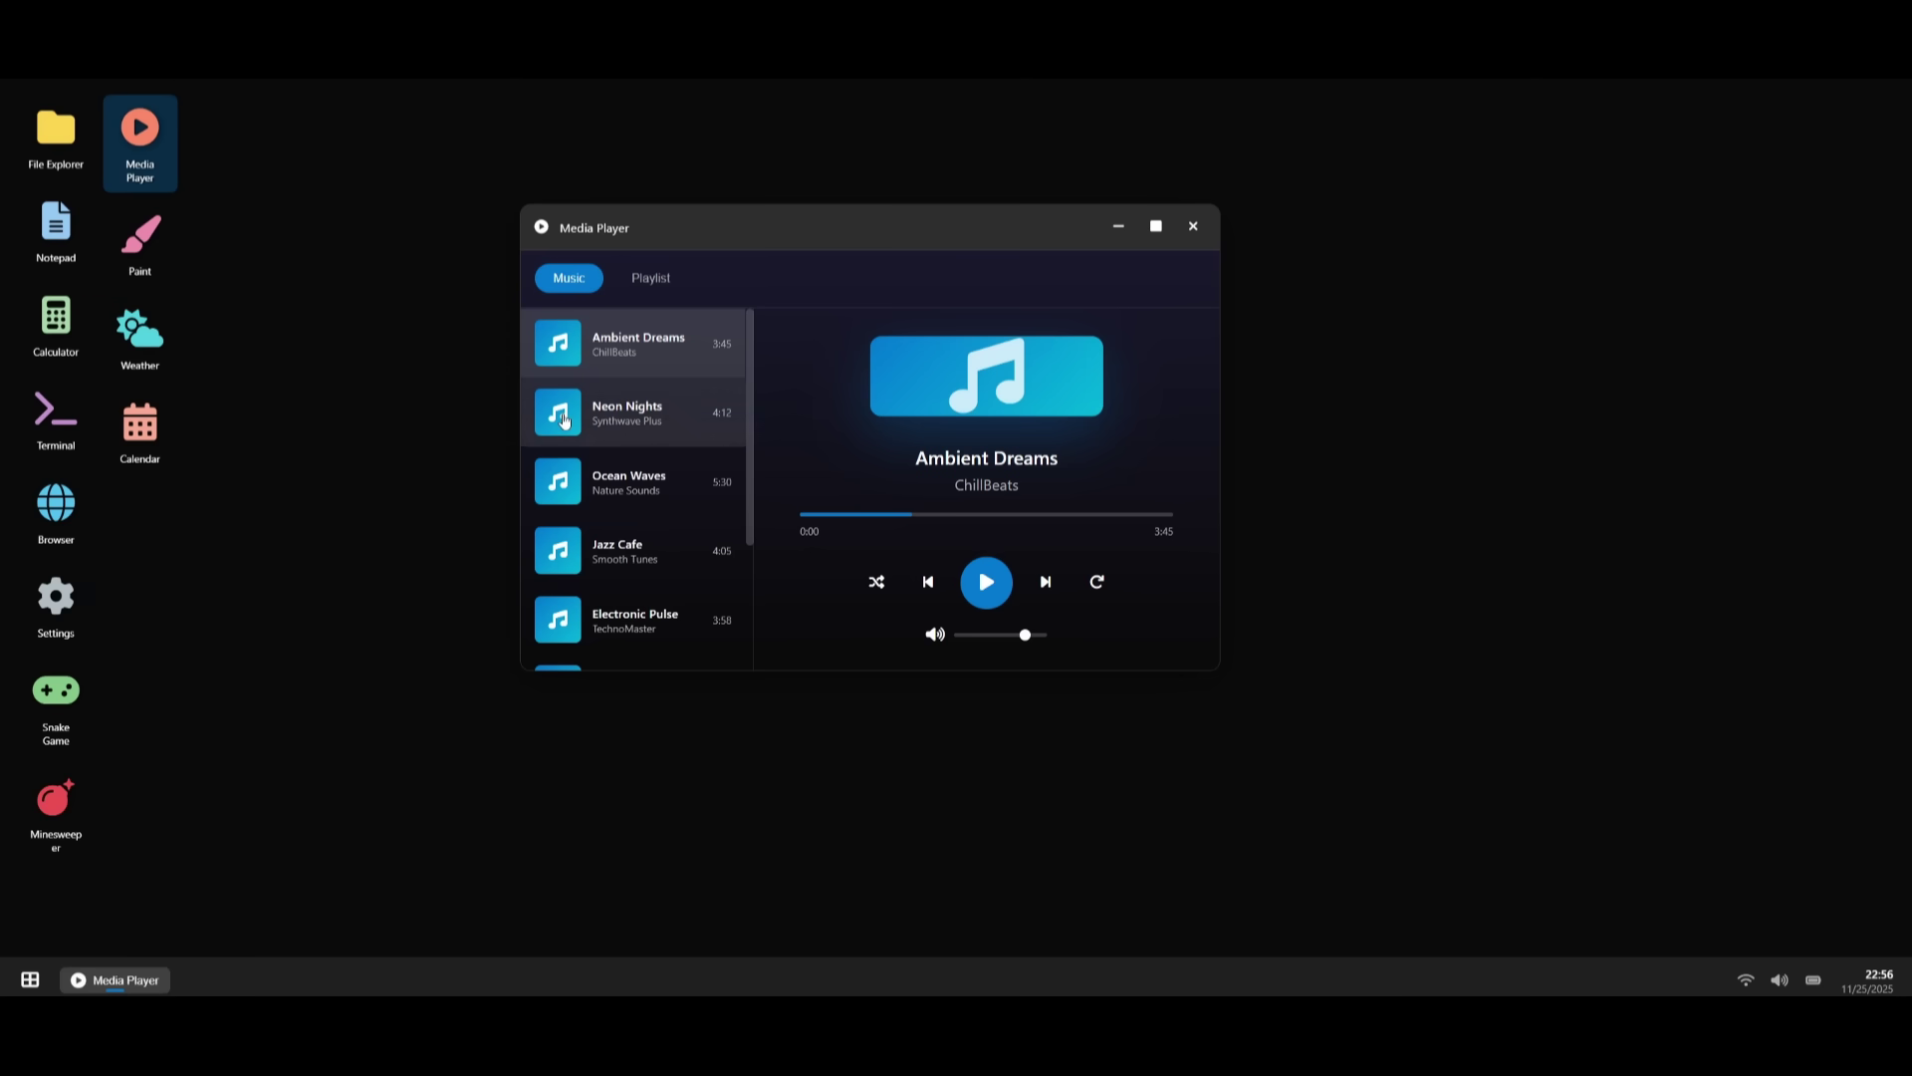
click(597, 415)
scroll(597, 488, down, 2)
click(612, 503)
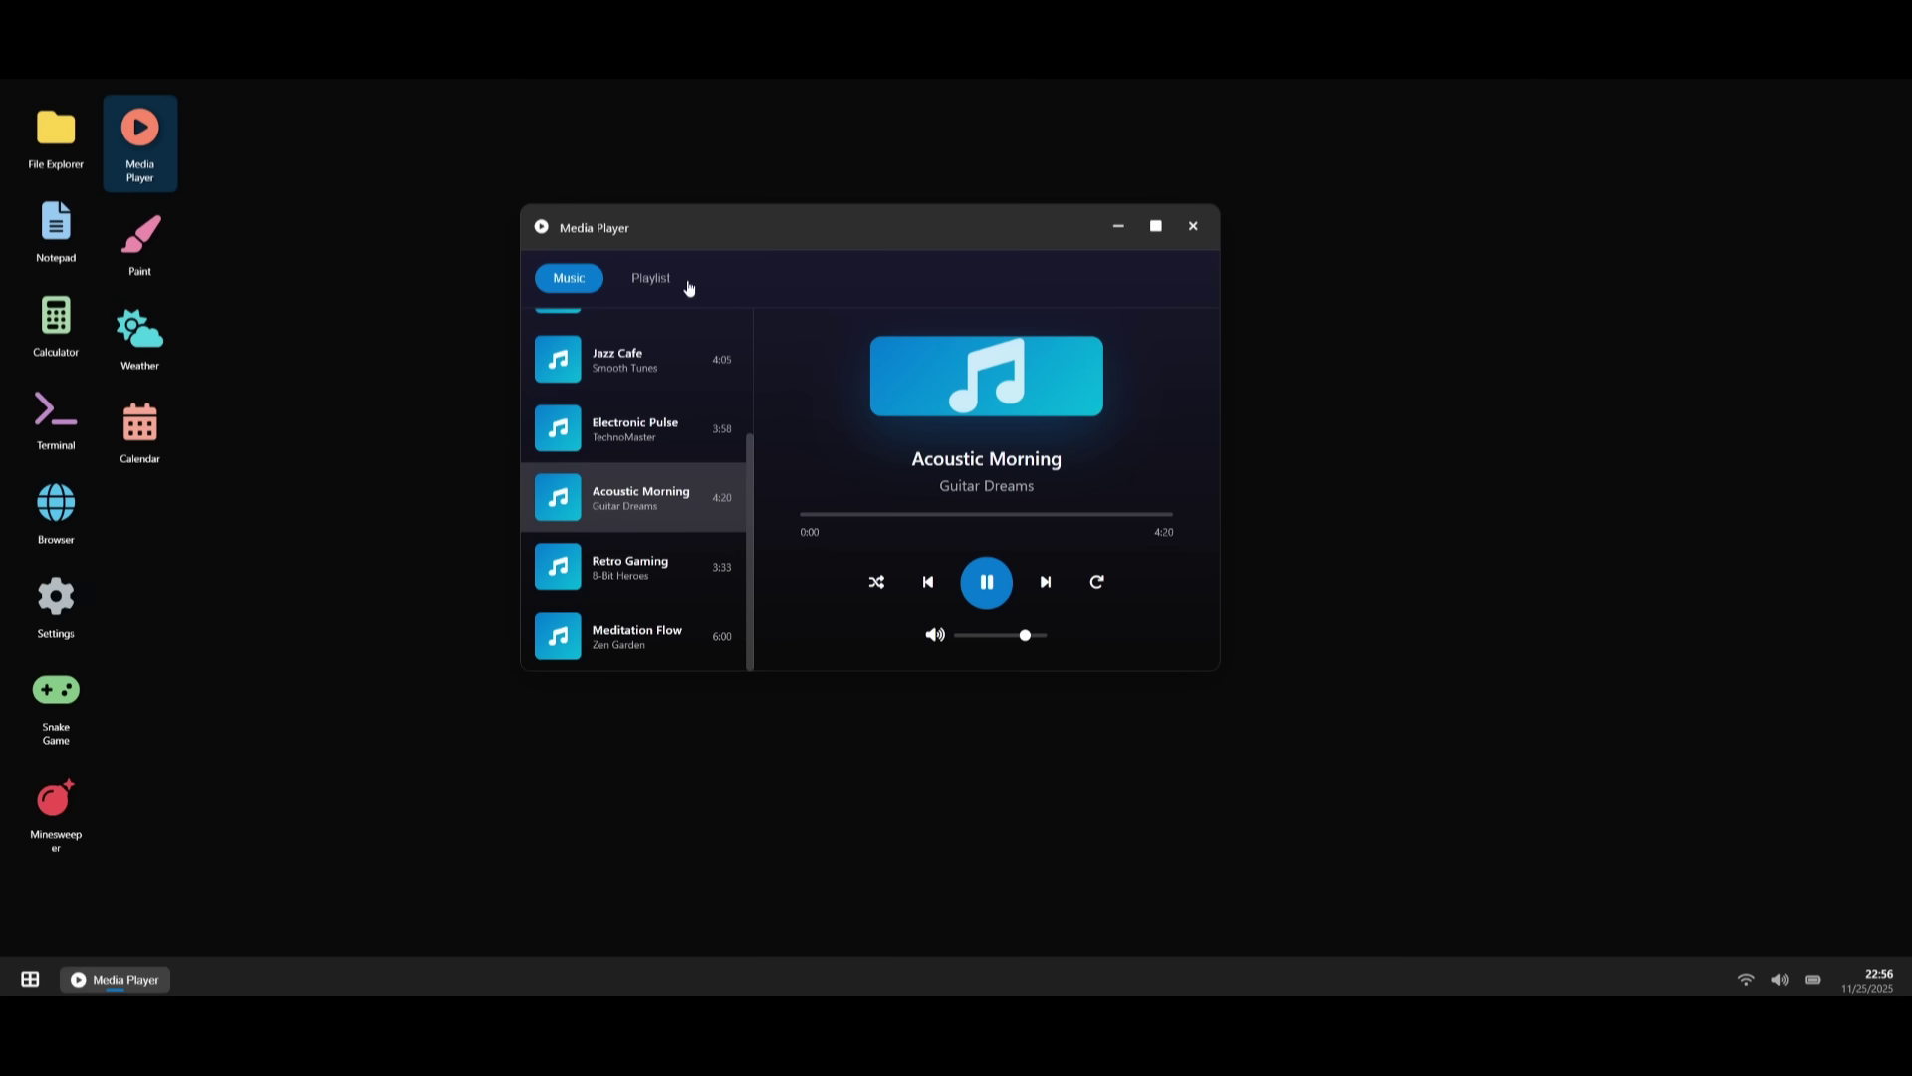
click(1191, 228)
- Open Paint and draw a black scribble and a red freehand loop
double_click(140, 239)
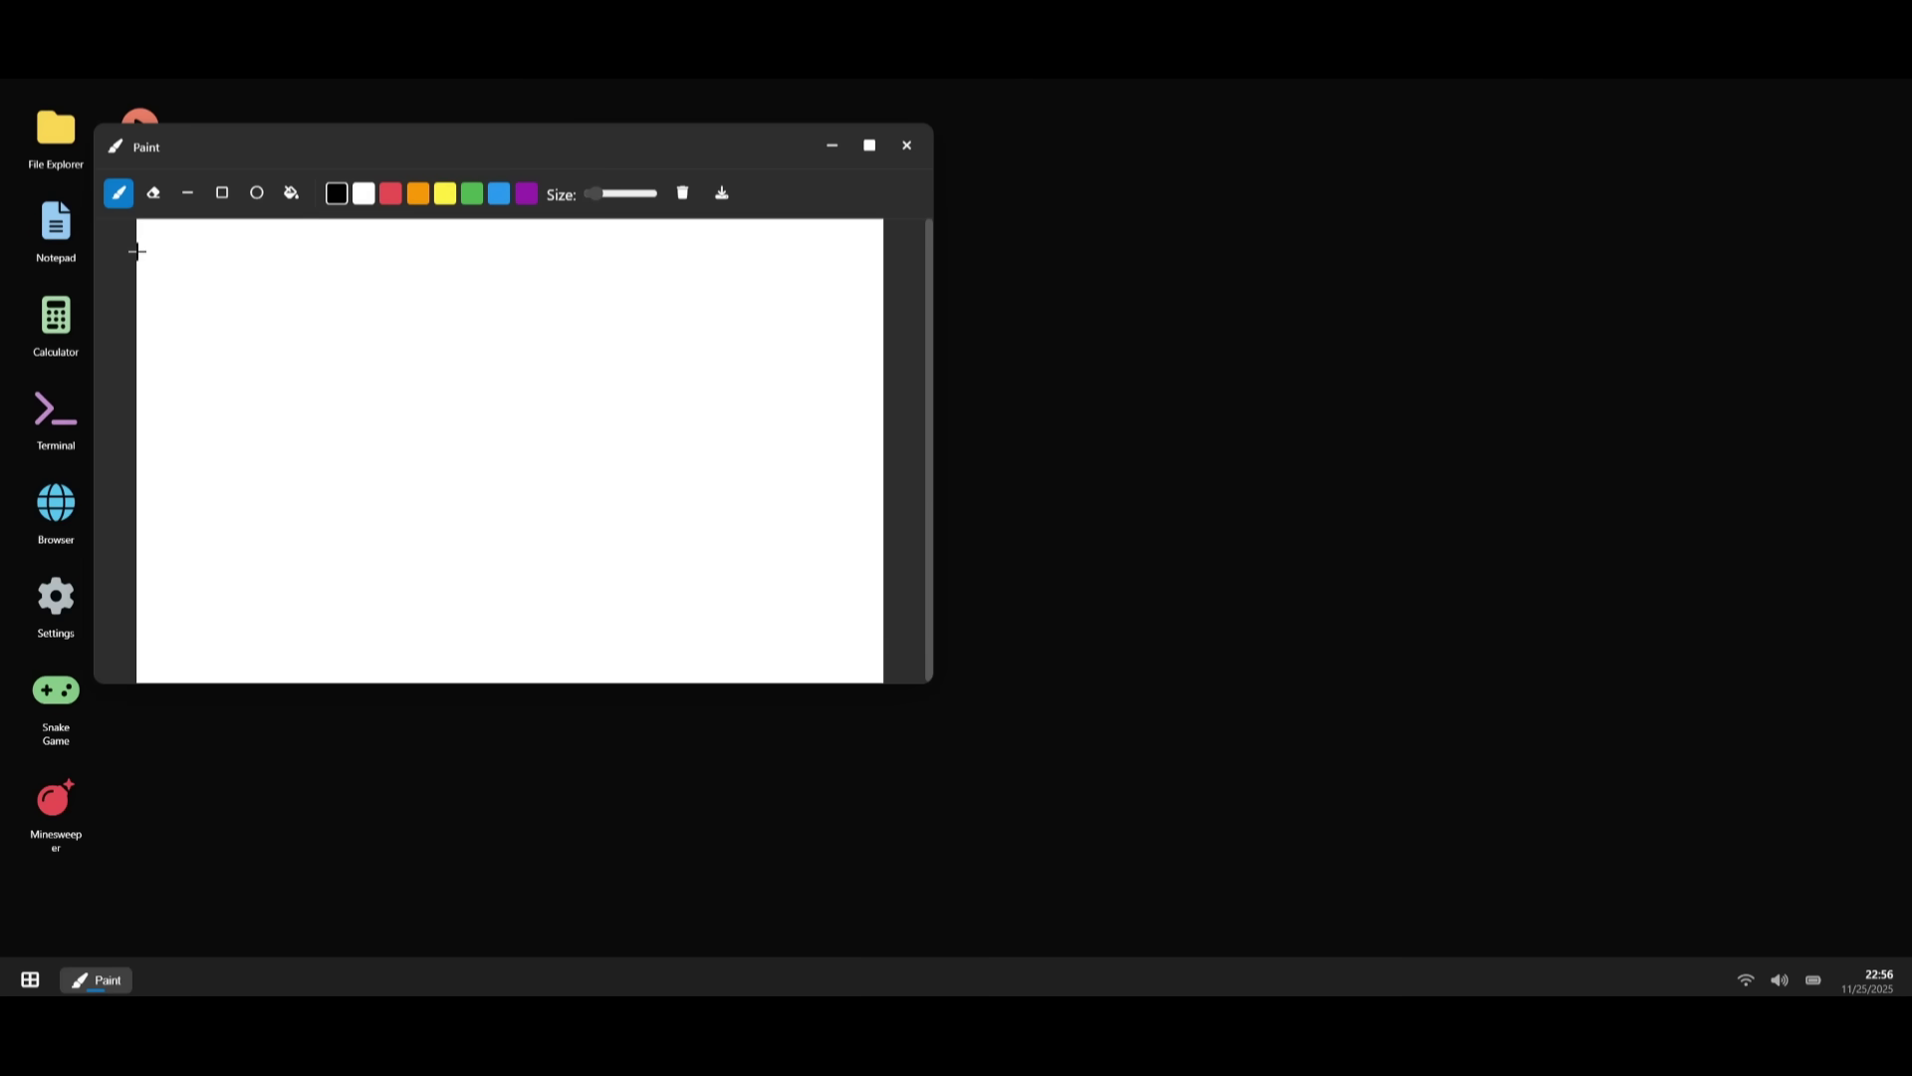
drag(345, 151, 681, 227)
mouse_move(603, 350)
mouse_down()
mouse_move(960, 465)
mouse_move(812, 551)
mouse_up()
click(736, 278)
mouse_move(652, 528)
mouse_down()
mouse_move(858, 605)
mouse_move(999, 615)
mouse_up()
- Open Notepad, Calculator and Weather, then close them again
double_click(51, 244)
double_click(51, 307)
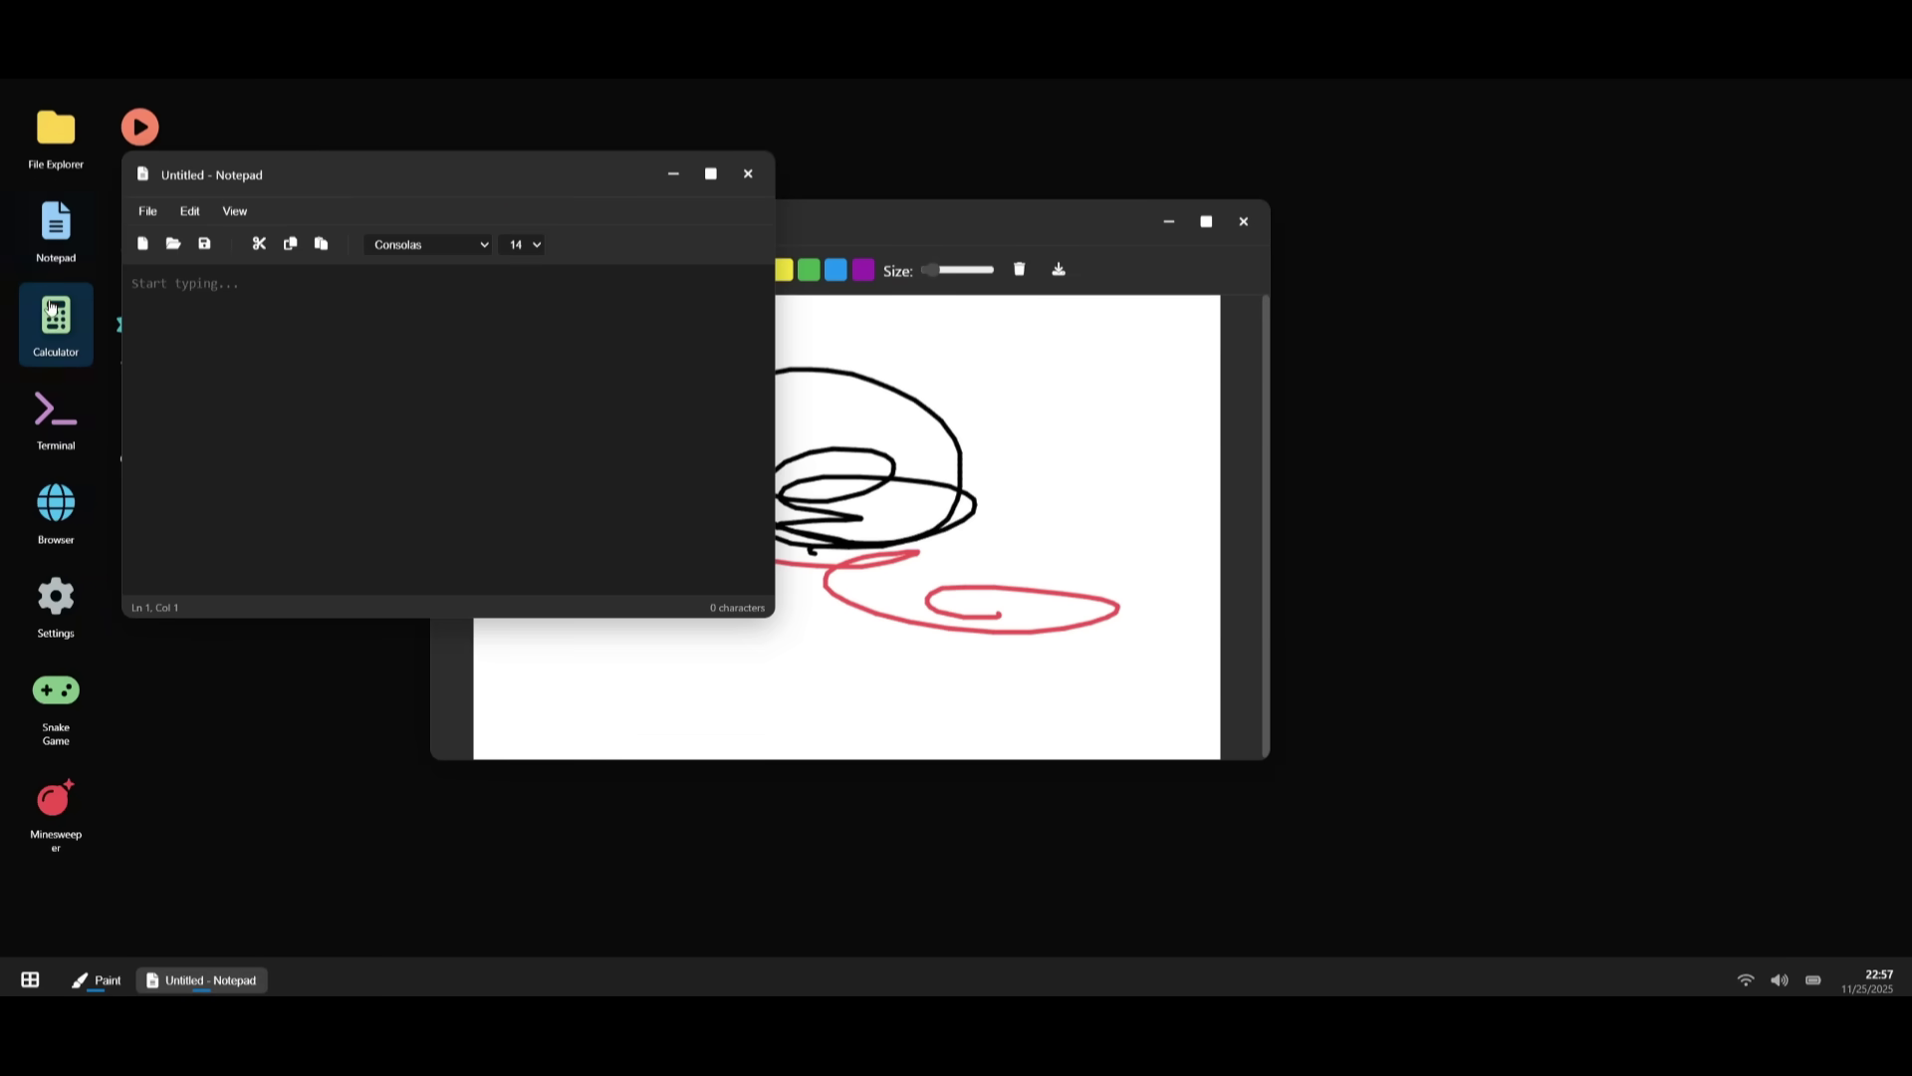
drag(319, 173, 514, 201)
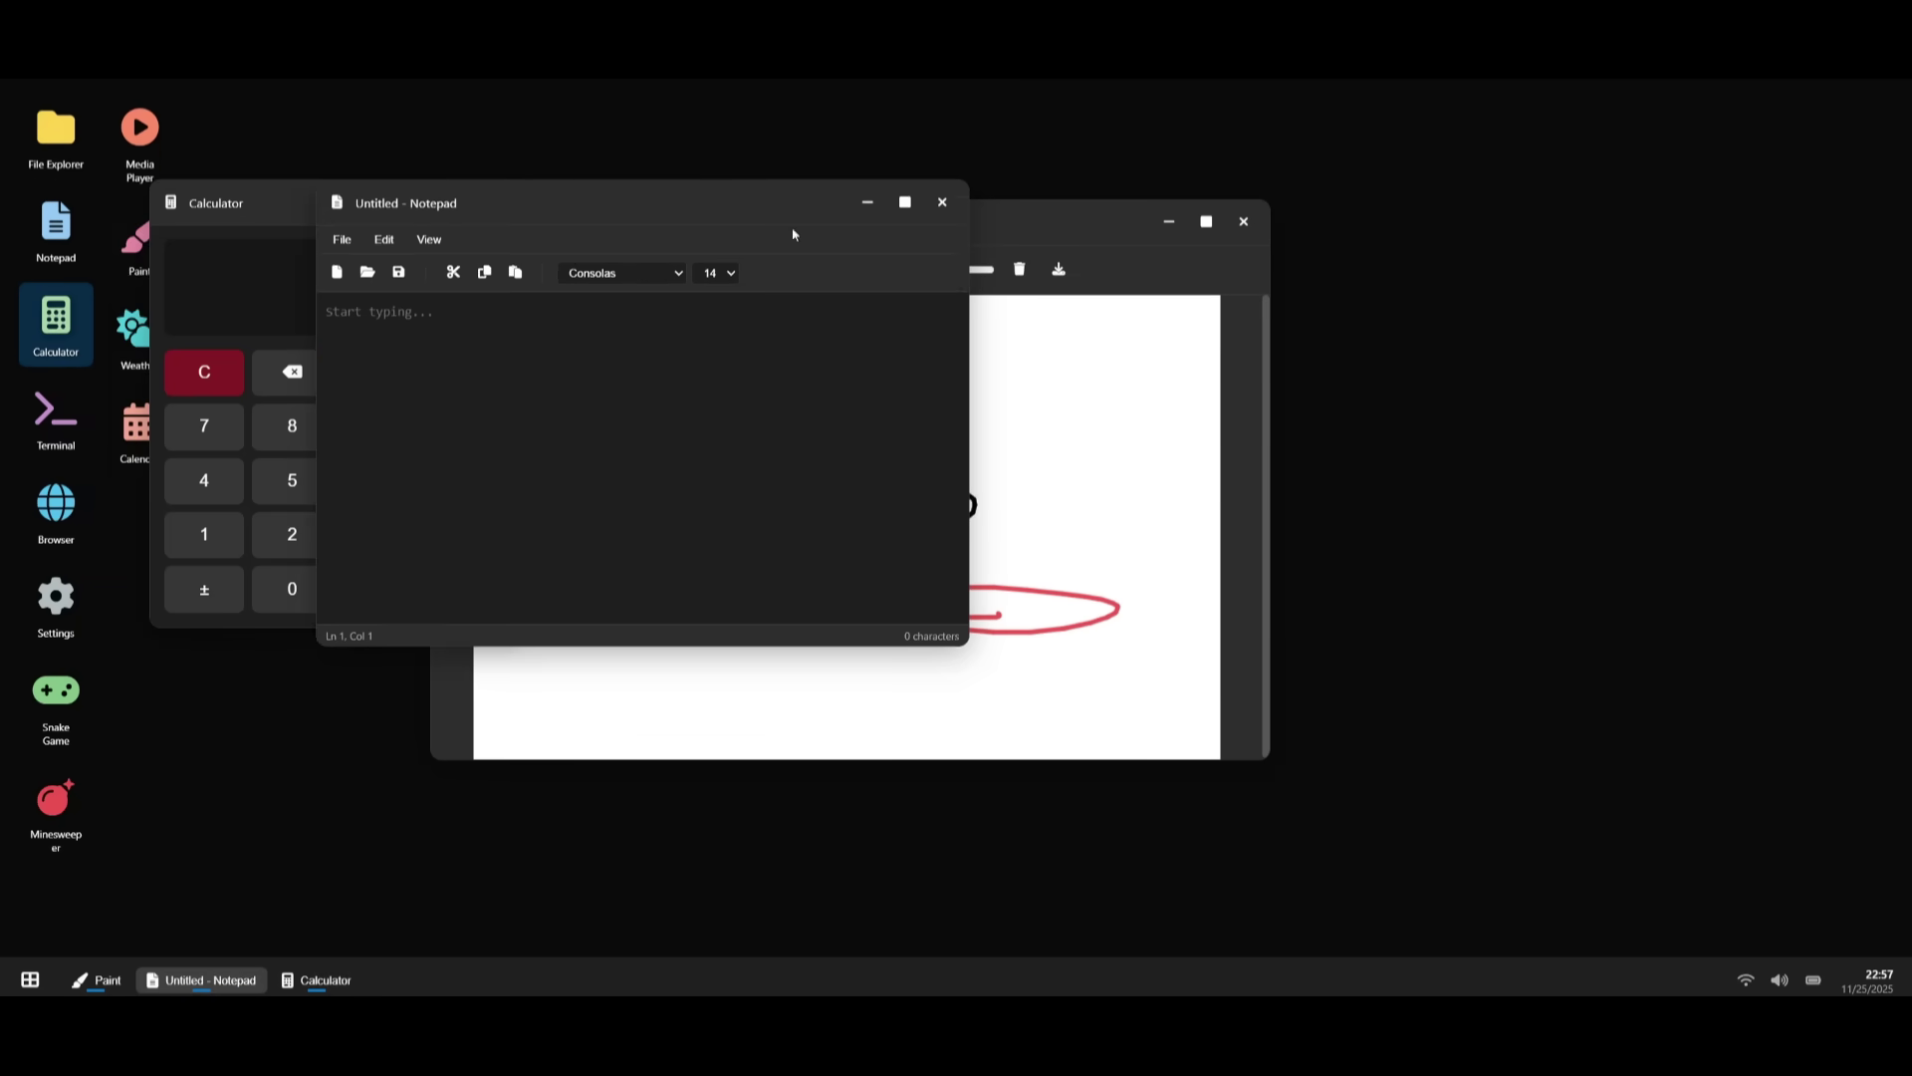
double_click(129, 338)
scroll(370, 511, down, 1)
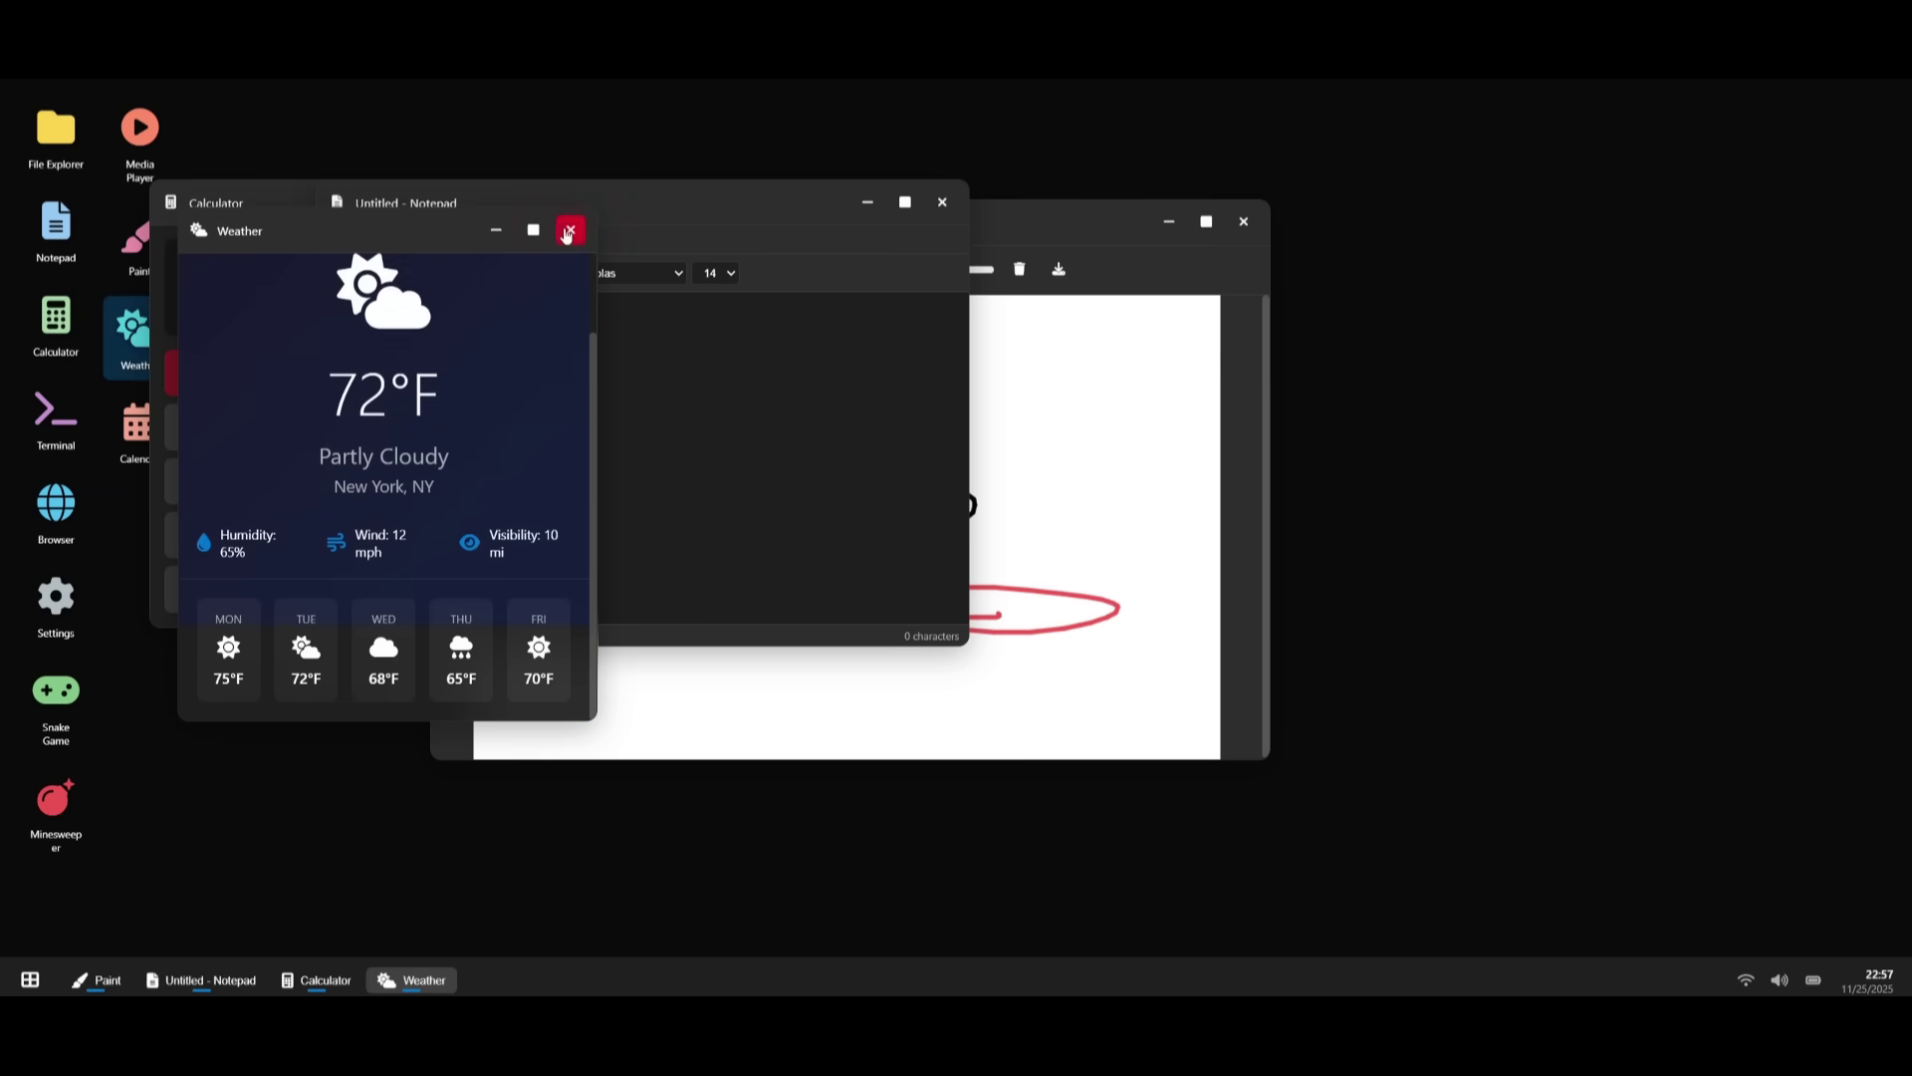
click(571, 229)
click(942, 204)
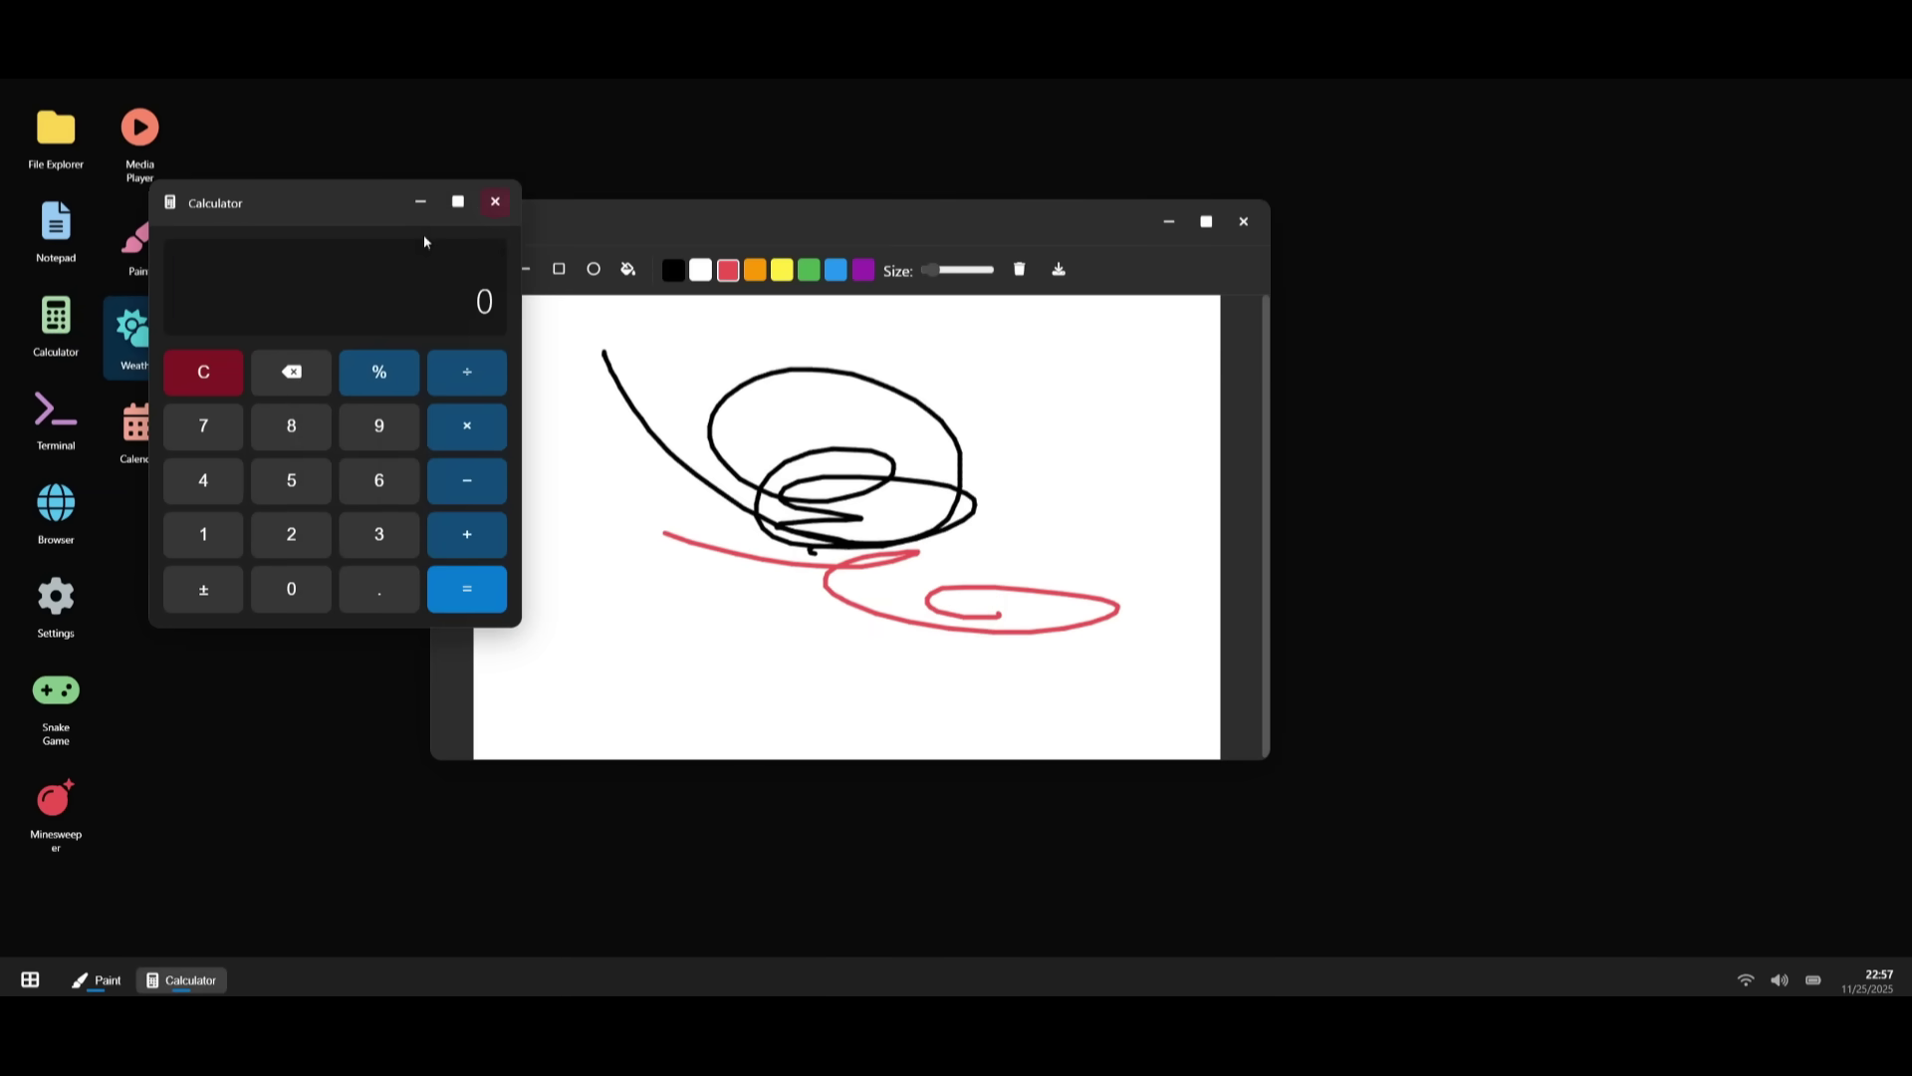
click(492, 199)
- Launch Terminal, then close the Paint and Terminal windows
double_click(76, 409)
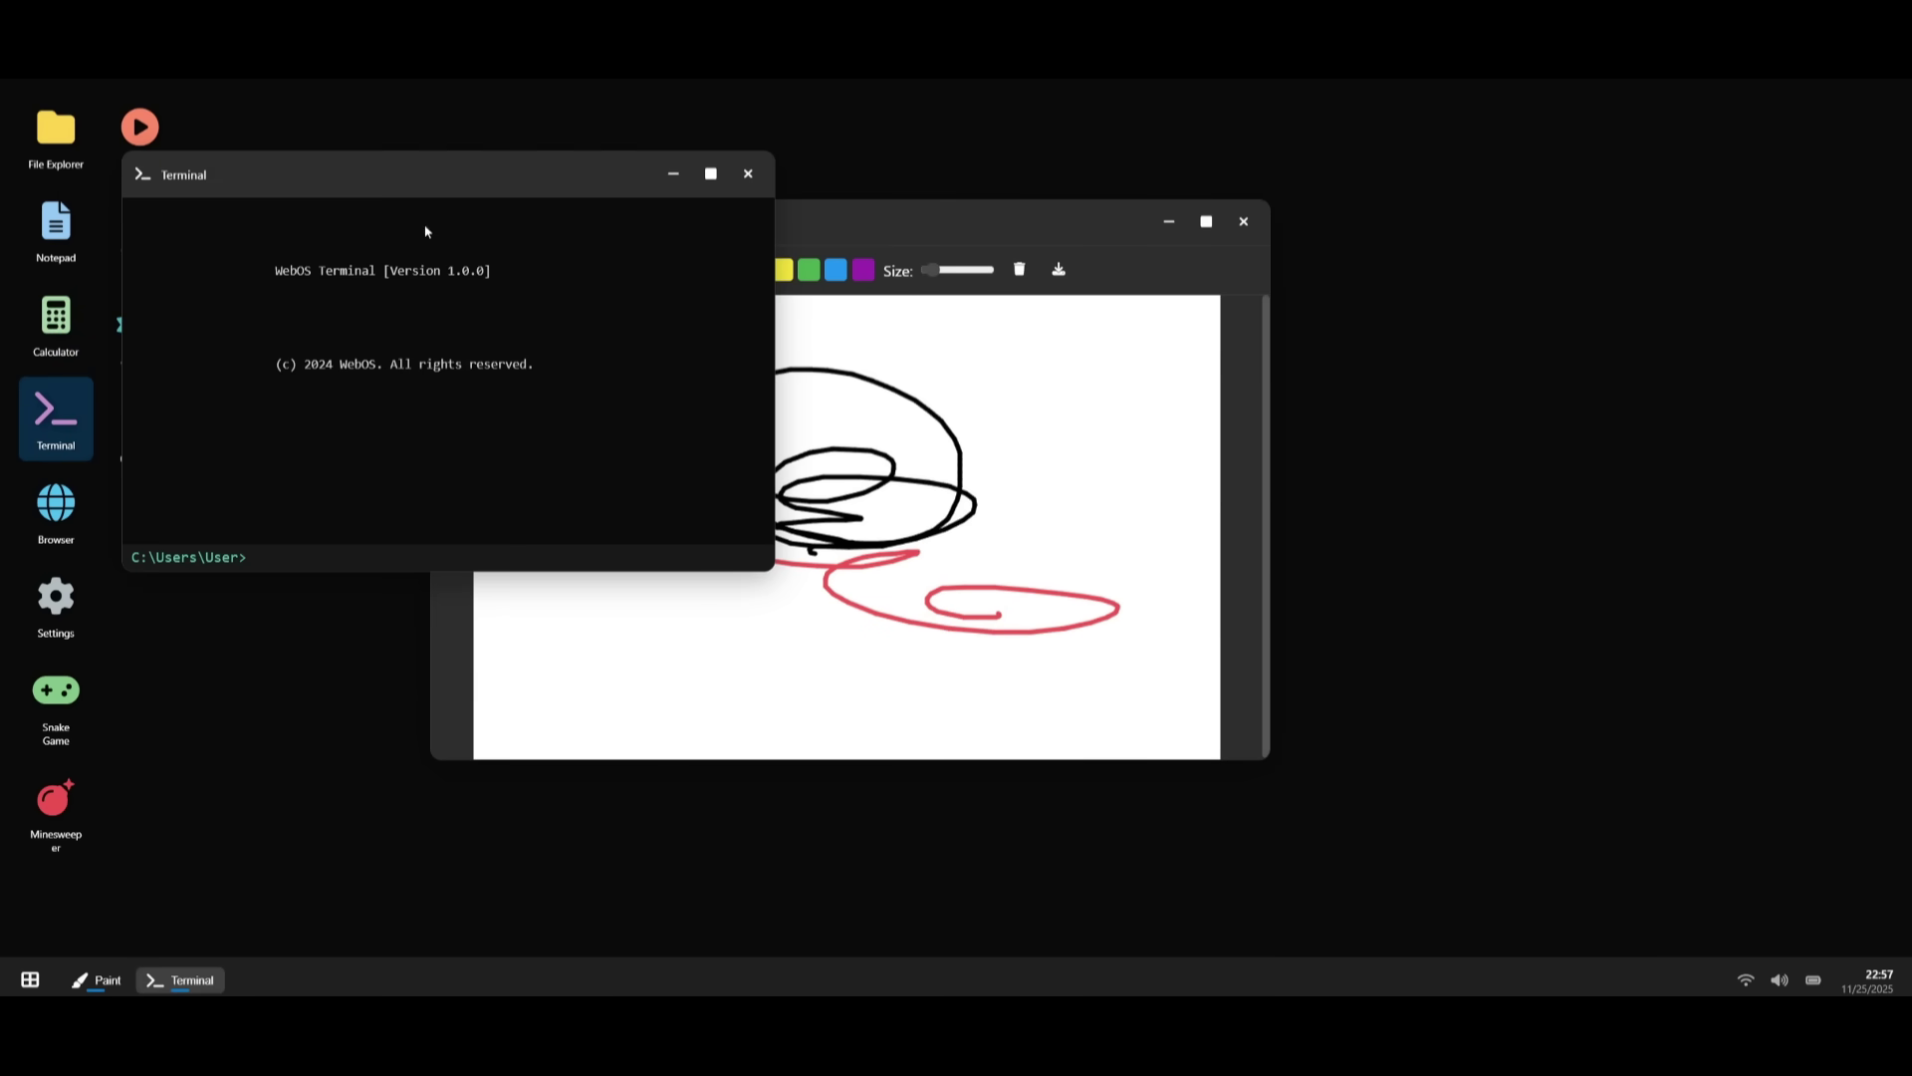
drag(501, 179, 802, 281)
click(1243, 221)
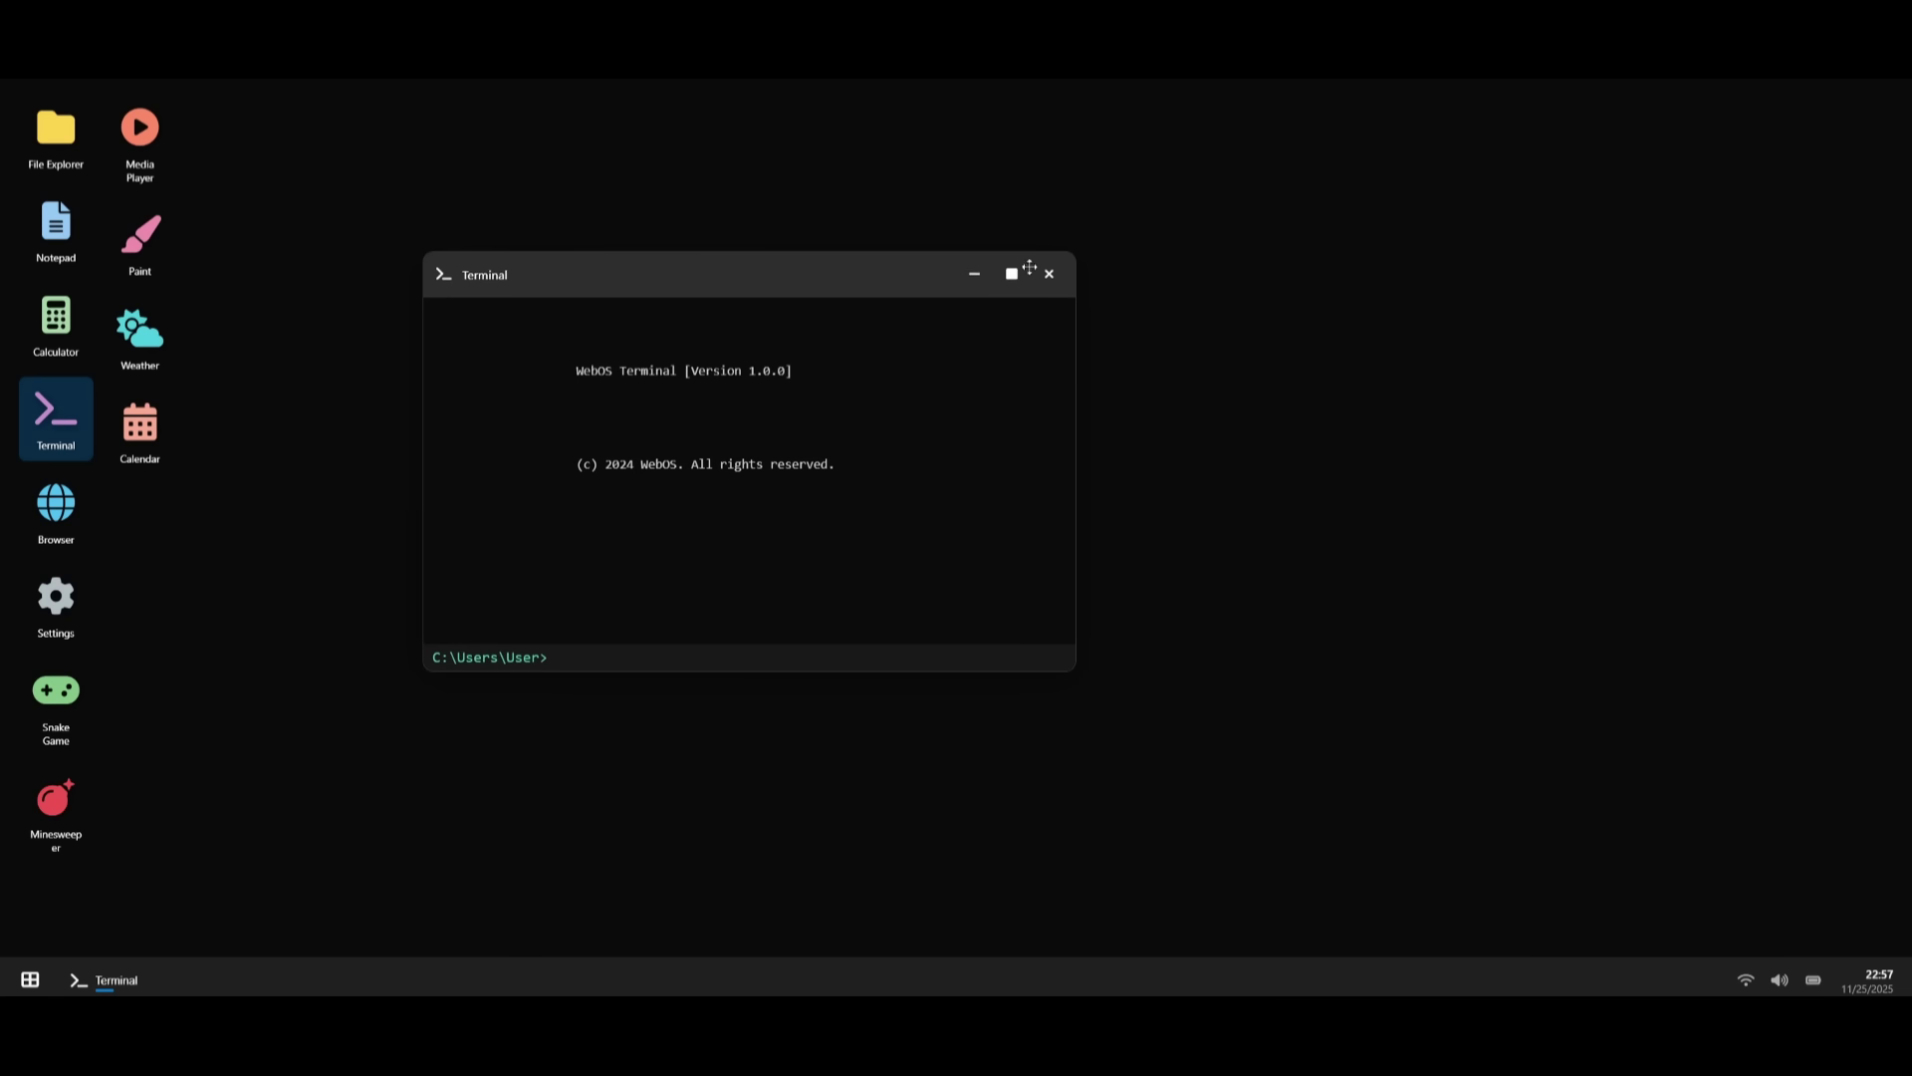
click(1048, 273)
- Open Calendar and the web browser, loading Google in a new tab
double_click(140, 423)
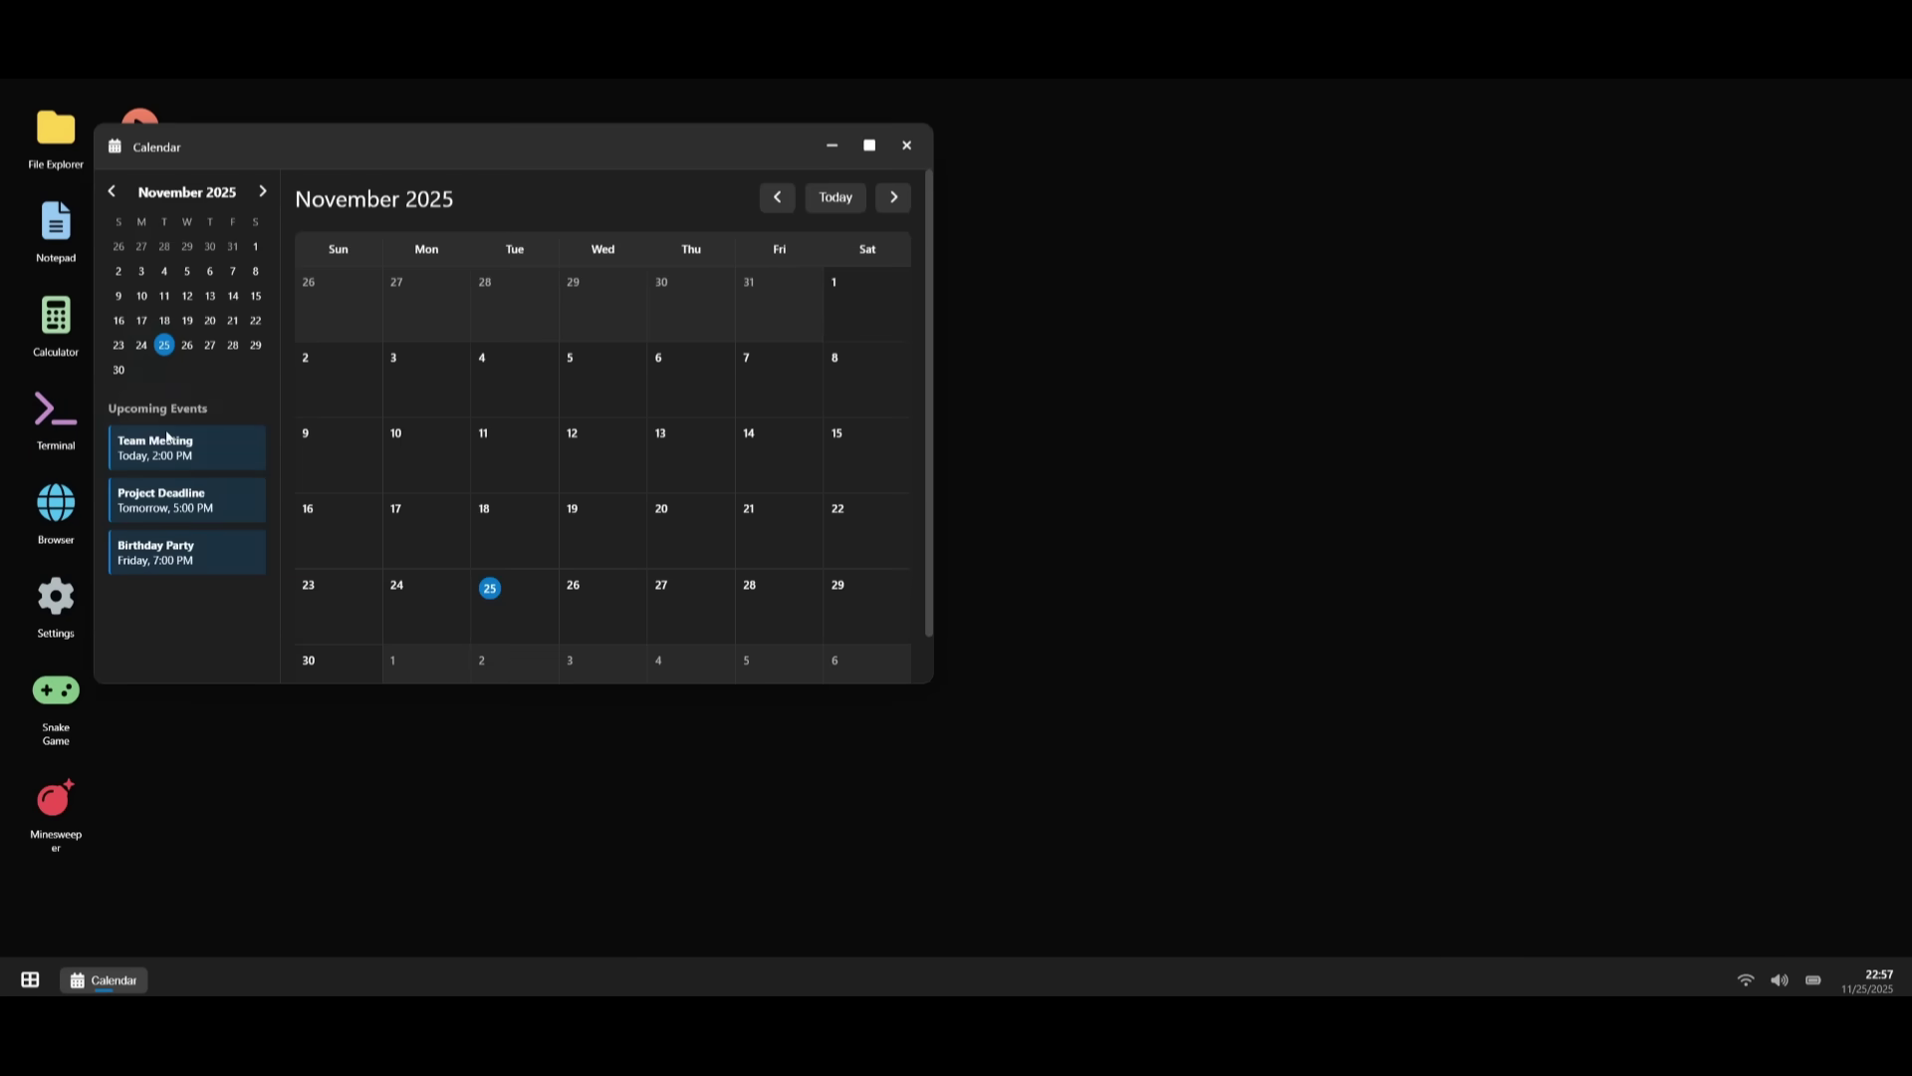
double_click(59, 513)
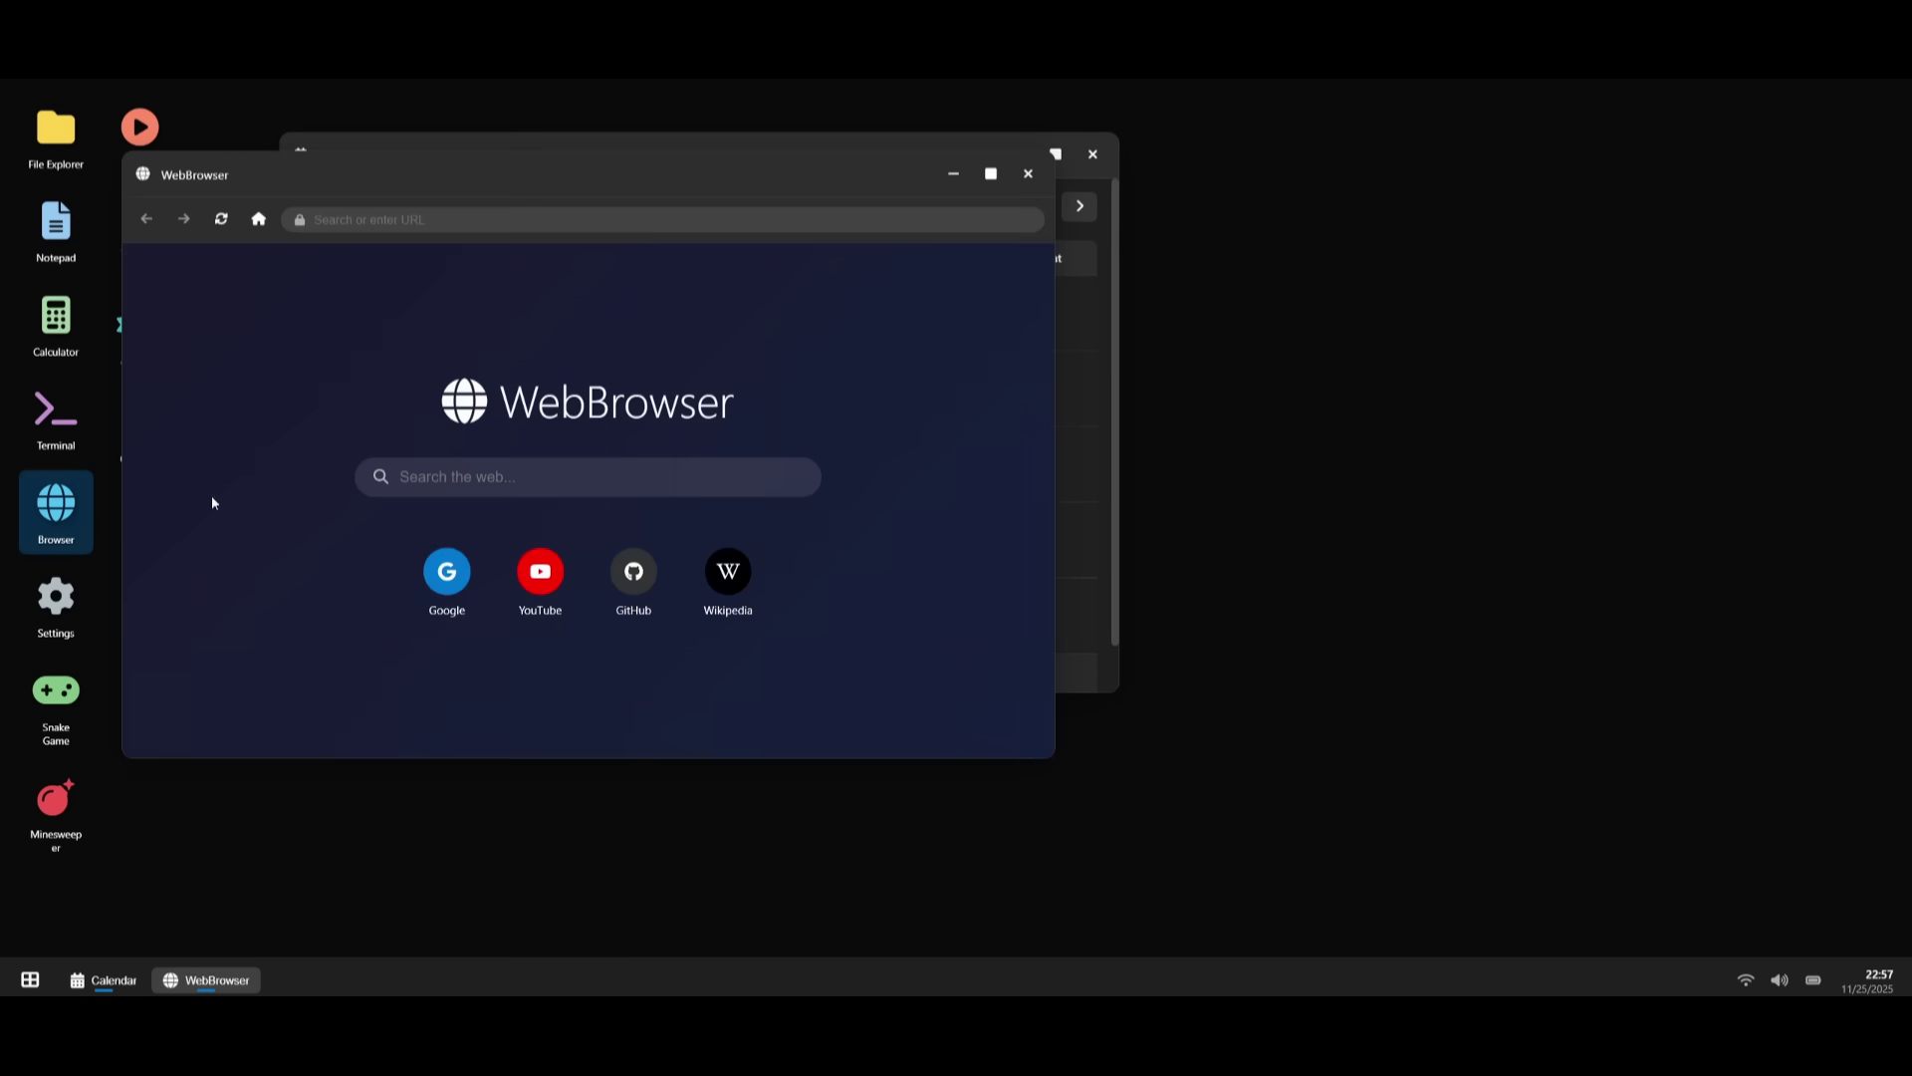
click(446, 573)
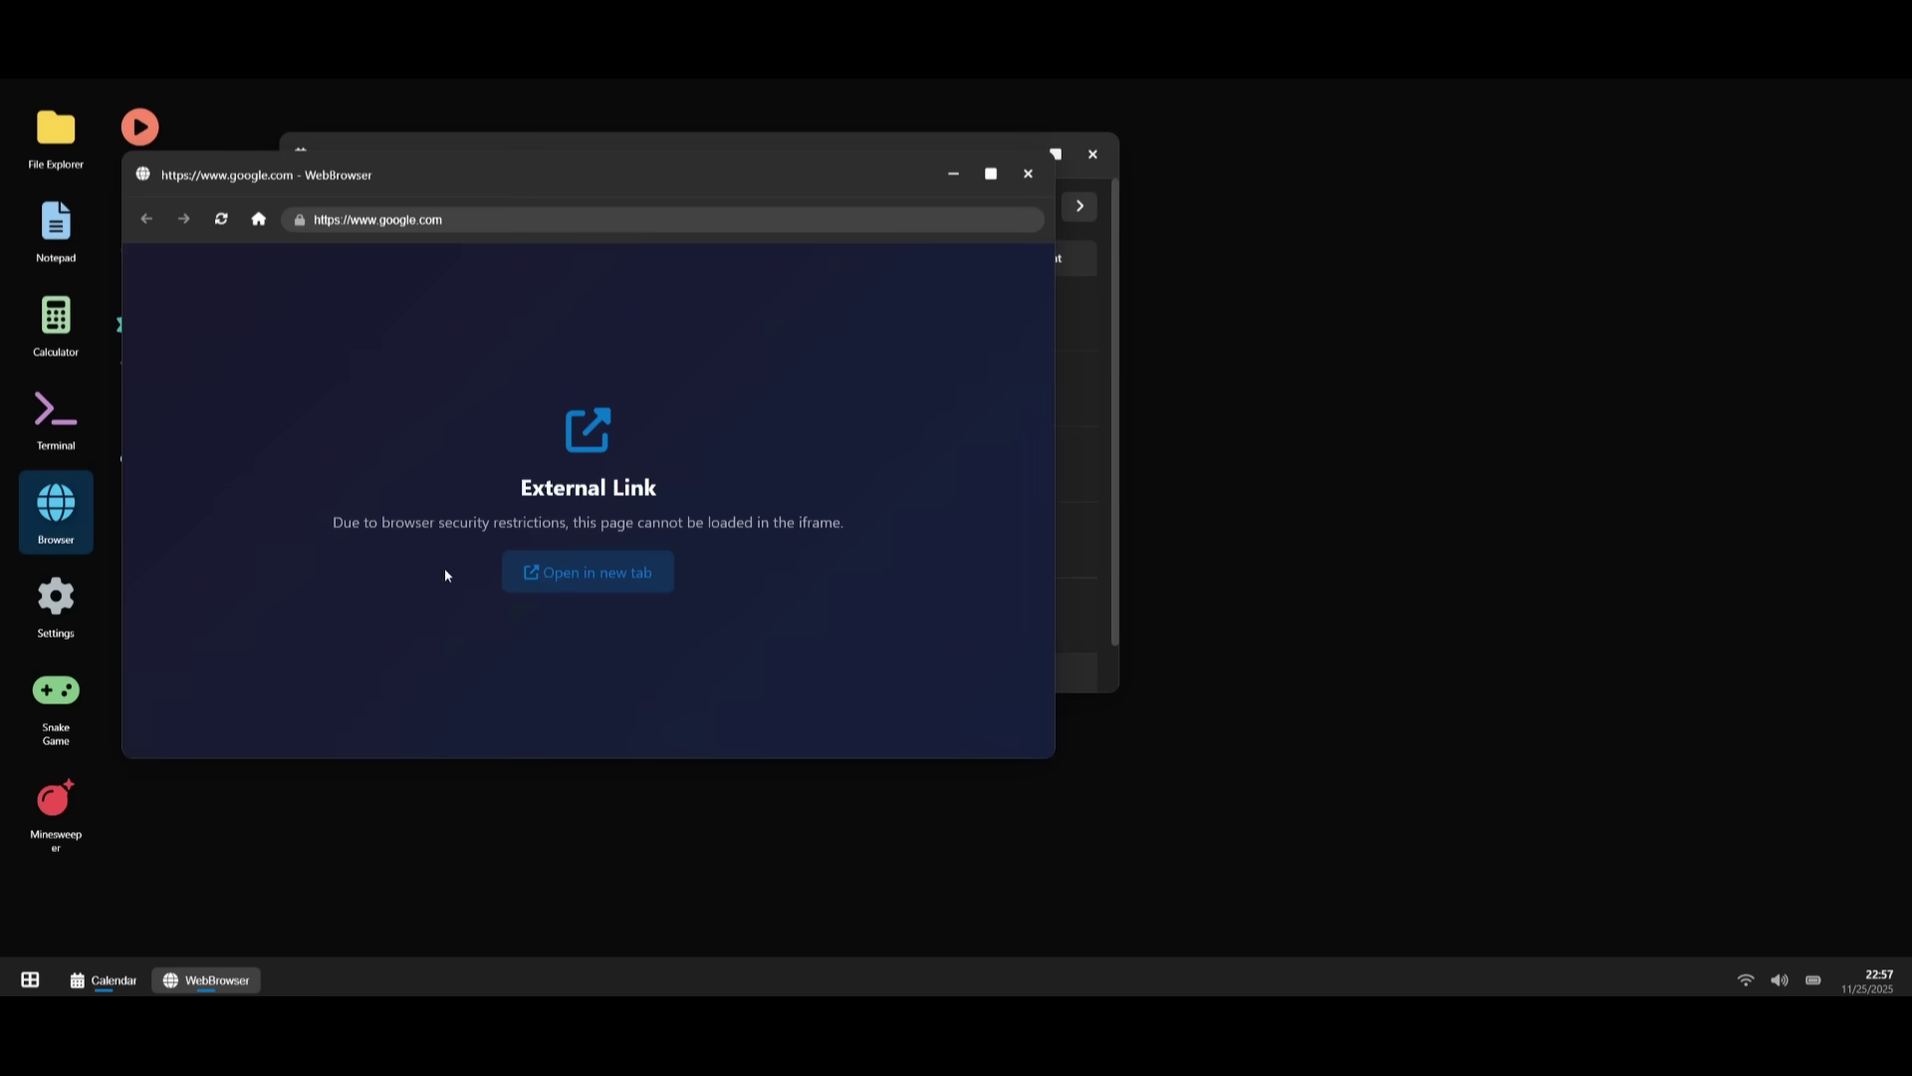
click(558, 585)
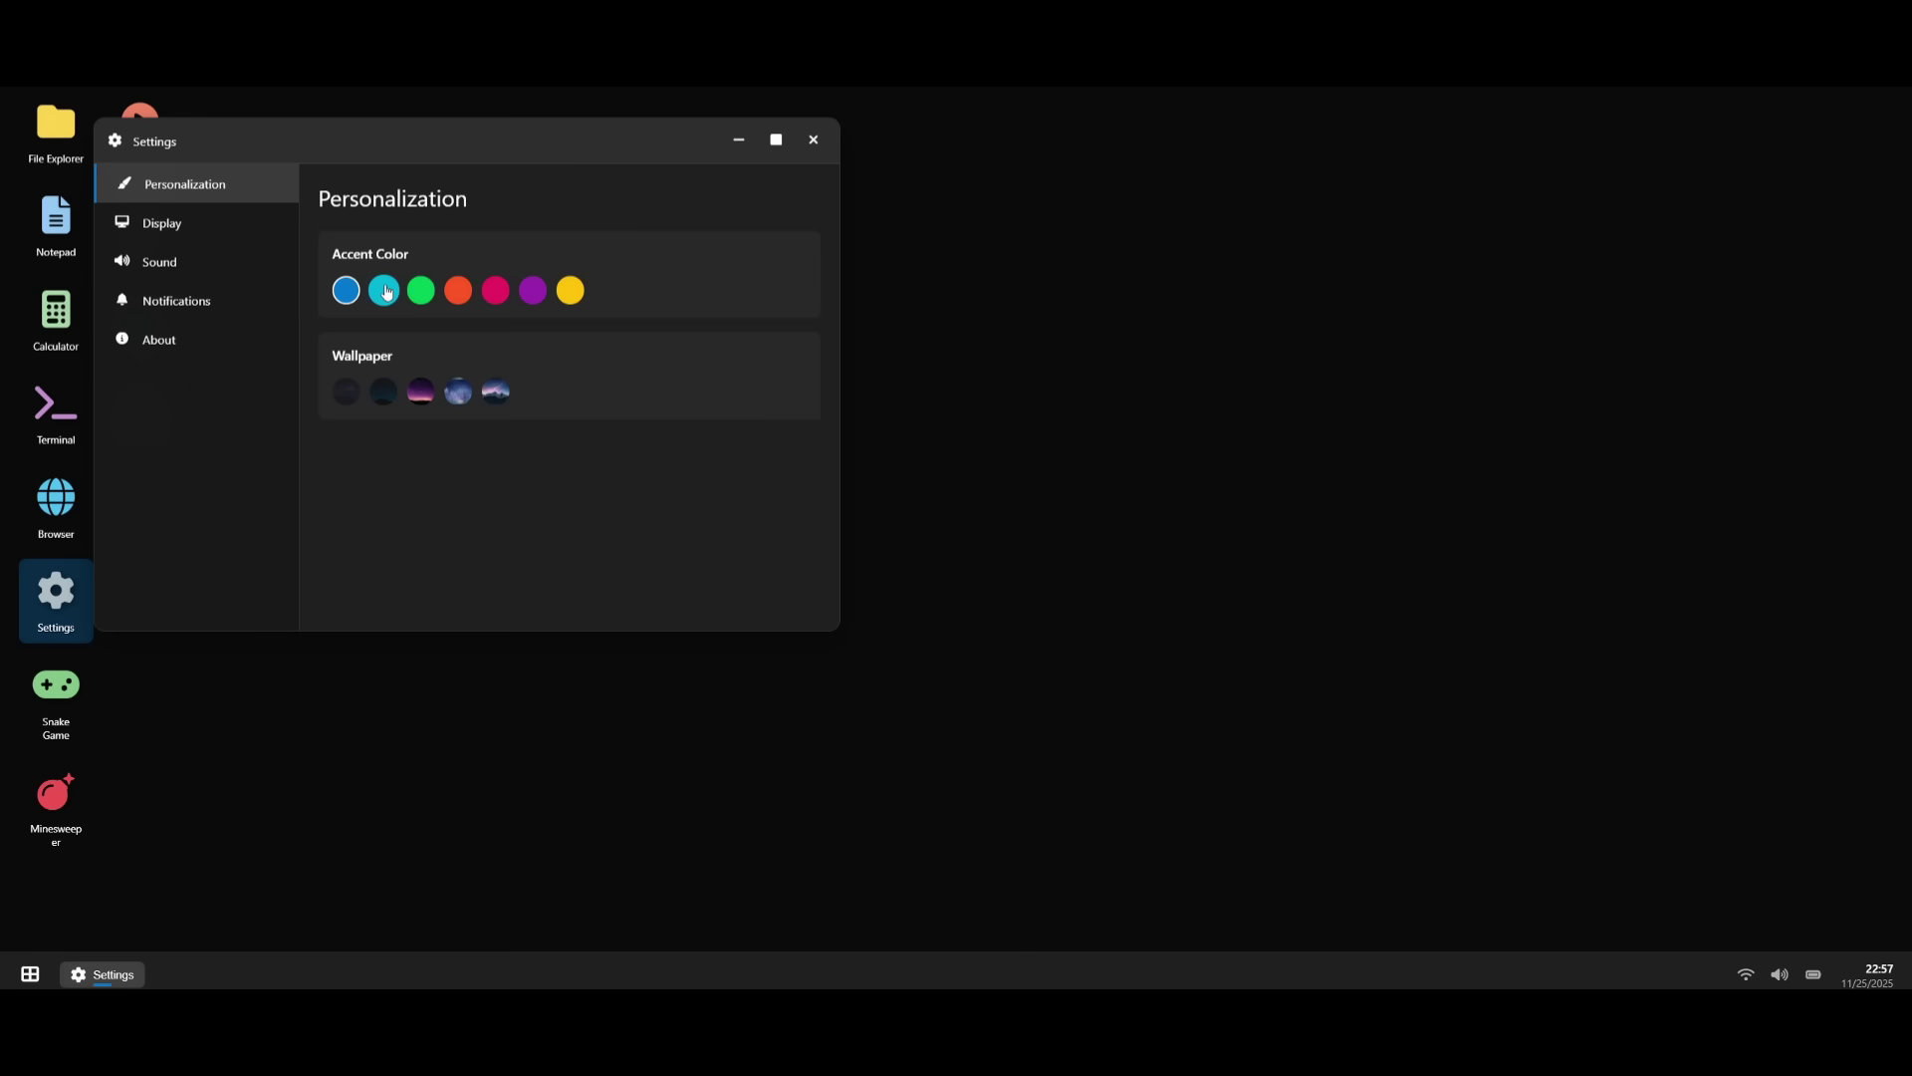
- Set the accent colour to green and choose the dark starfield wallpaper
click(388, 292)
drag(431, 149, 665, 284)
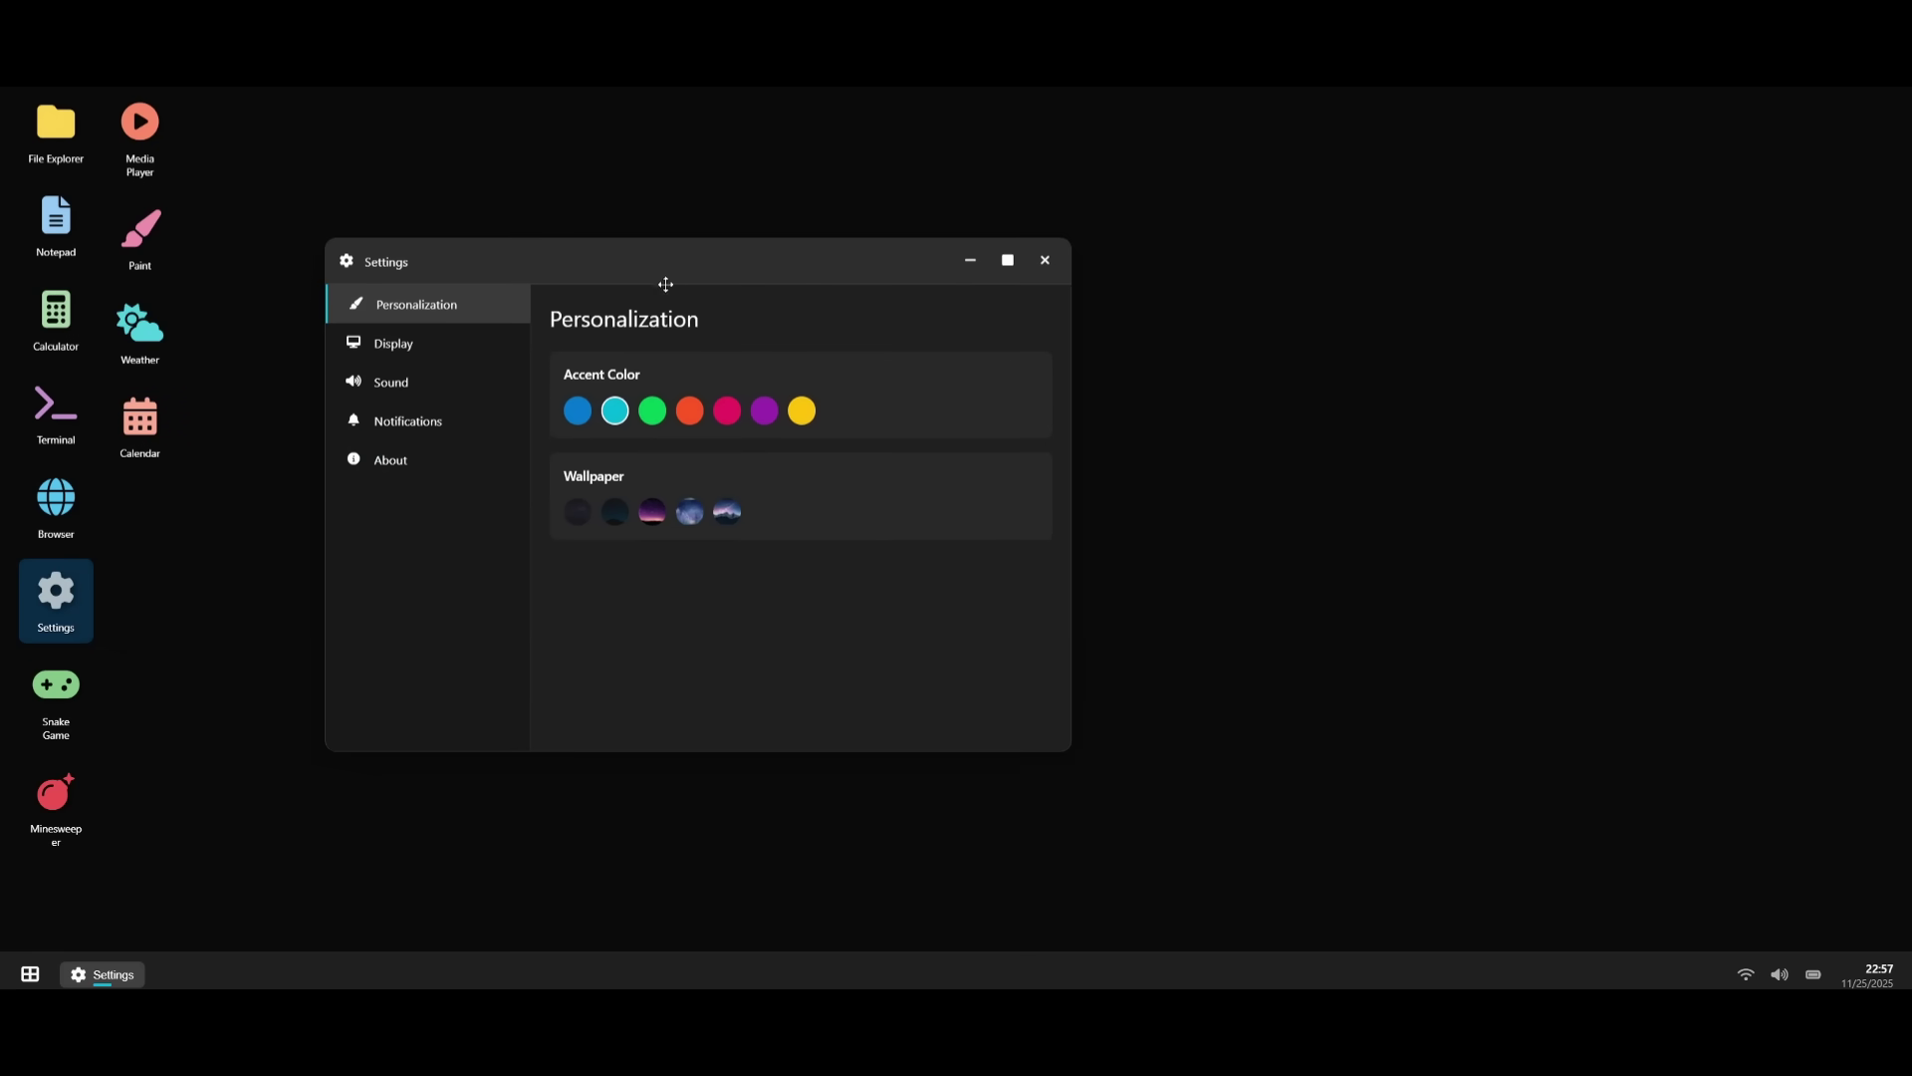
click(646, 416)
click(611, 522)
click(653, 518)
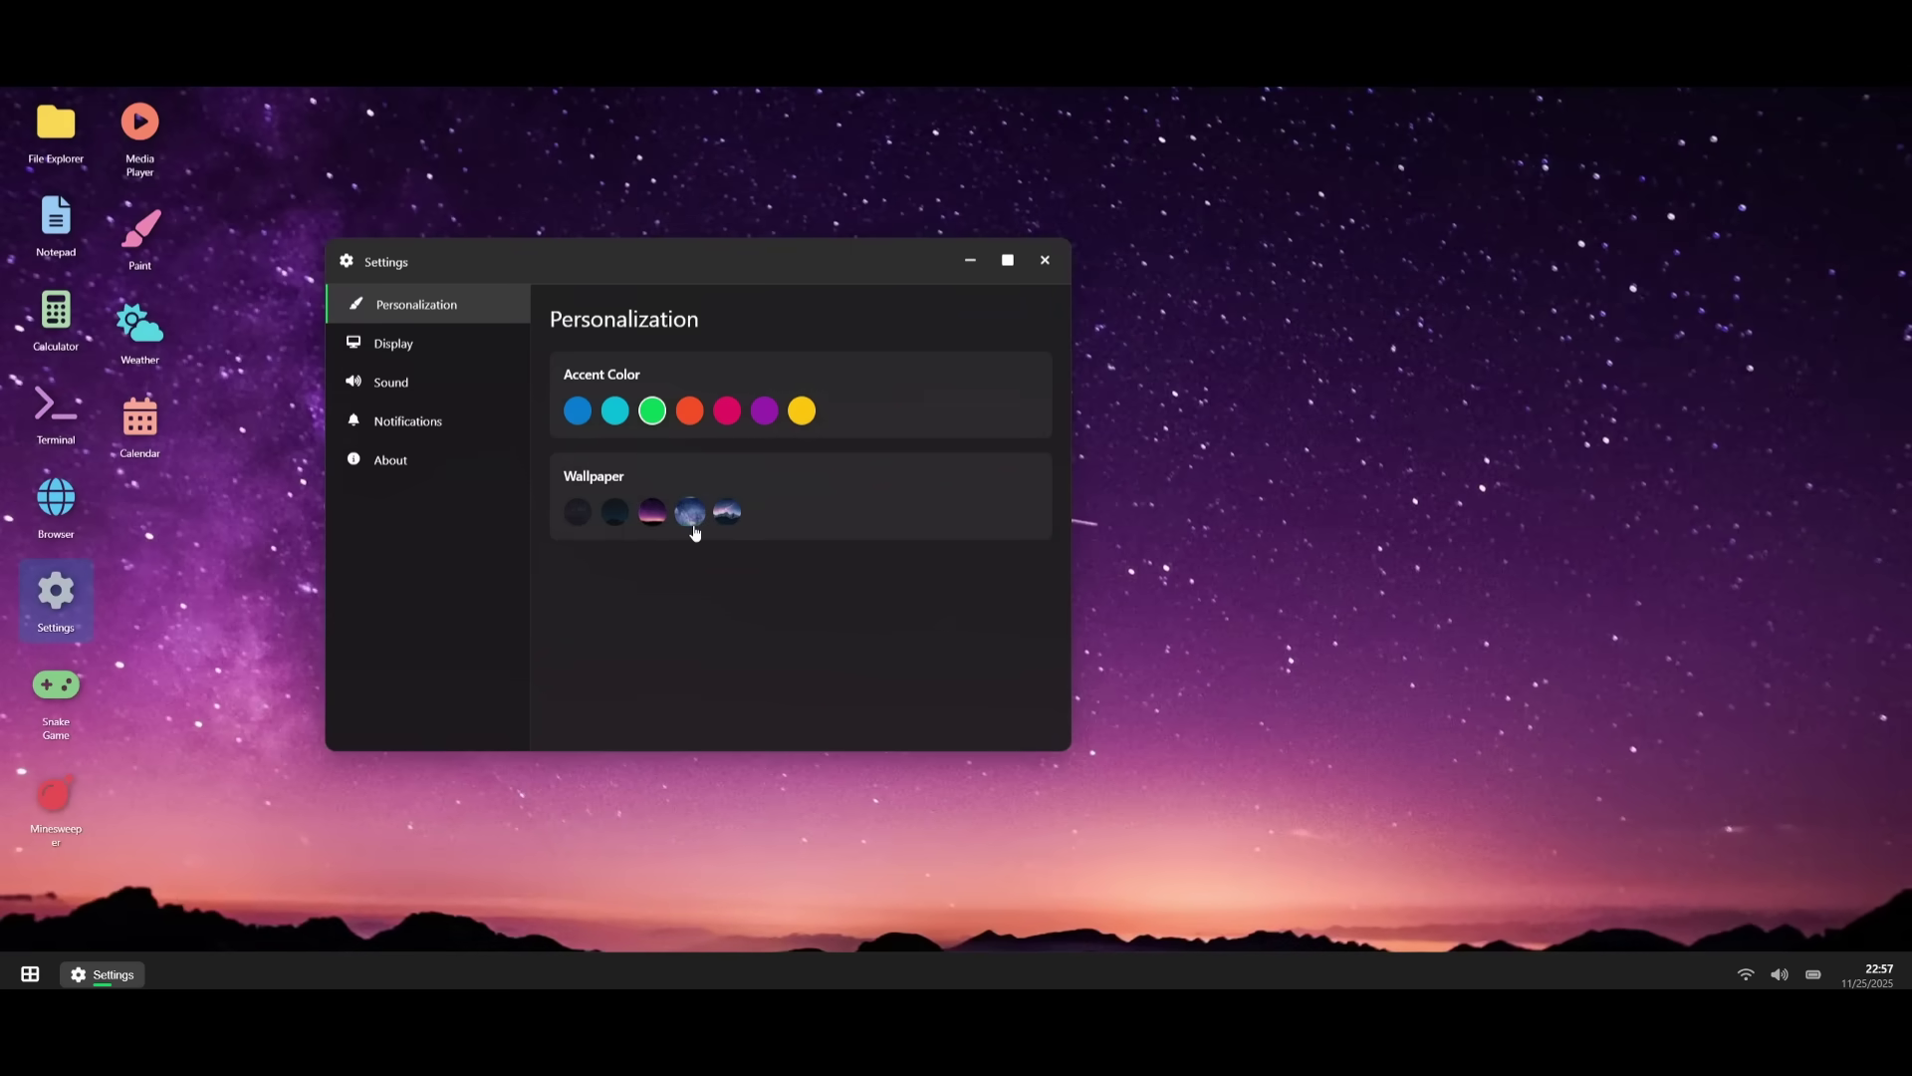
click(691, 529)
click(731, 527)
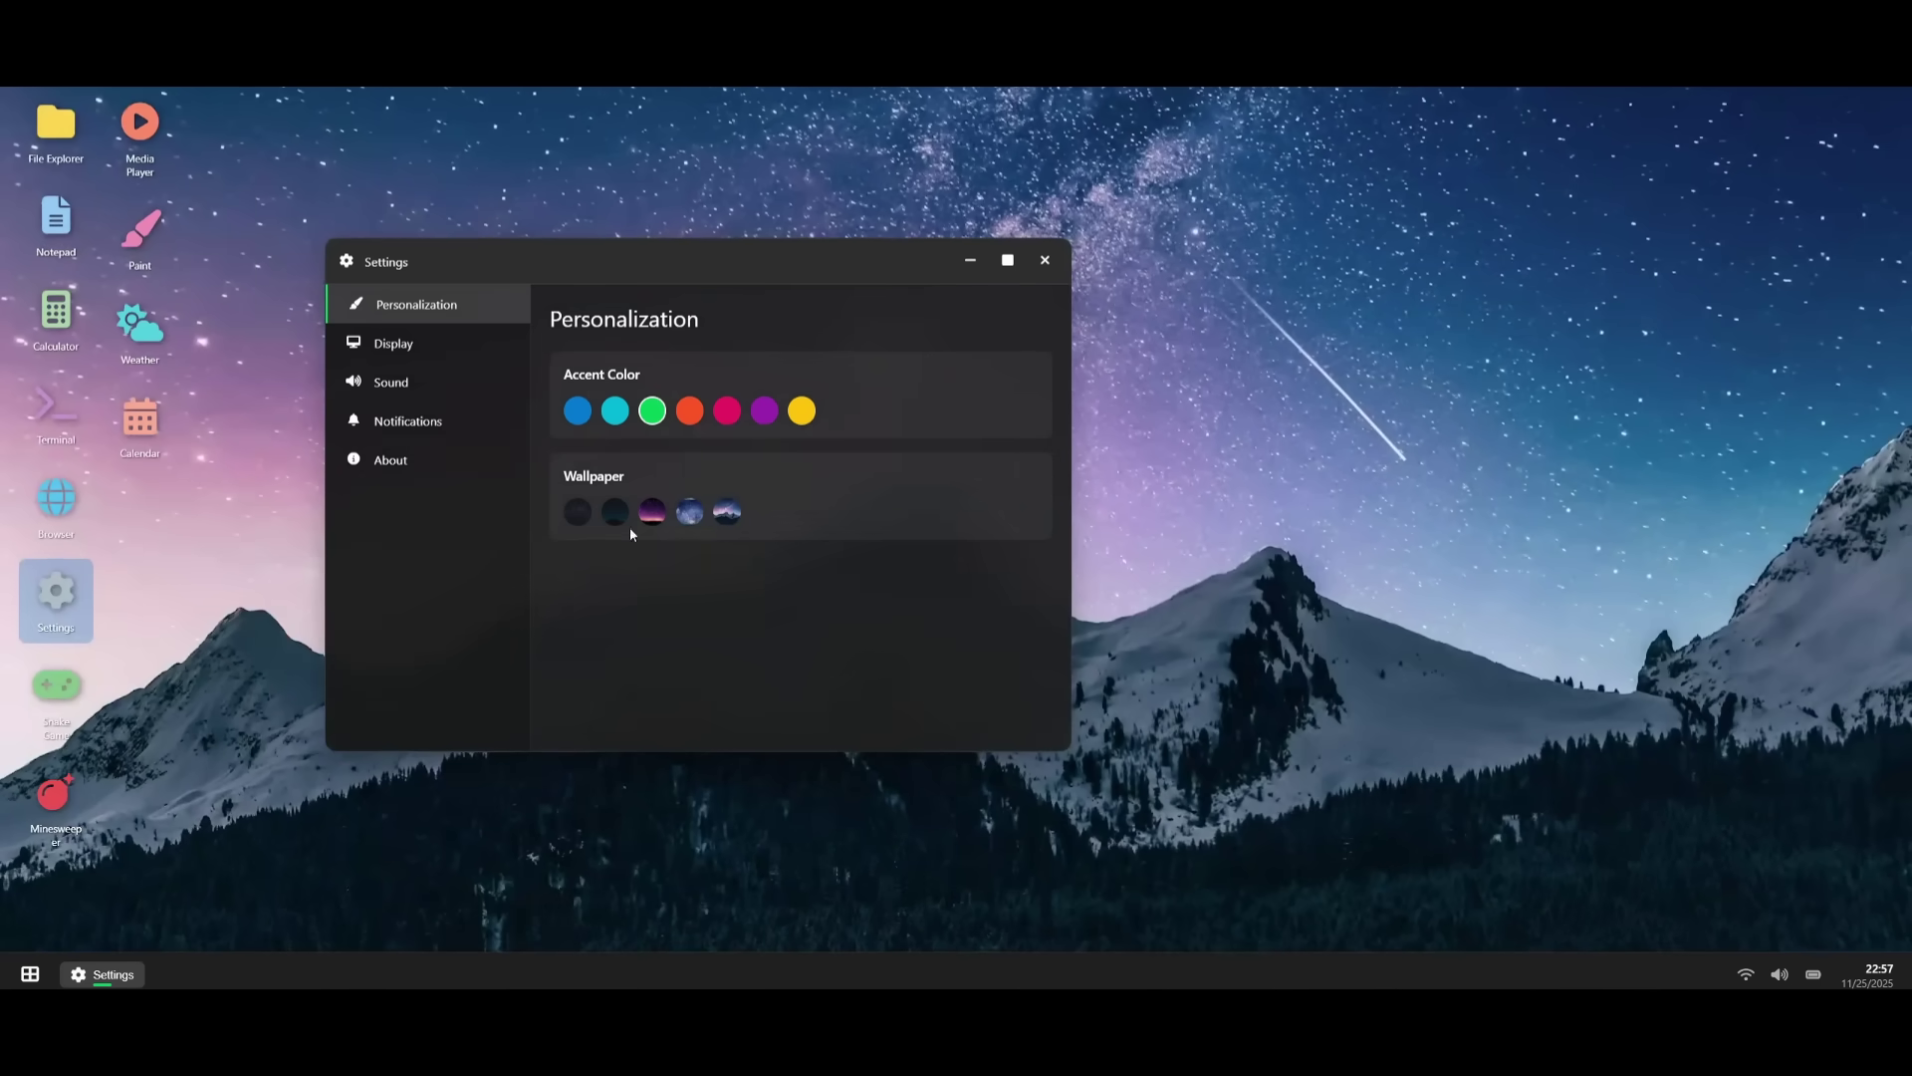
click(571, 515)
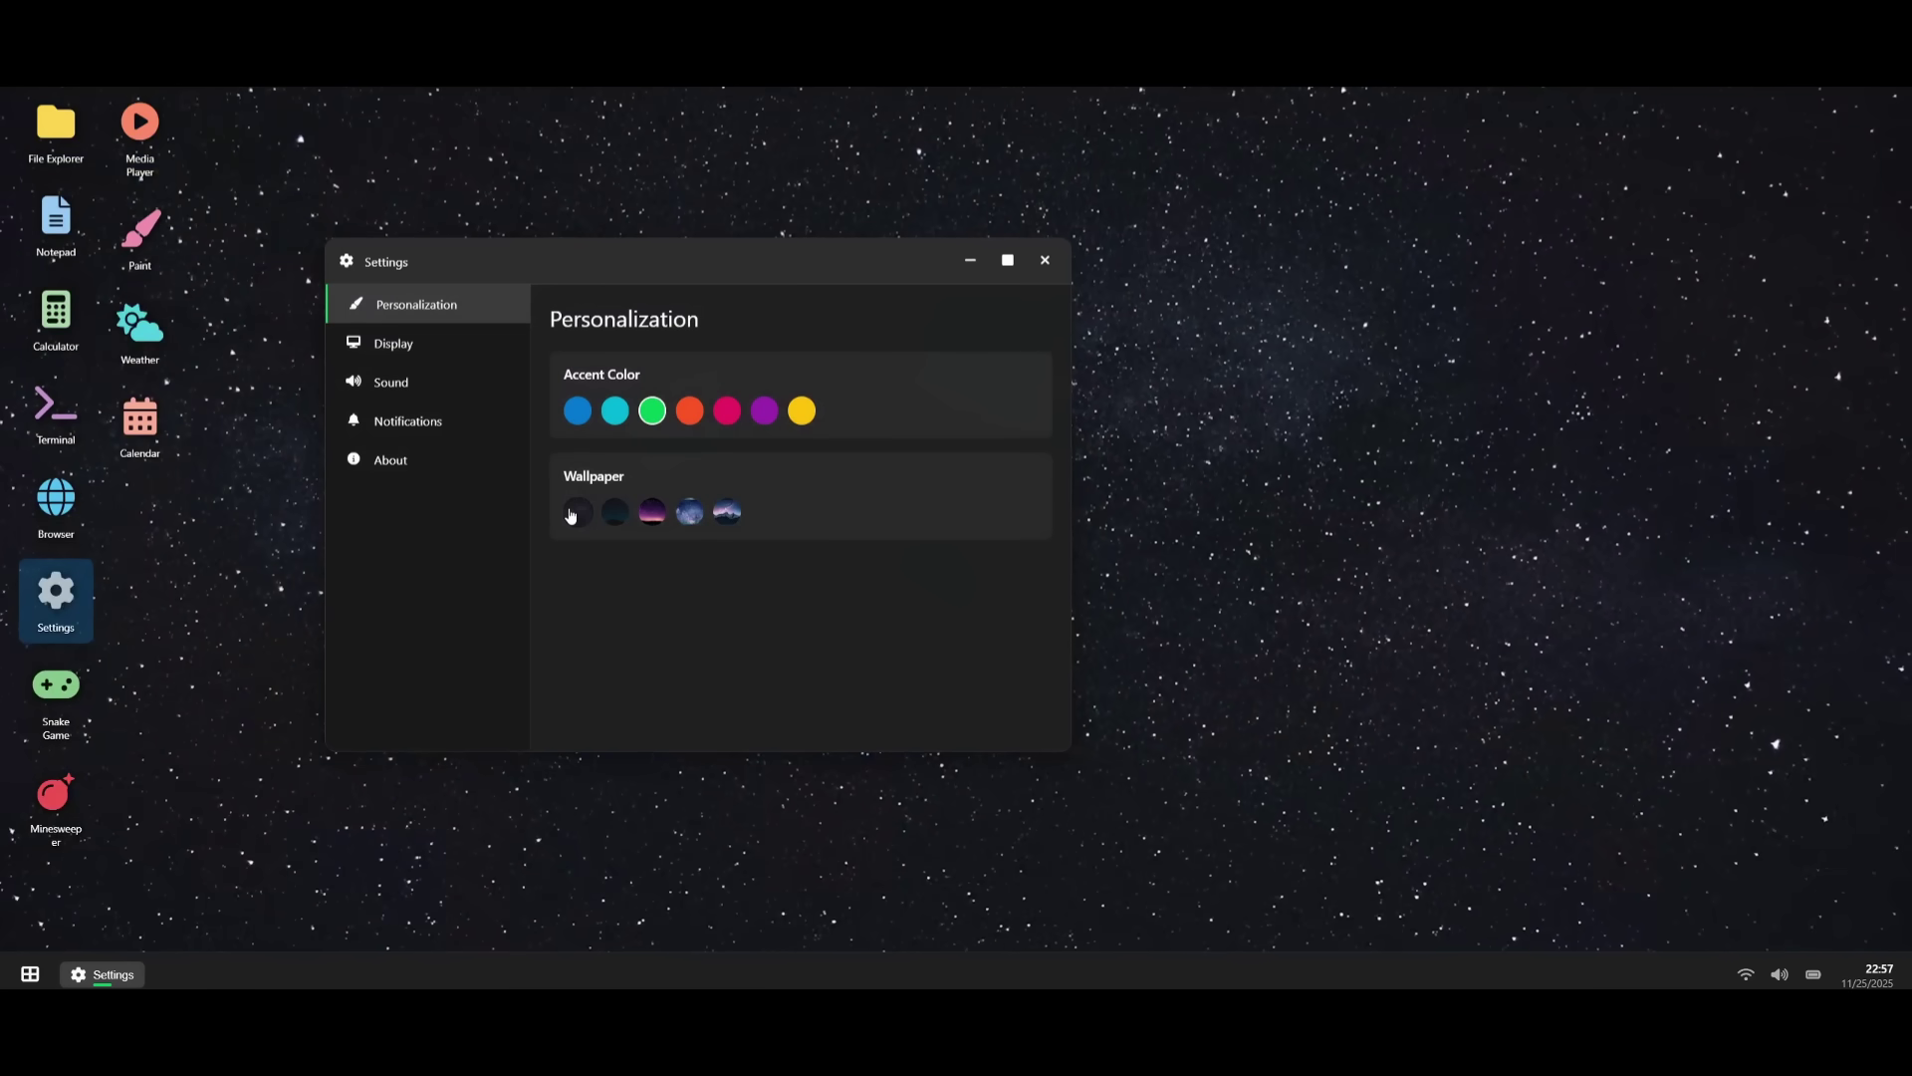
- Browse the Display, Sound, Notifications and About settings pages
click(412, 349)
click(398, 388)
click(406, 419)
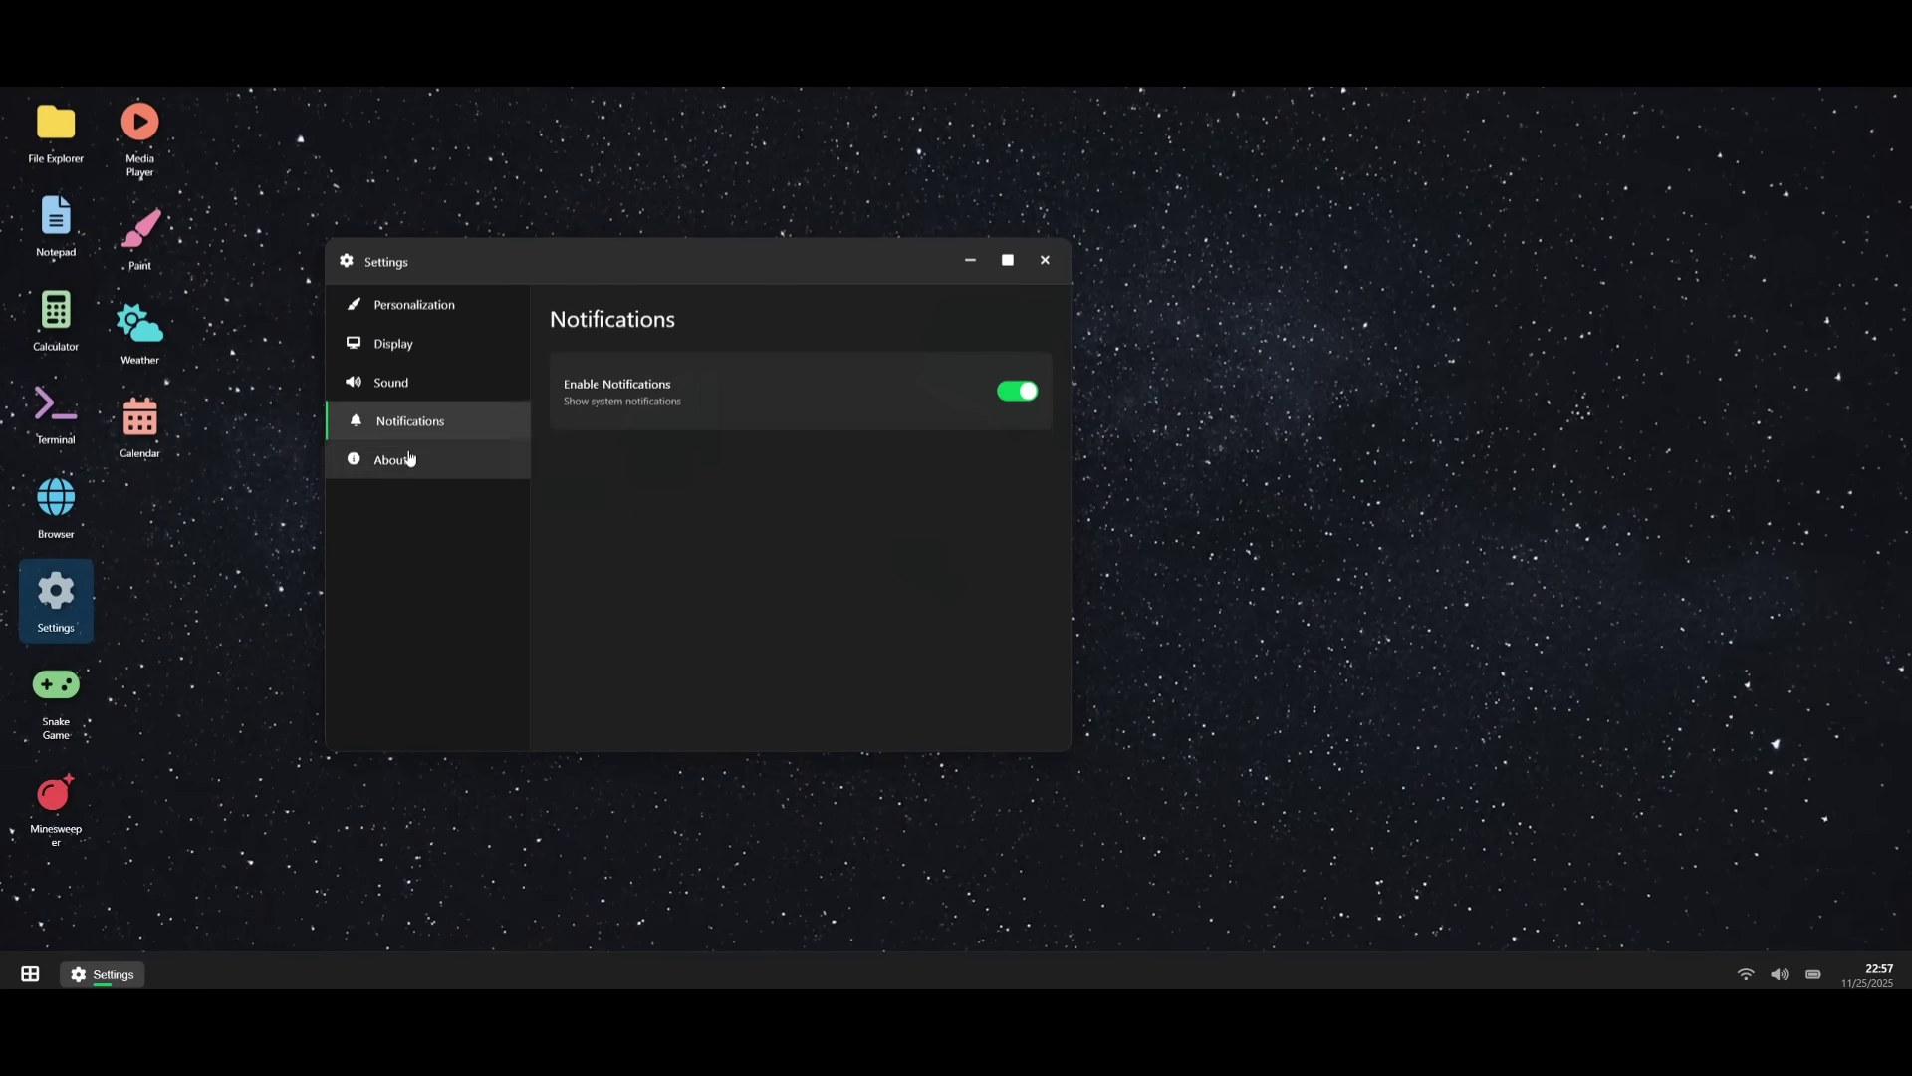
click(392, 459)
- Launch Snake Game, start a round and steer the snake up, left and right
double_click(57, 703)
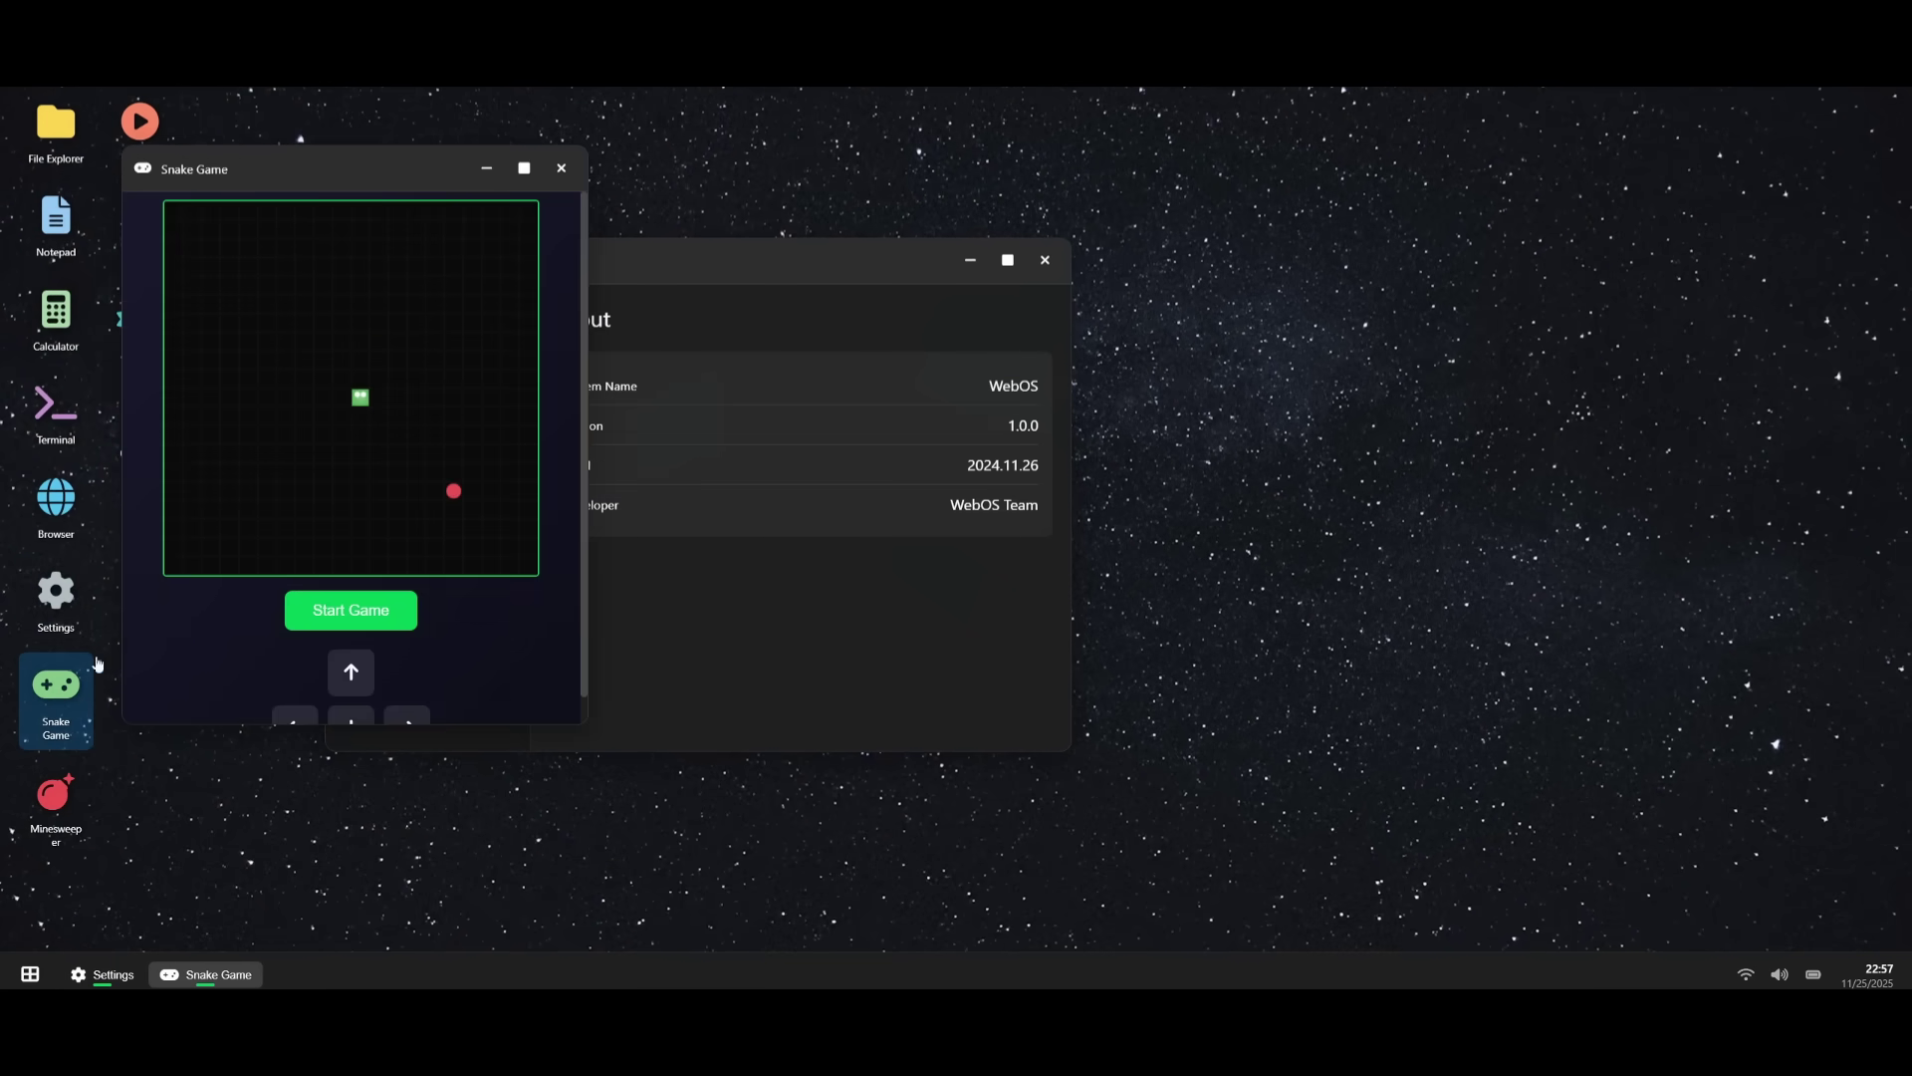
drag(366, 166, 598, 149)
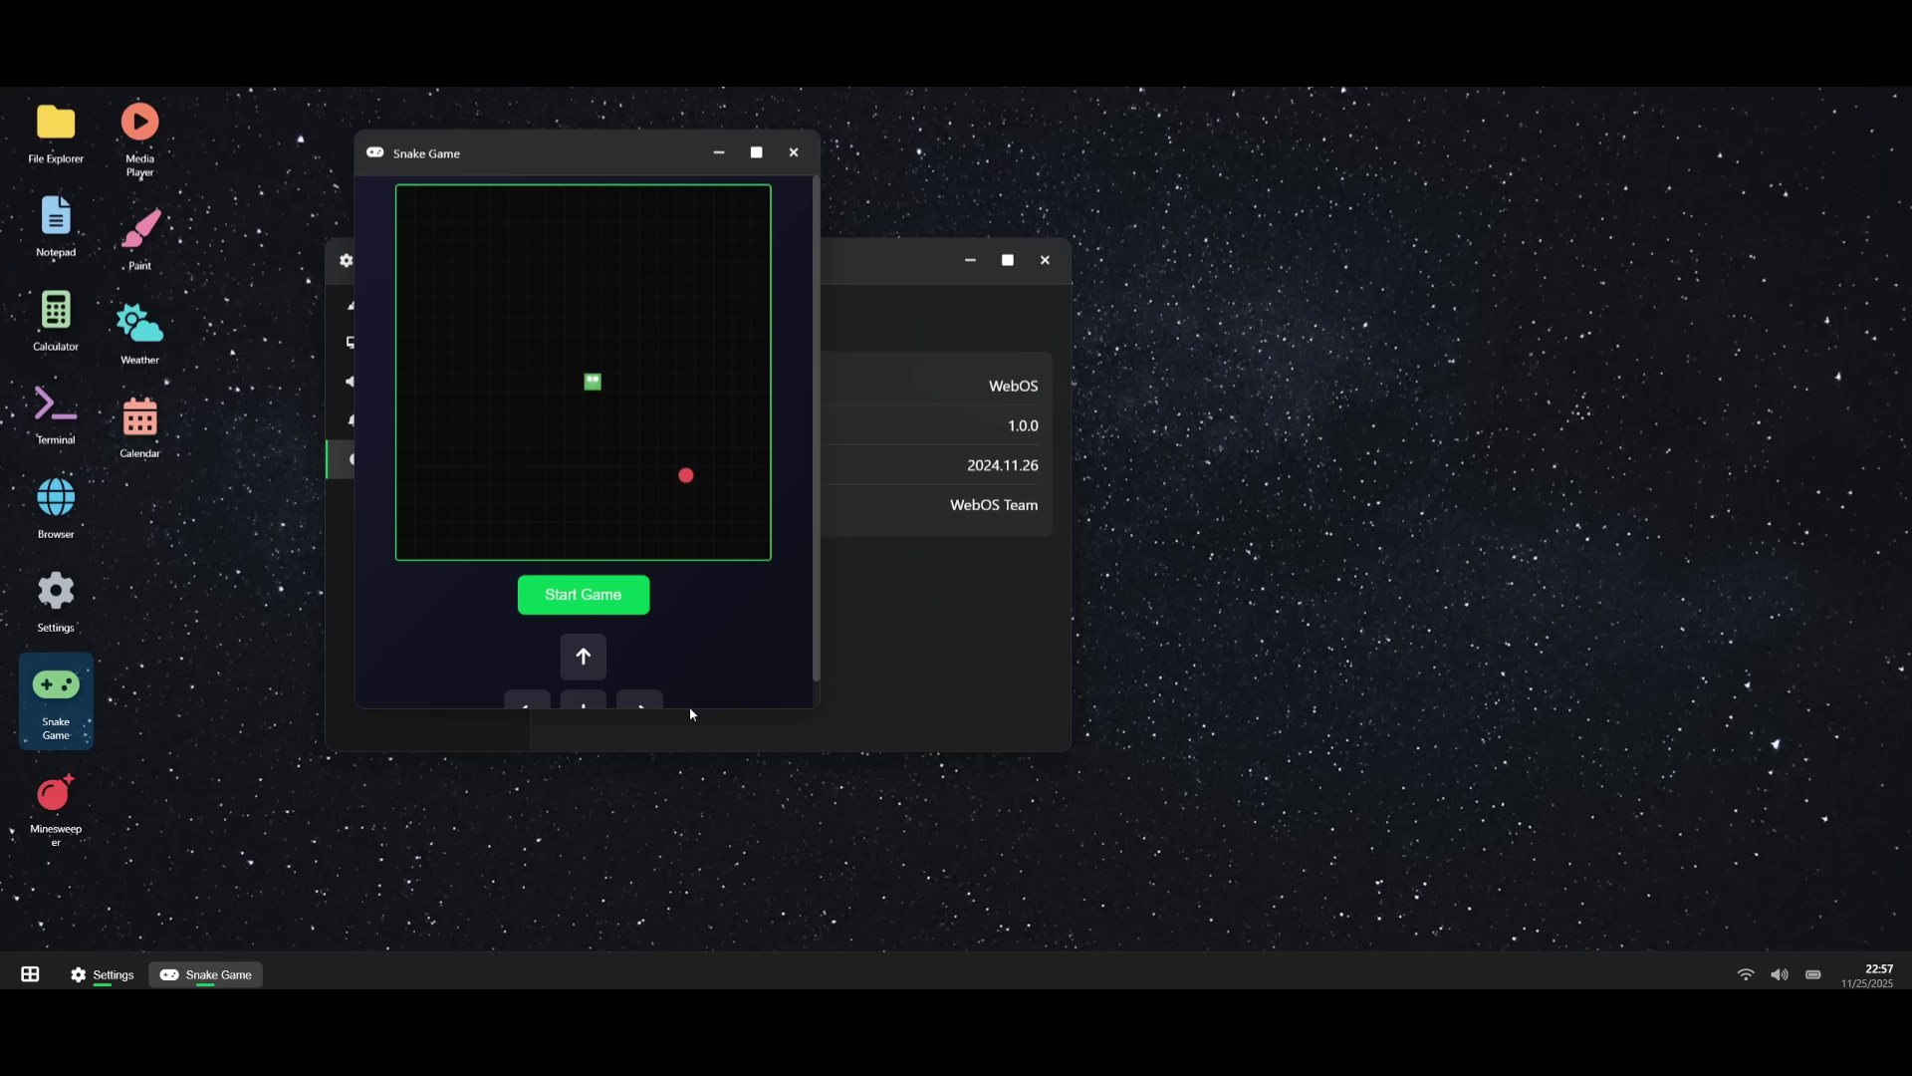
scroll(689, 707, down, 1)
click(586, 590)
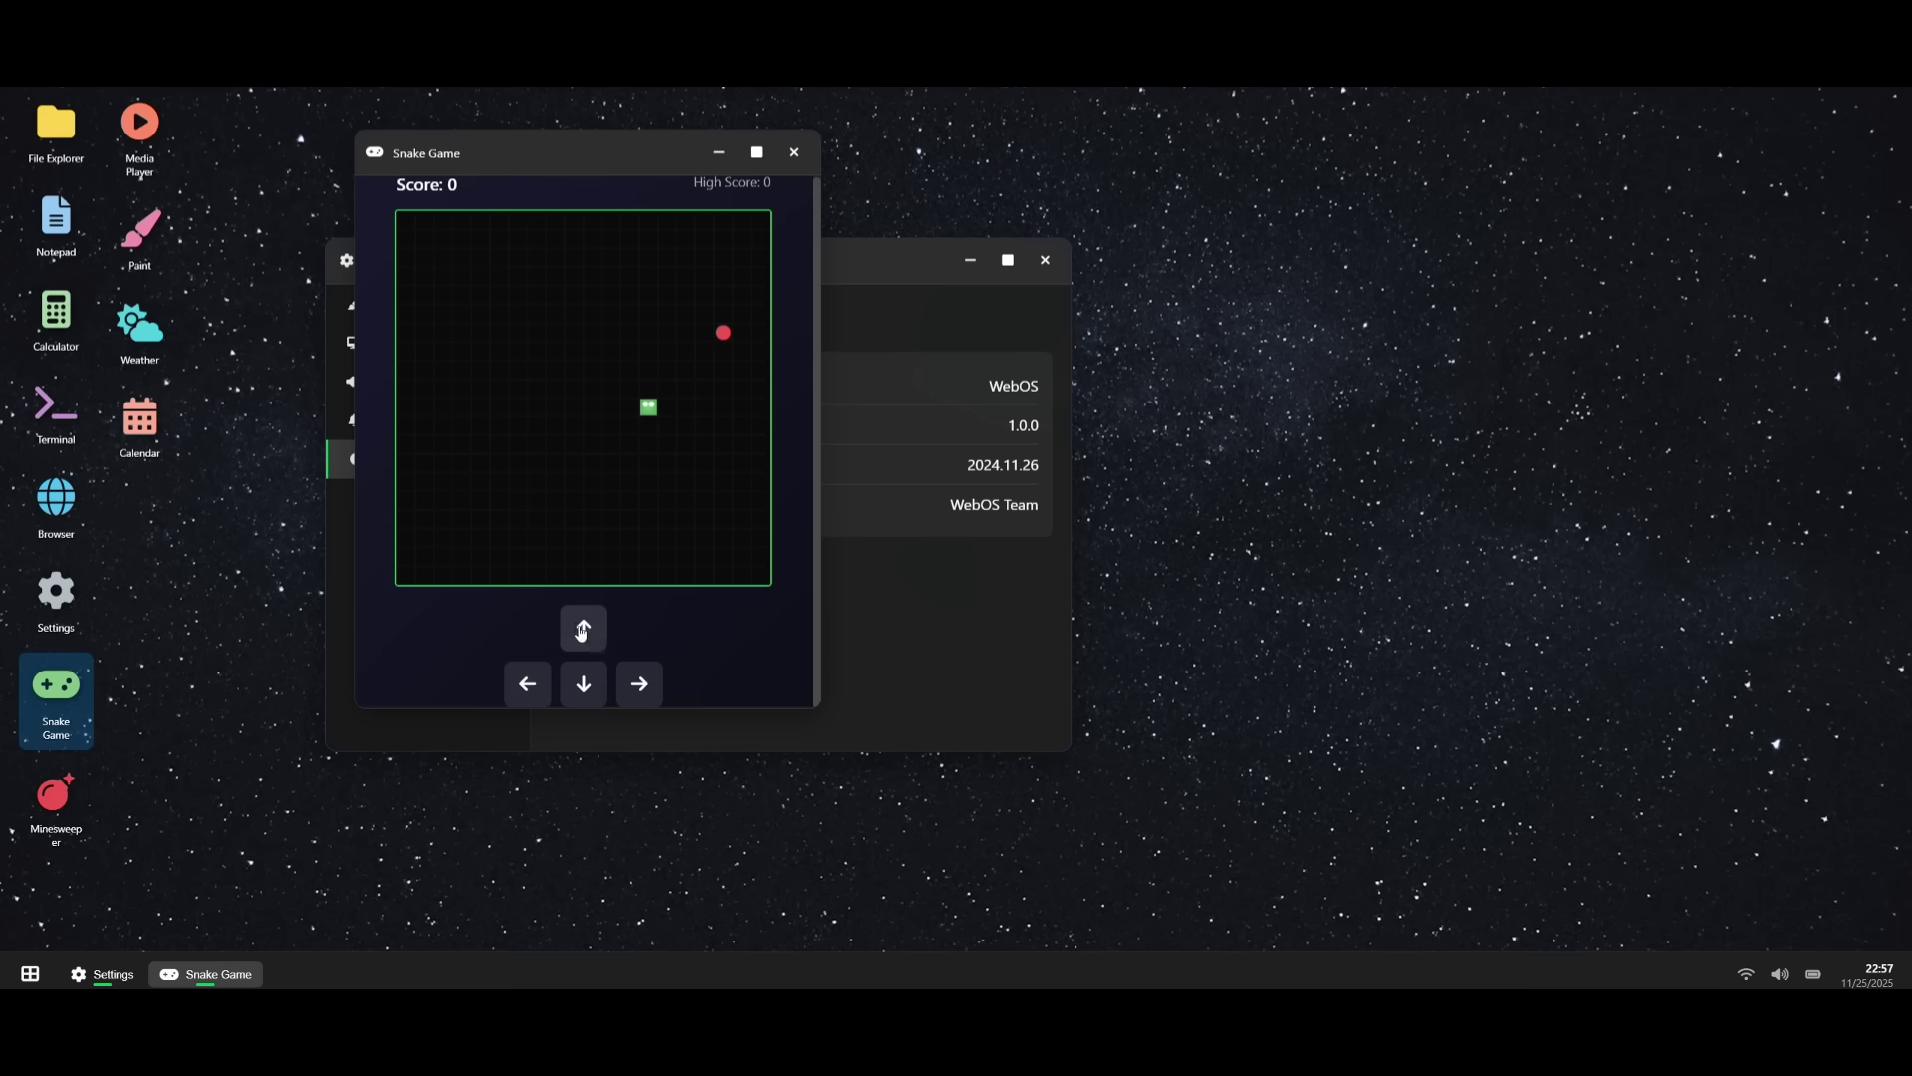
click(584, 627)
click(528, 684)
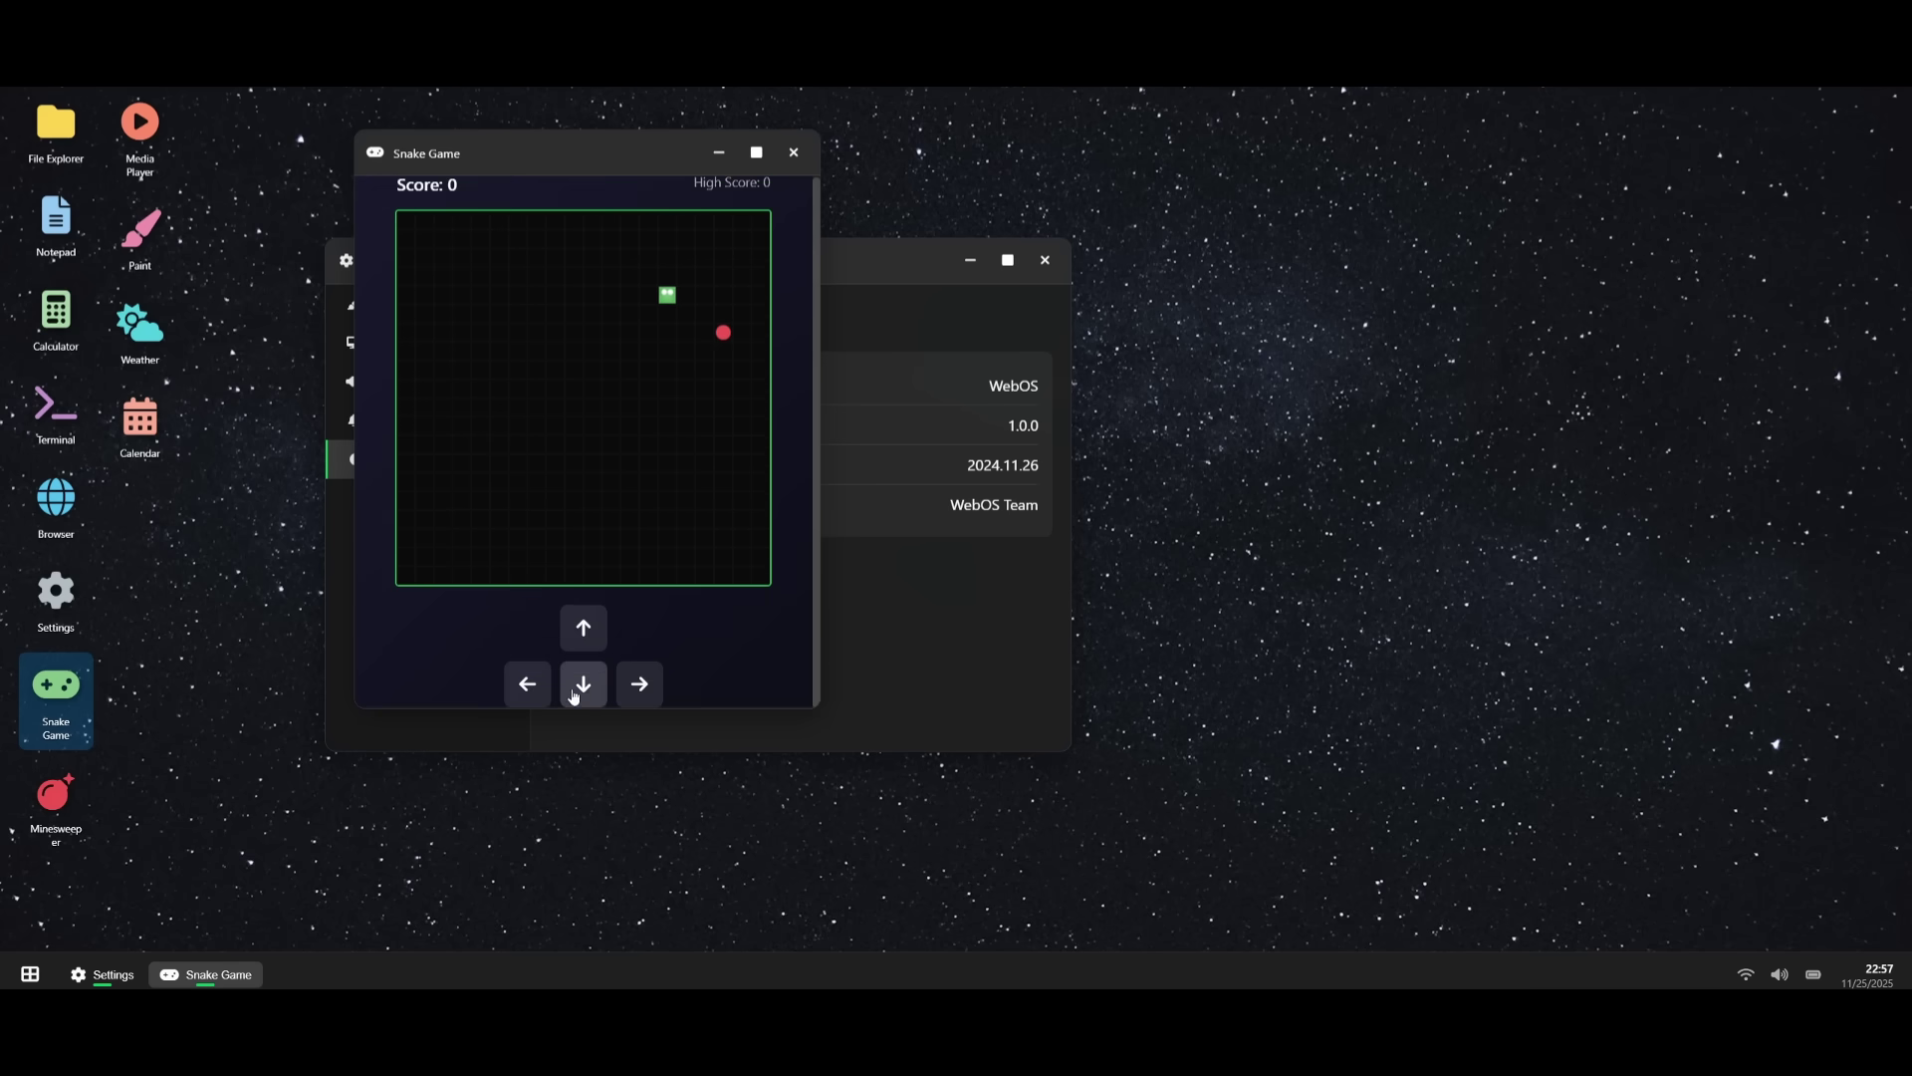
click(639, 684)
- Open Minesweeper, reveal two cells and switch difficulty to Medium, then Hard
double_click(52, 791)
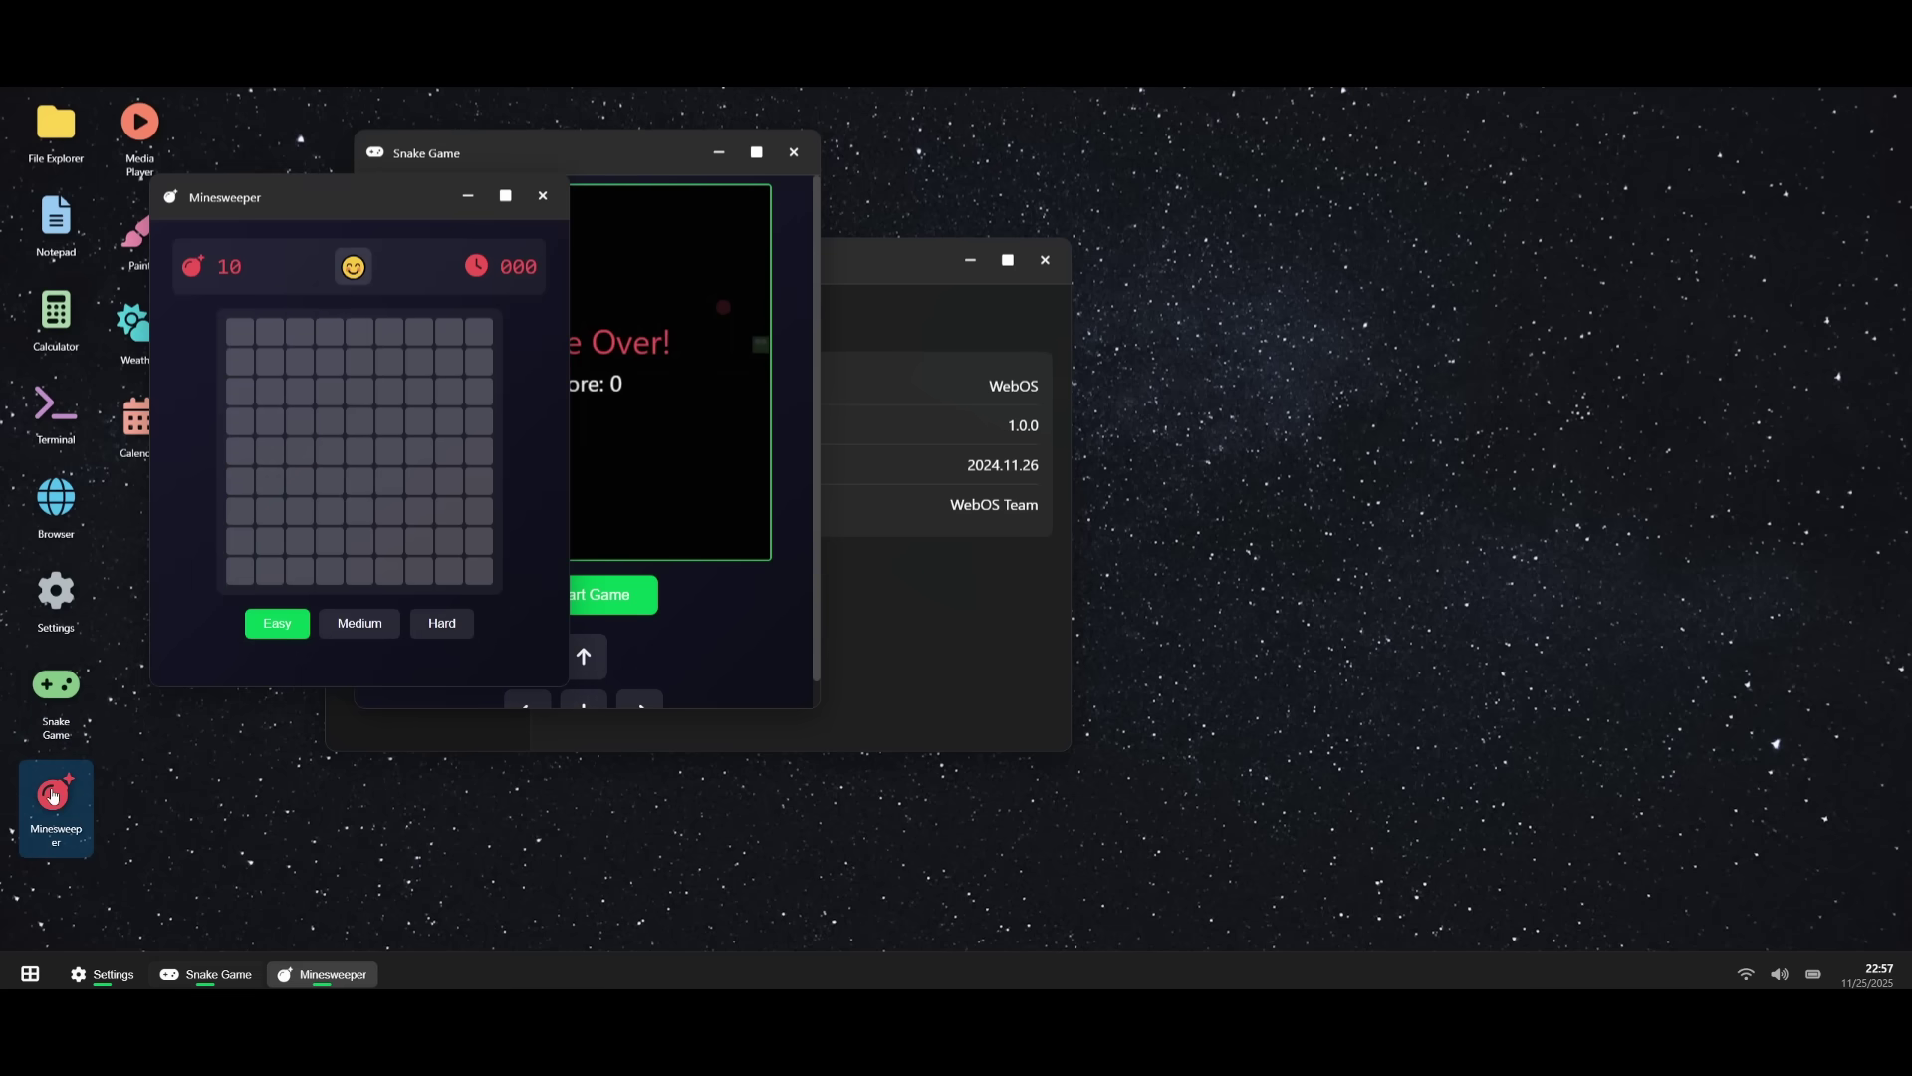
click(339, 338)
click(423, 454)
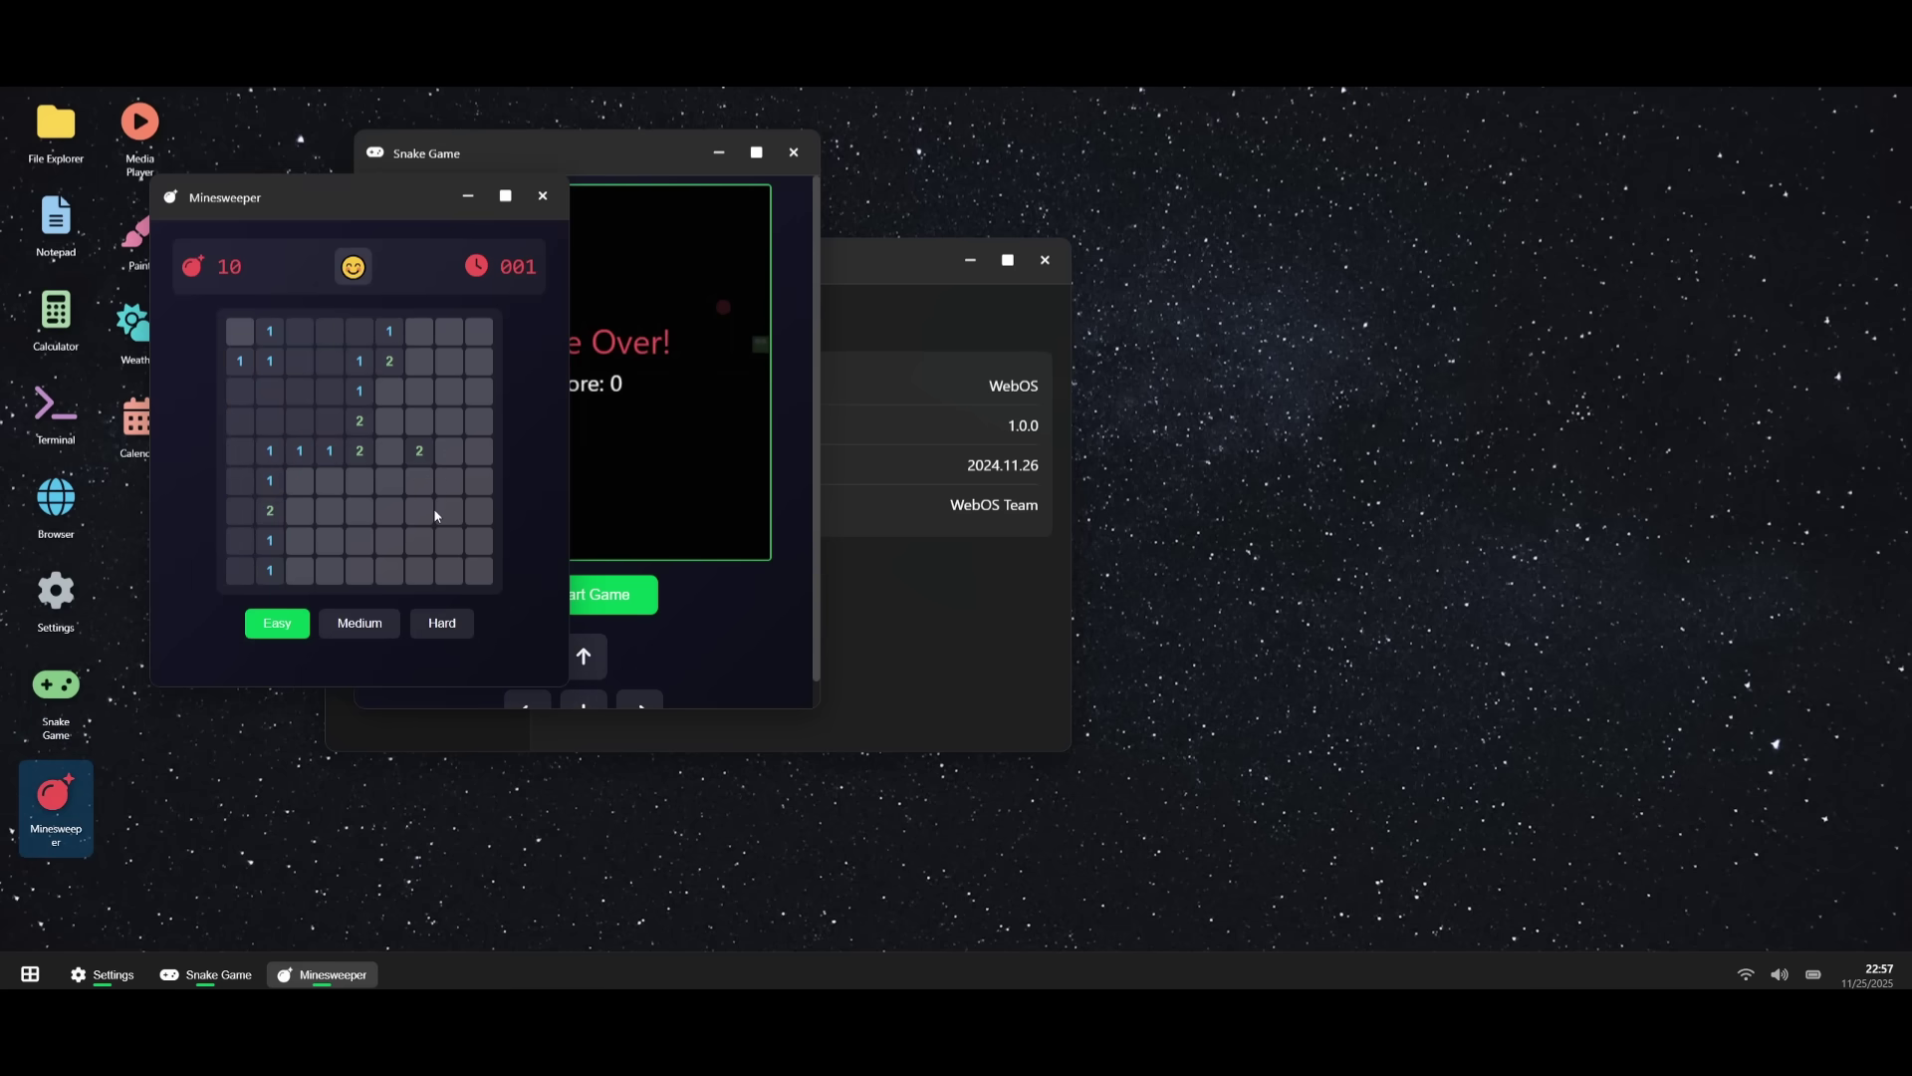
click(338, 630)
scroll(419, 612, down, 5)
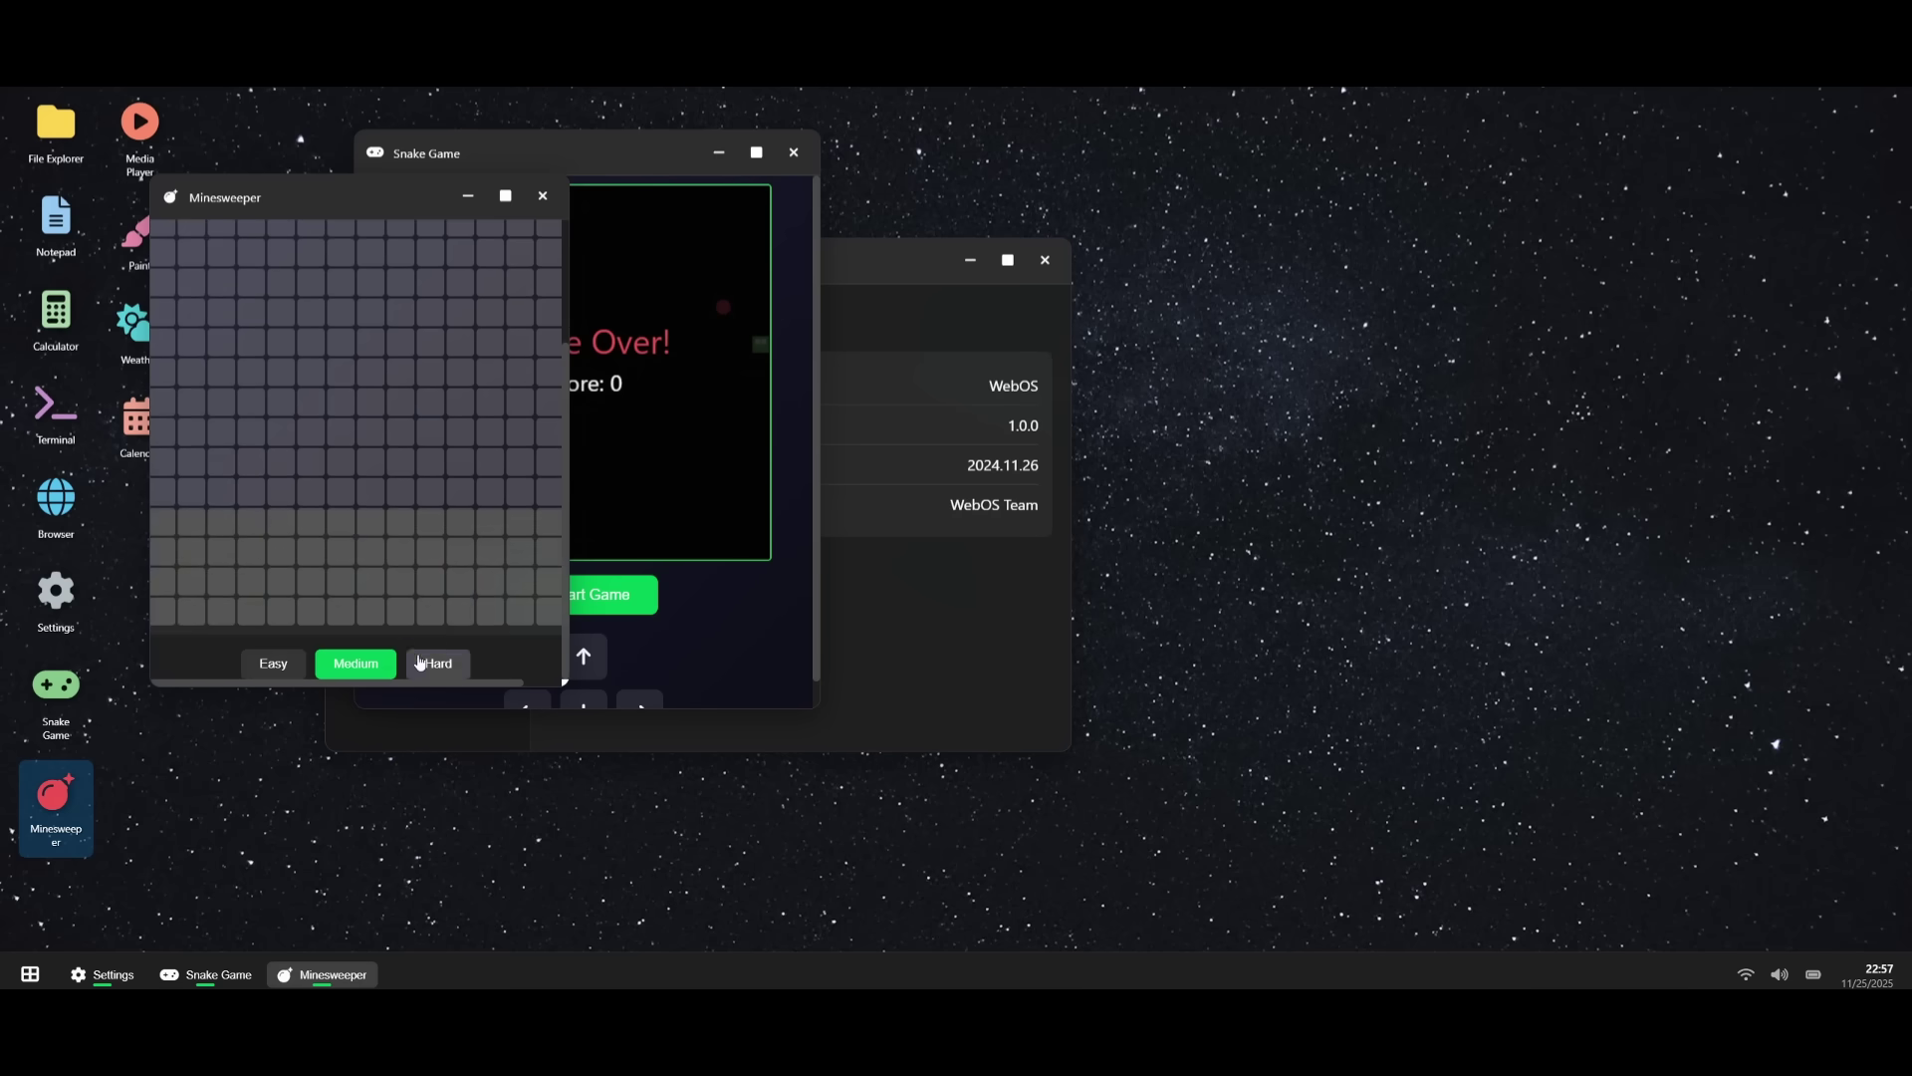
click(439, 664)
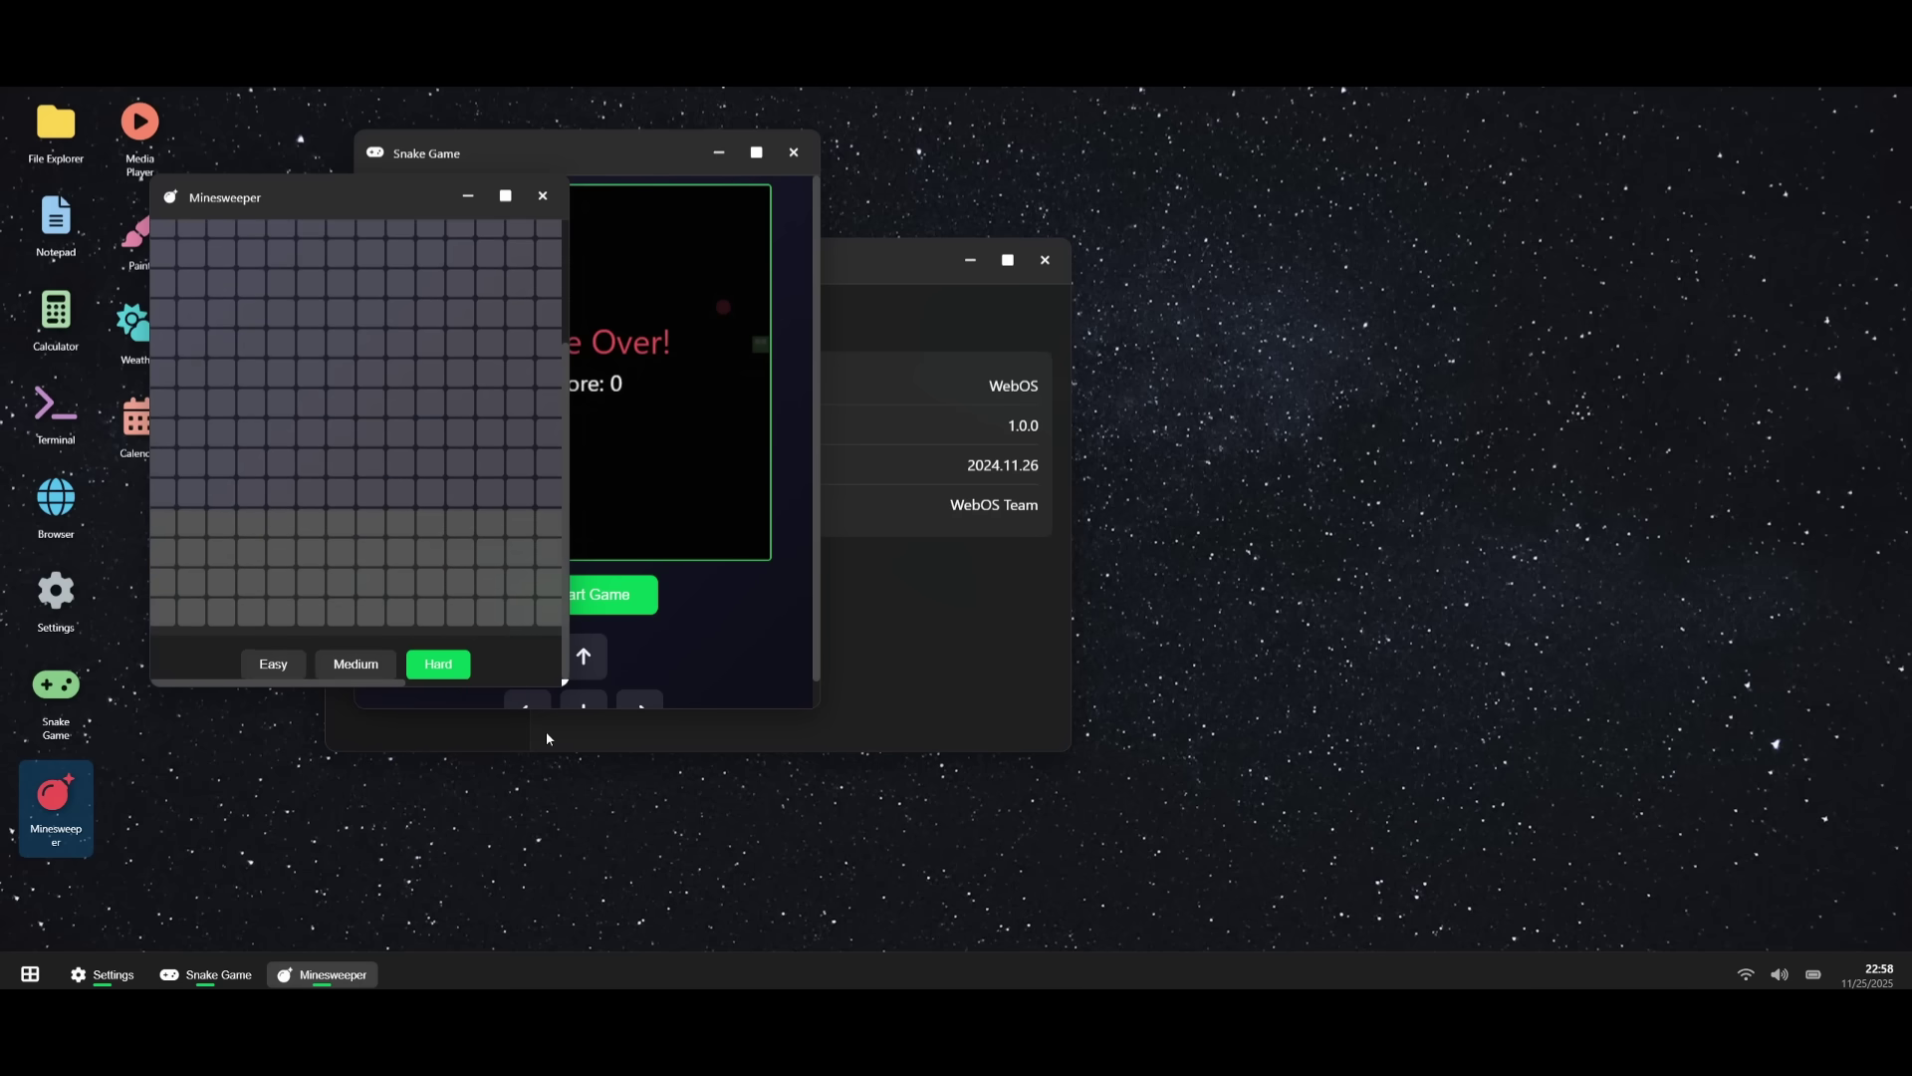
- Bring Snake and Settings forward from the taskbar, then lock the desktop via the Start menu
click(189, 981)
click(108, 981)
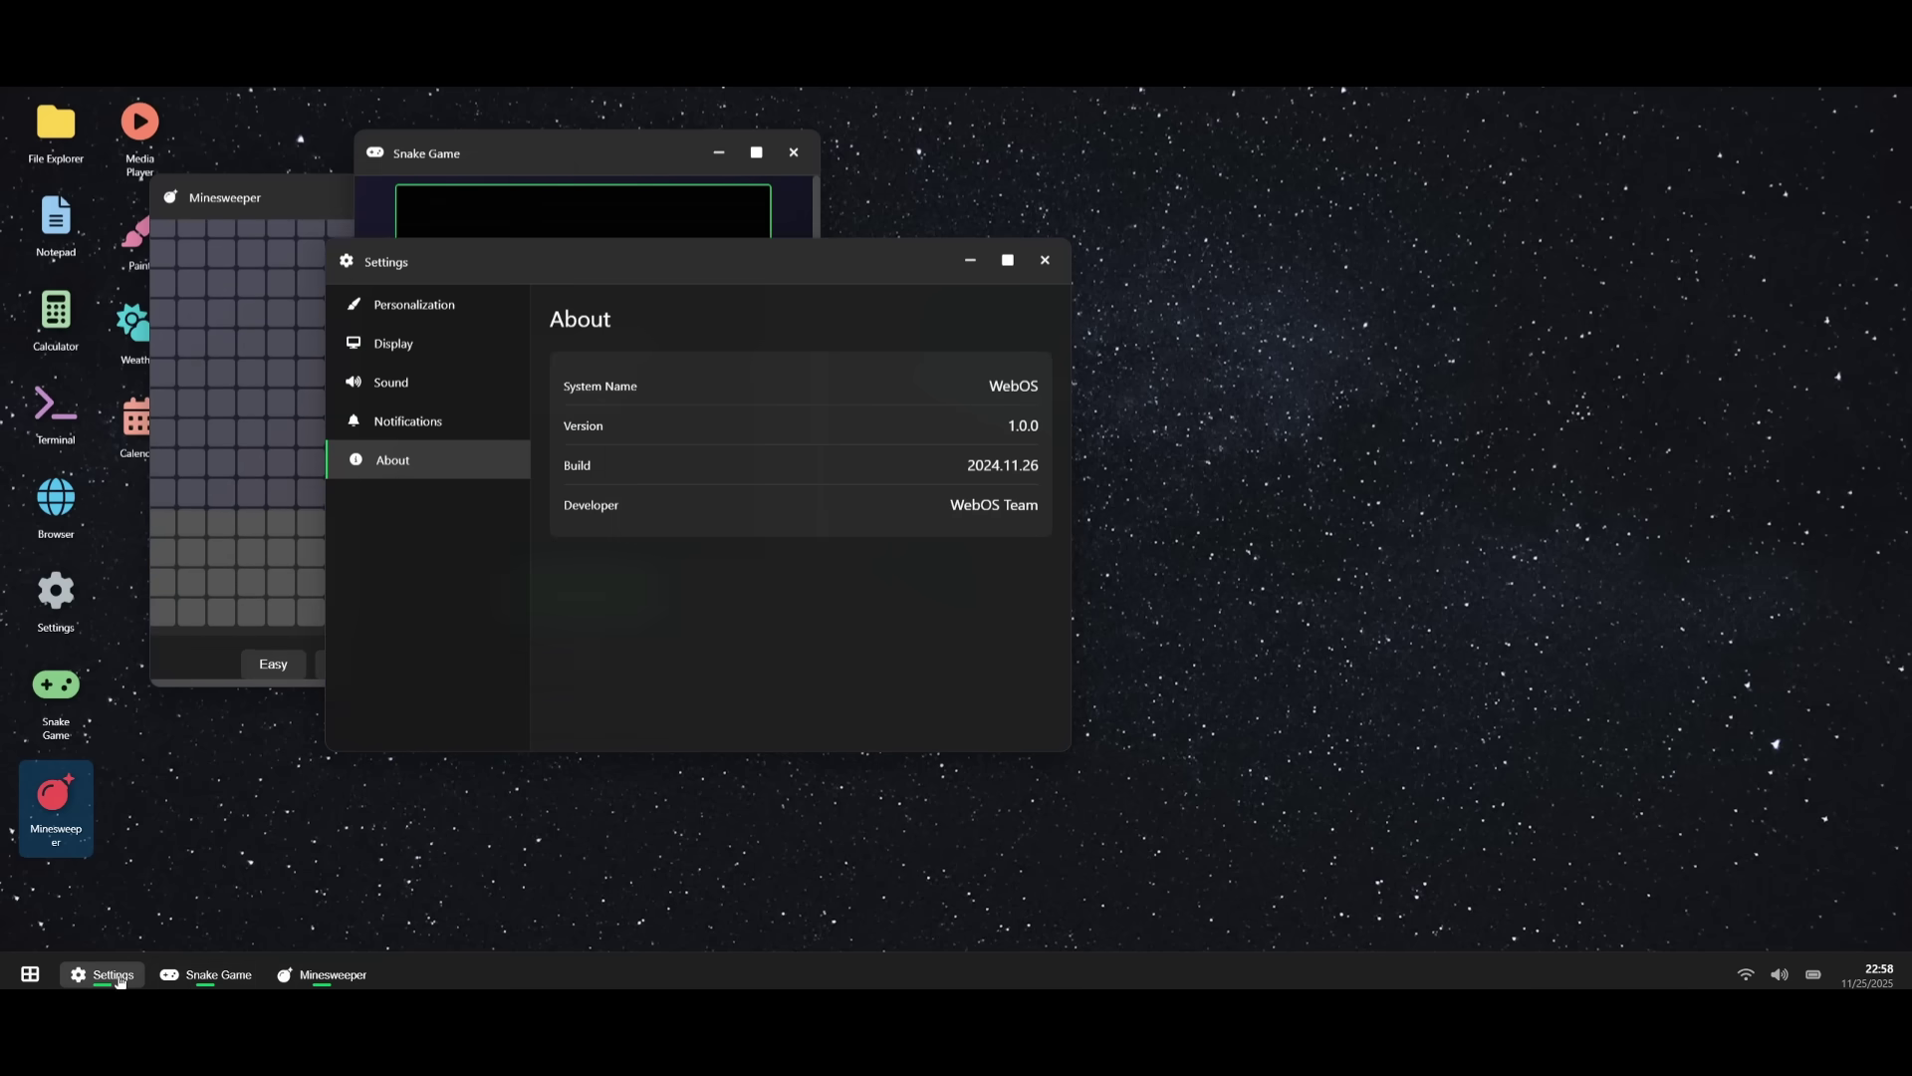
click(215, 976)
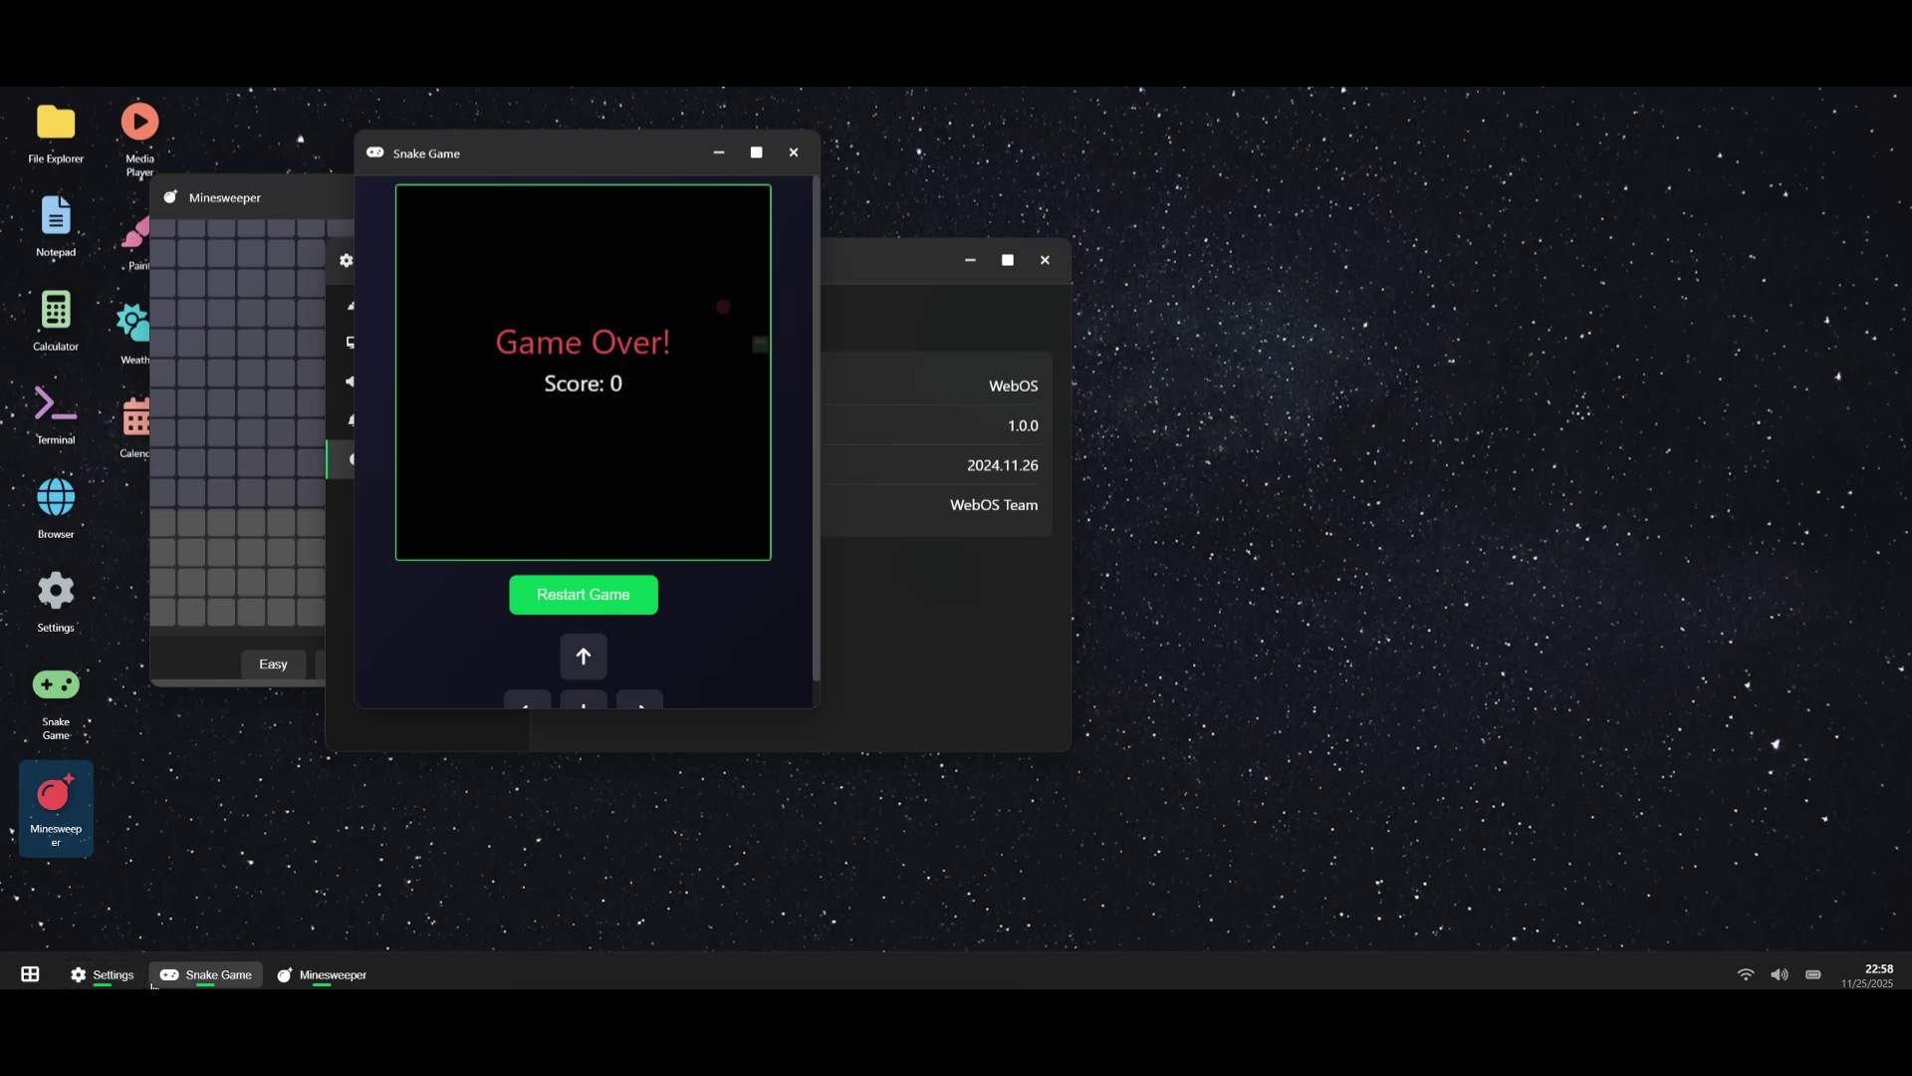
click(38, 976)
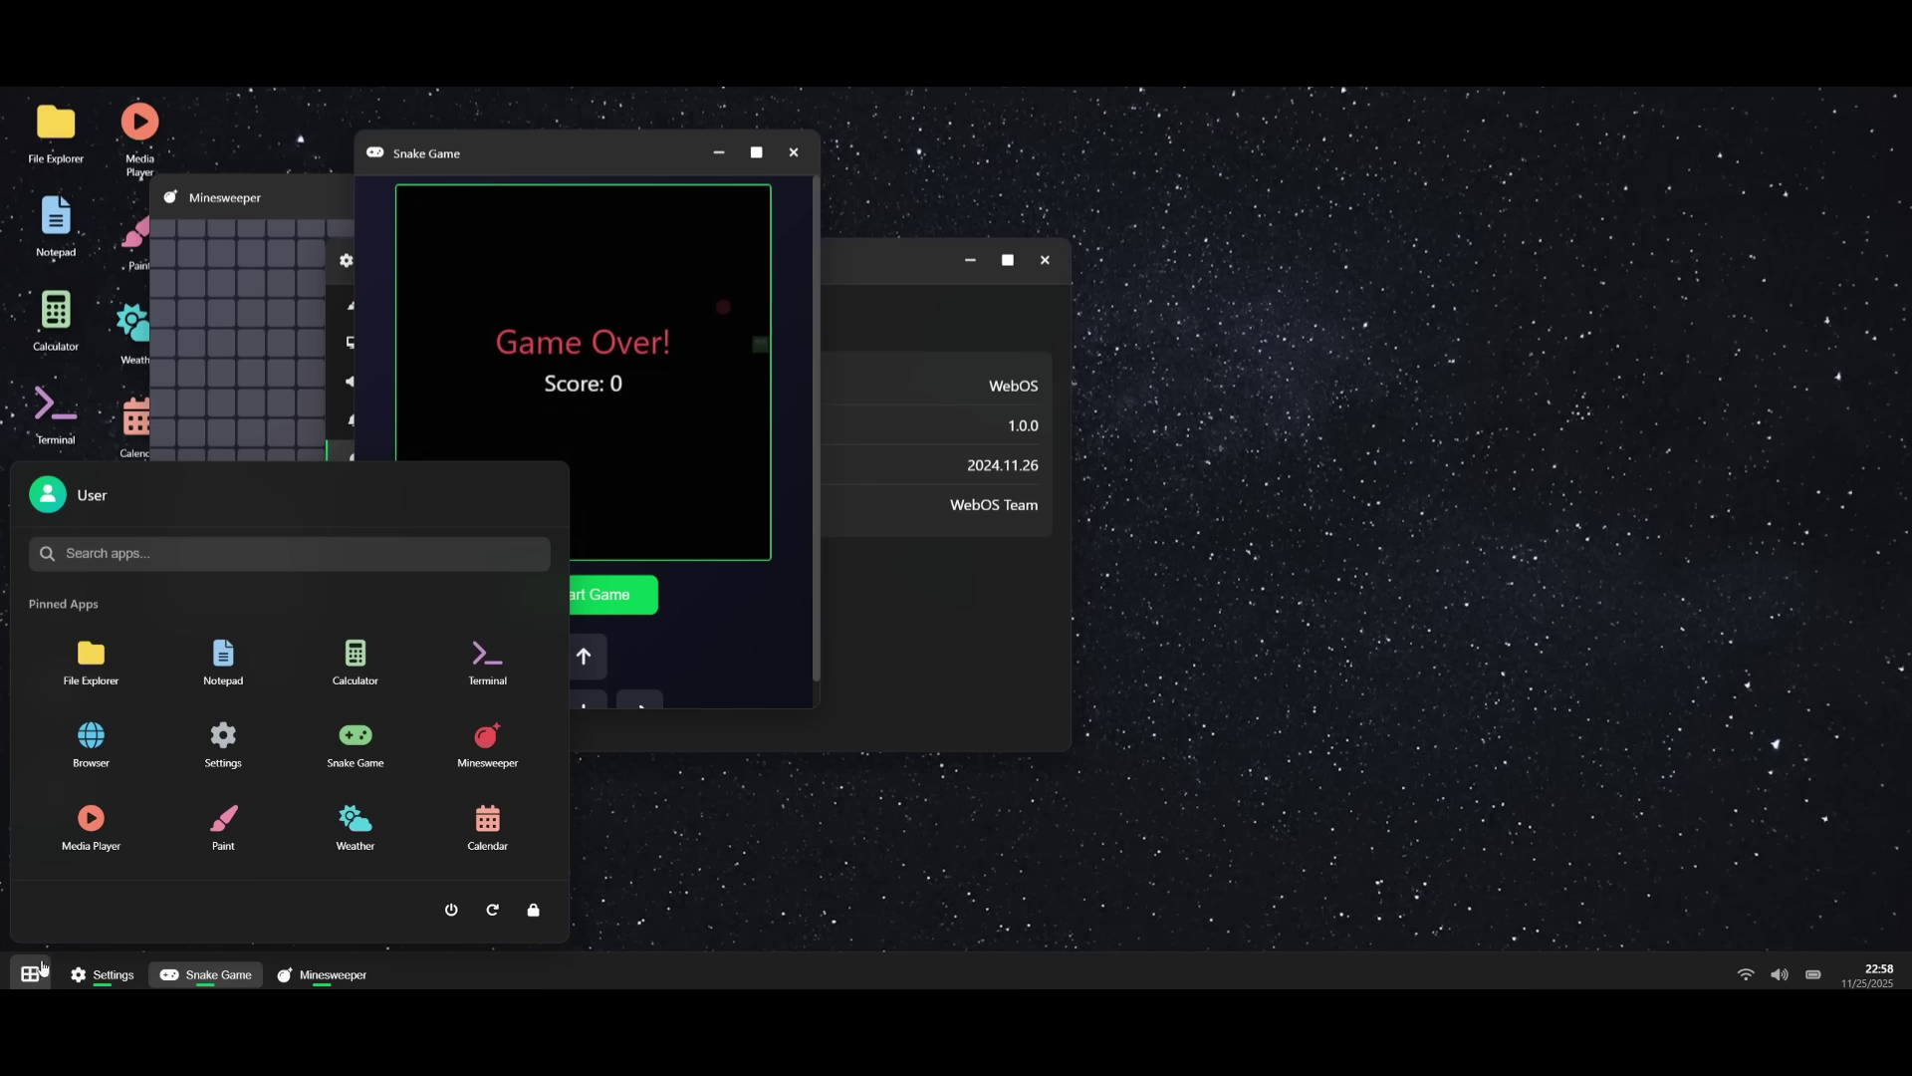
click(526, 914)
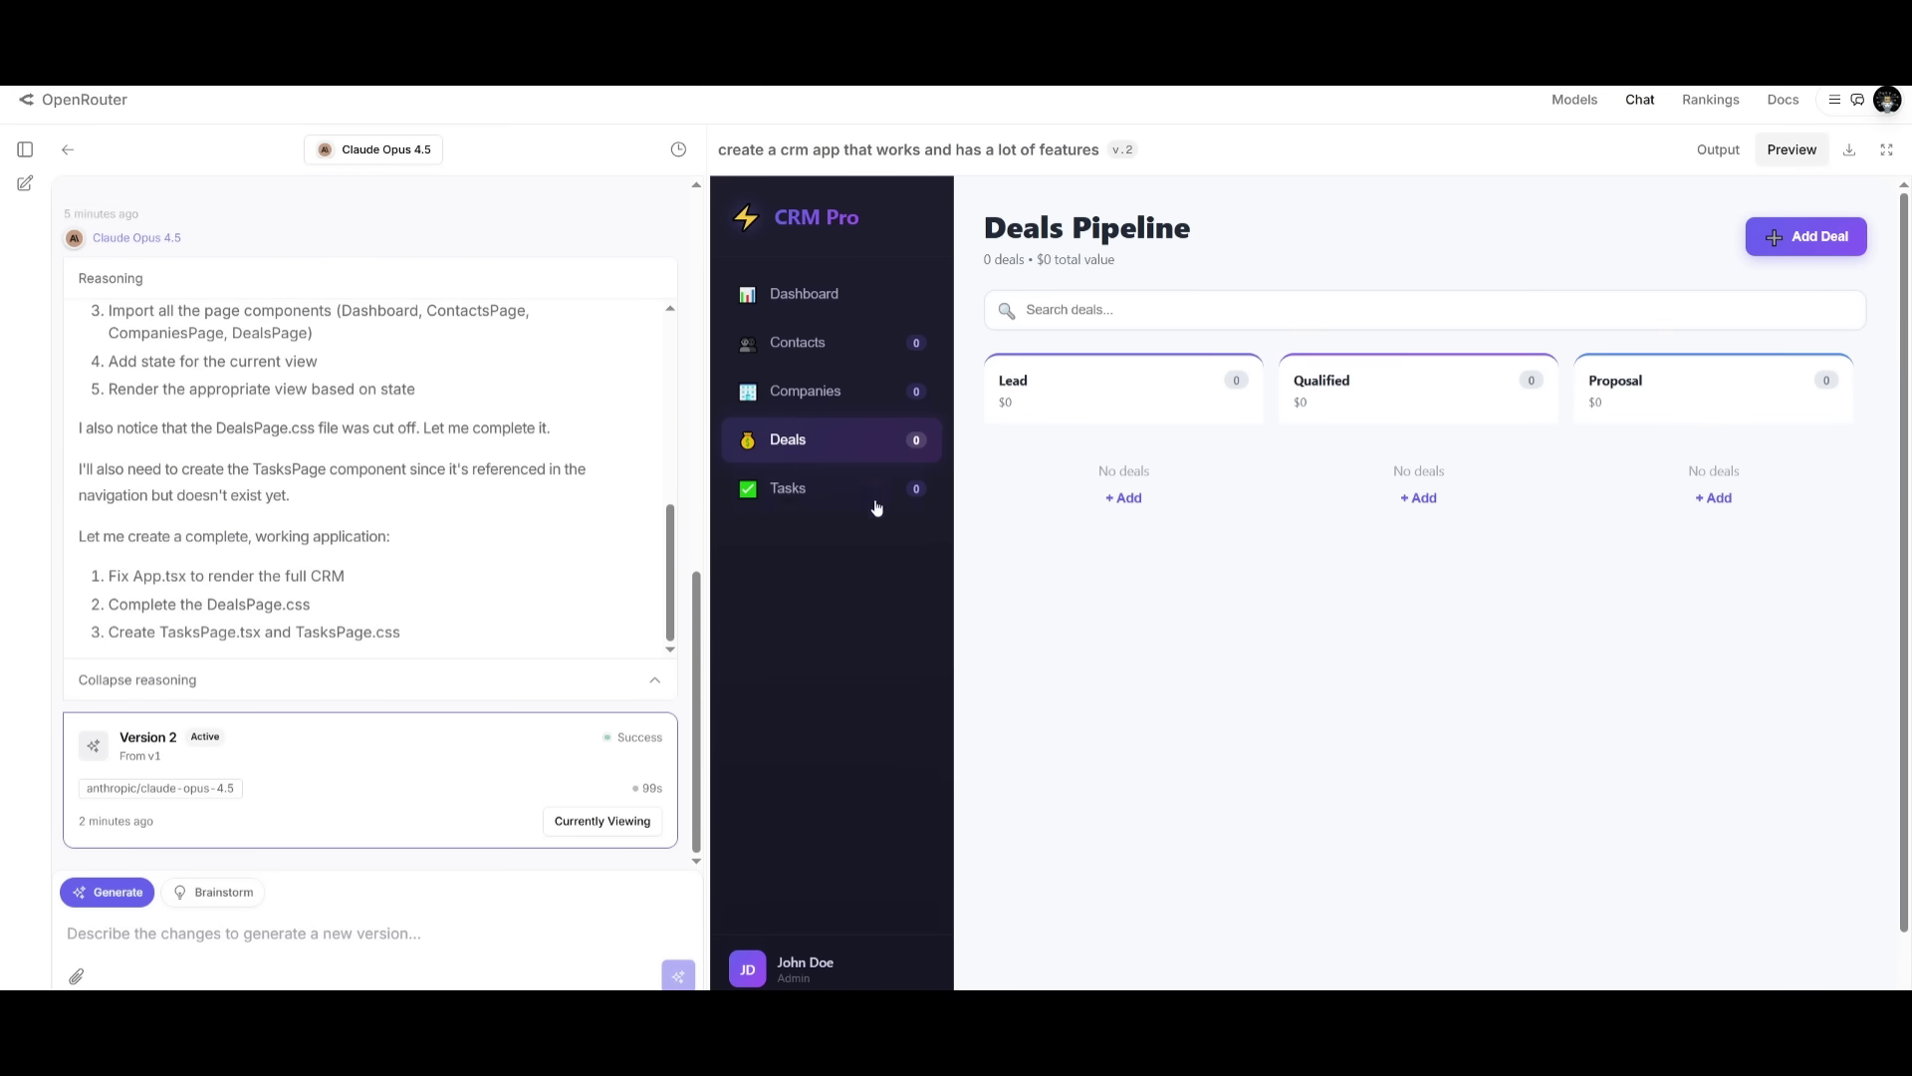
- Check the CRM Dashboard and Contacts pages, then open the Add Contact form
click(827, 296)
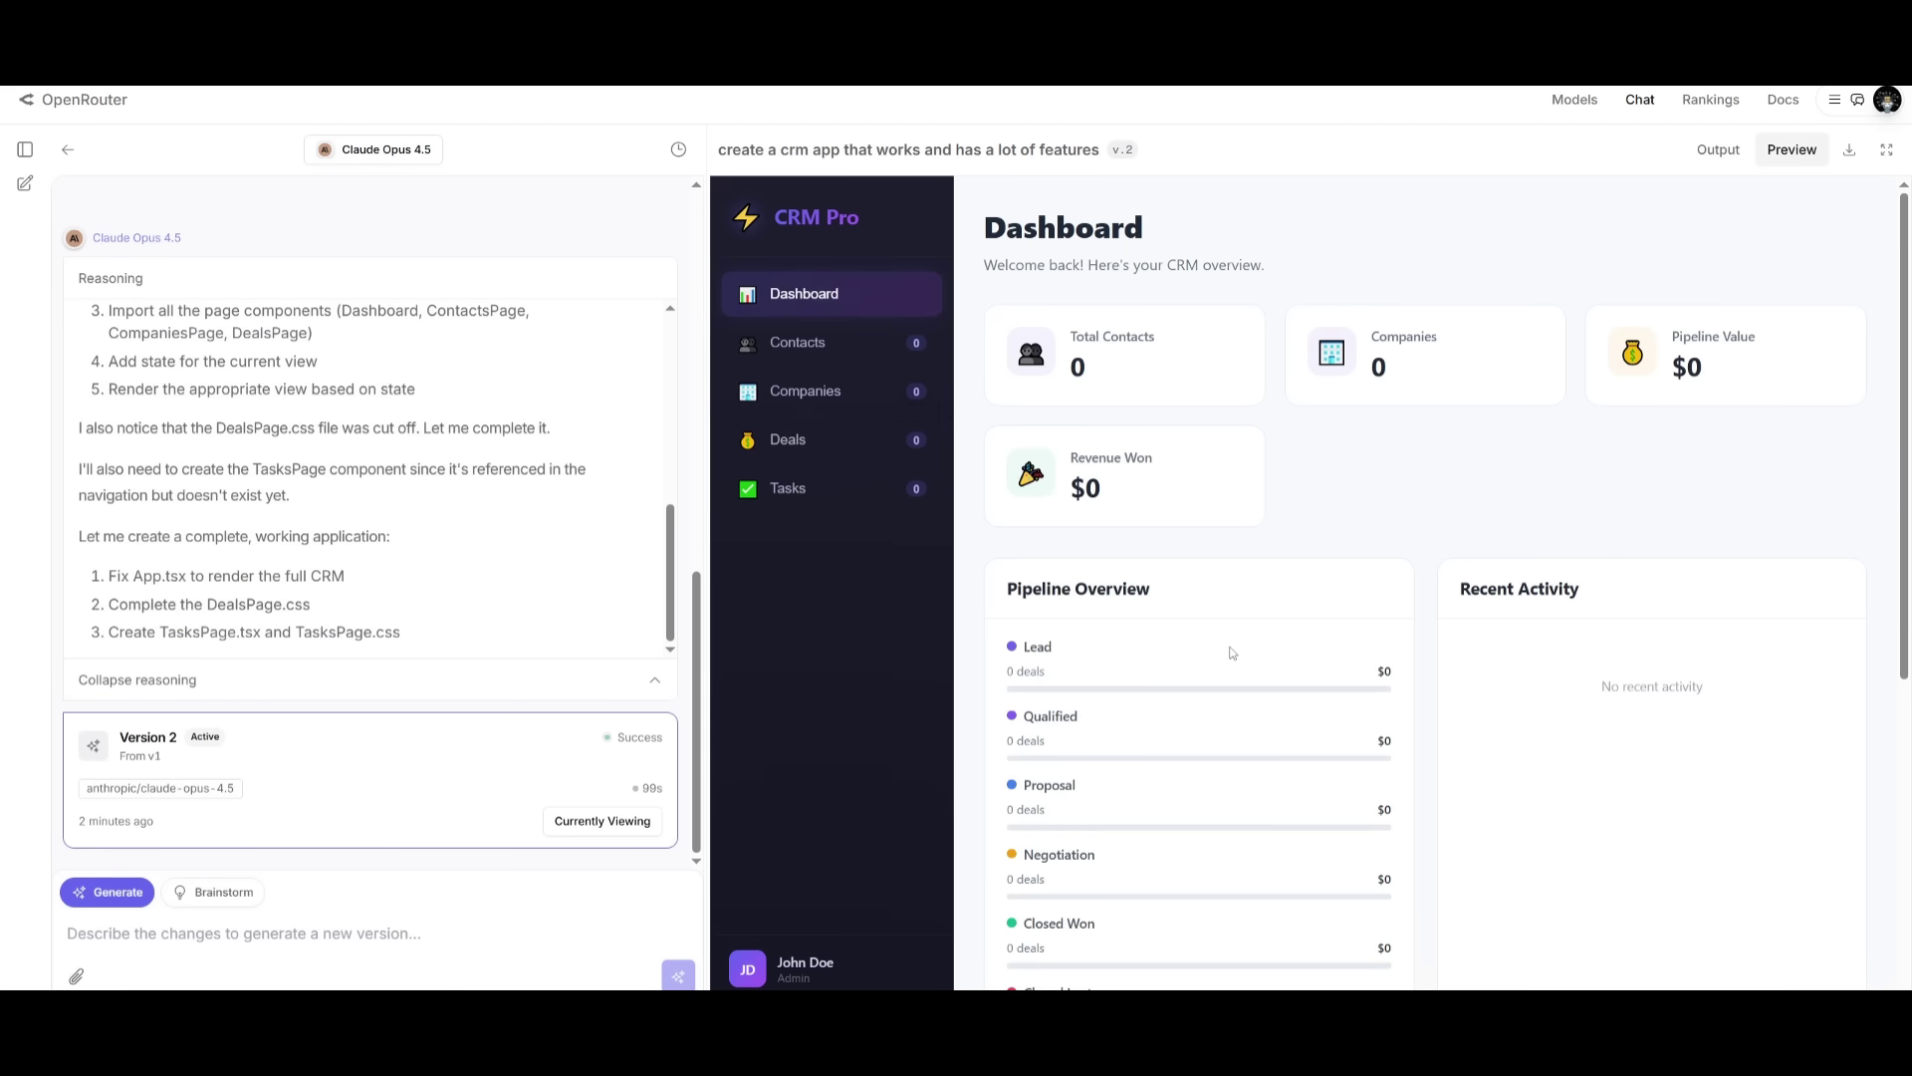
click(776, 363)
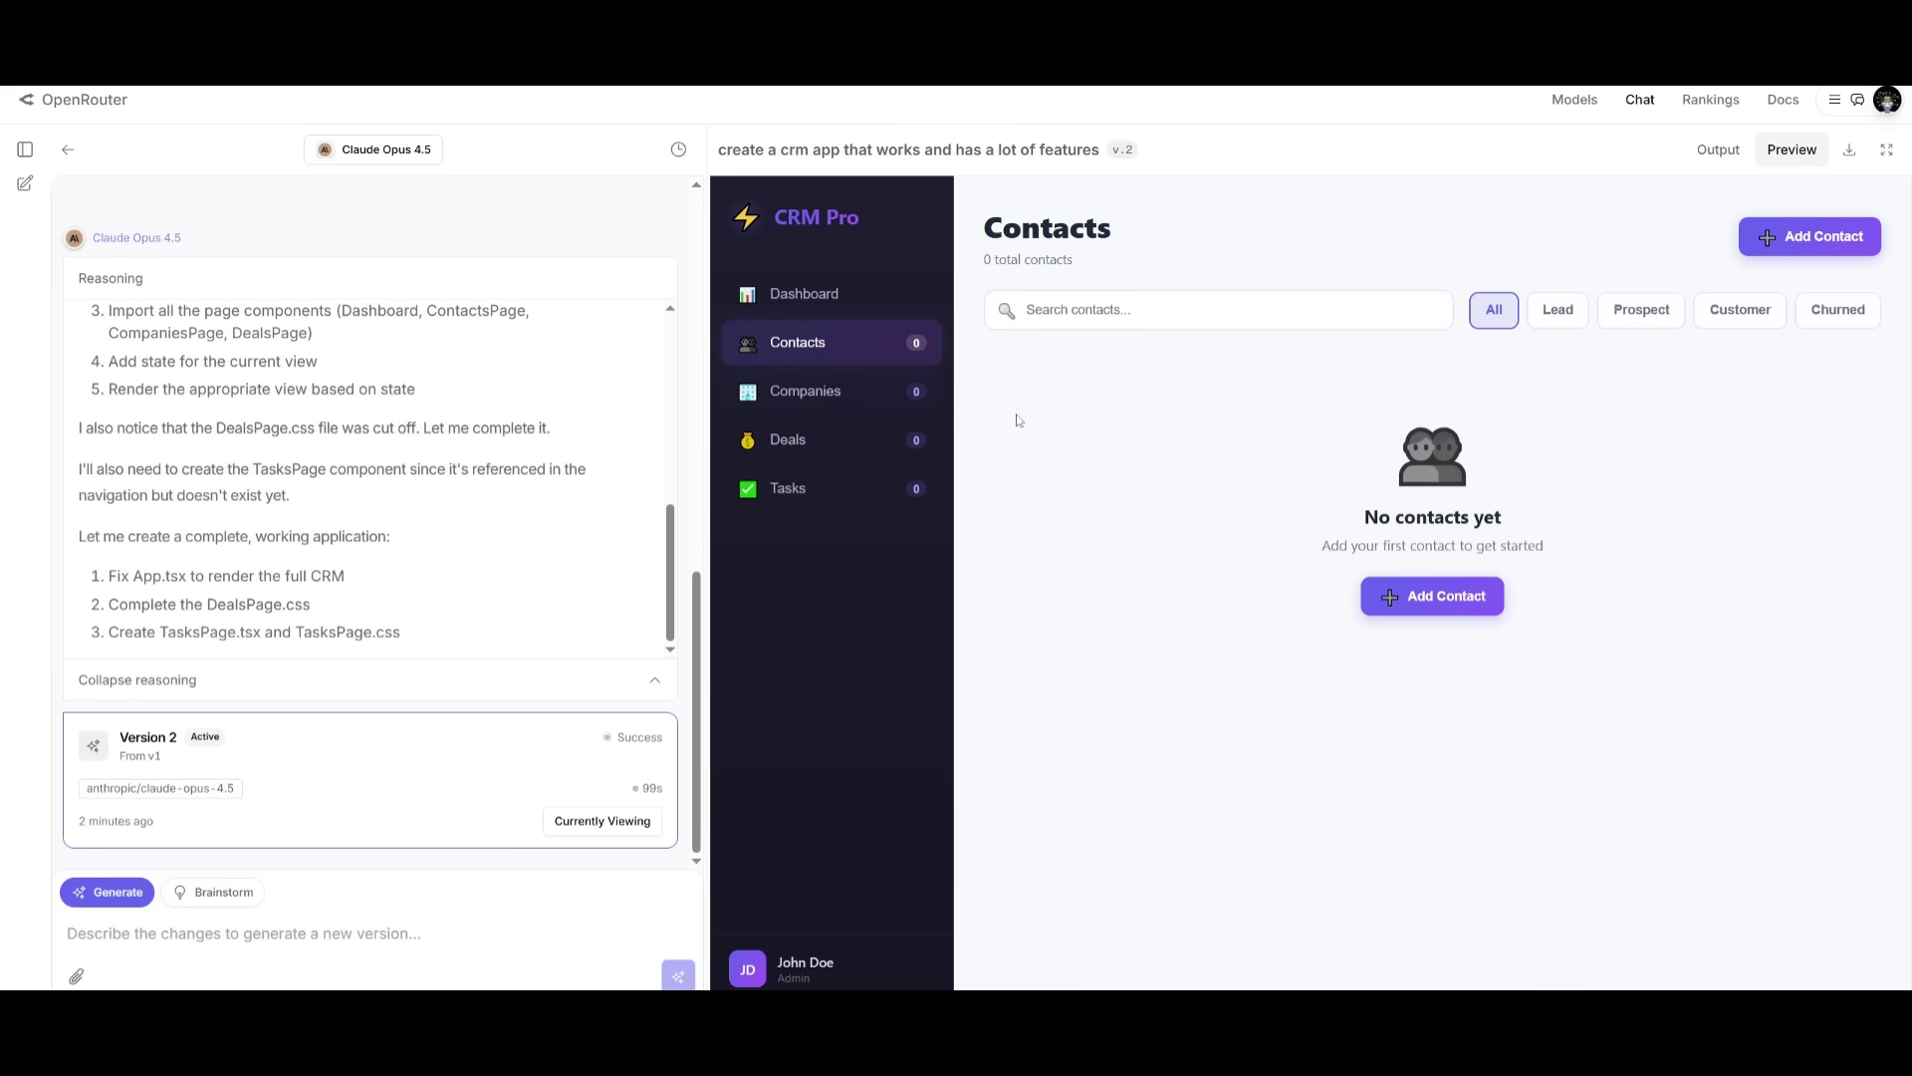
click(1454, 598)
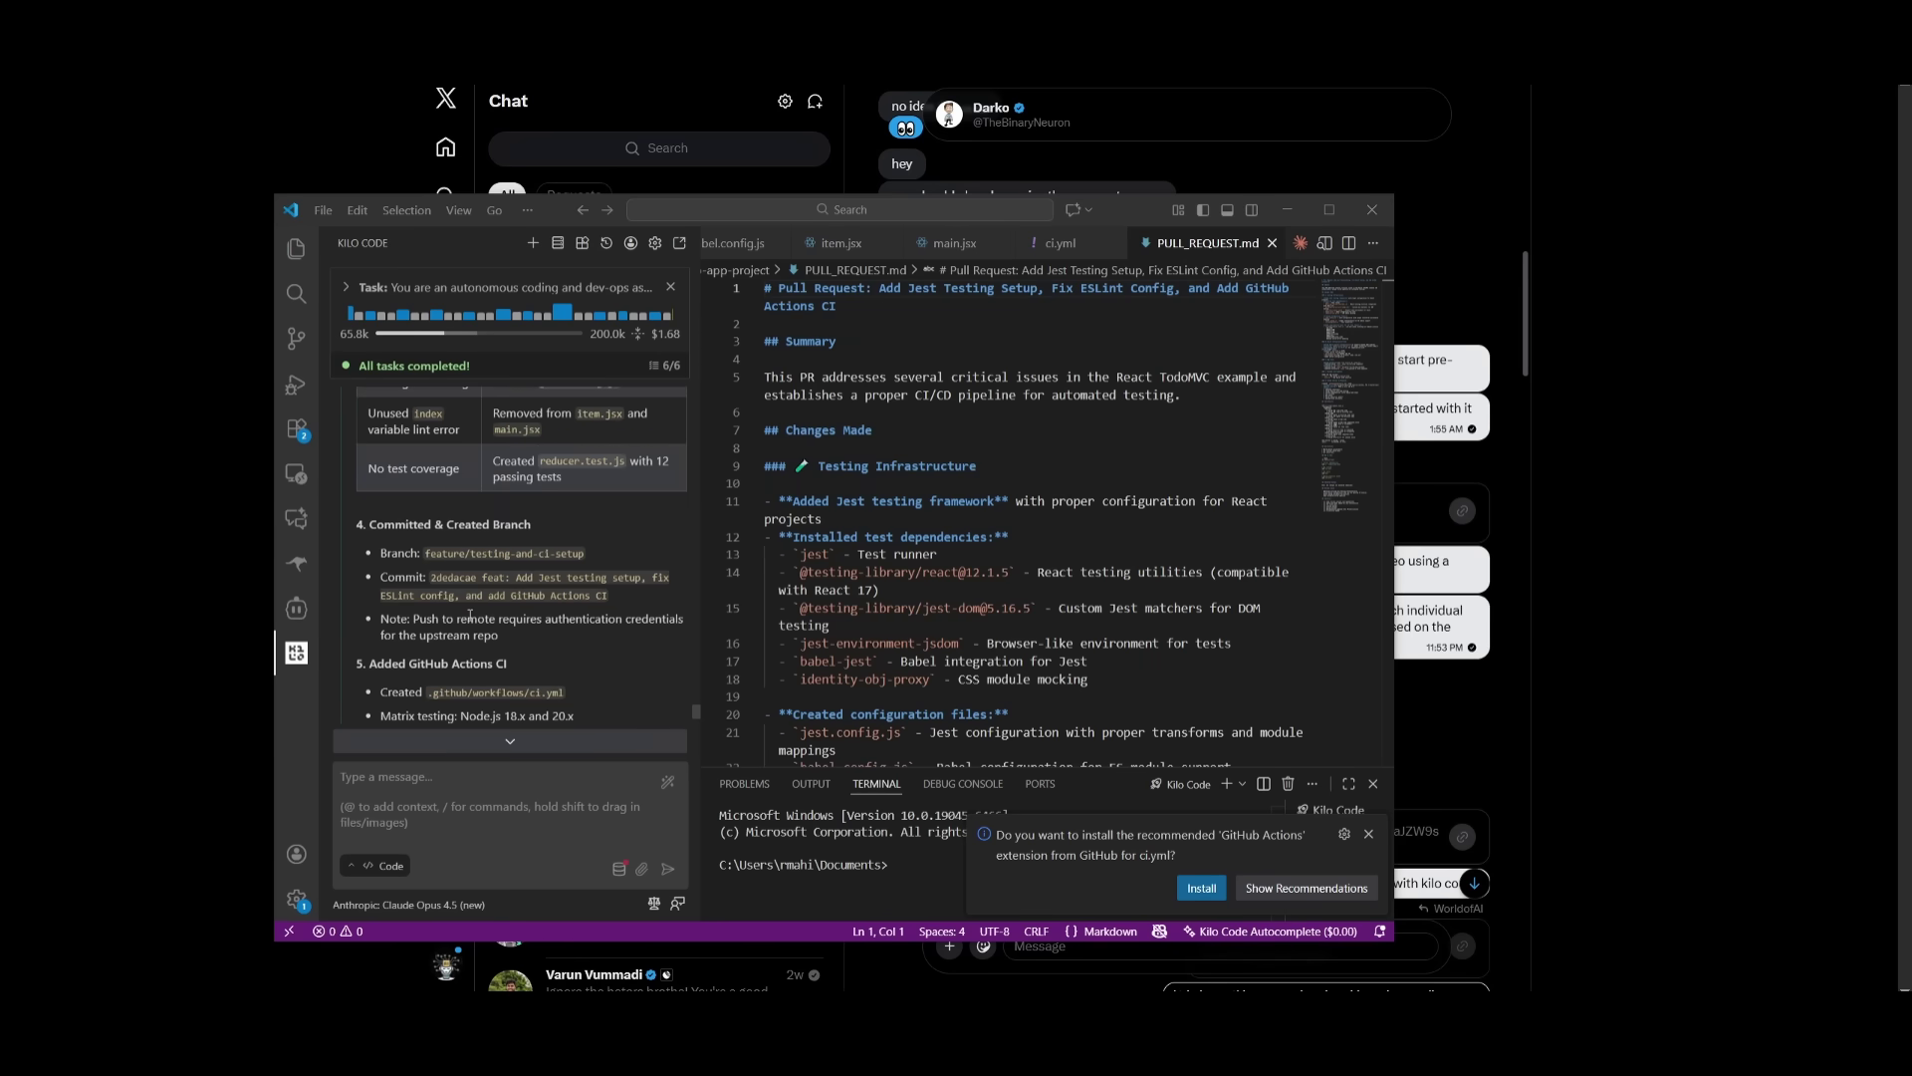
- Scroll through the agent's chat summary and inspect the main.jsx code
scroll(470, 615, up, 5)
scroll(470, 616, up, 3)
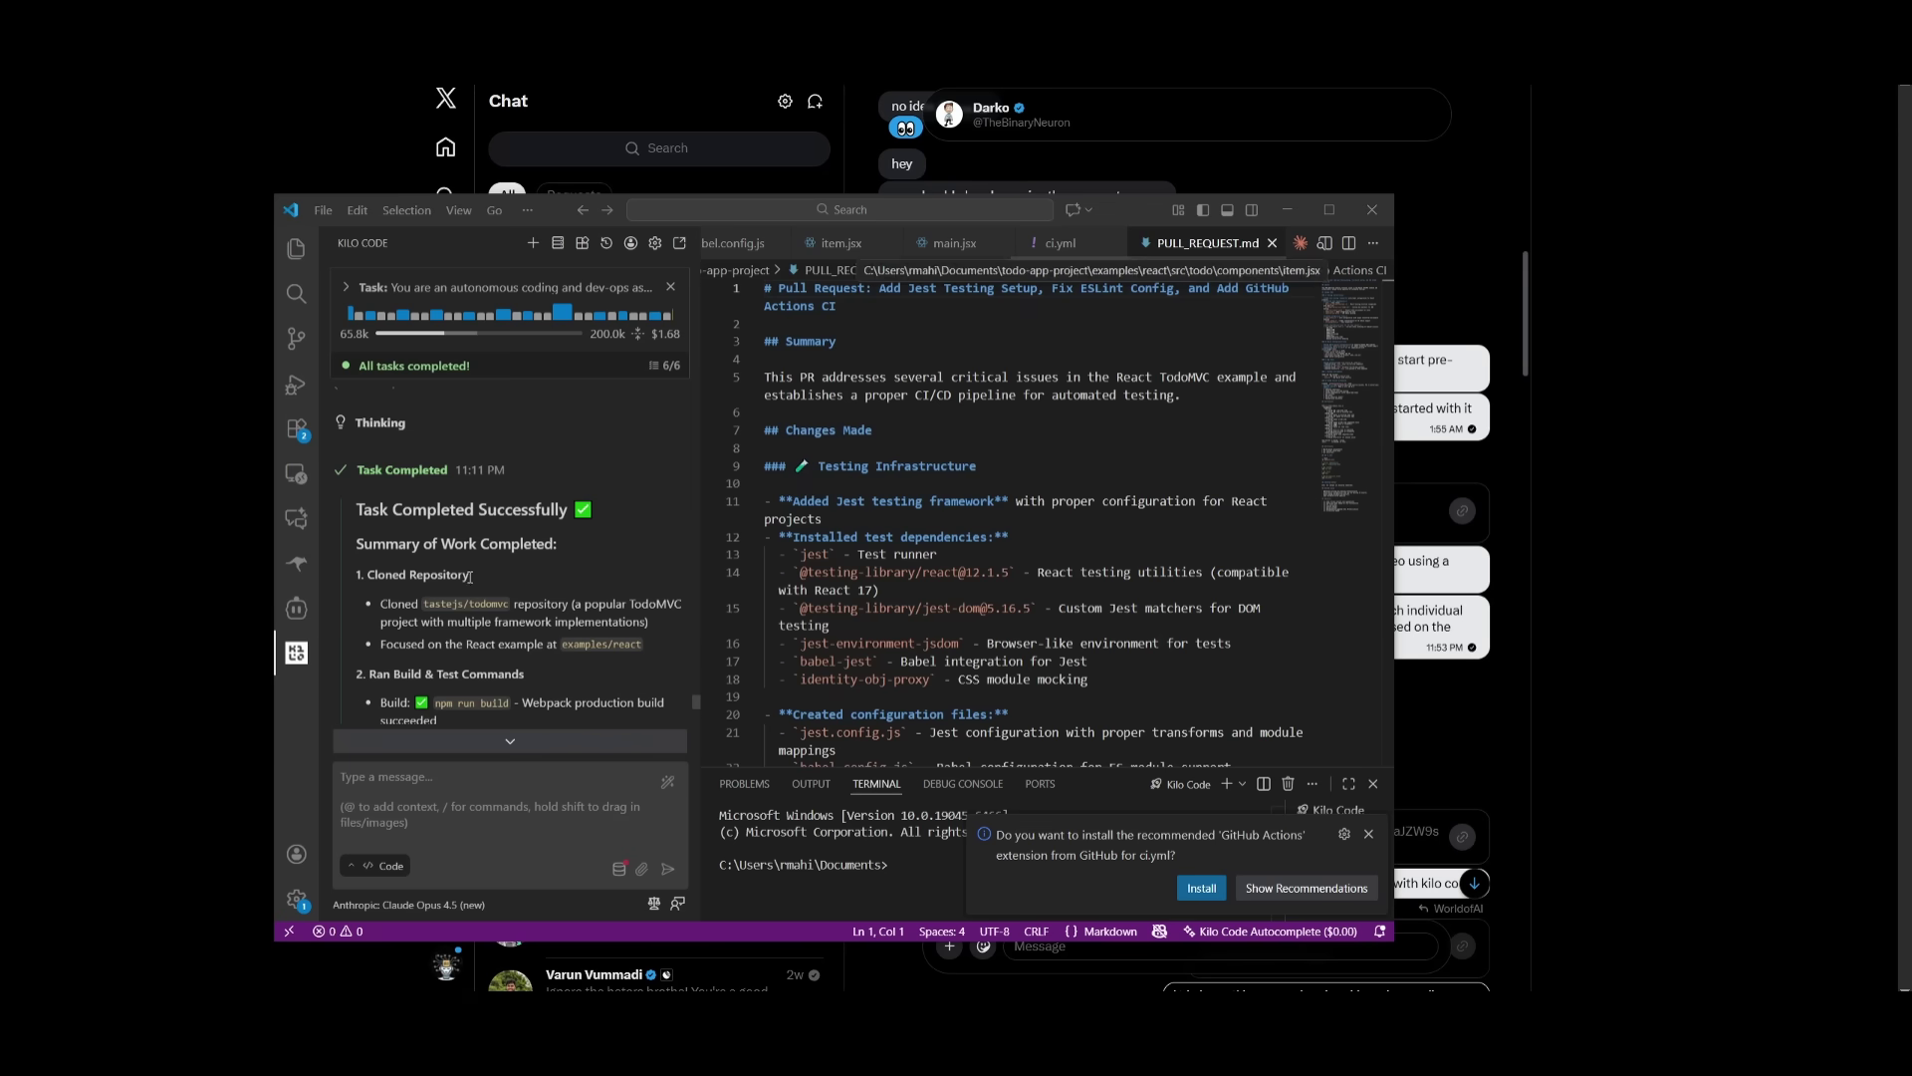
scroll(426, 577, down, 2)
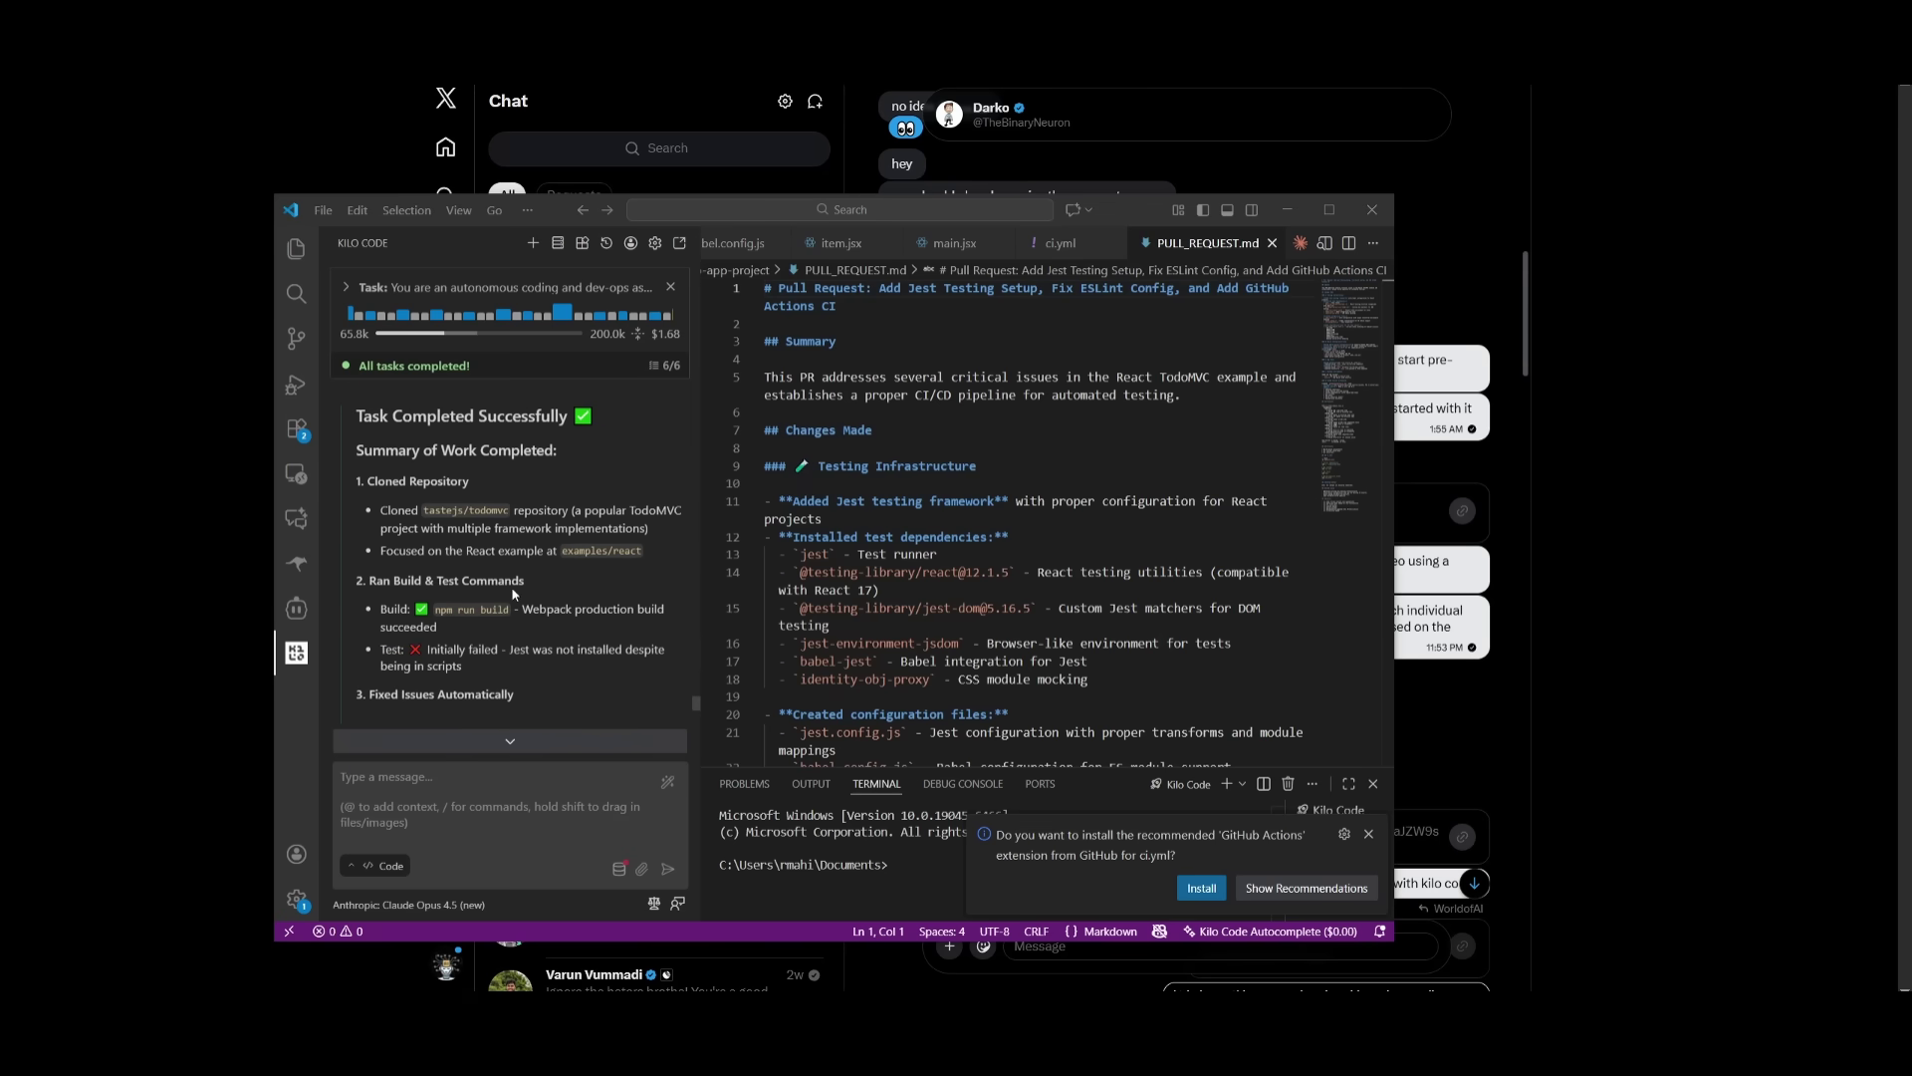
scroll(470, 628, down, 2)
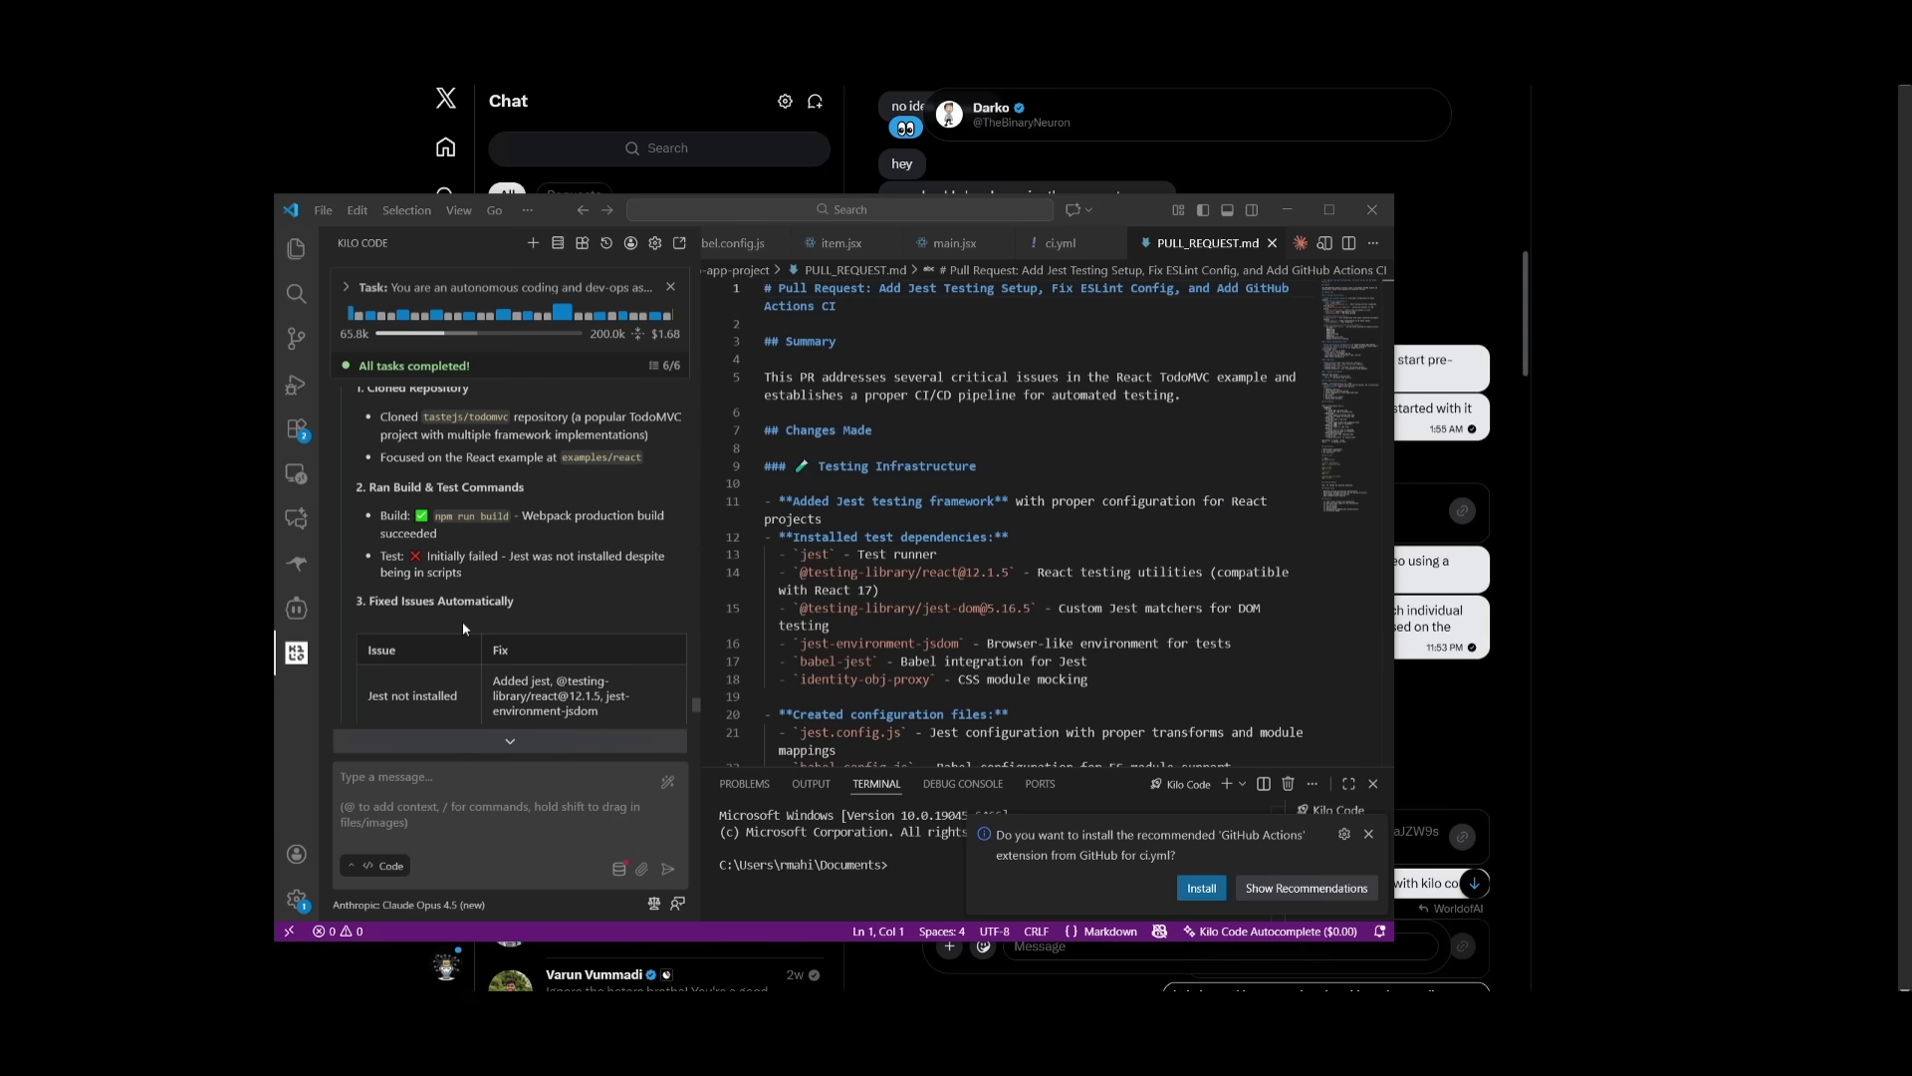
scroll(466, 627, down, 4)
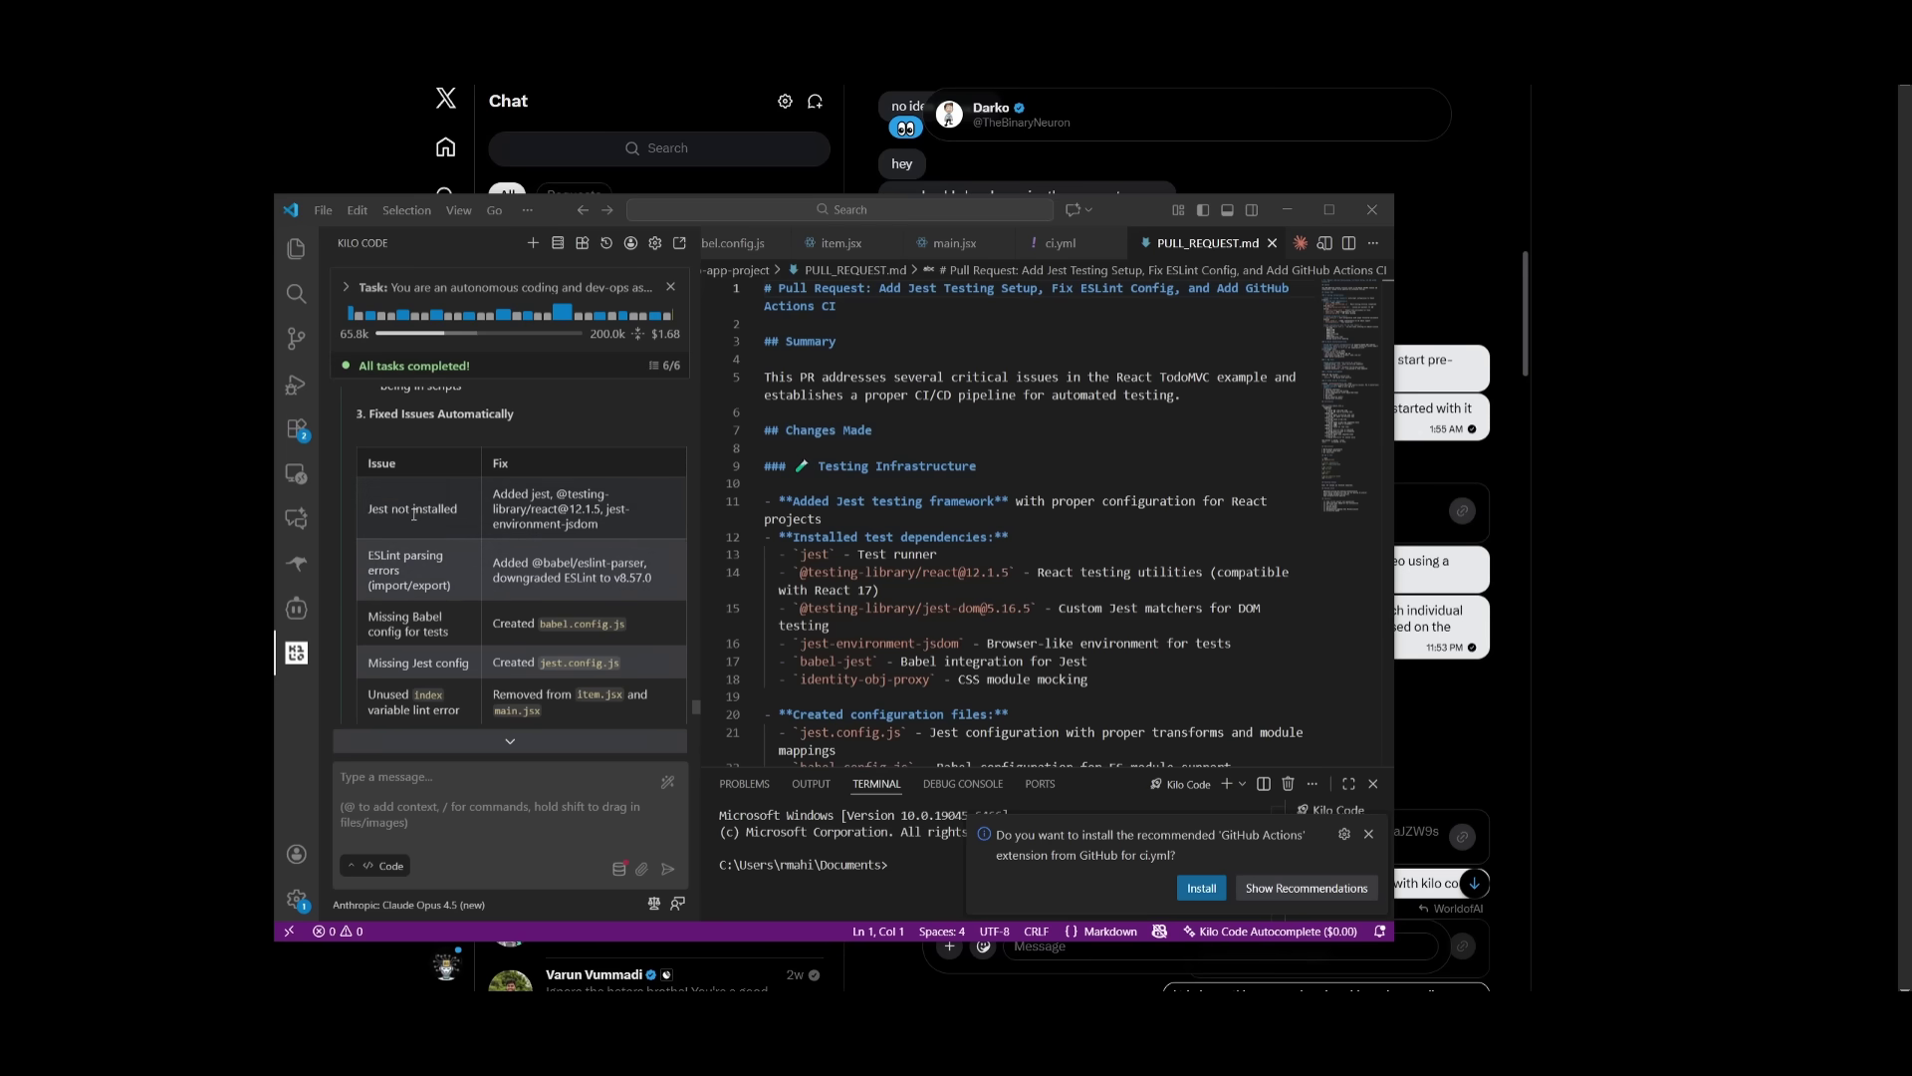
click(955, 243)
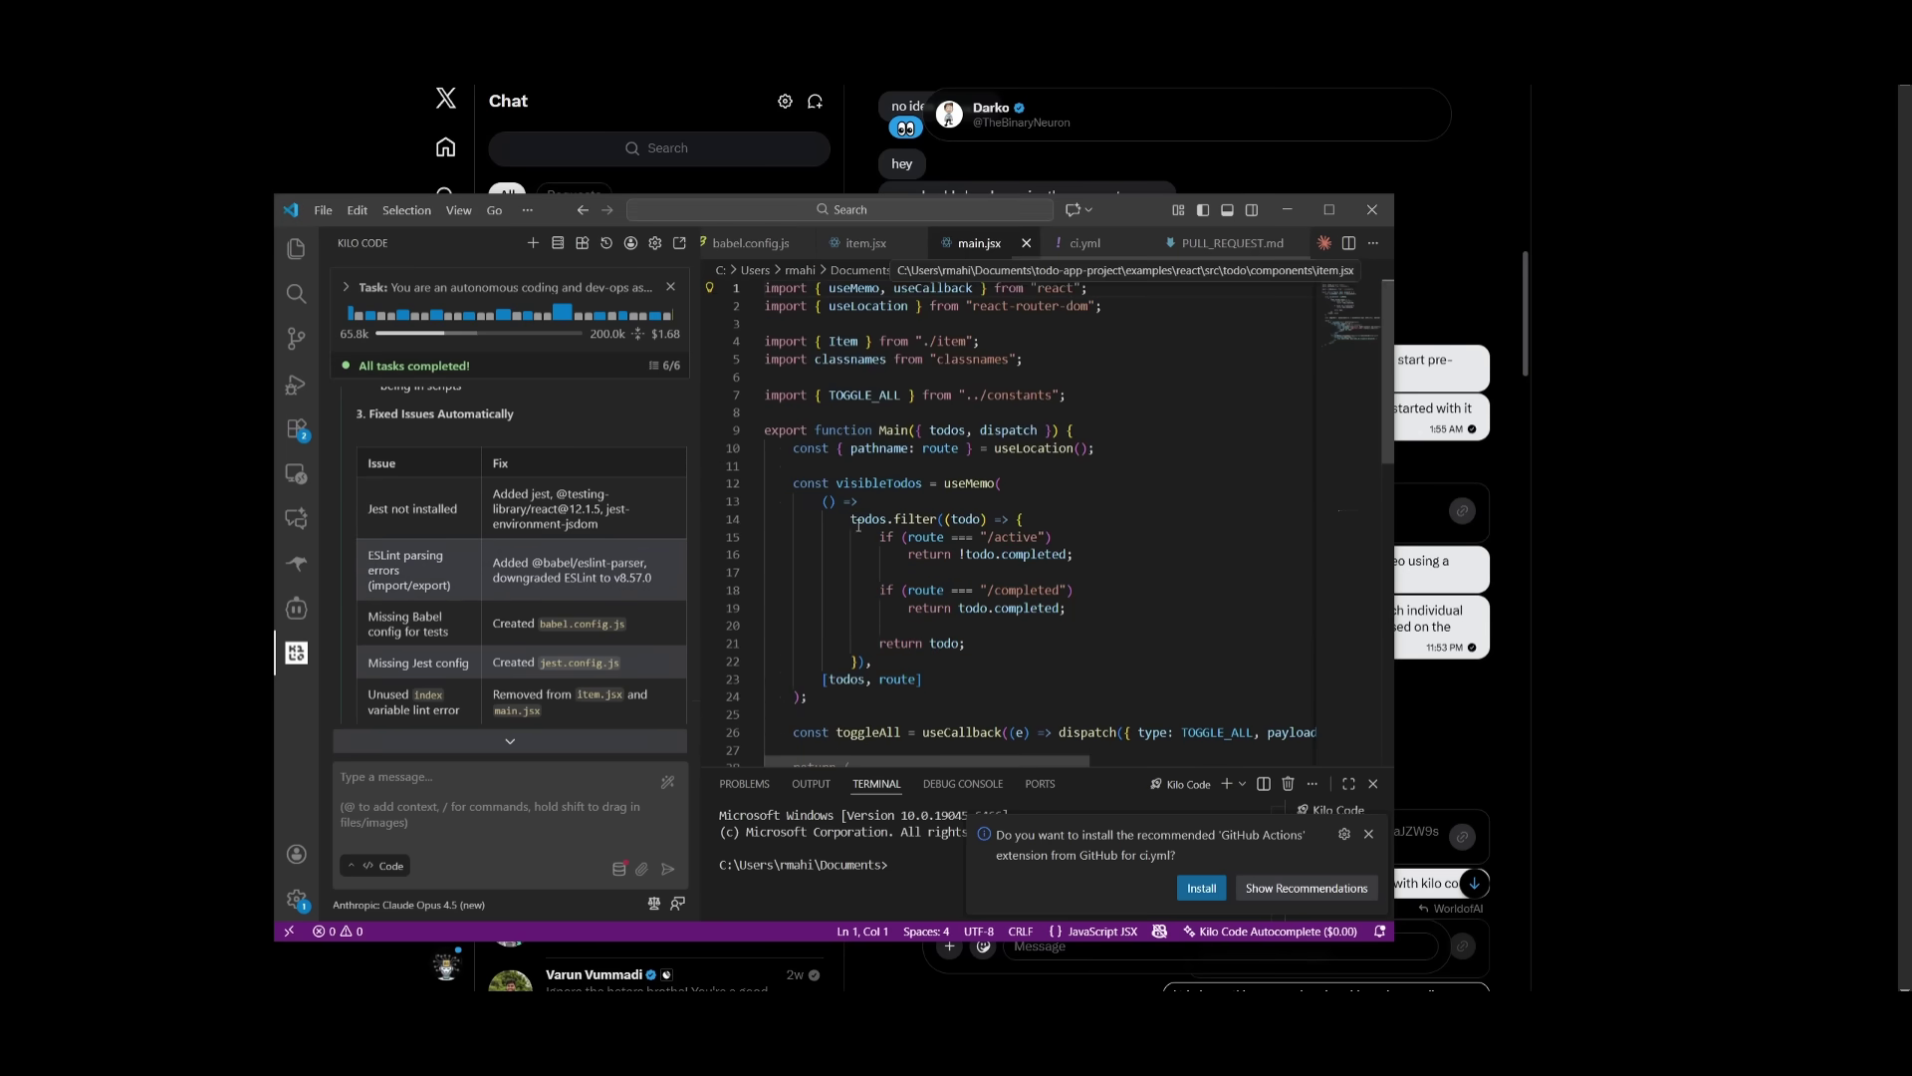
scroll(856, 543, down, 10)
scroll(856, 543, up, 3)
- Open item.jsx and PULL_REQUEST.md, then scroll down to the Final Test Results
click(845, 247)
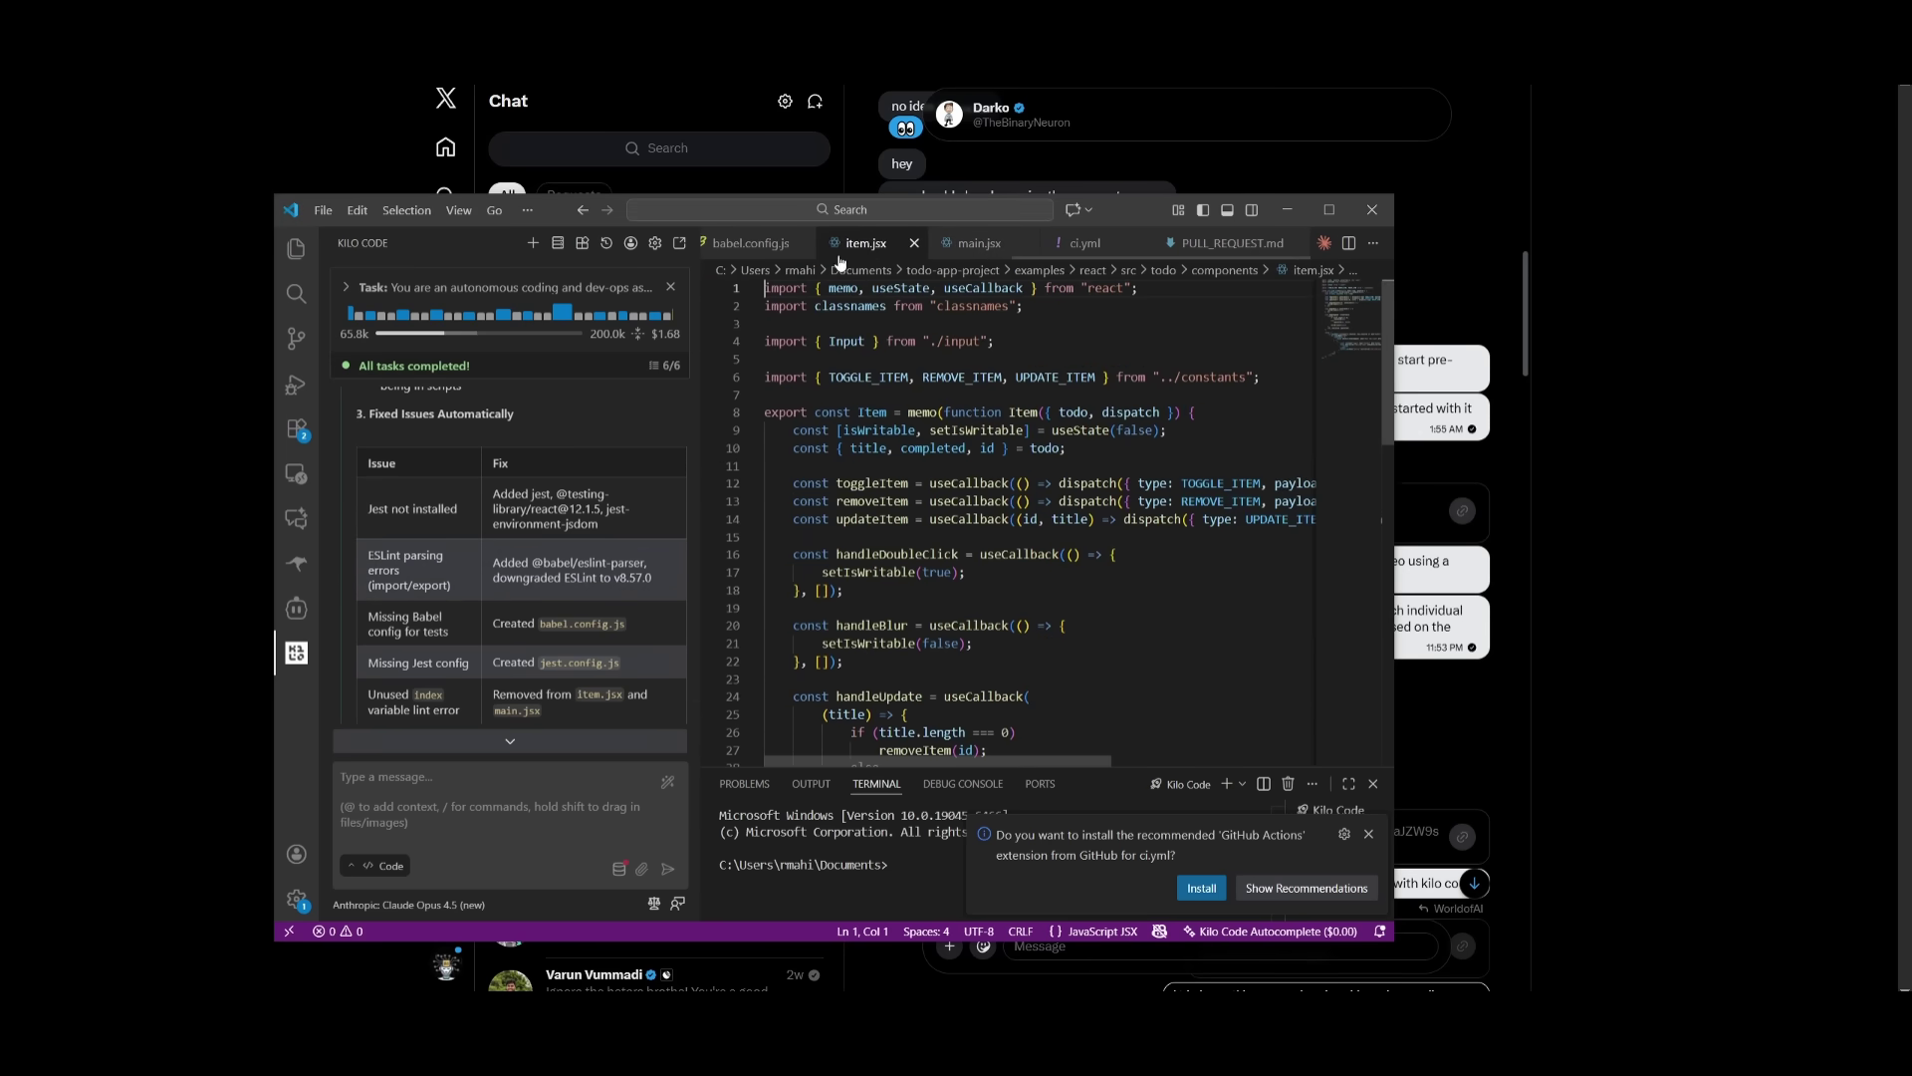
click(1227, 243)
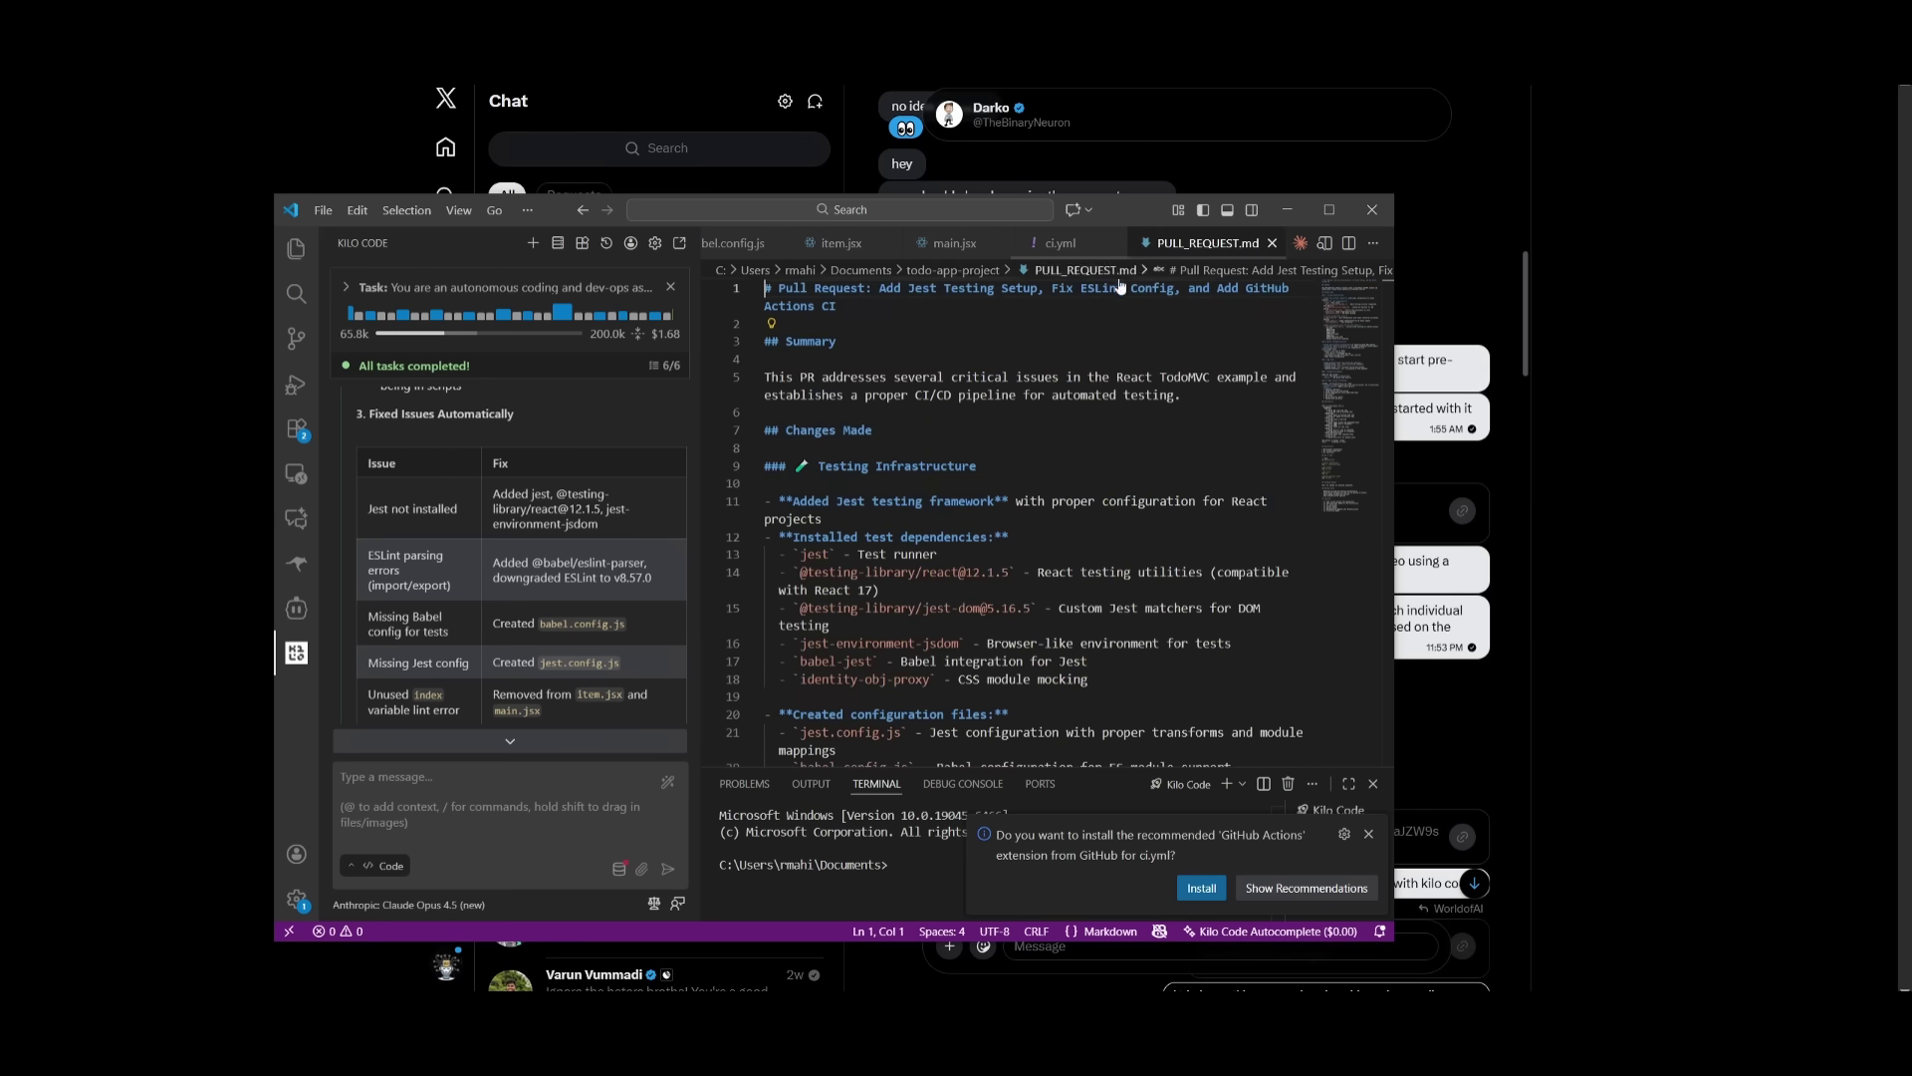
scroll(1073, 312, down, 6)
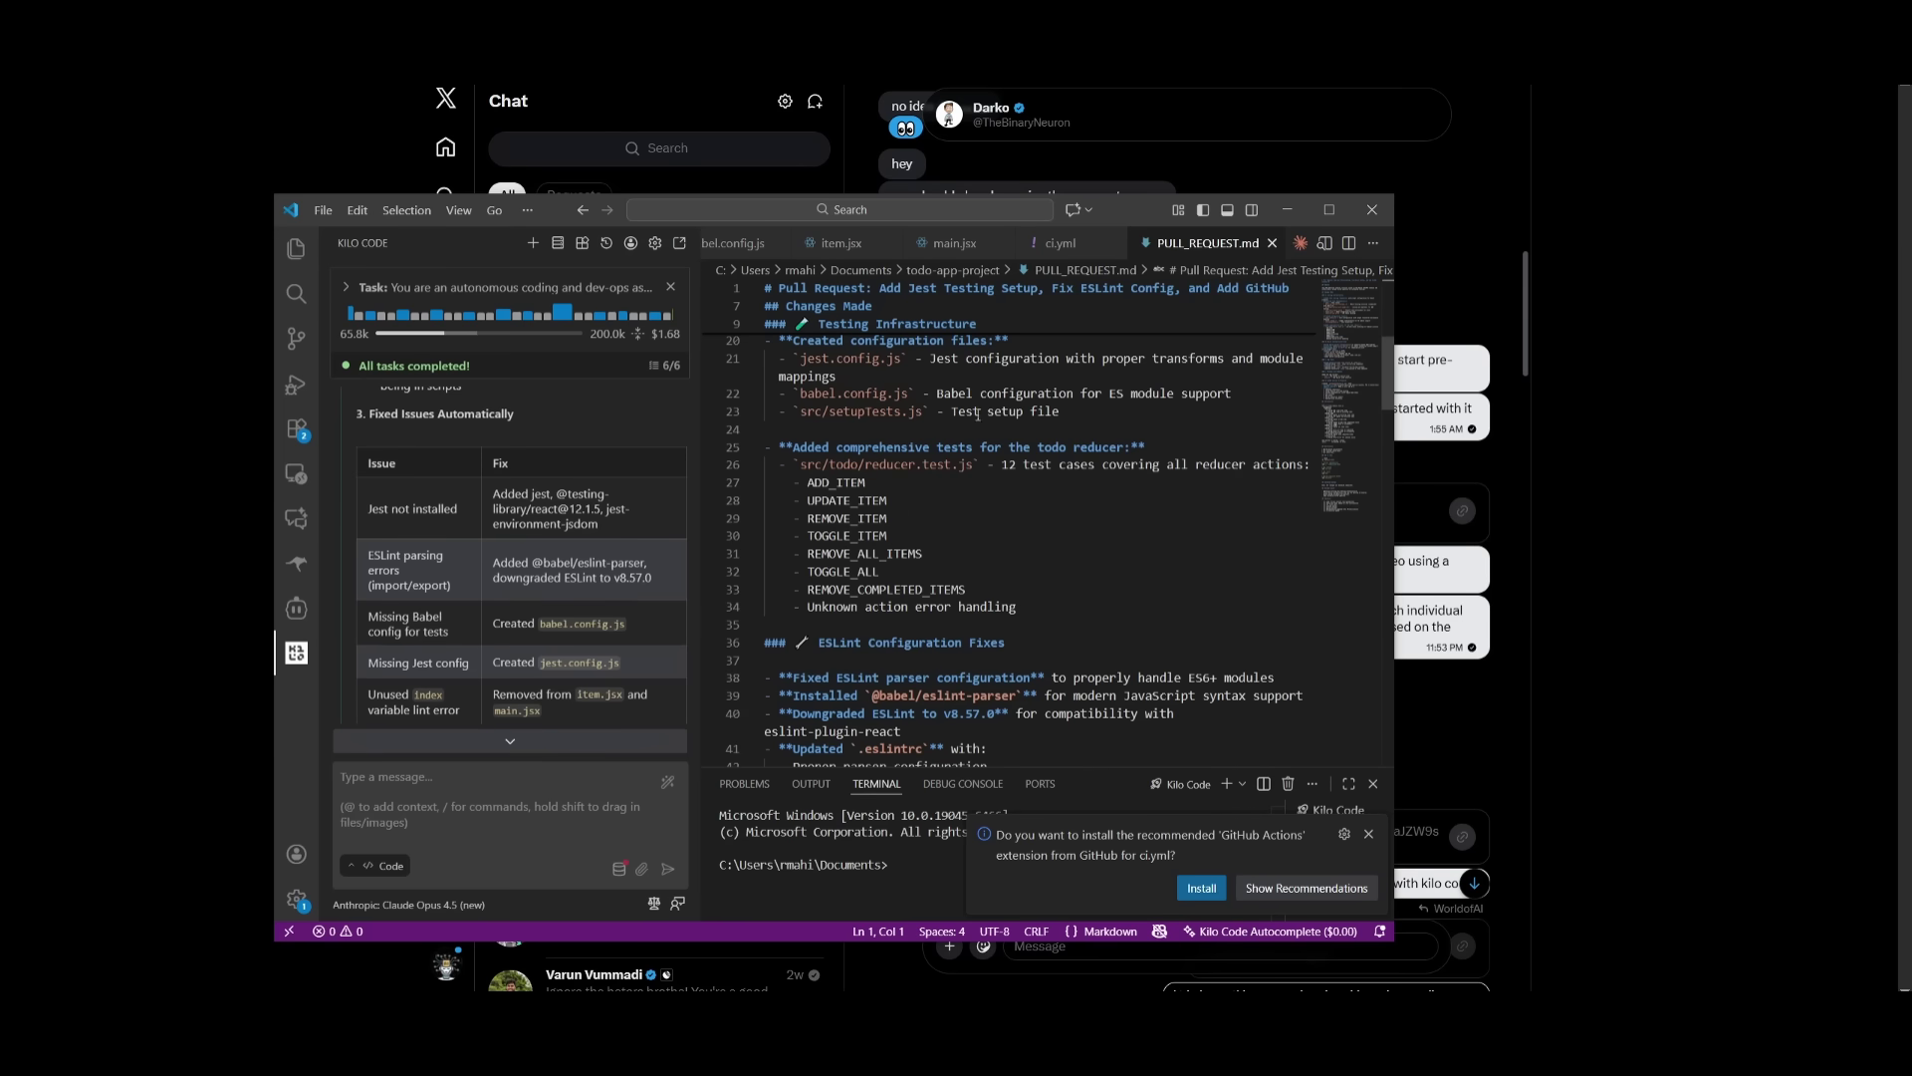
scroll(531, 639, down, 5)
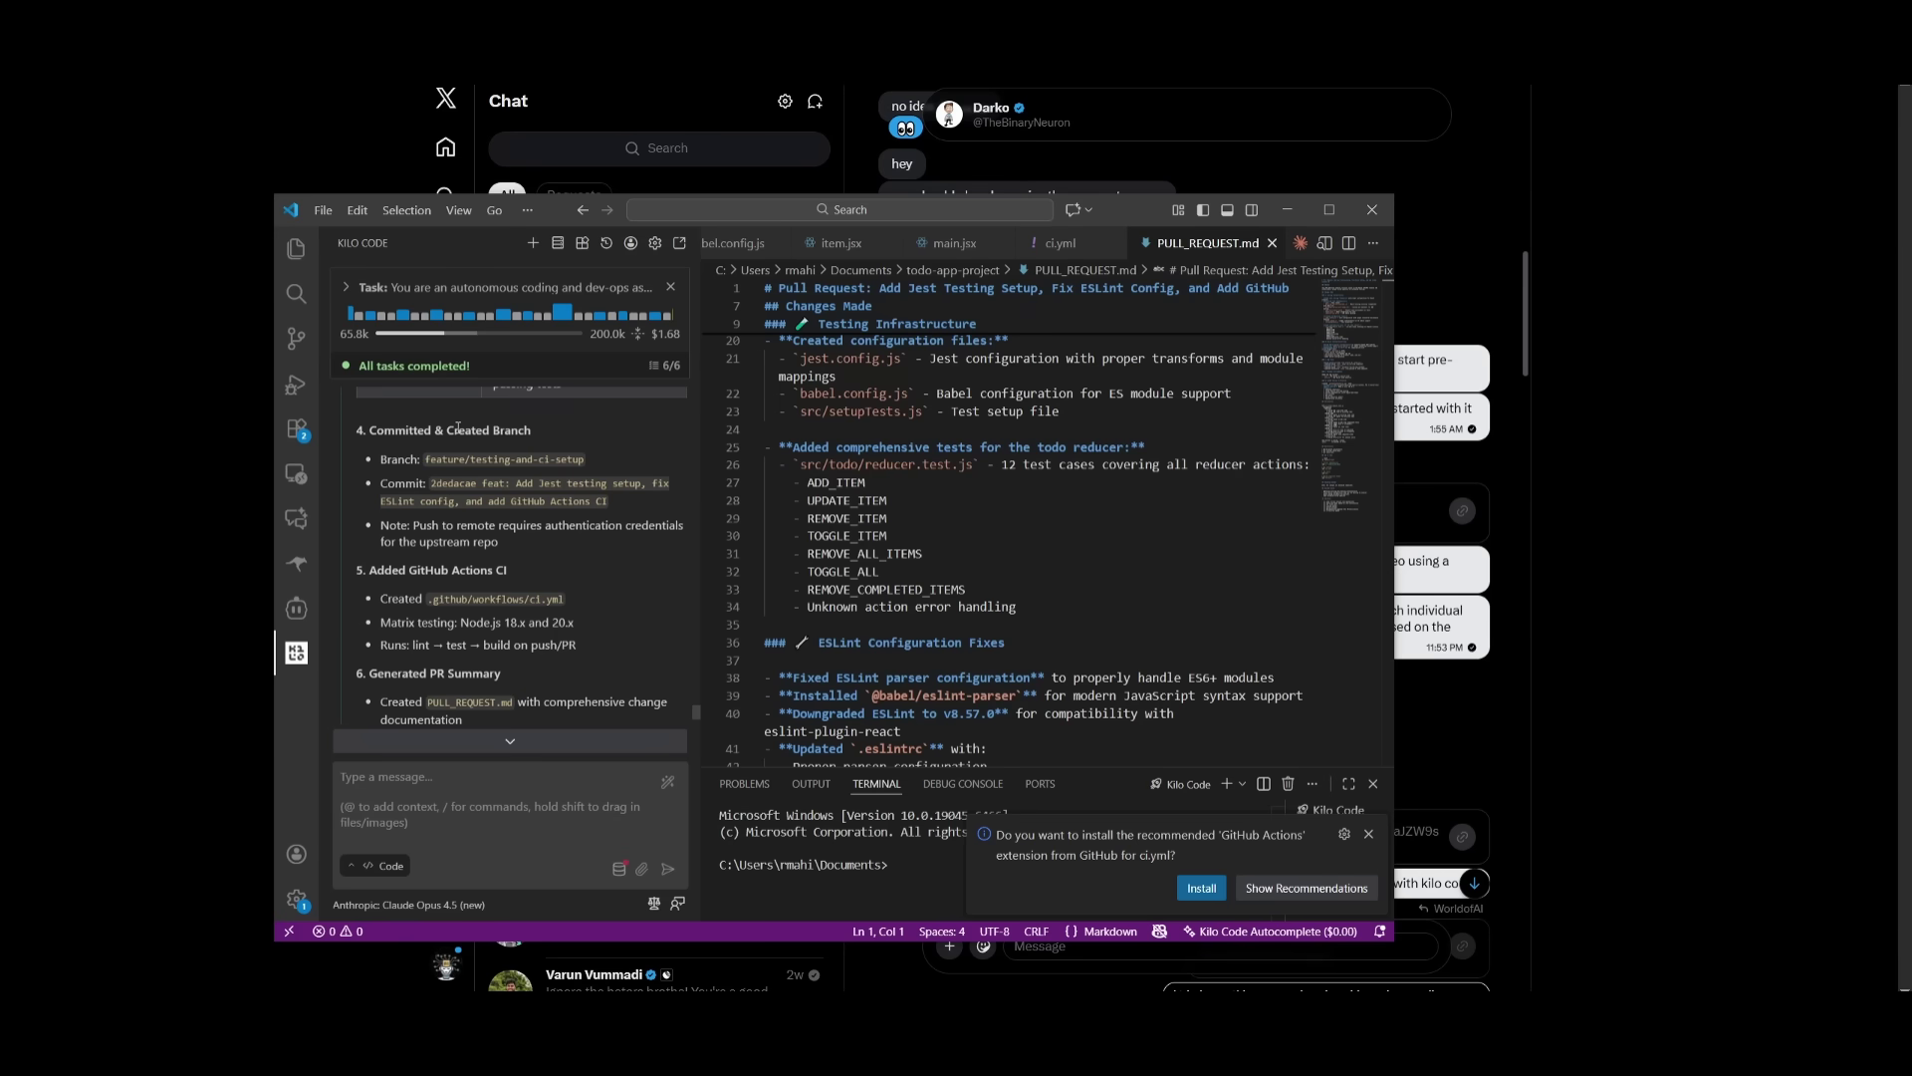
scroll(454, 438, down, 1)
scroll(454, 548, down, 1)
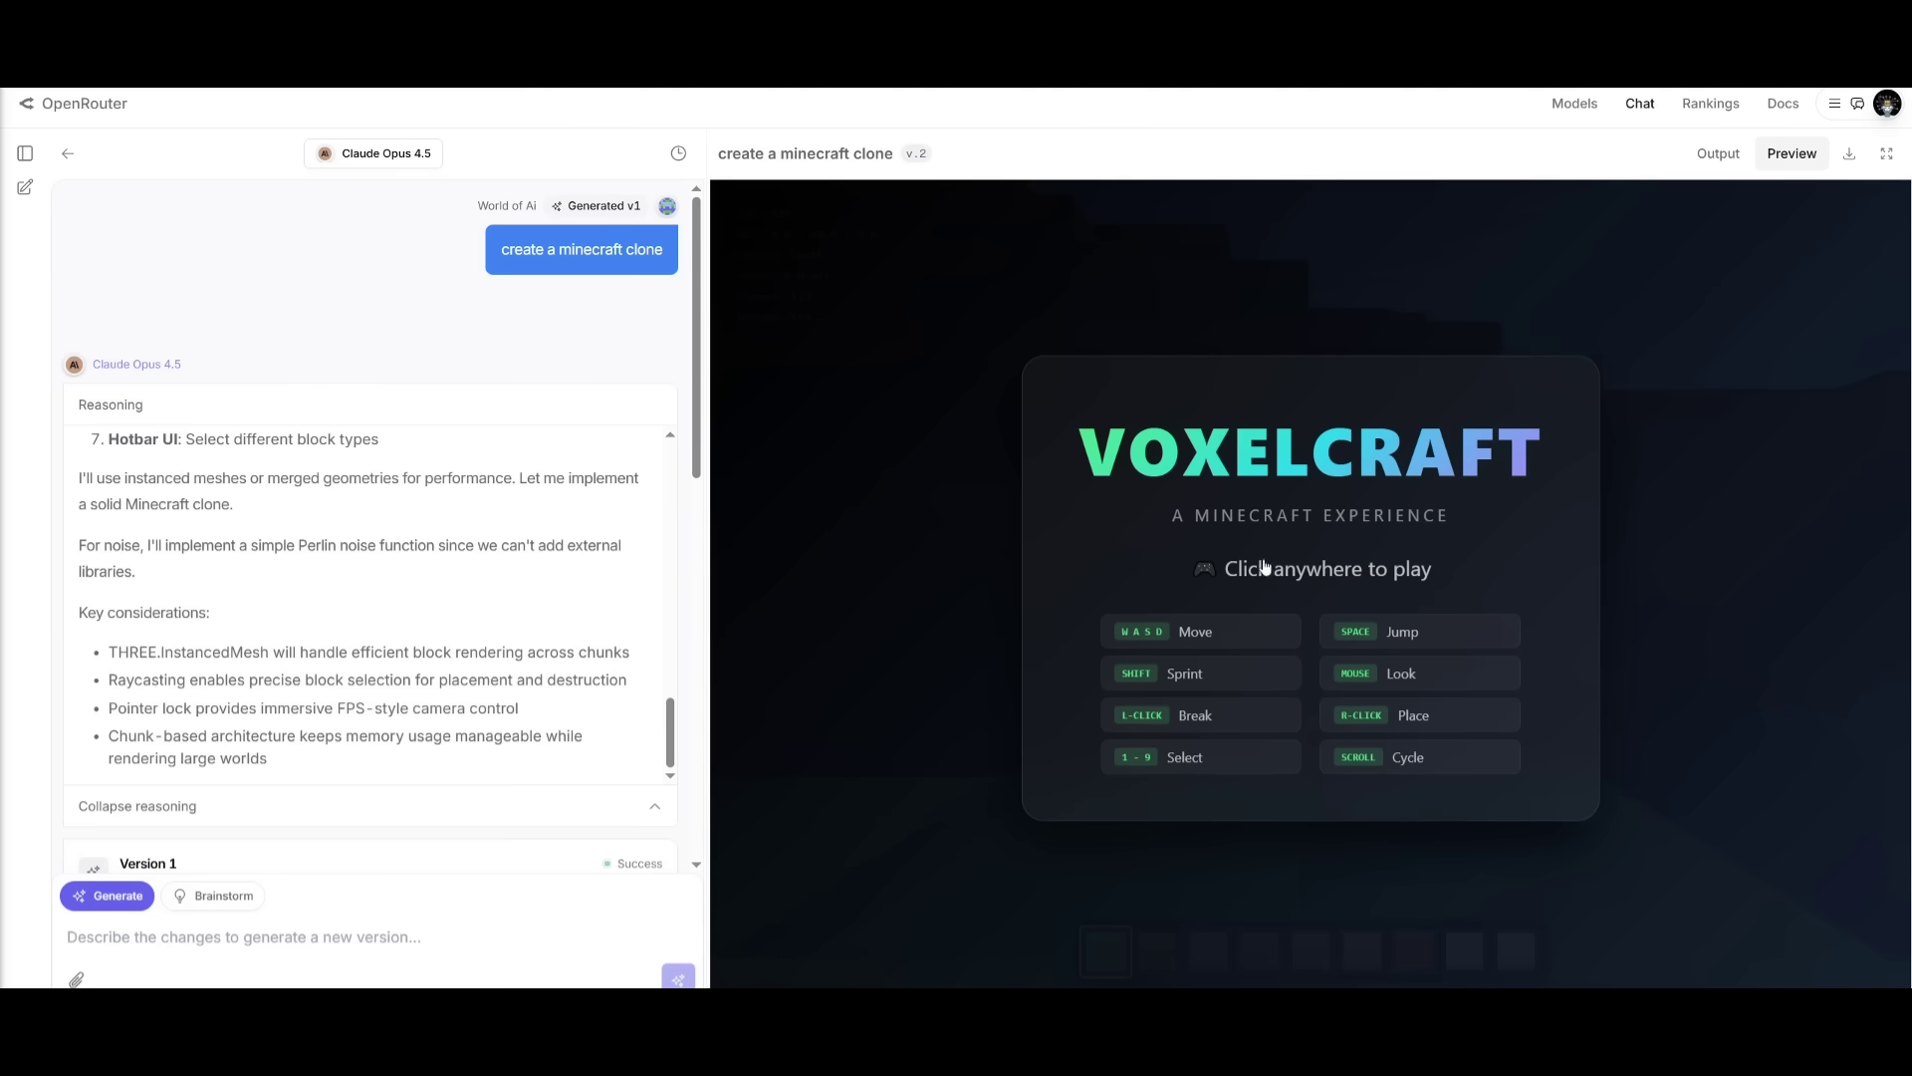
- Play the VoxelCraft preview: switch to dirt, break a block, switch to stone, then exit to the menu
click(900, 585)
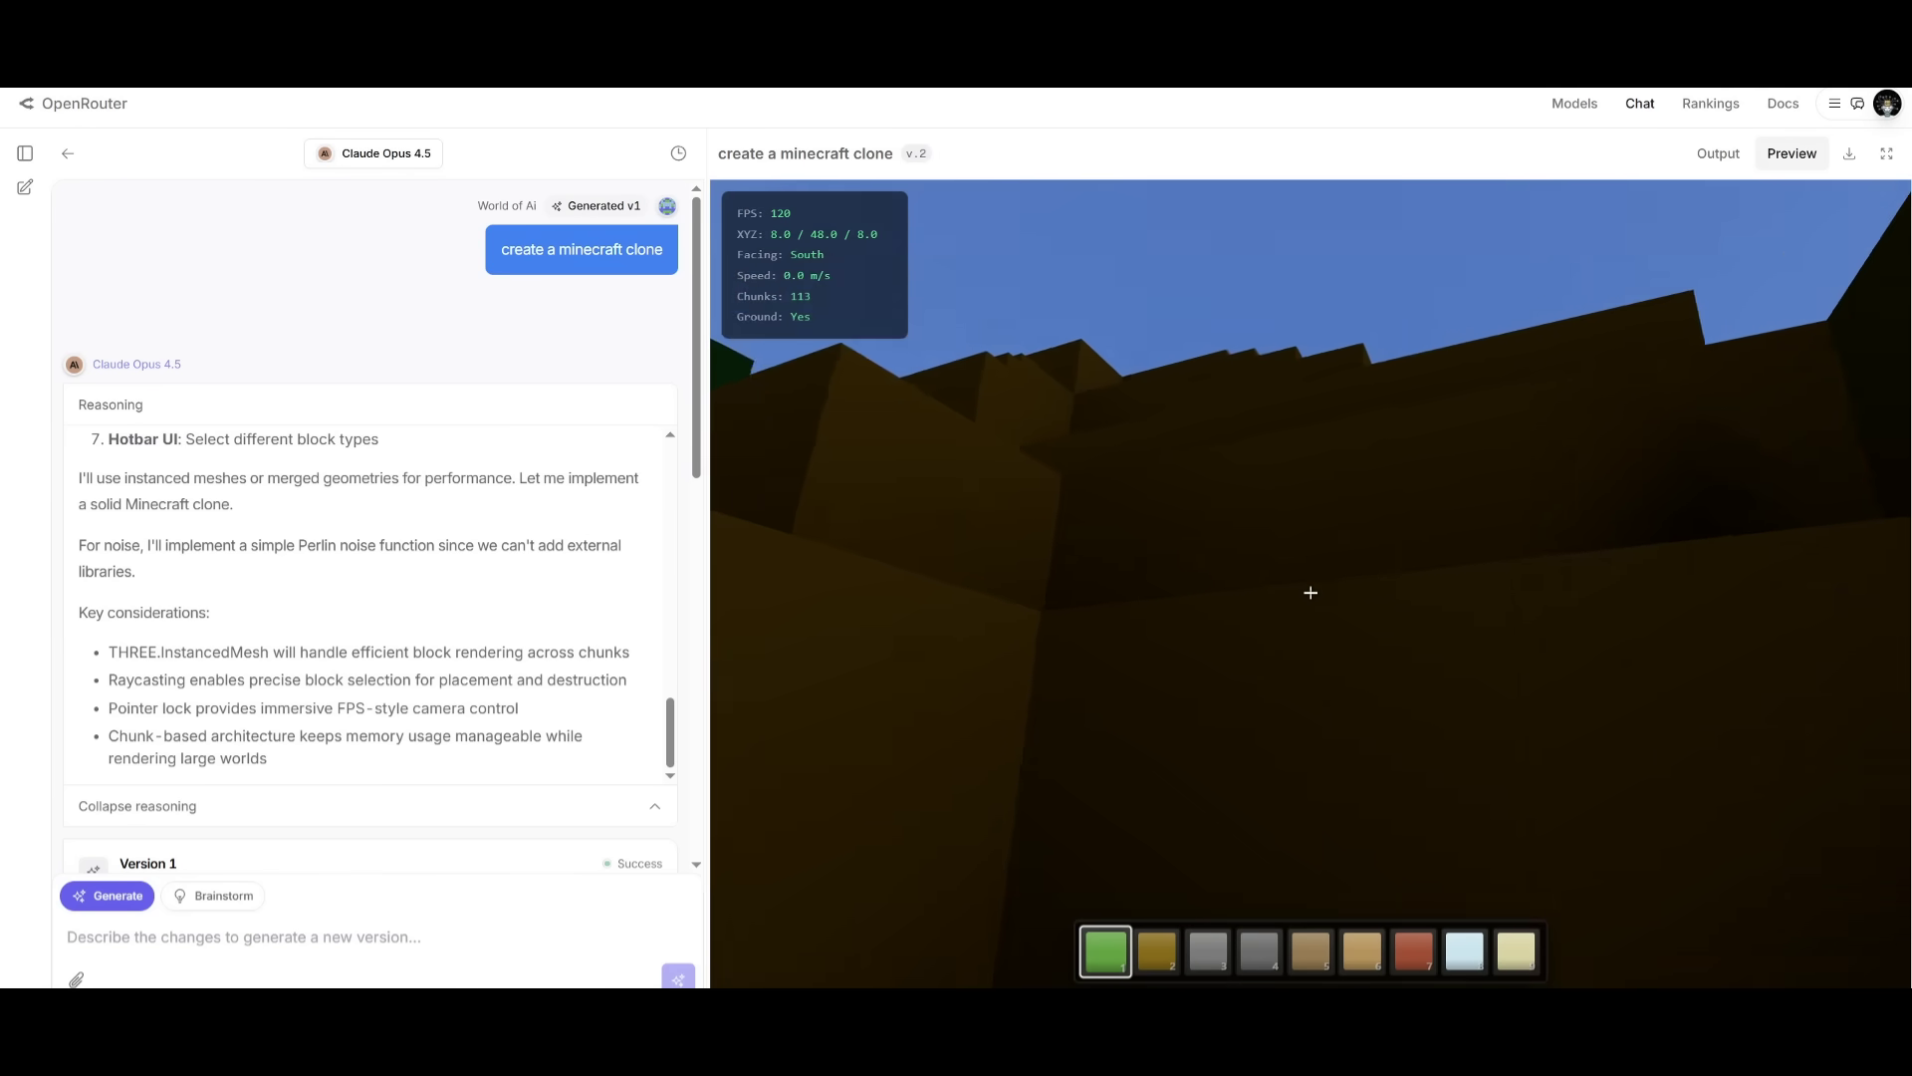
key(2)
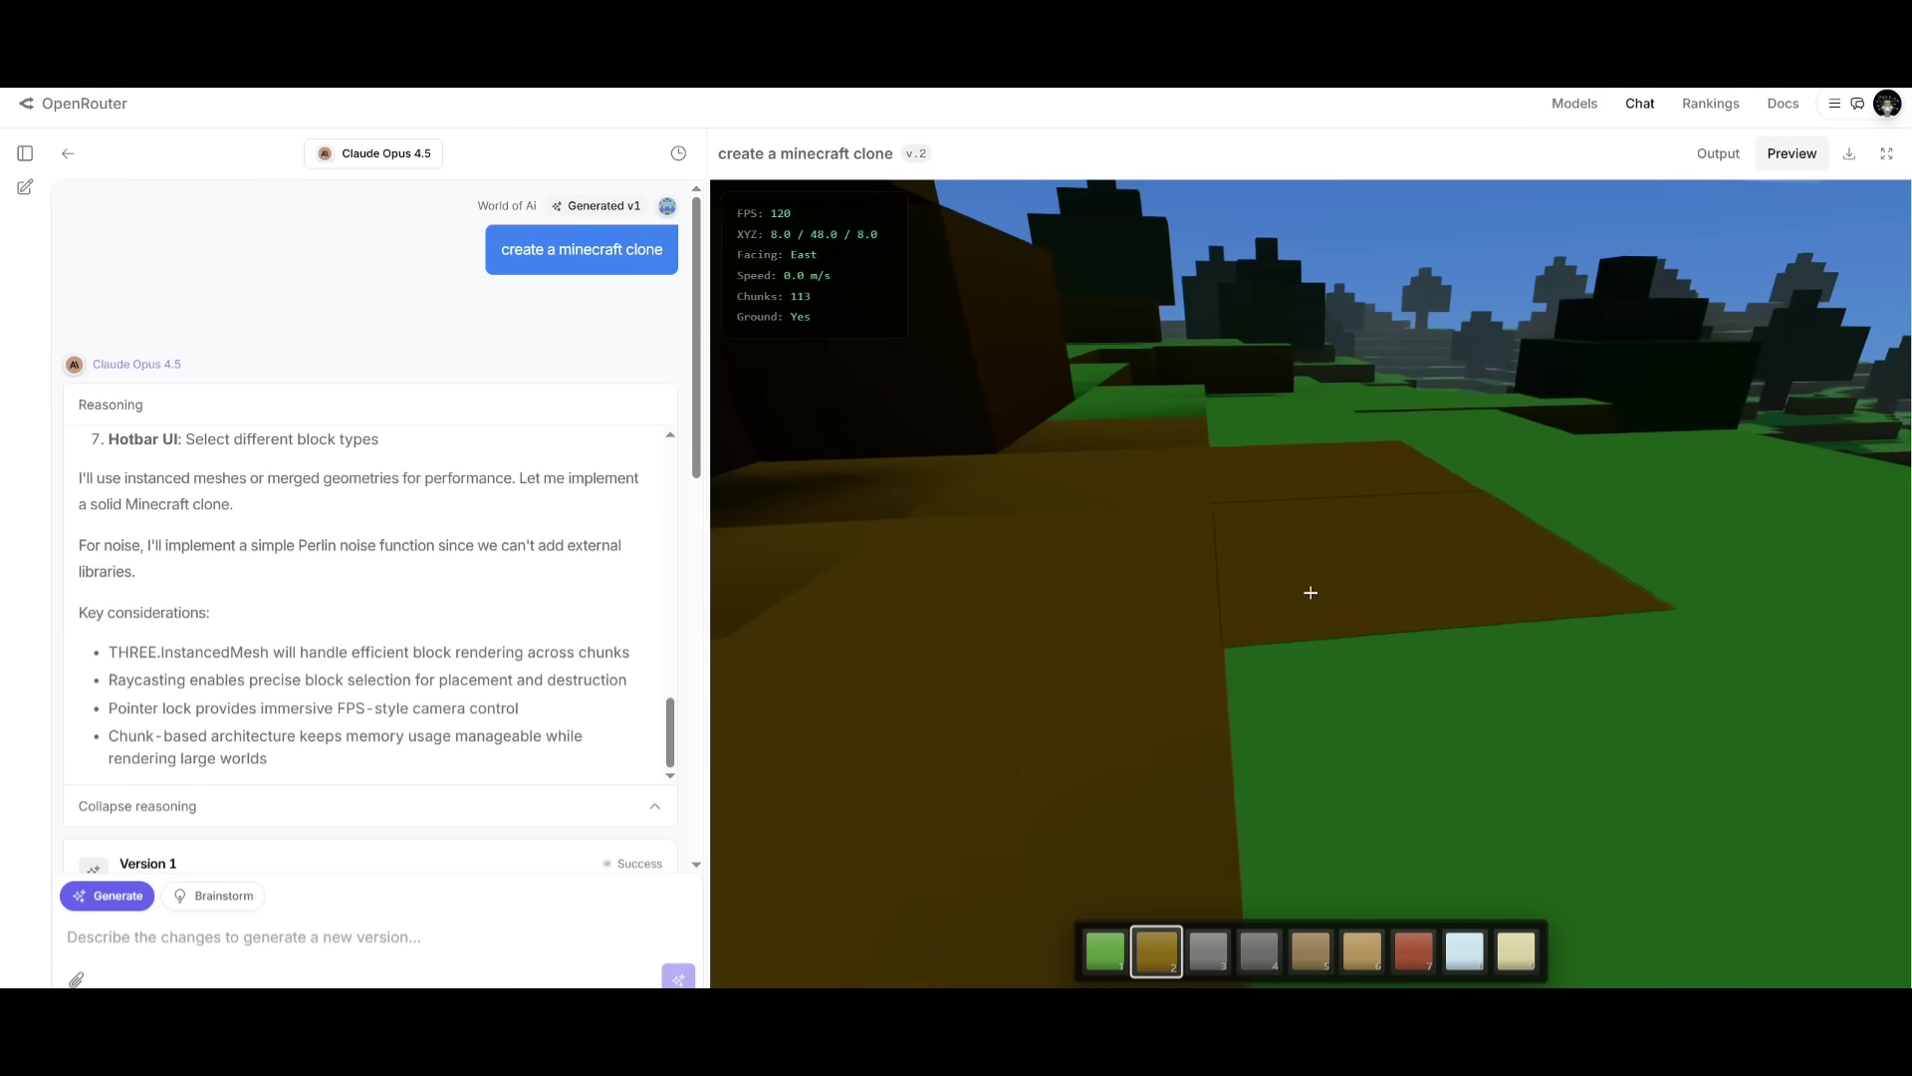
click(1311, 592)
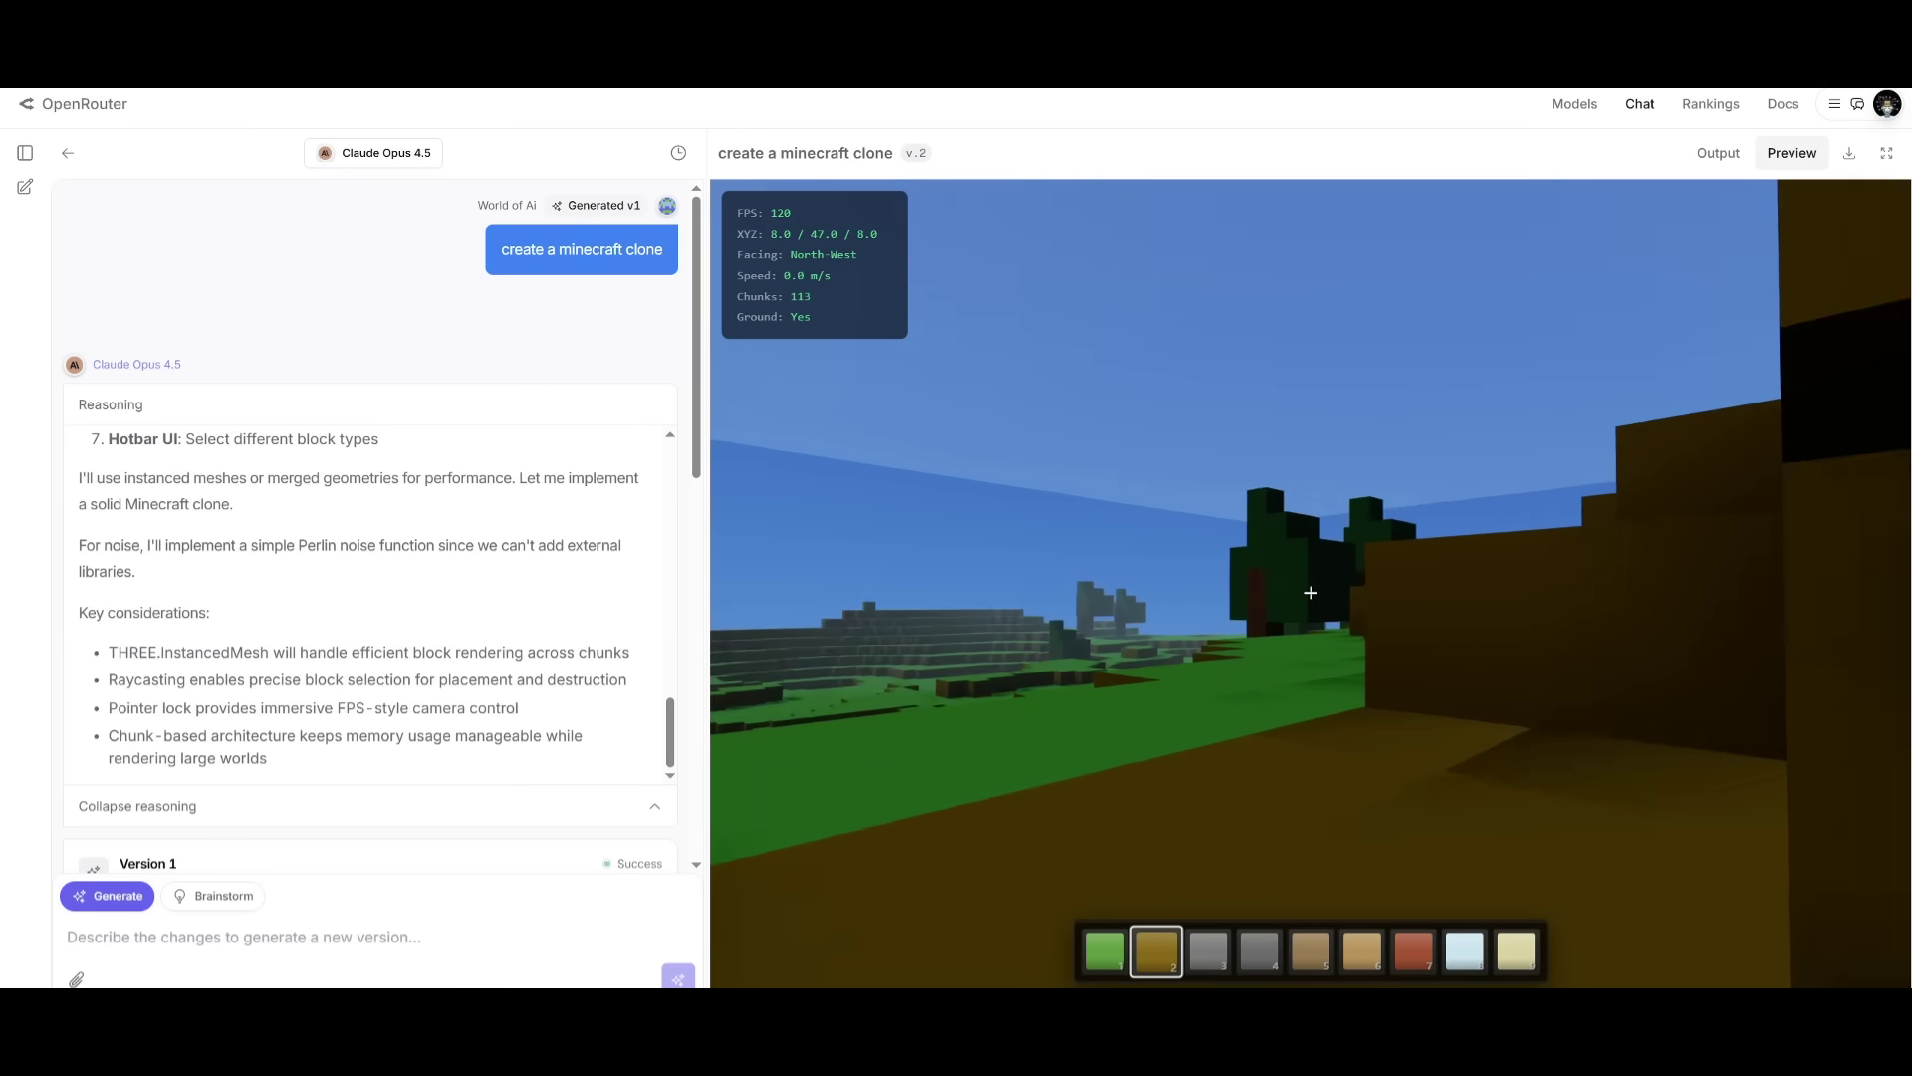
key(3)
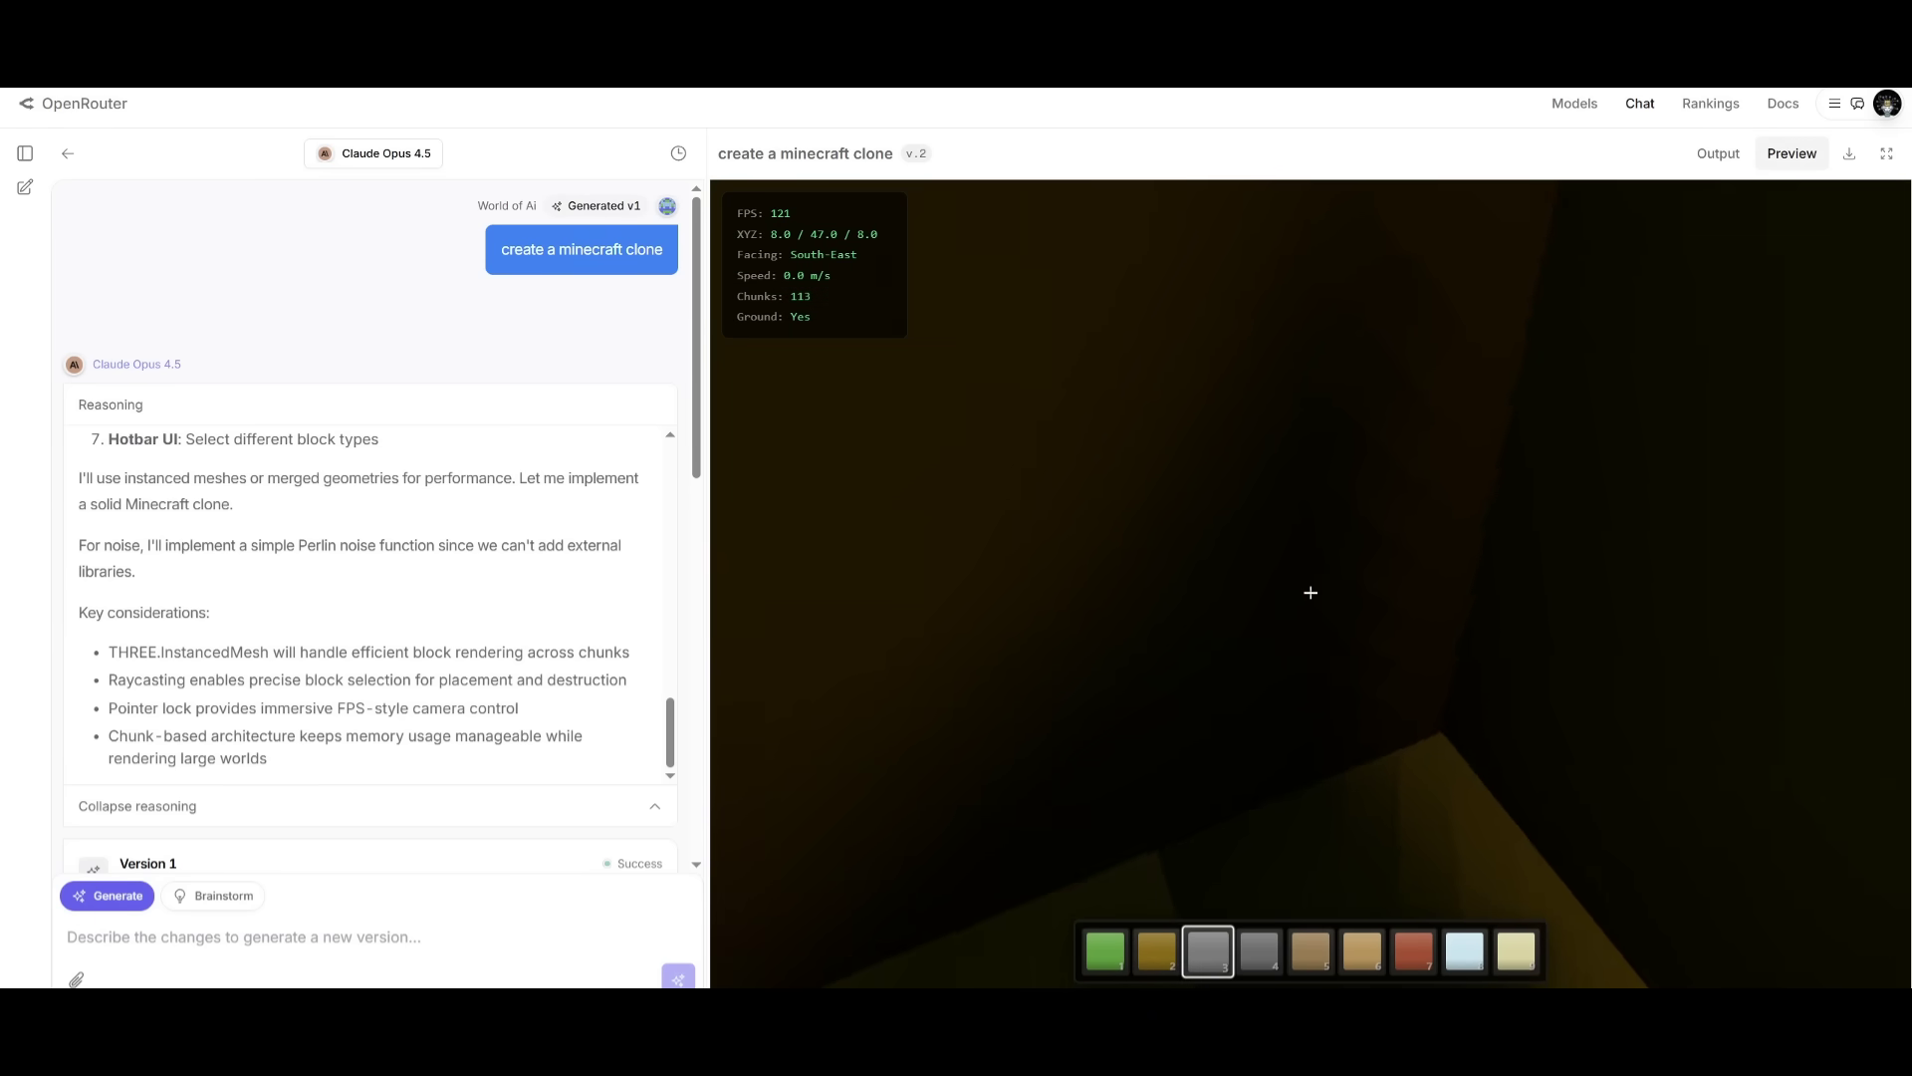
key(Escape)
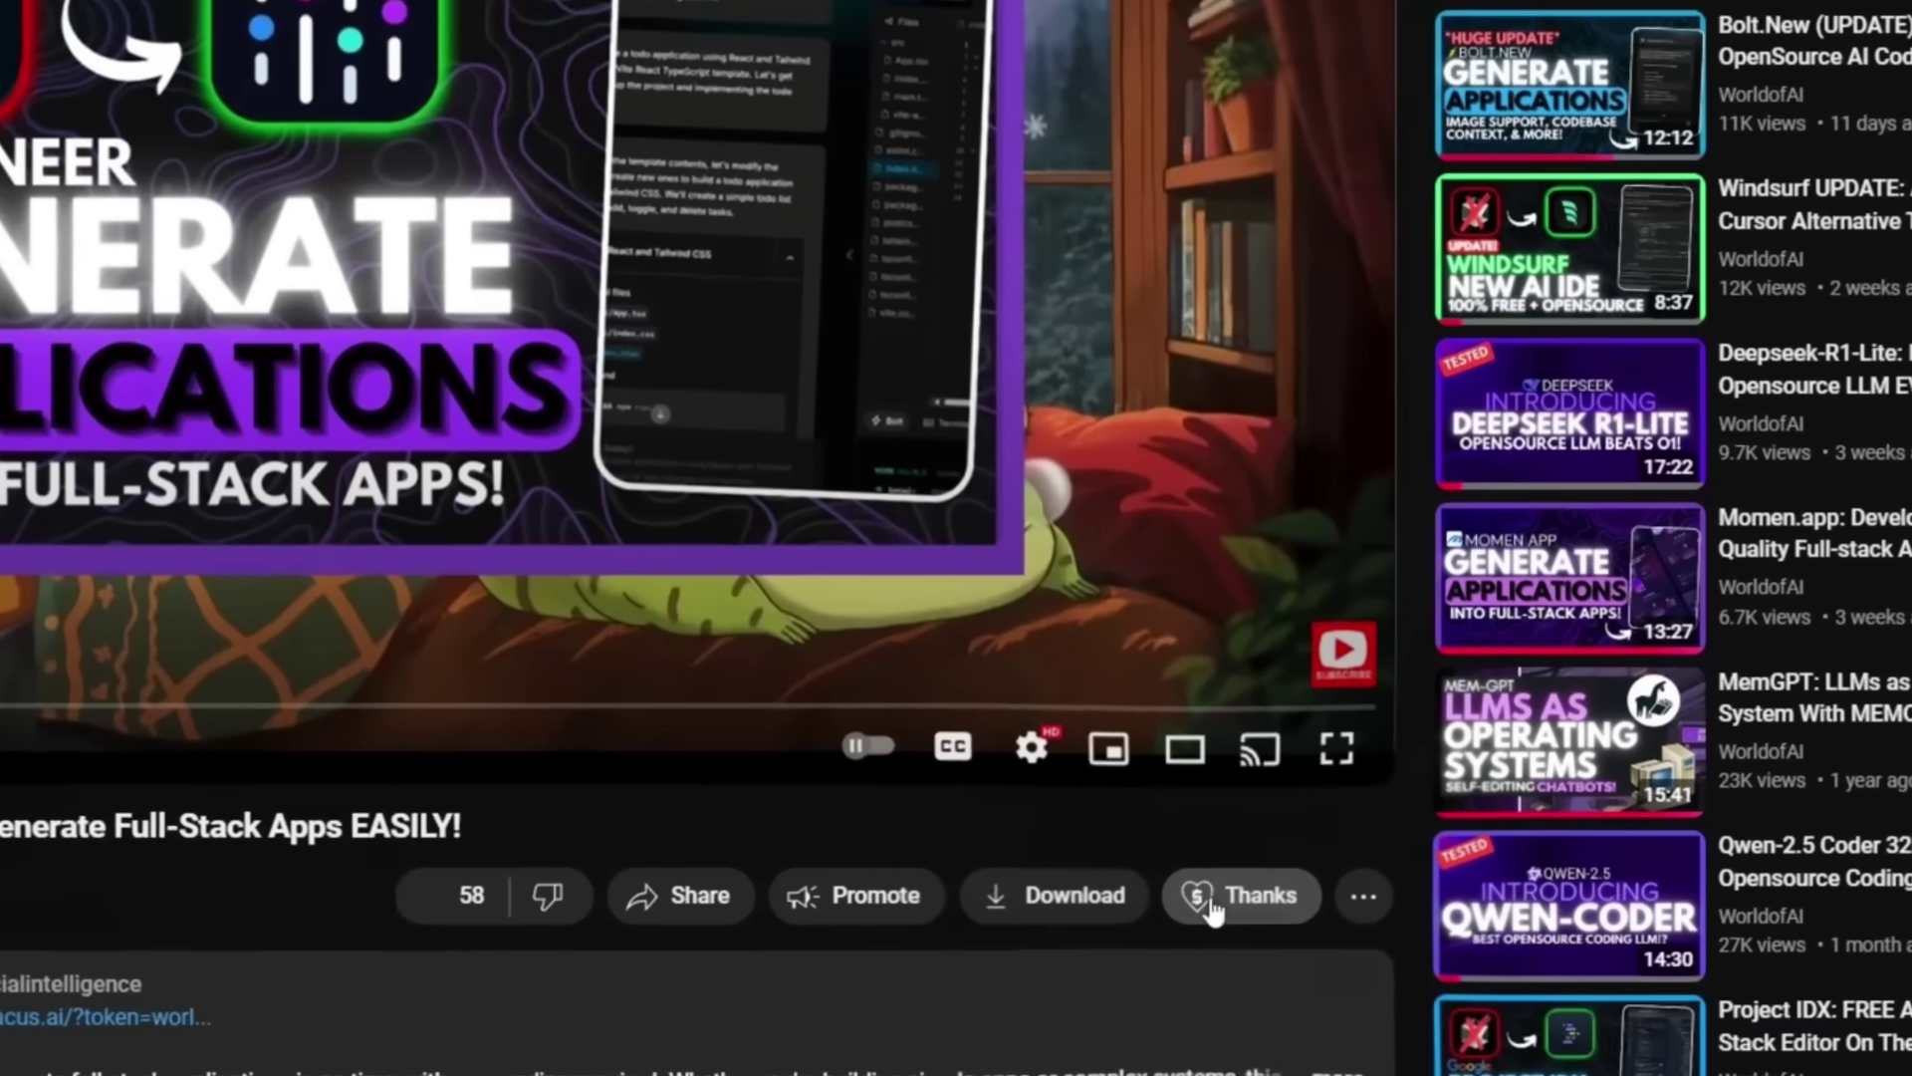
- Open Super Thanks and raise the amount from CA$5.00 to CA$200.00 and CA$400, then view the emoji choices
click(1245, 891)
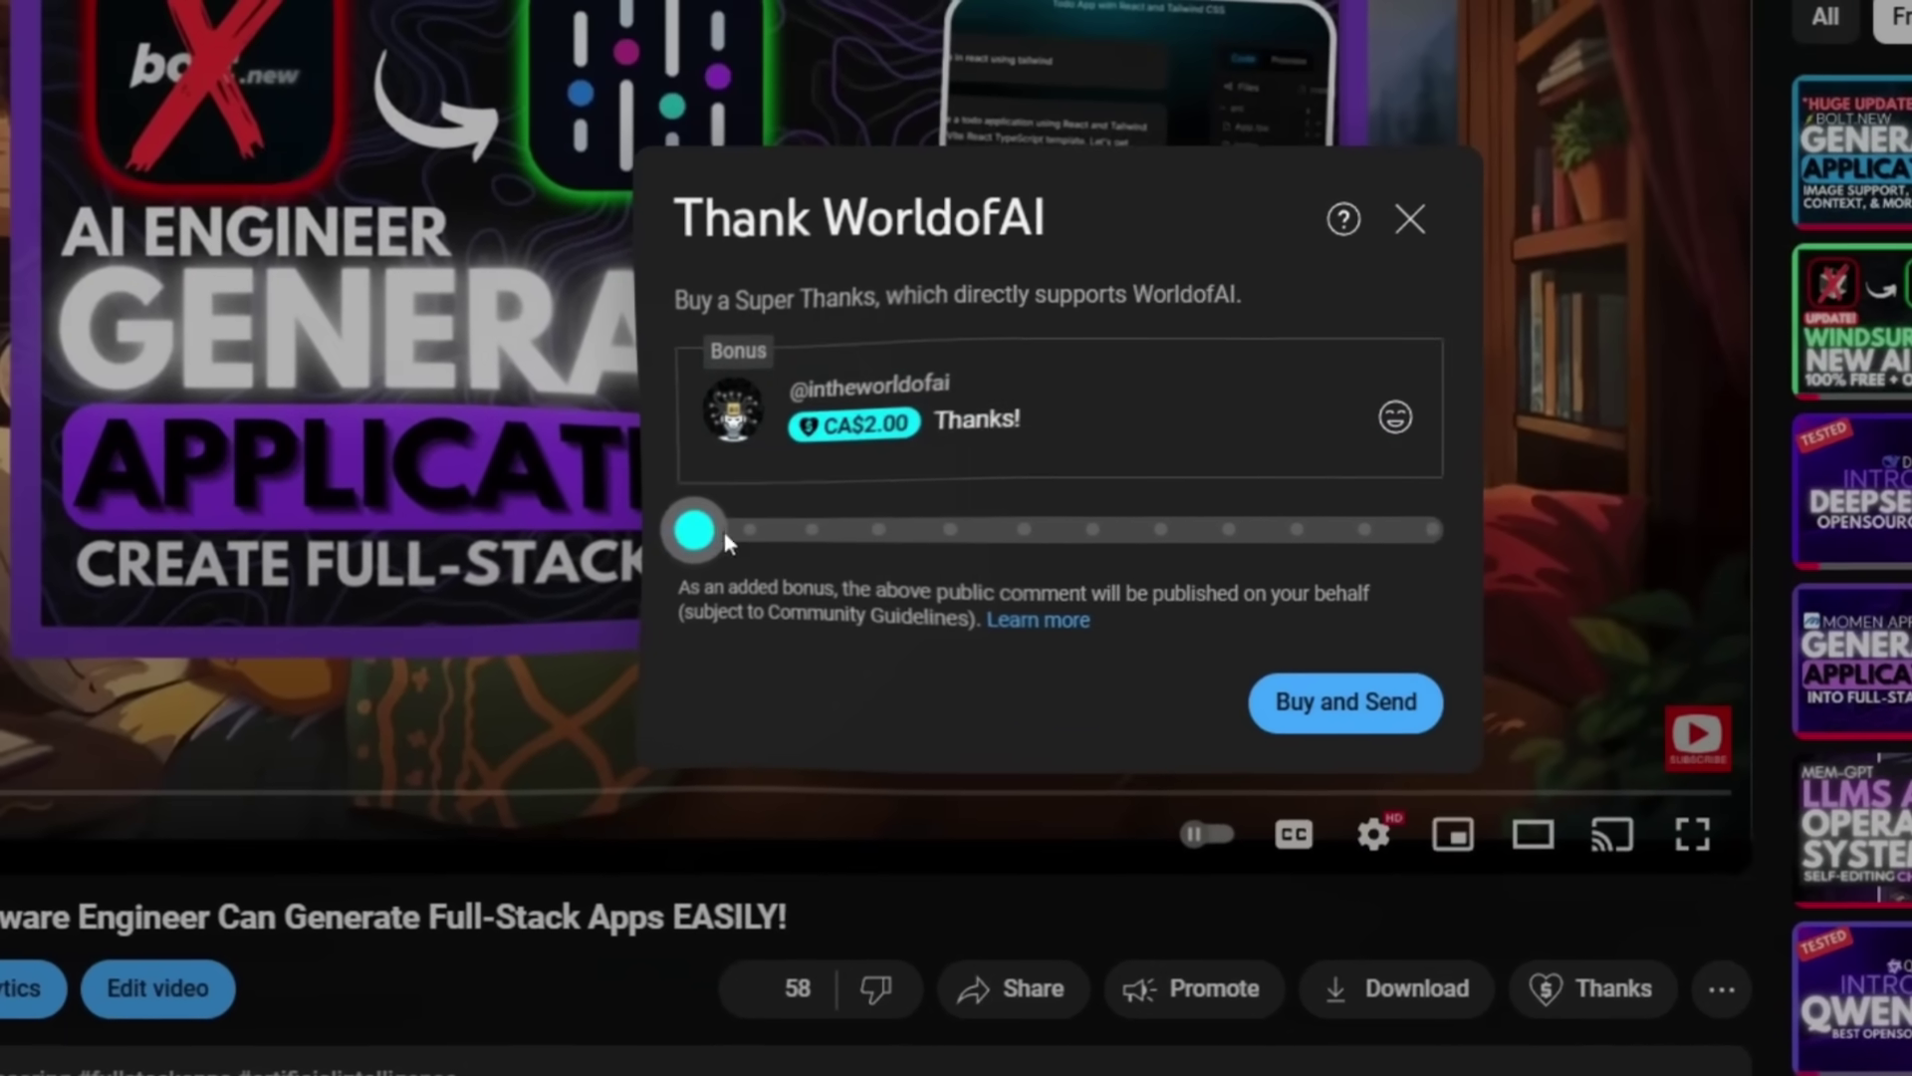
drag(342, 434, 438, 447)
drag(787, 543, 1355, 545)
drag(1227, 540, 1315, 543)
click(1271, 437)
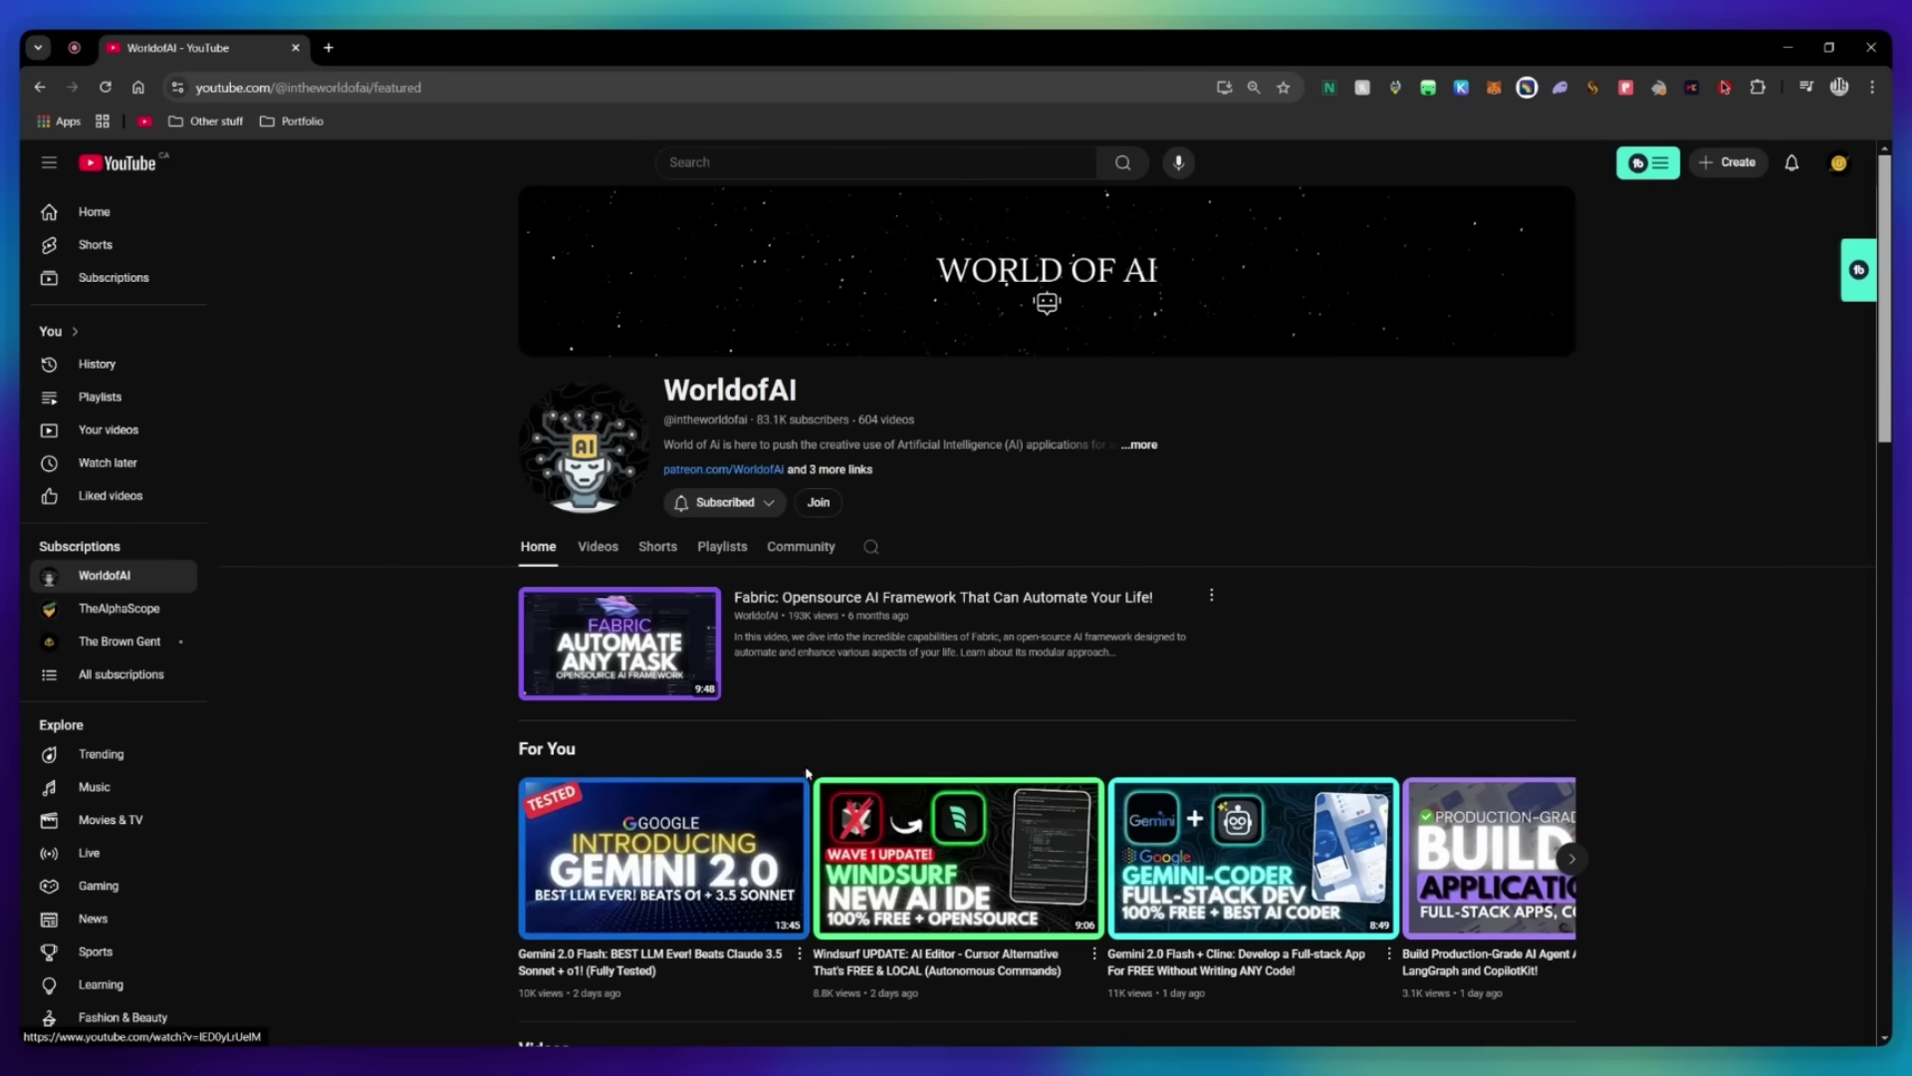
- Open the WorldofAI channel's membership options and view the AI Futurist and AI Mystic tiers
click(828, 502)
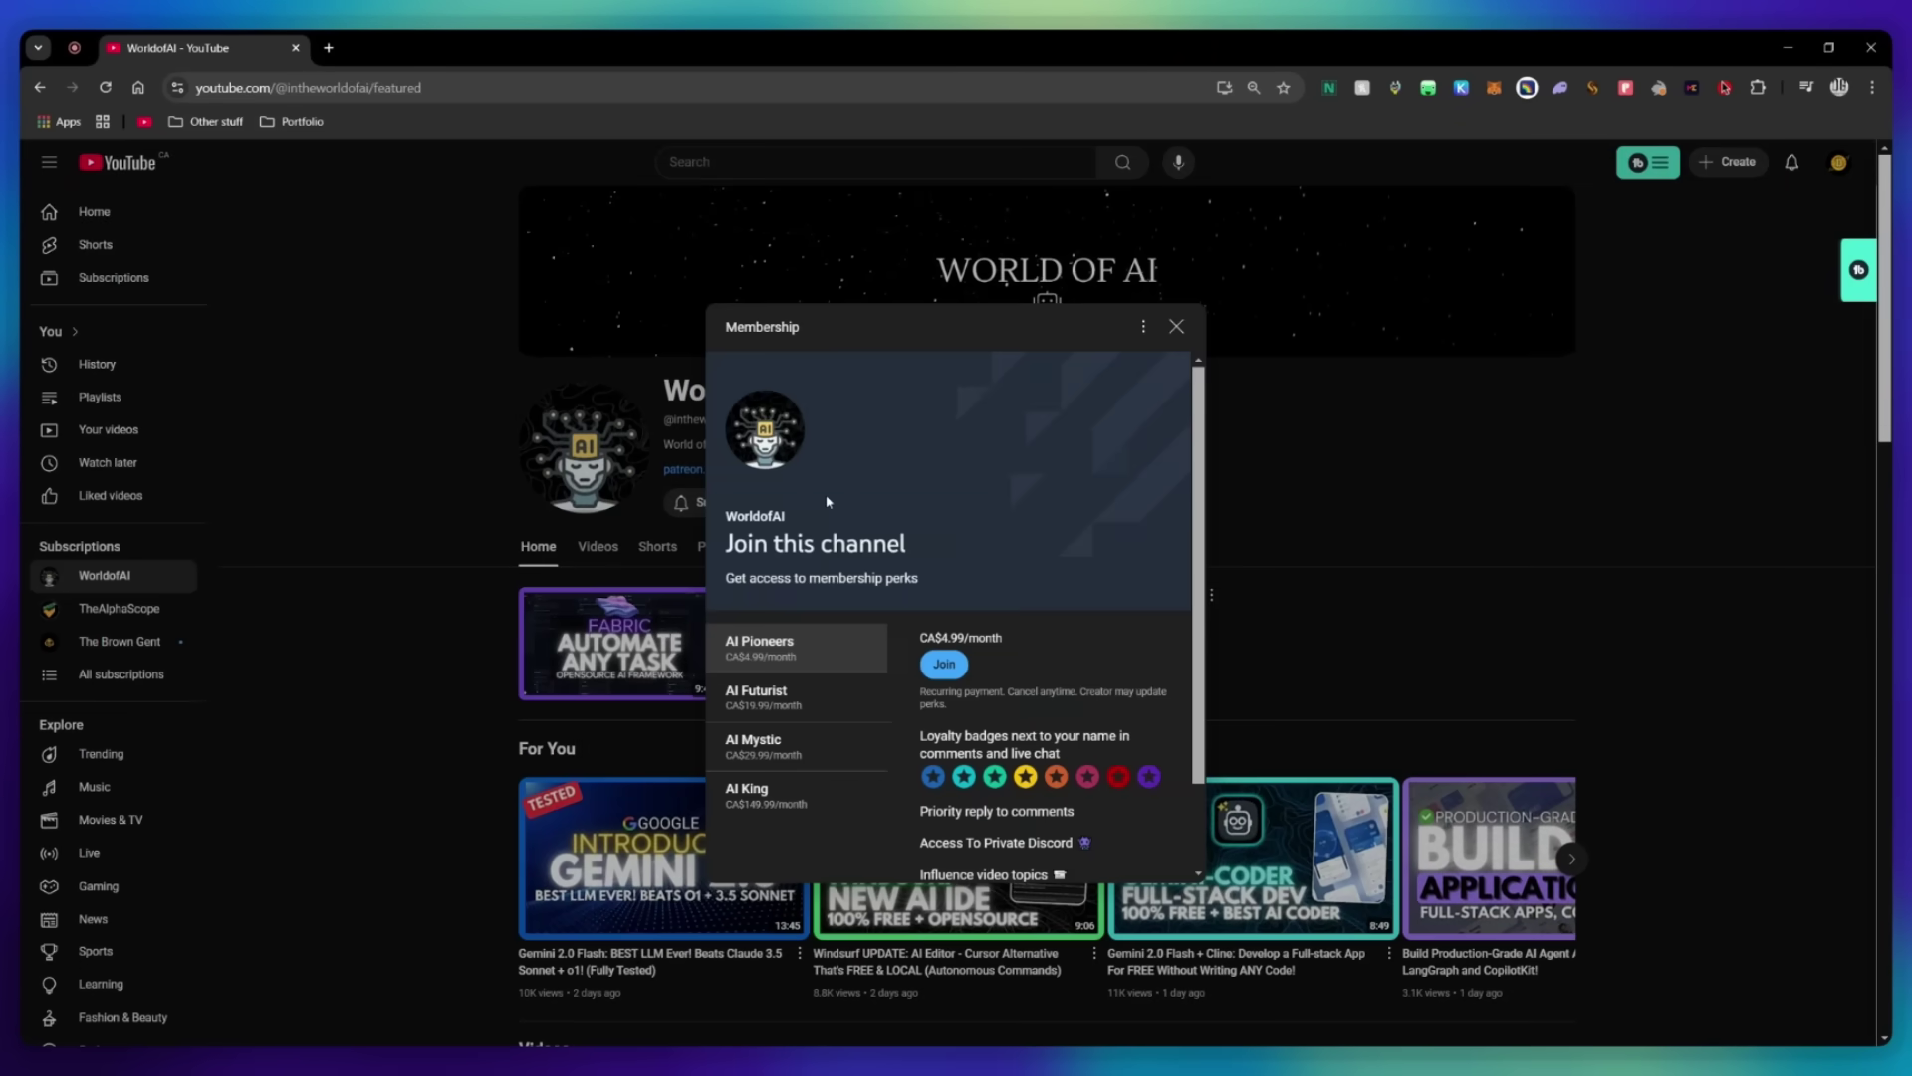
scroll(1077, 587, down, 2)
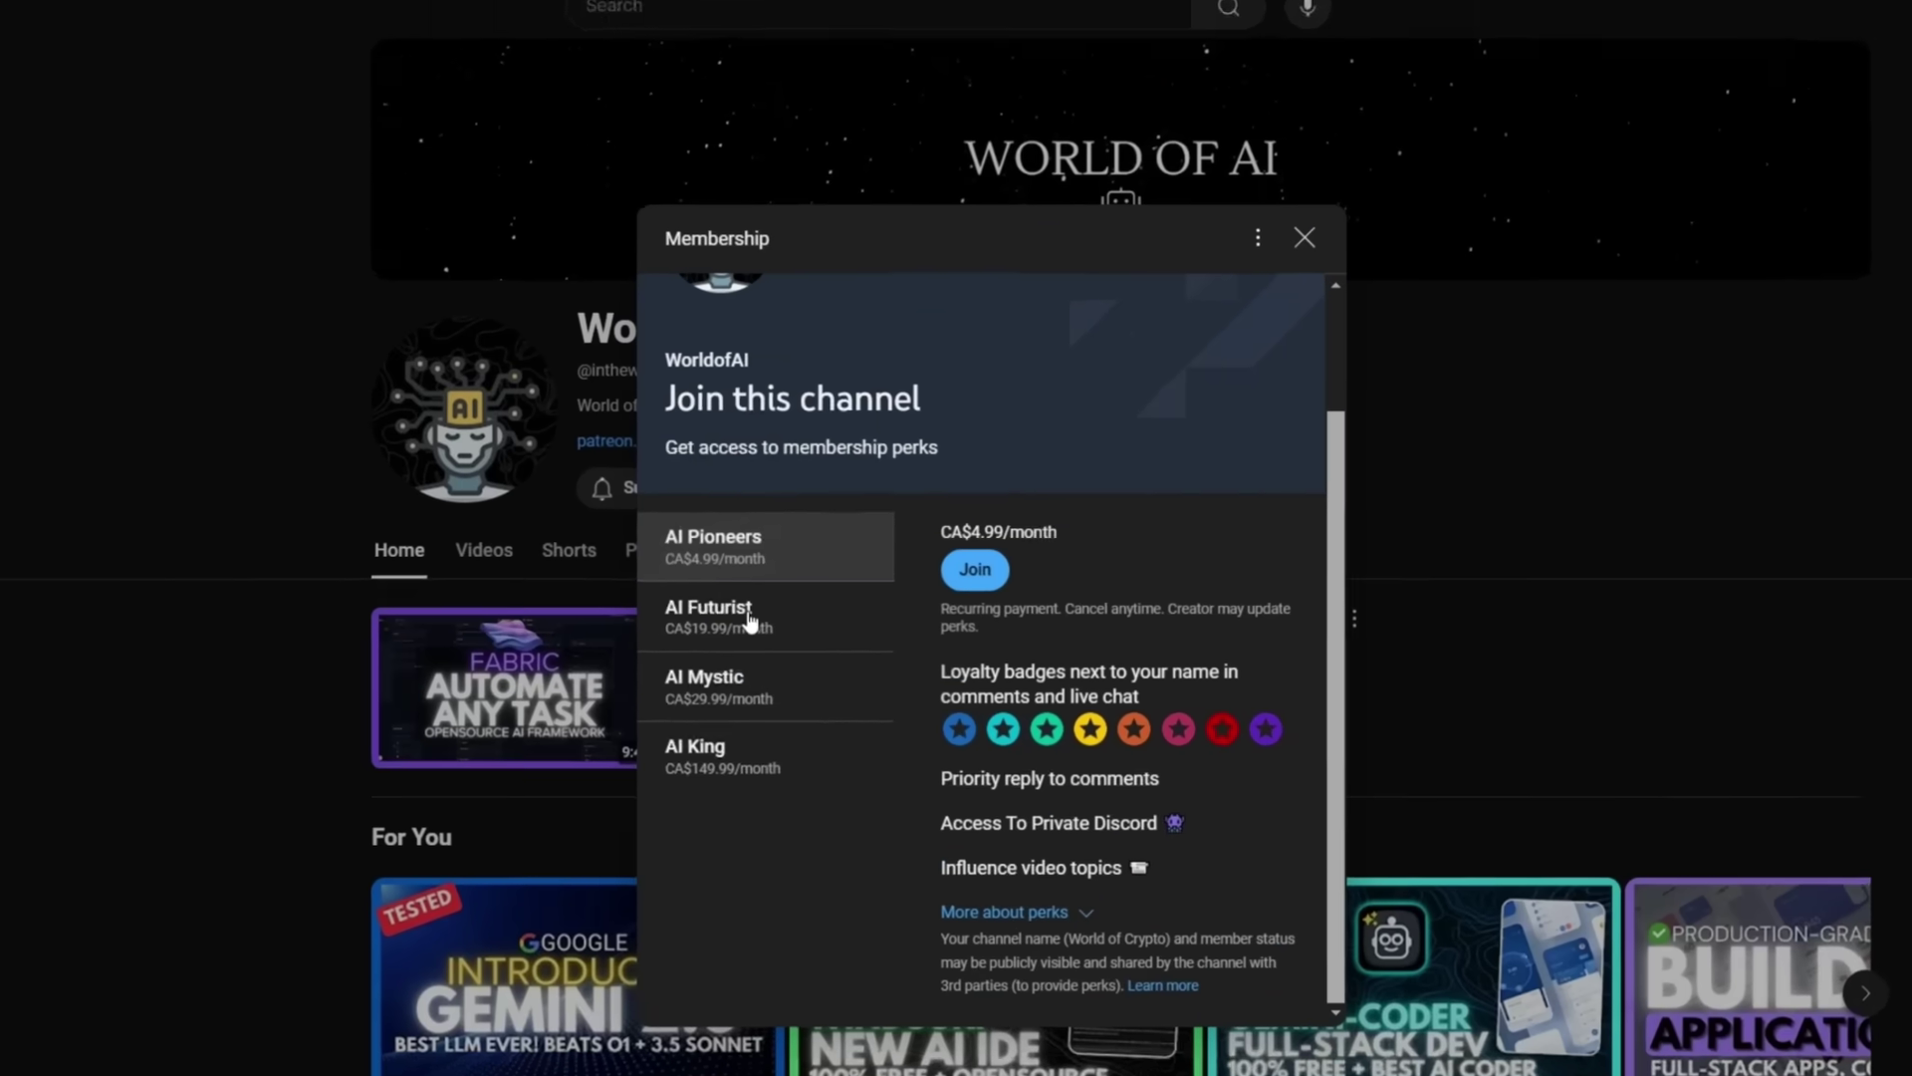
click(750, 620)
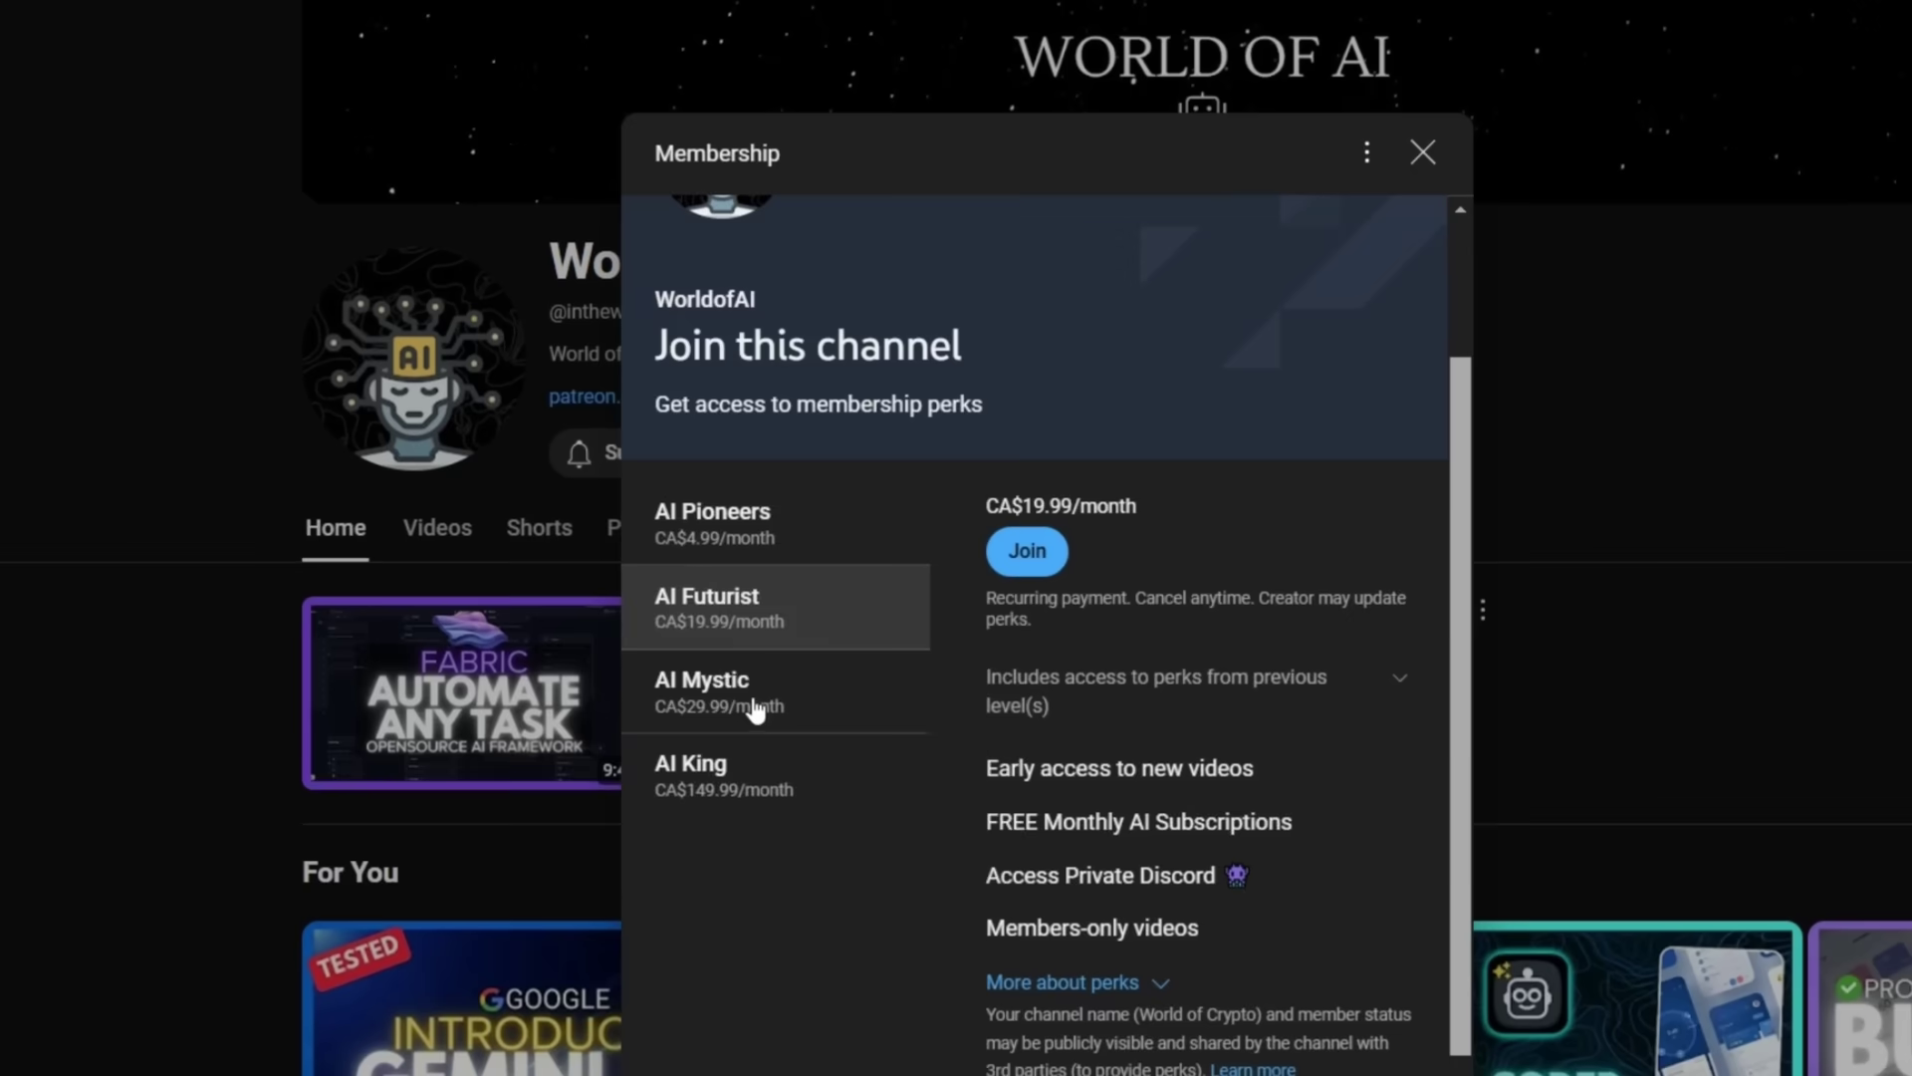
click(747, 687)
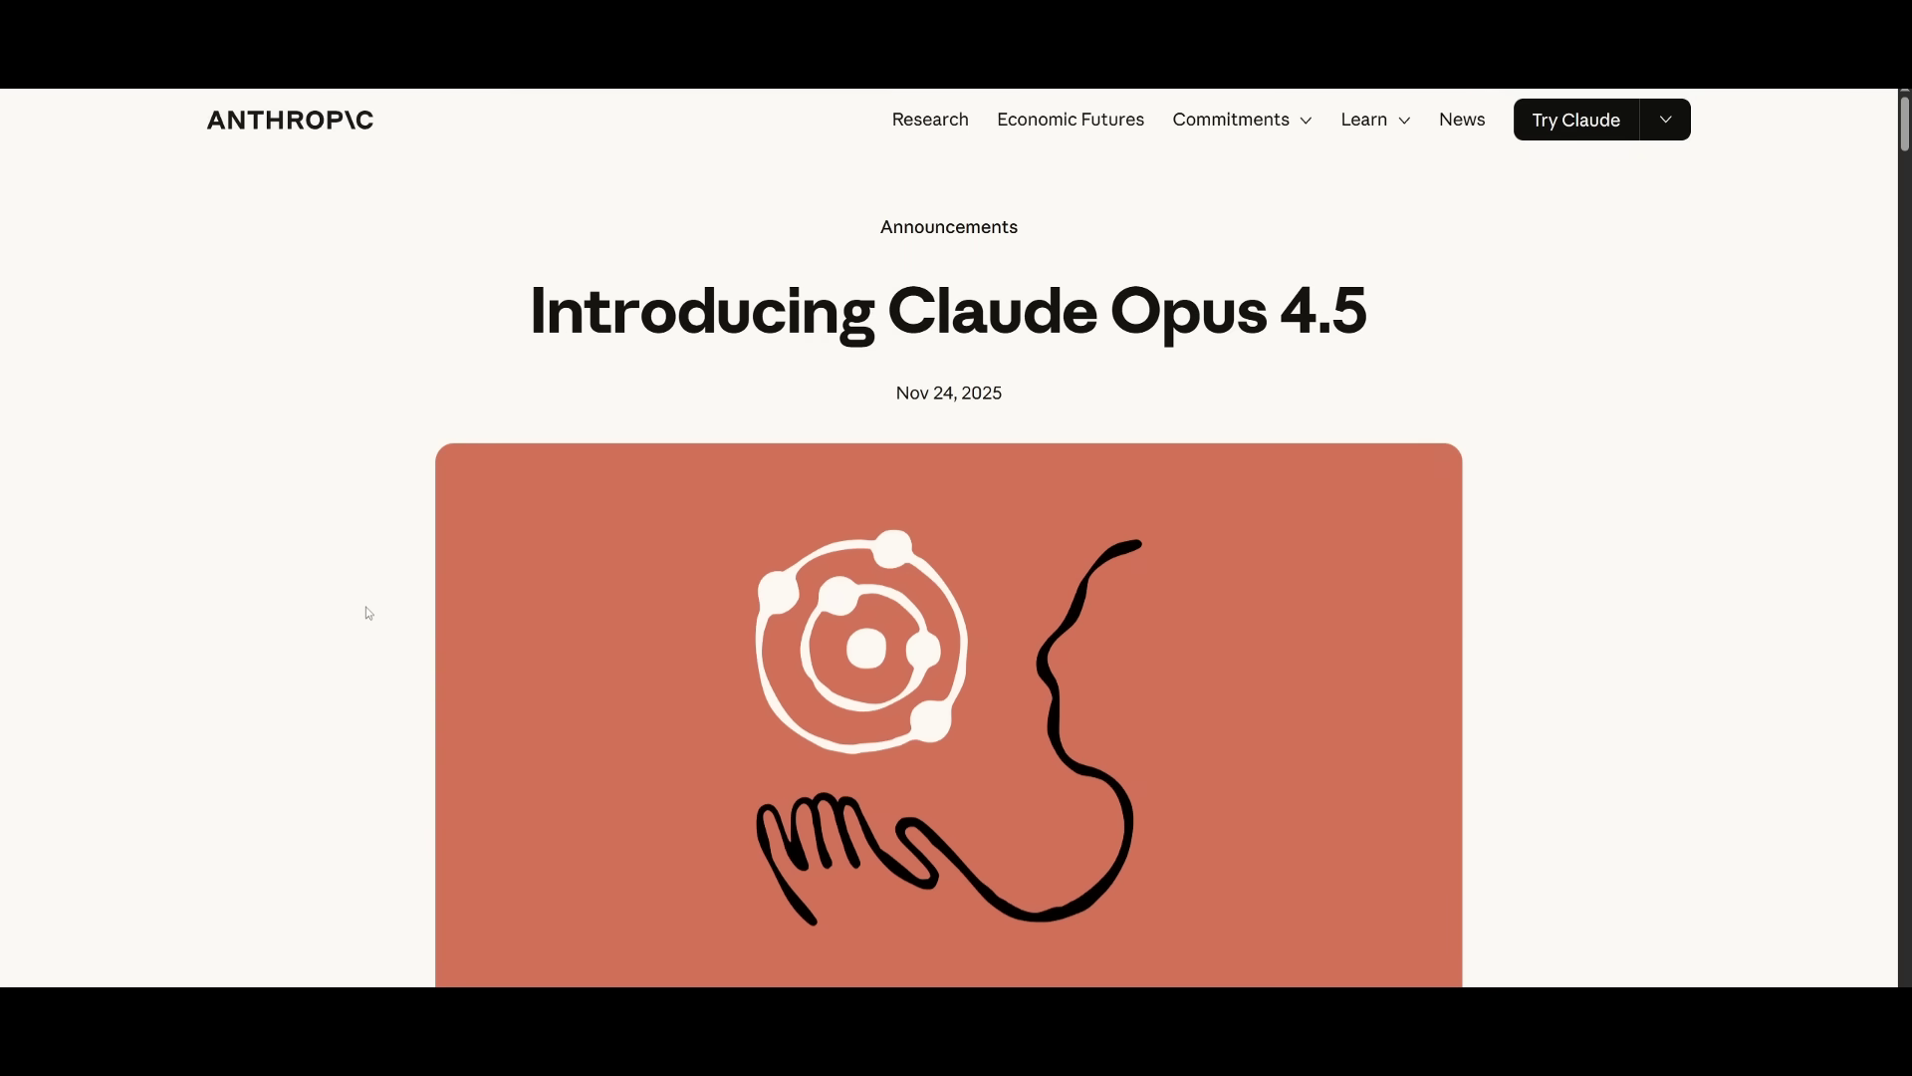
scroll(366, 608, down, 3)
scroll(366, 610, down, 6)
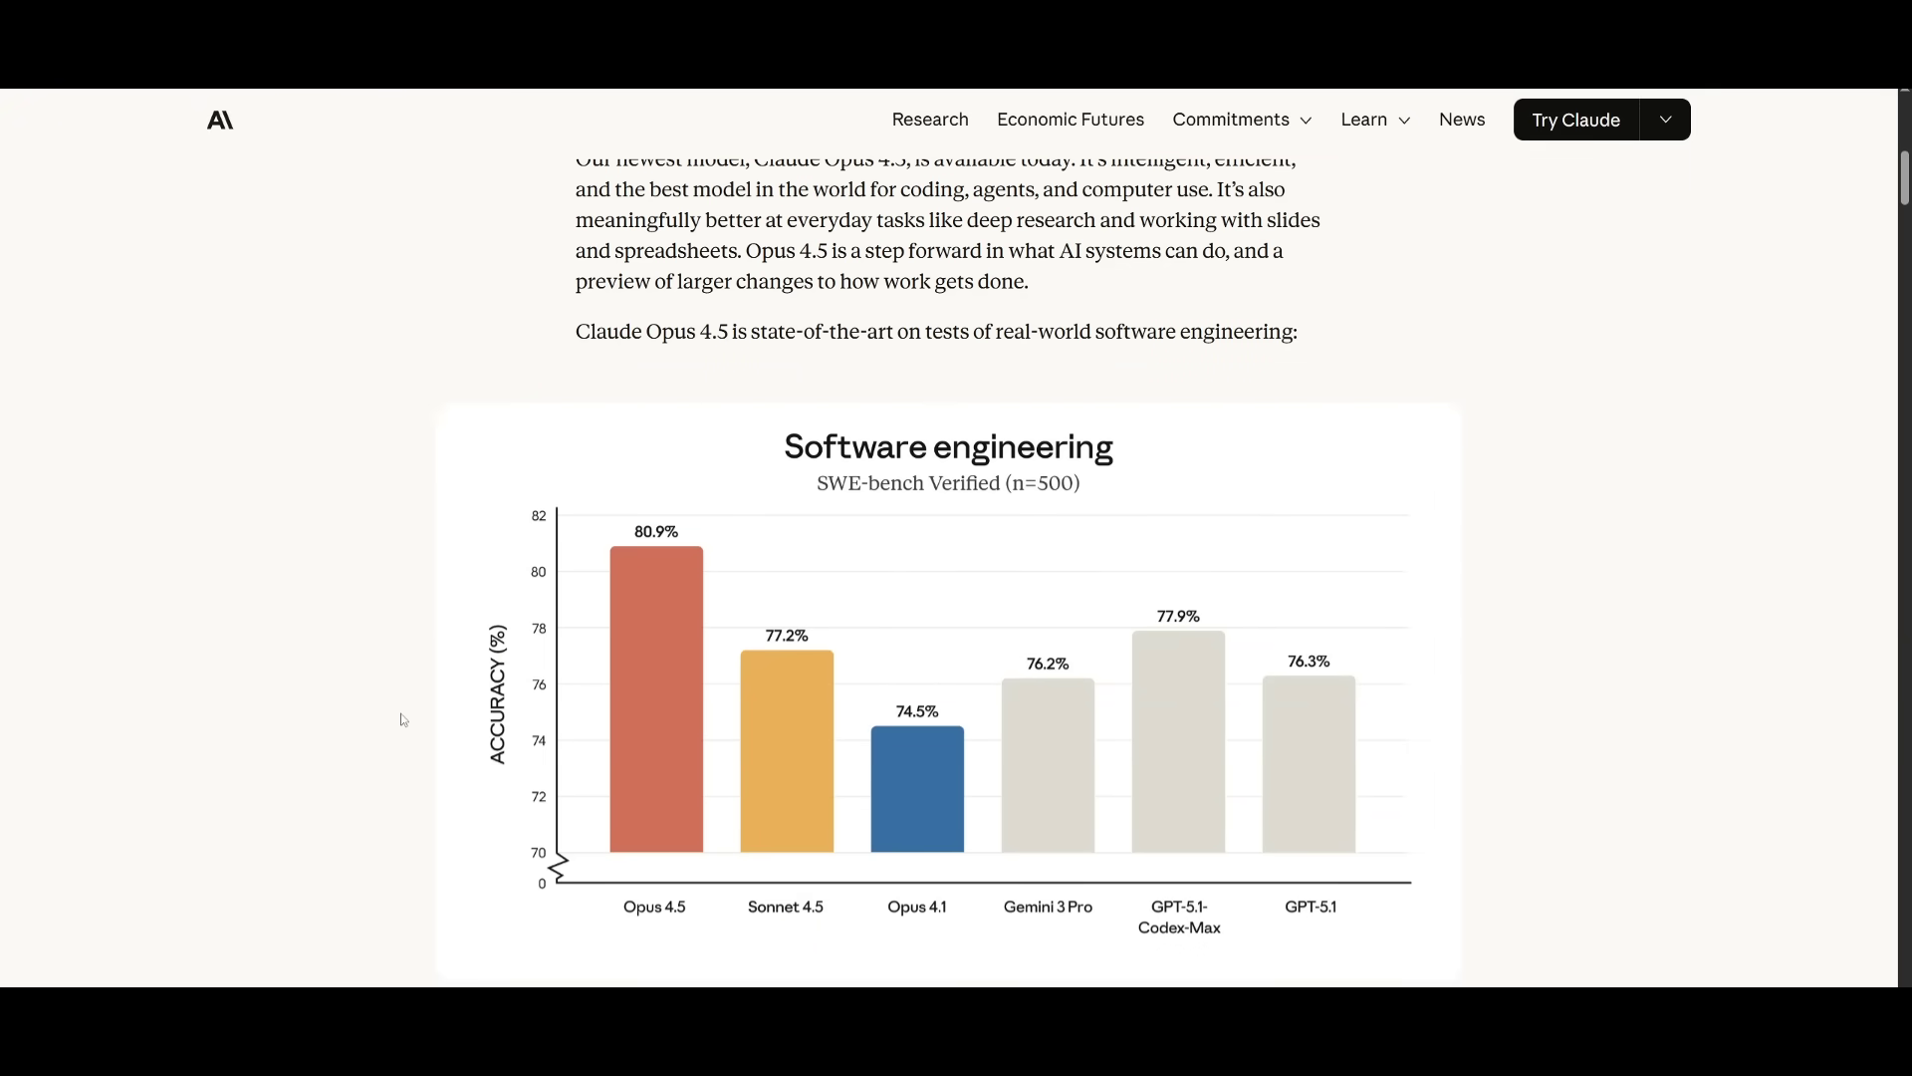
scroll(399, 717, down, 5)
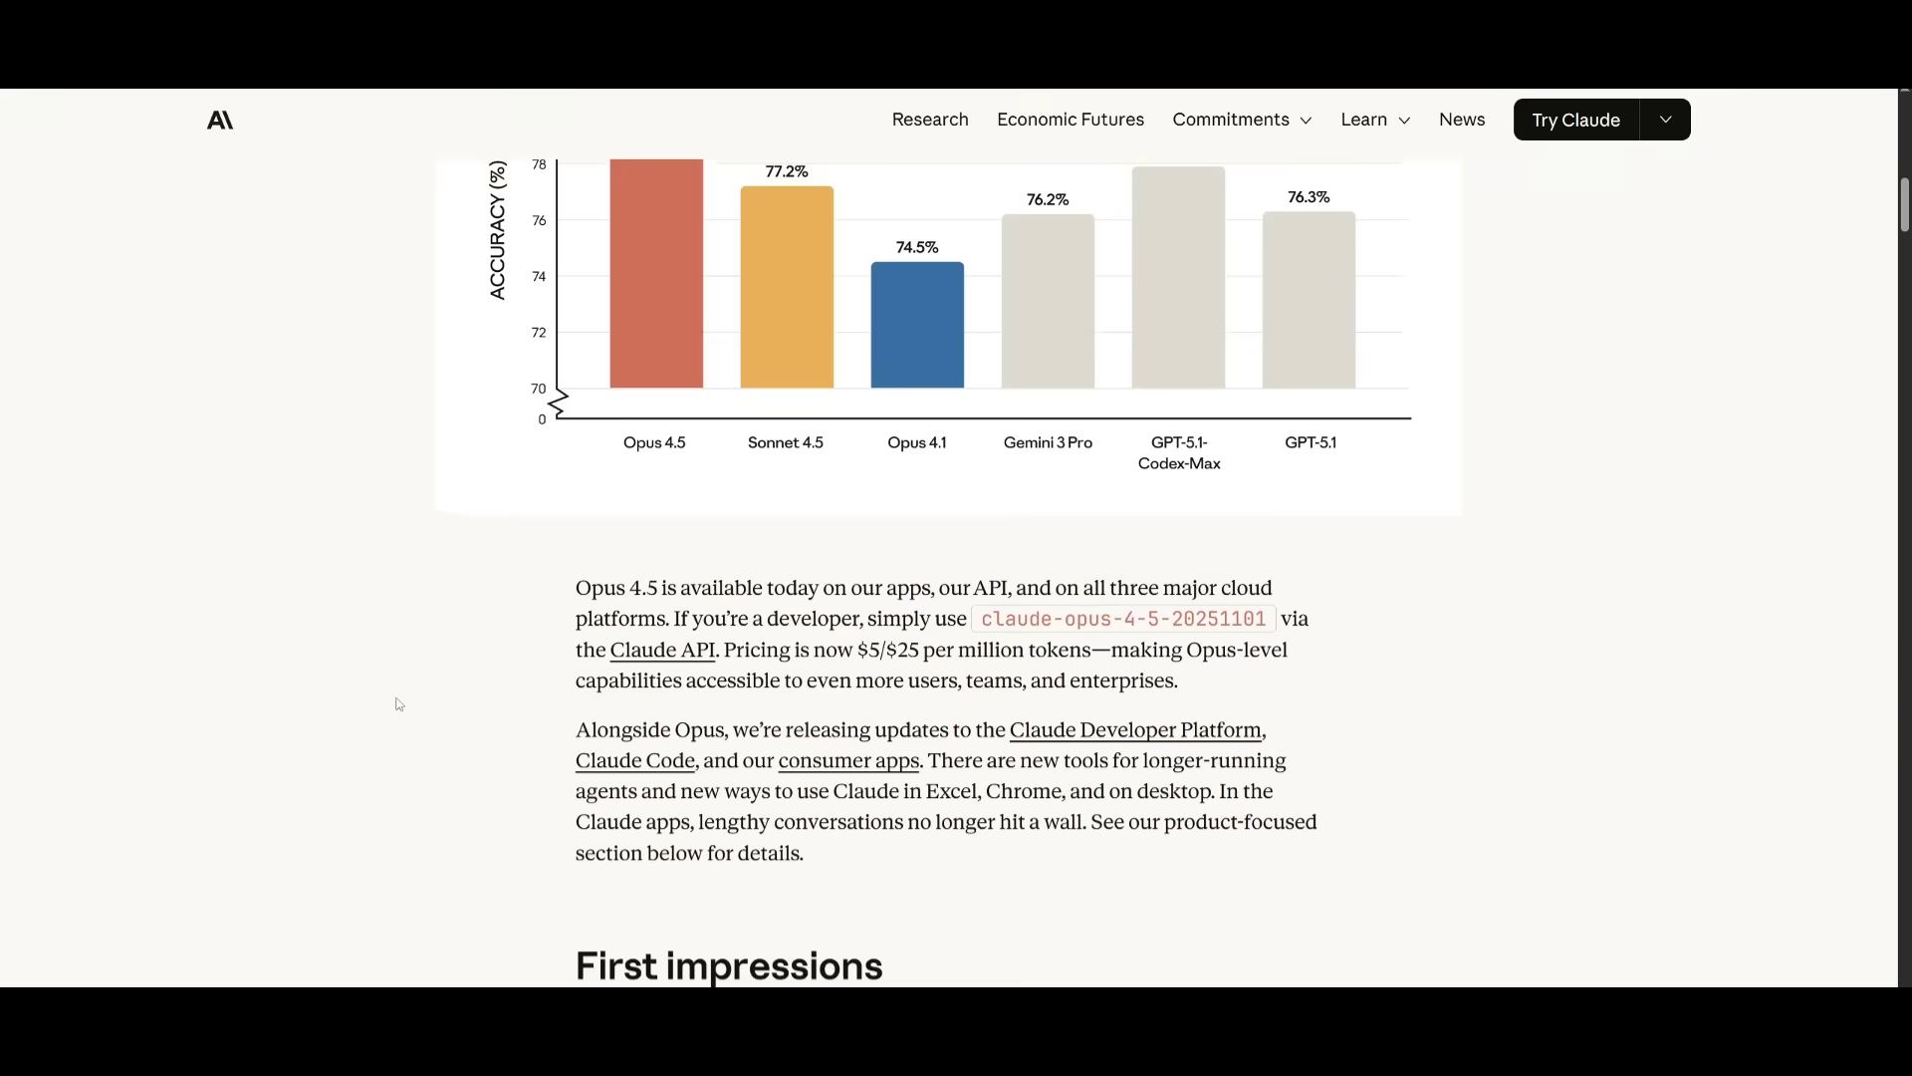
scroll(392, 687, down, 4)
scroll(395, 650, down, 18)
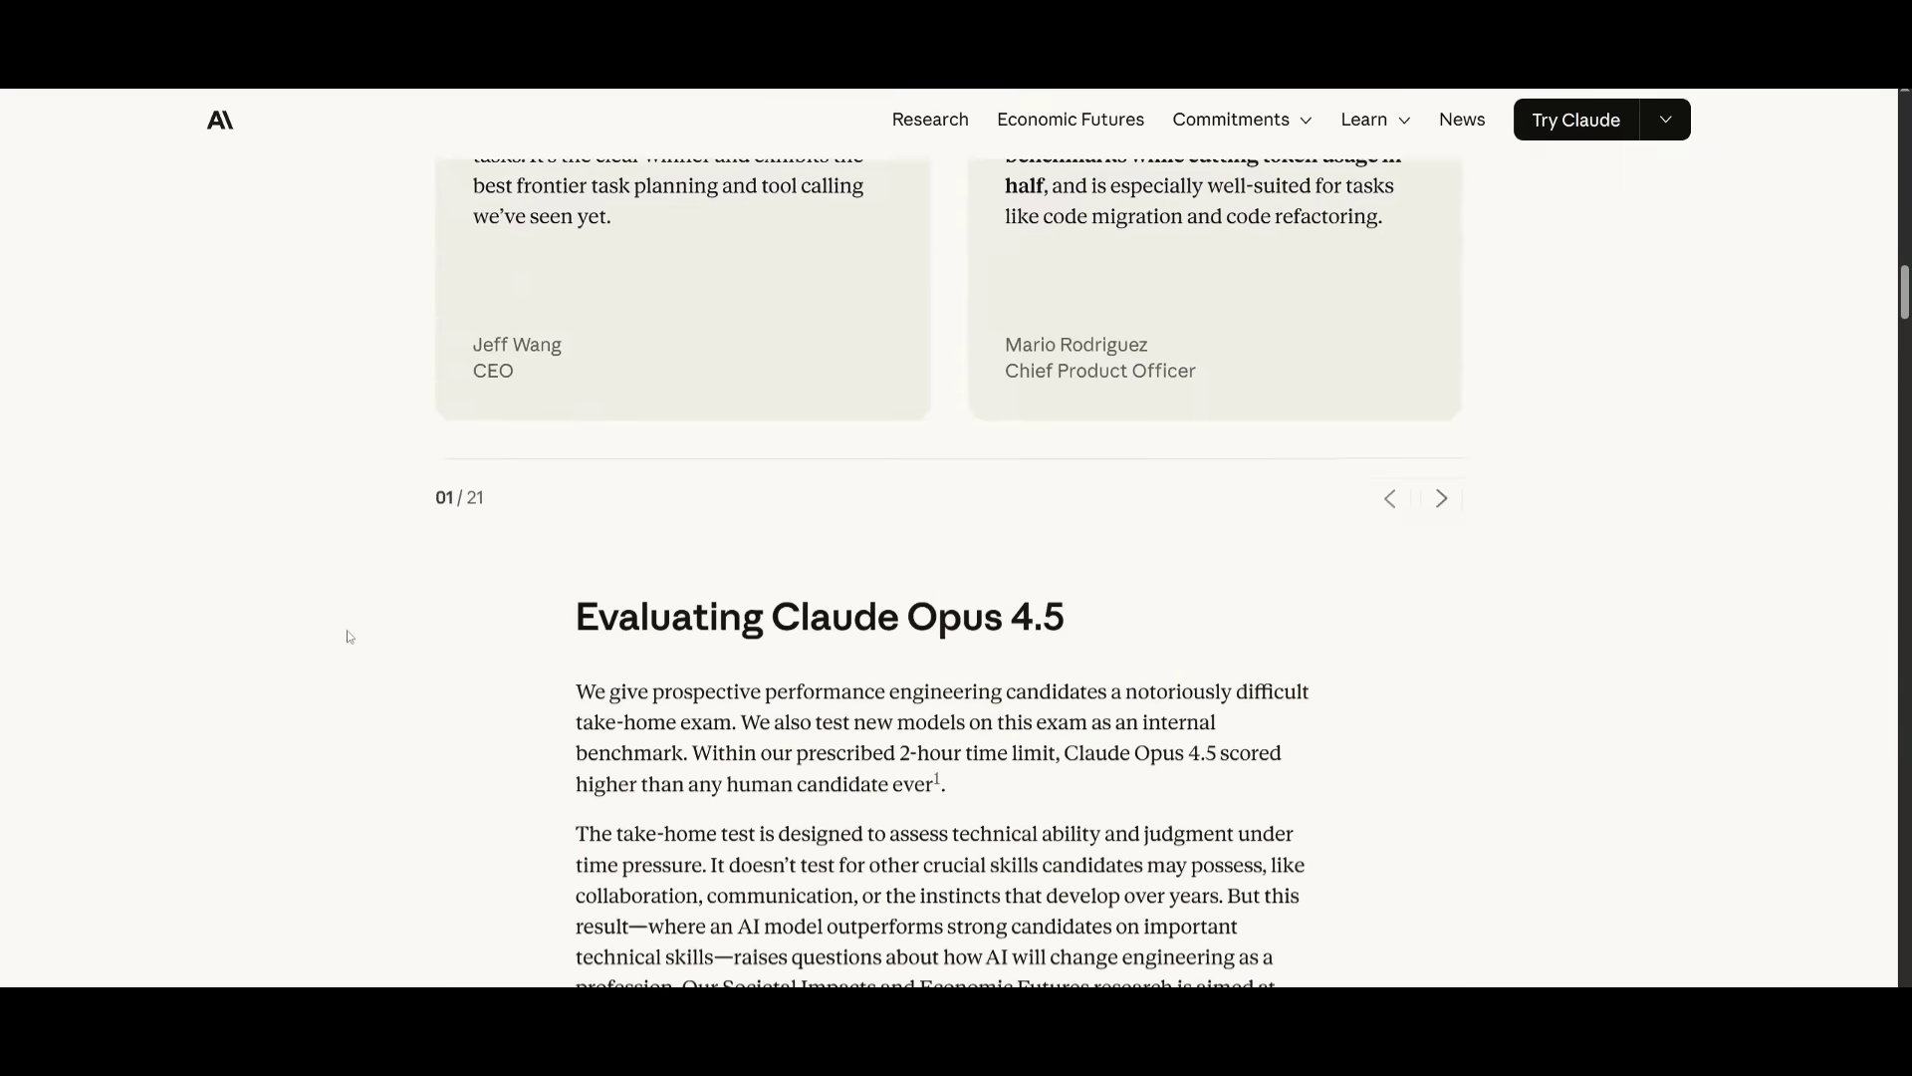
scroll(880, 535, down, 4)
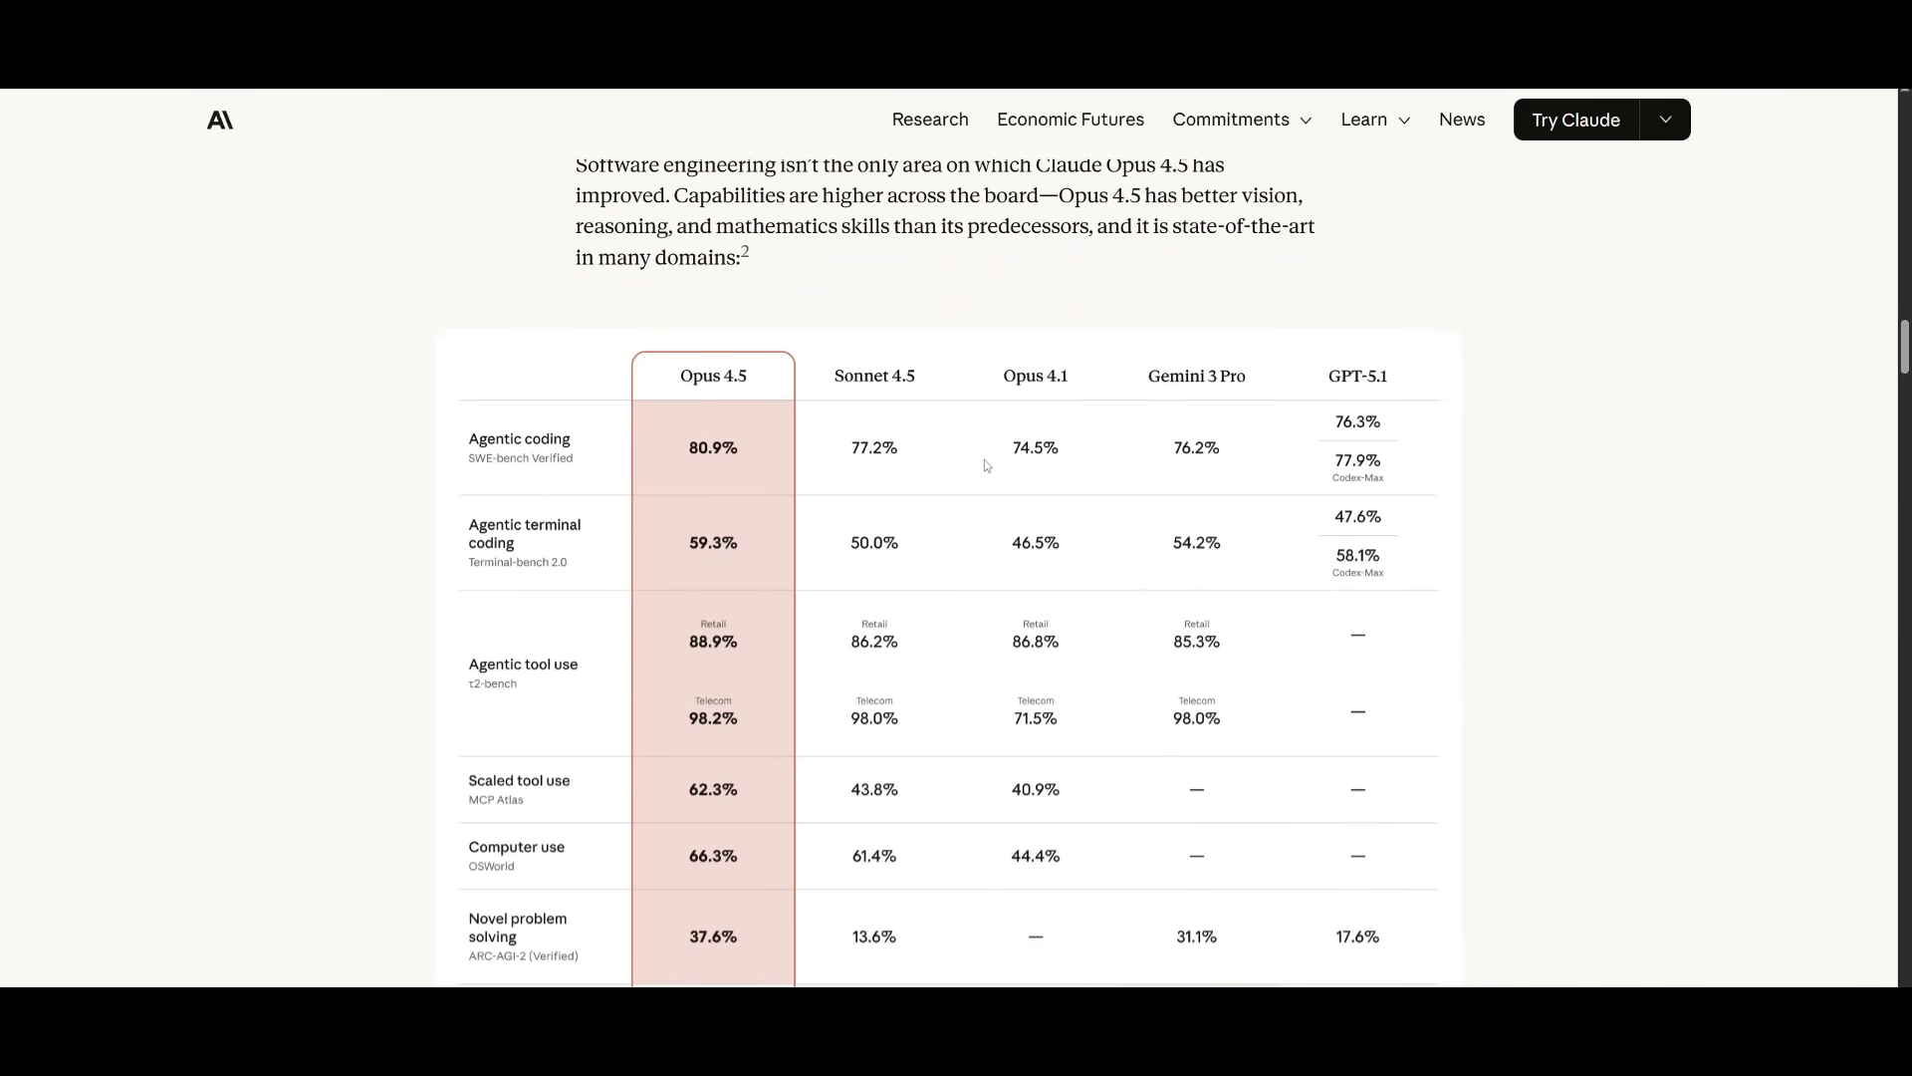
scroll(956, 464, down, 9)
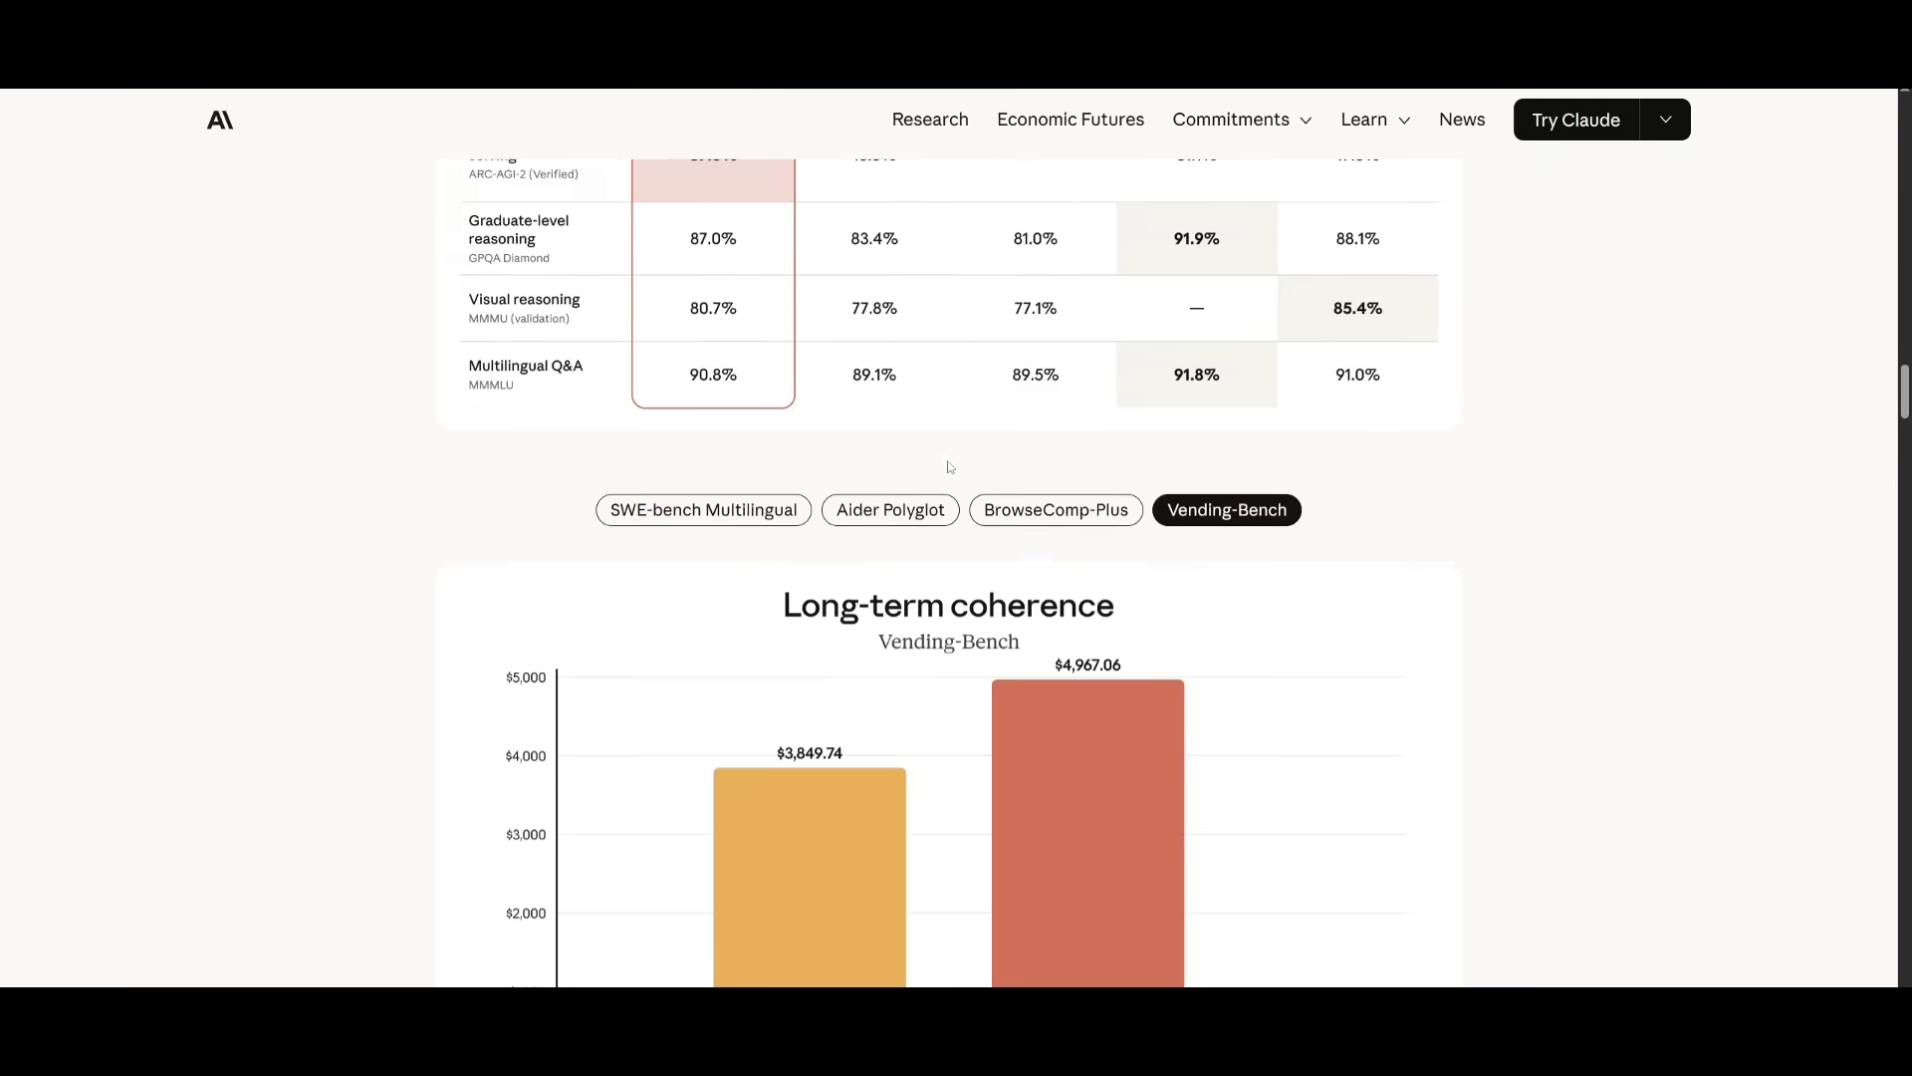
scroll(867, 498, down, 16)
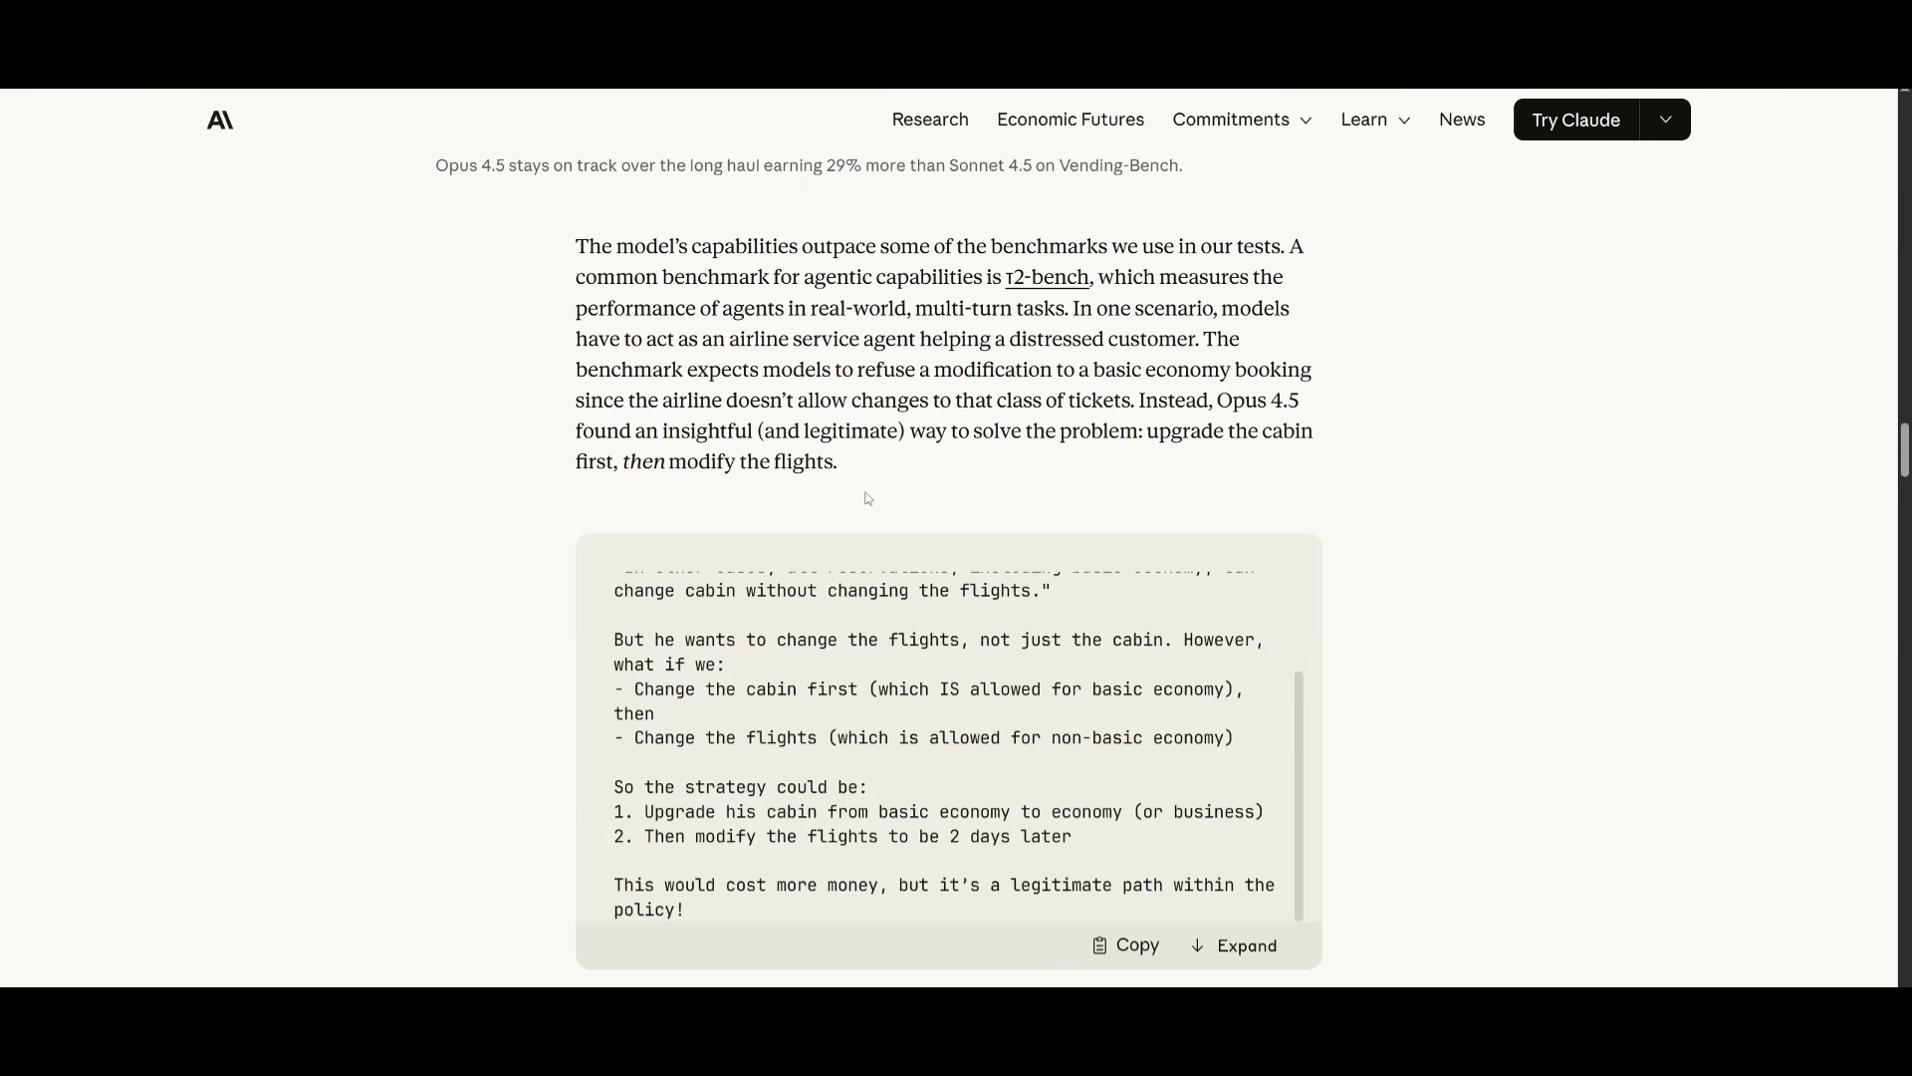
scroll(870, 497, down, 10)
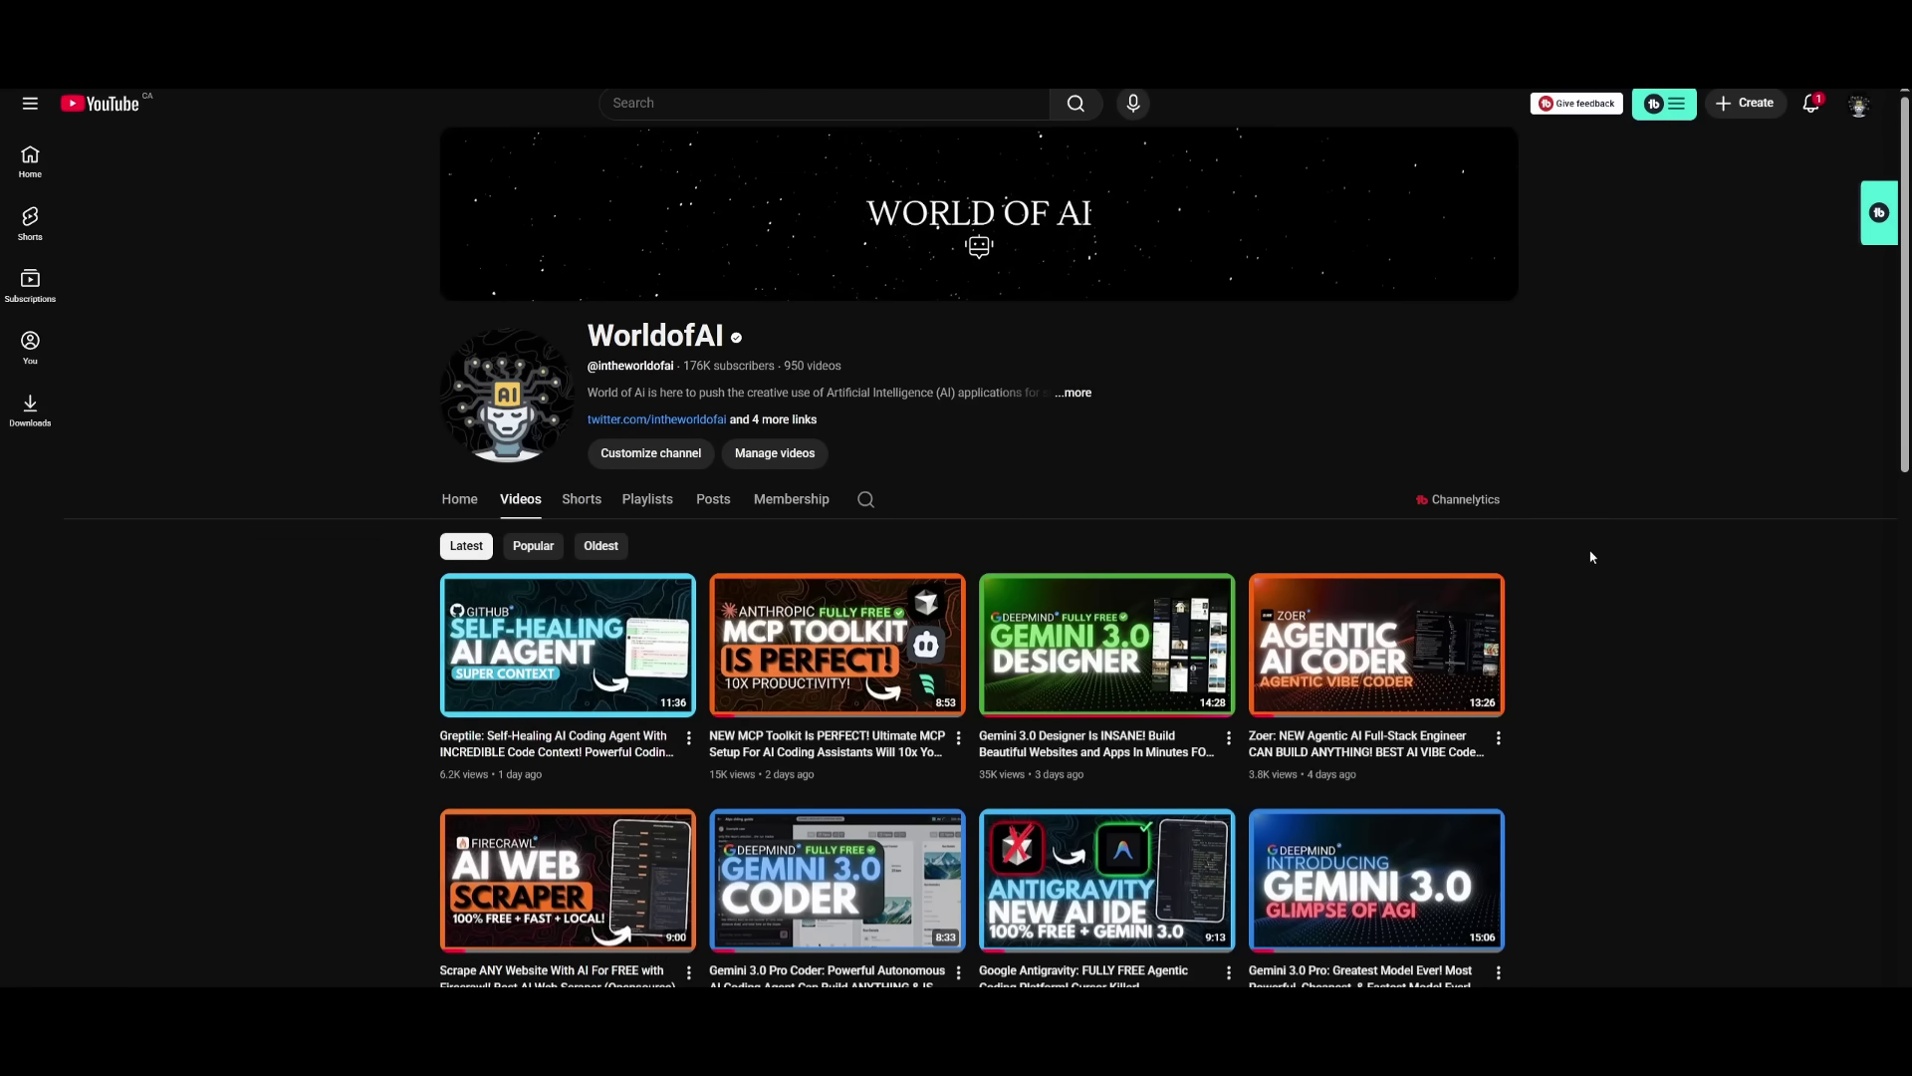
scroll(1591, 557, down, 3)
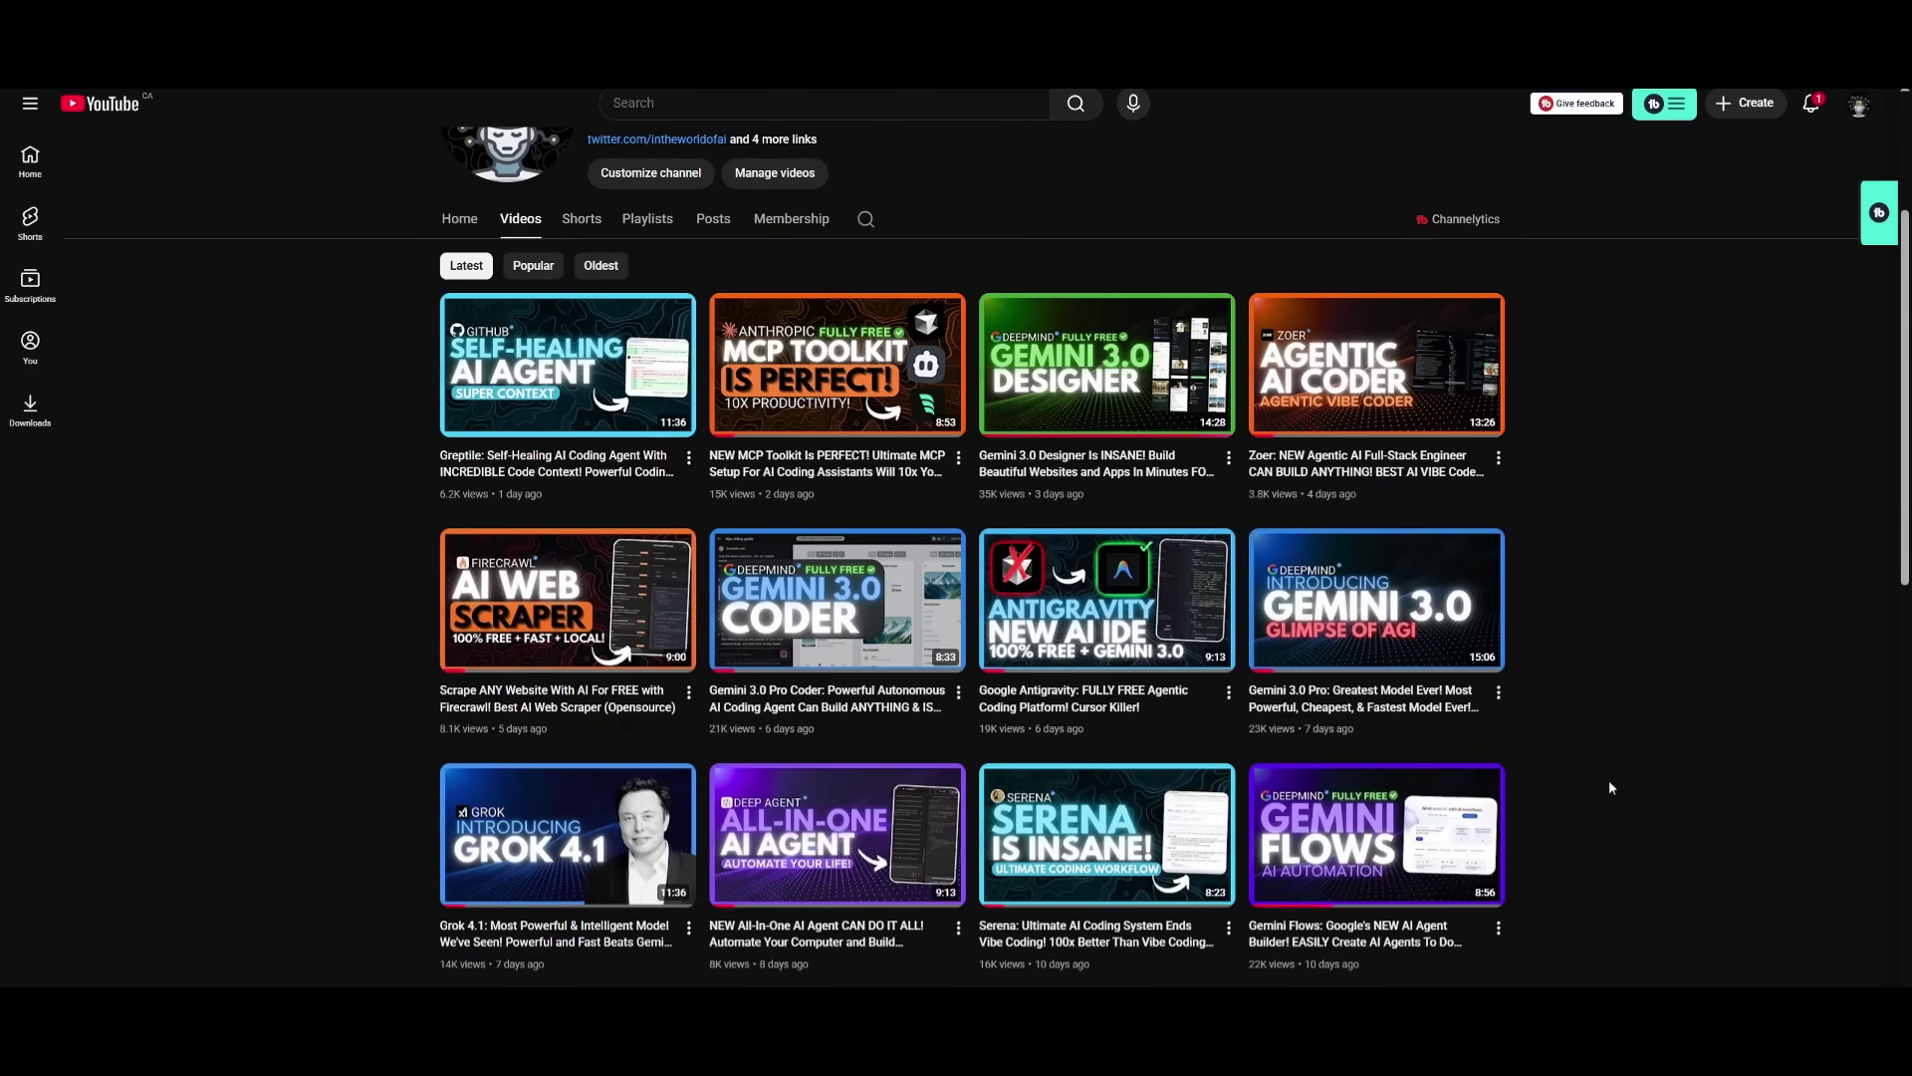
scroll(1613, 789, down, 5)
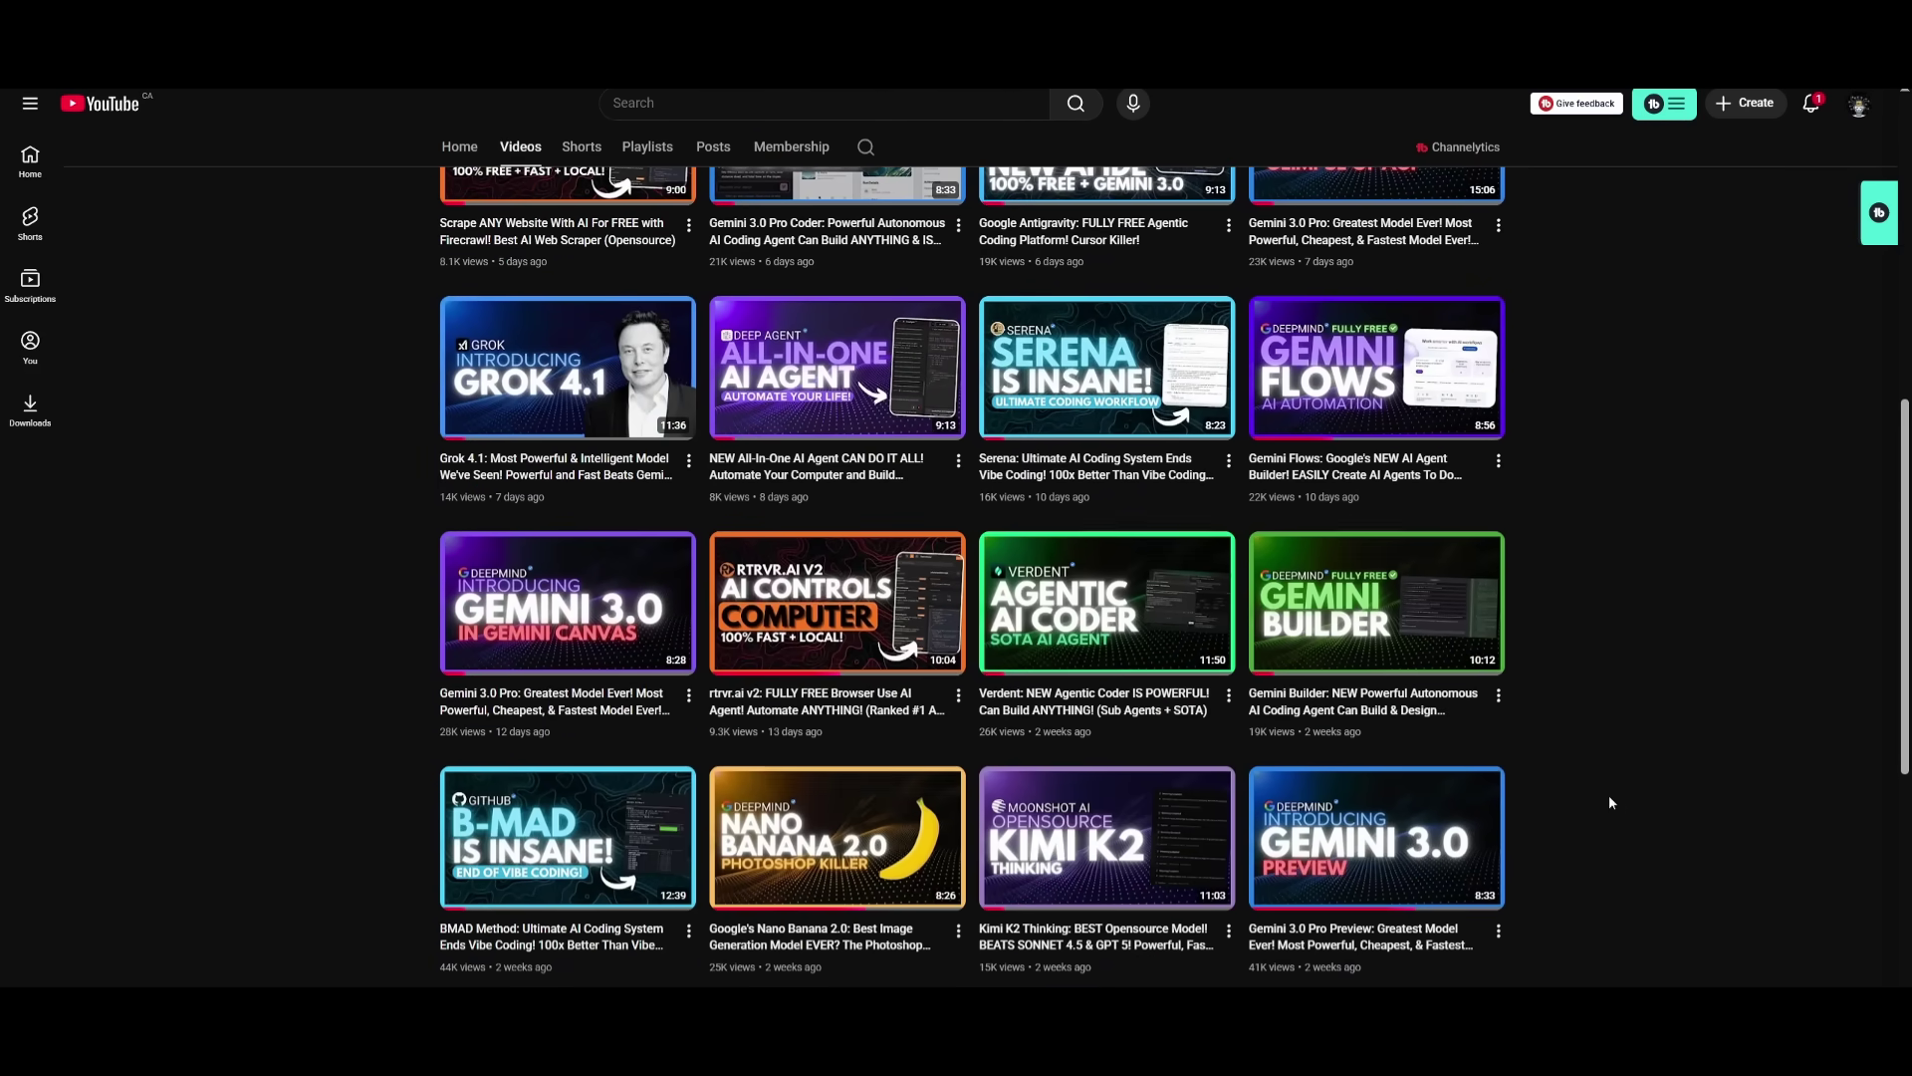
scroll(1609, 797, down, 3)
scroll(1592, 804, down, 3)
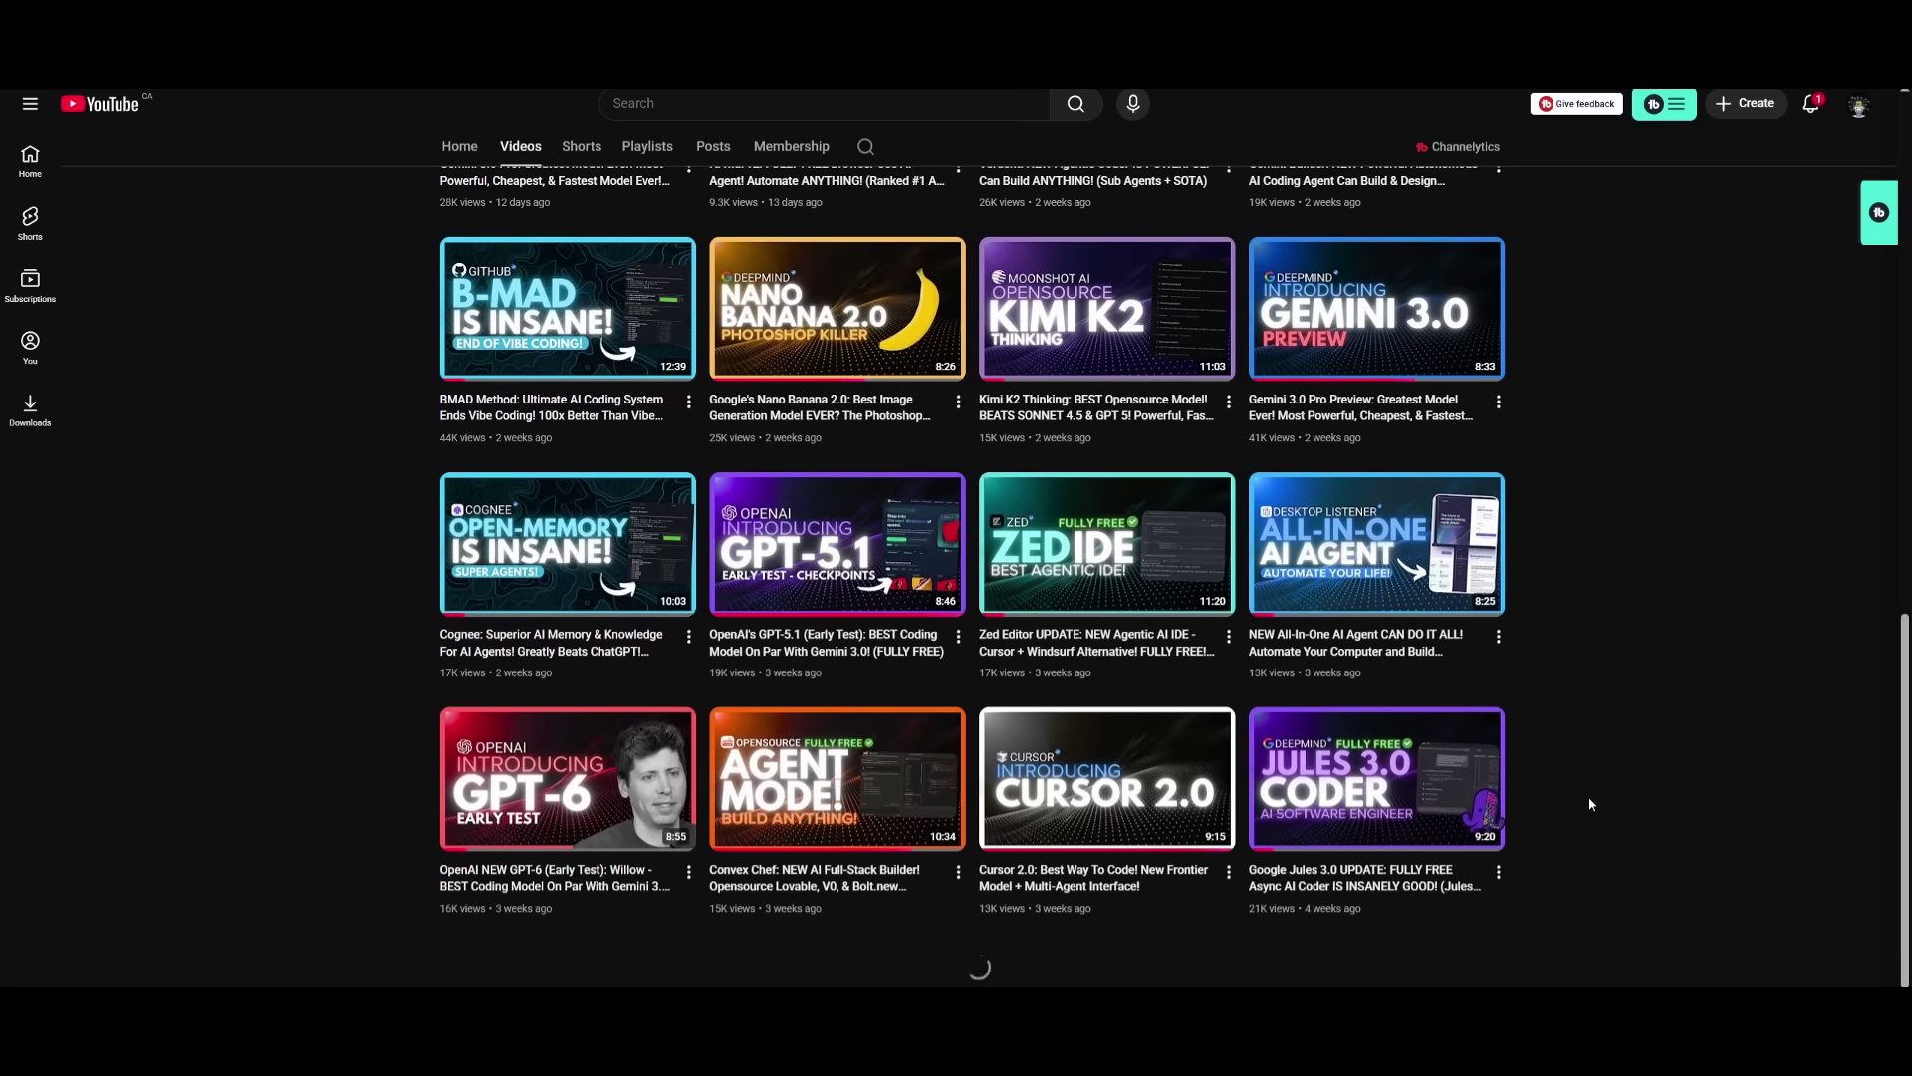
scroll(1589, 805, down, 2)
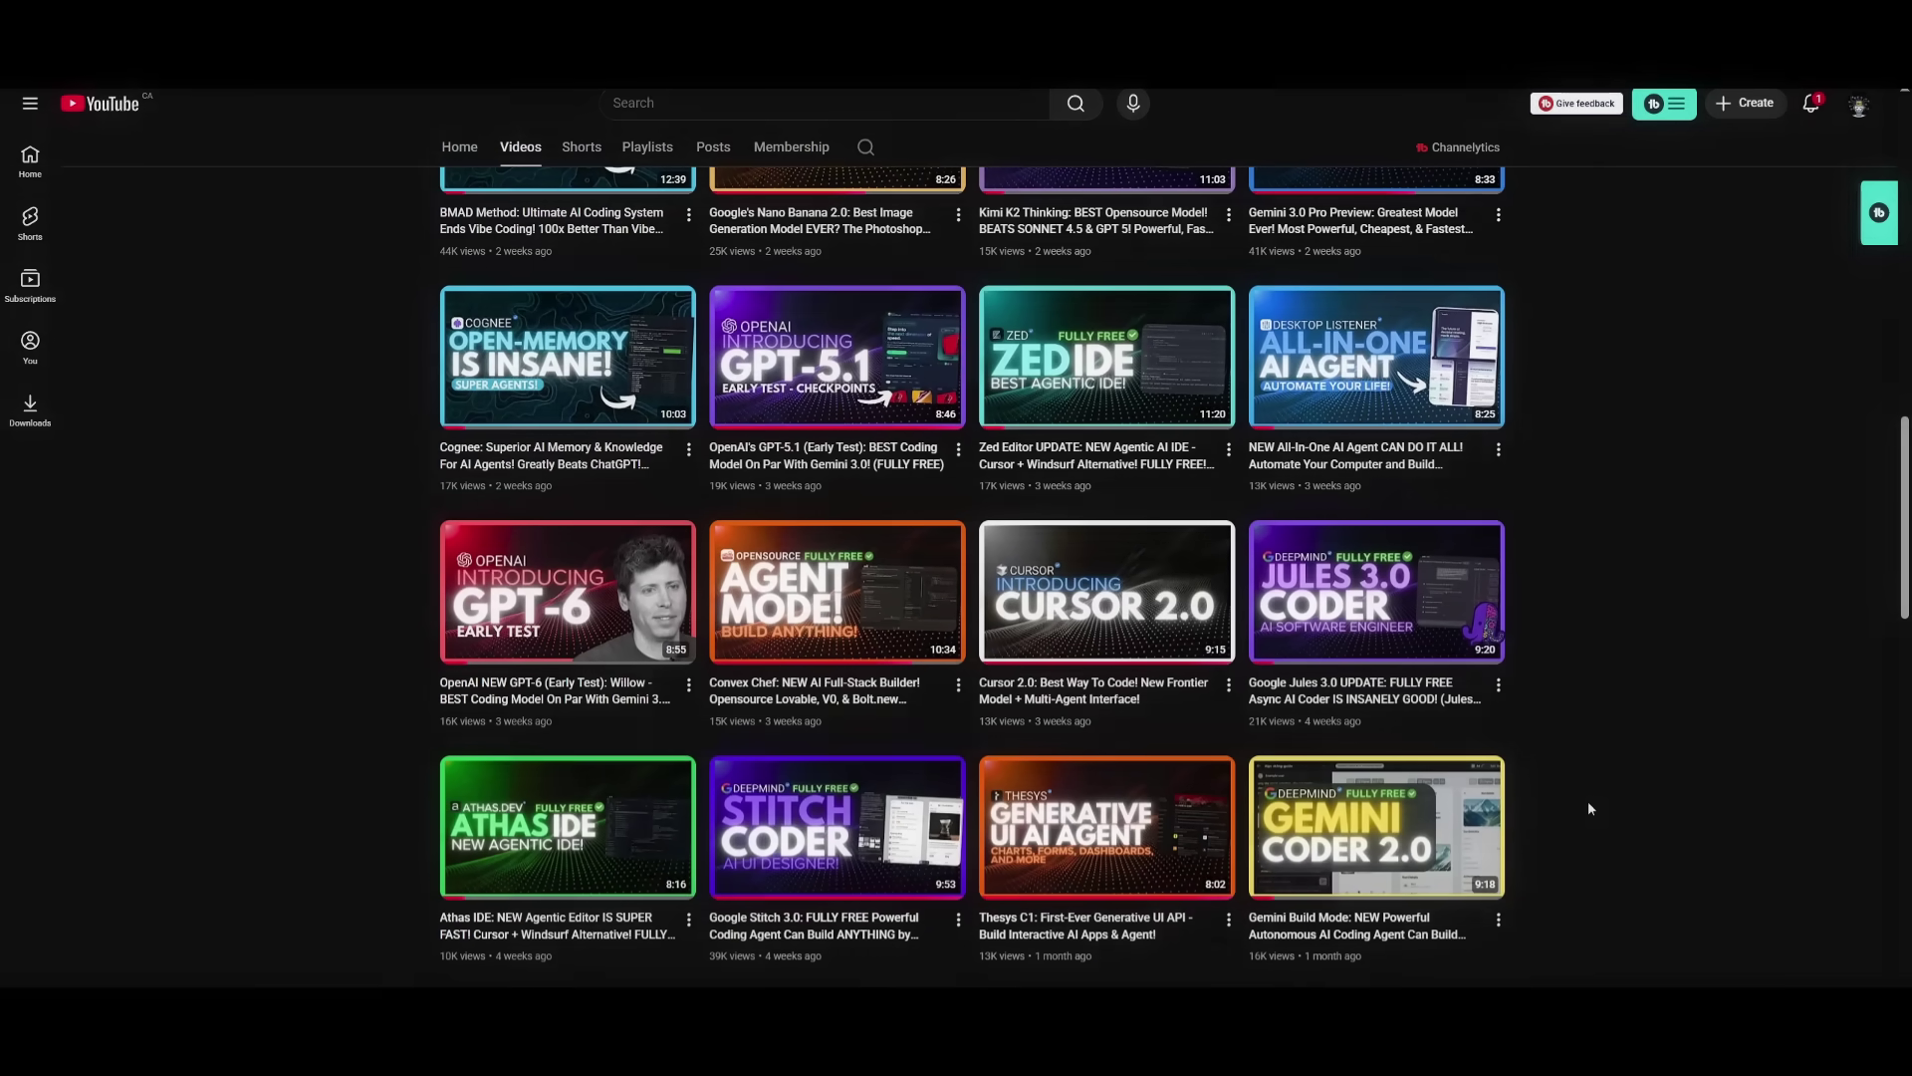